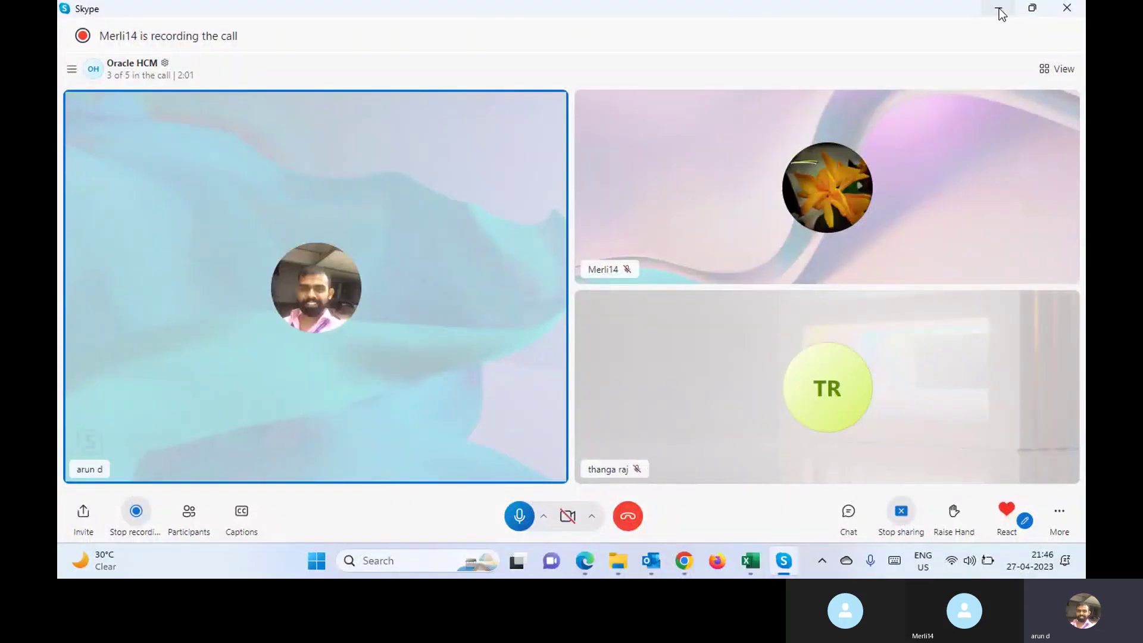
# Step: Minimize the Skype call window and sign in to Oracle Applications Cloud with the prefilled credentials
pyautogui.click(999, 11)
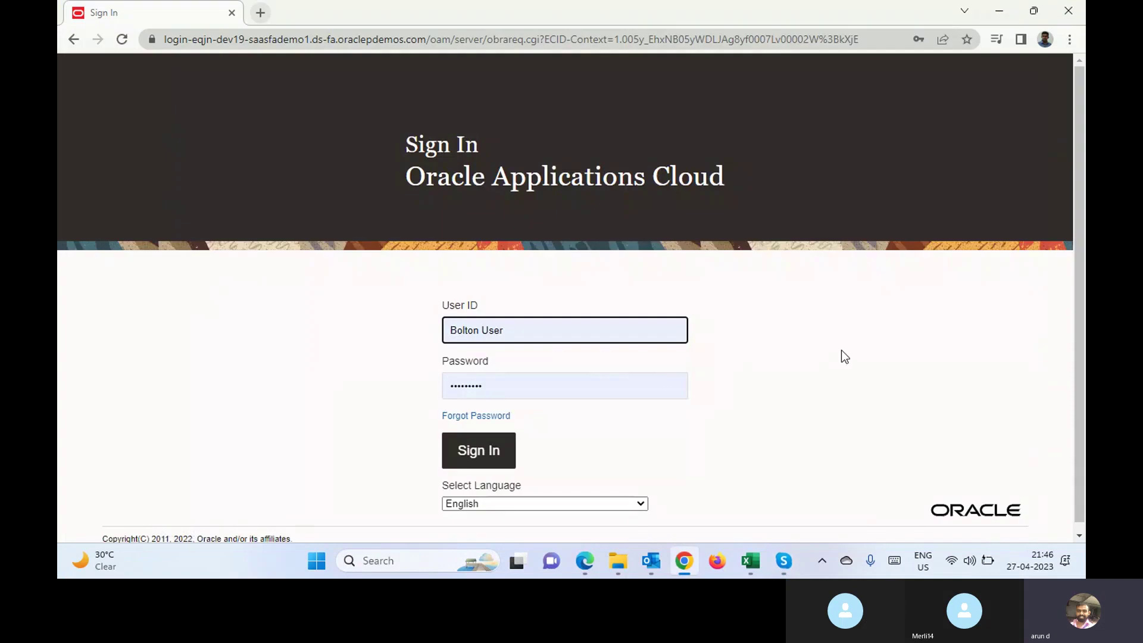
pyautogui.click(974, 114)
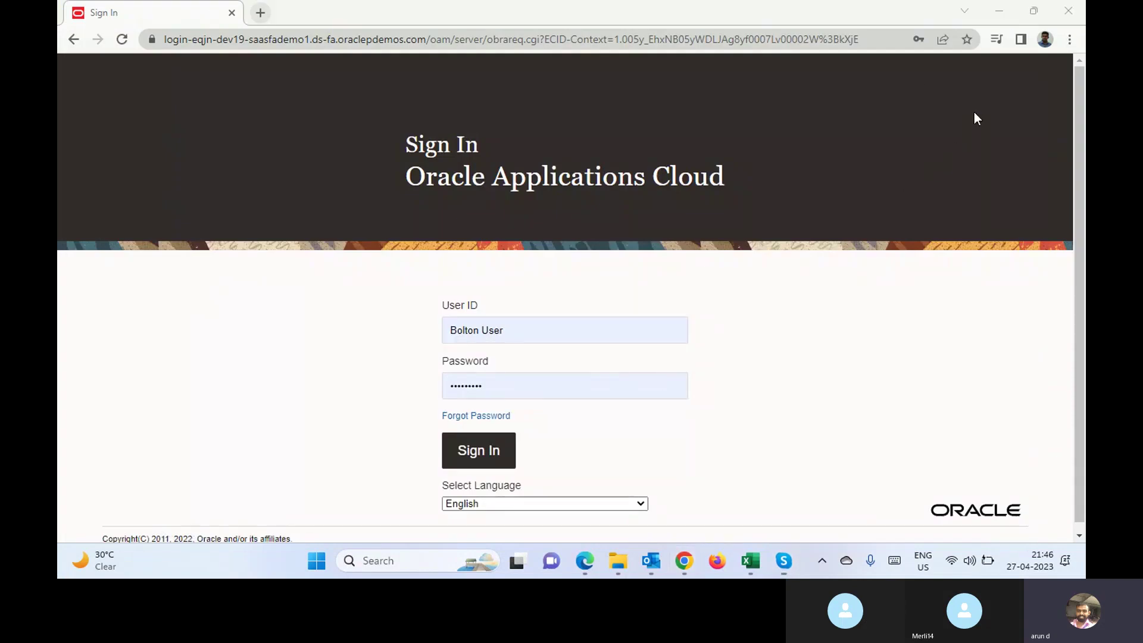
pyautogui.click(481, 452)
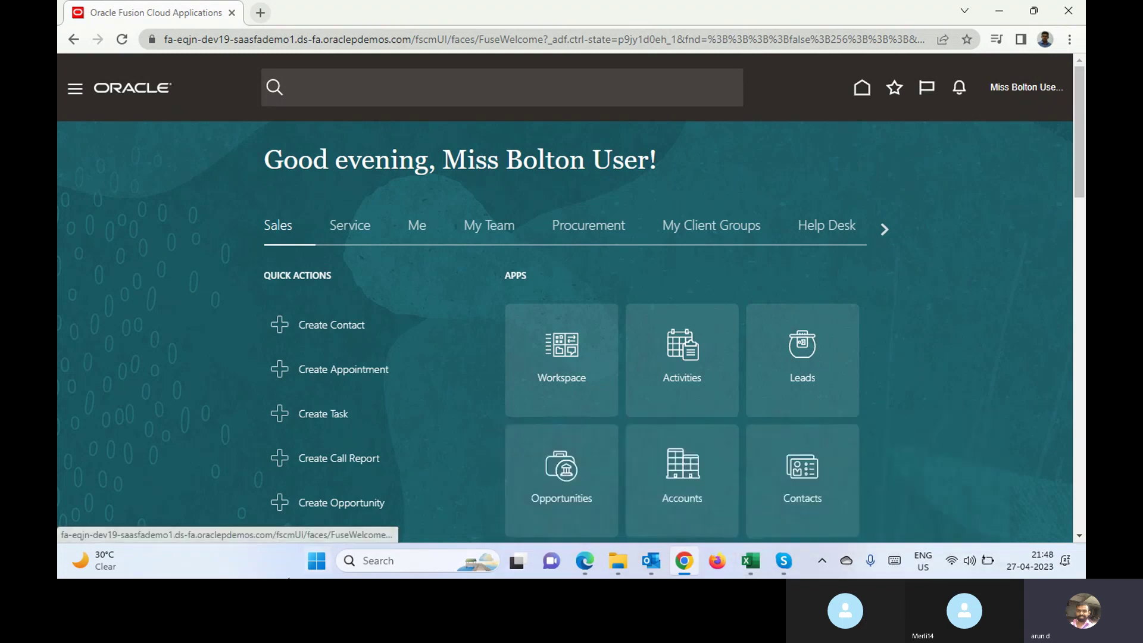
# Step: Try to open Excel through the Windows search
pyautogui.click(402, 554)
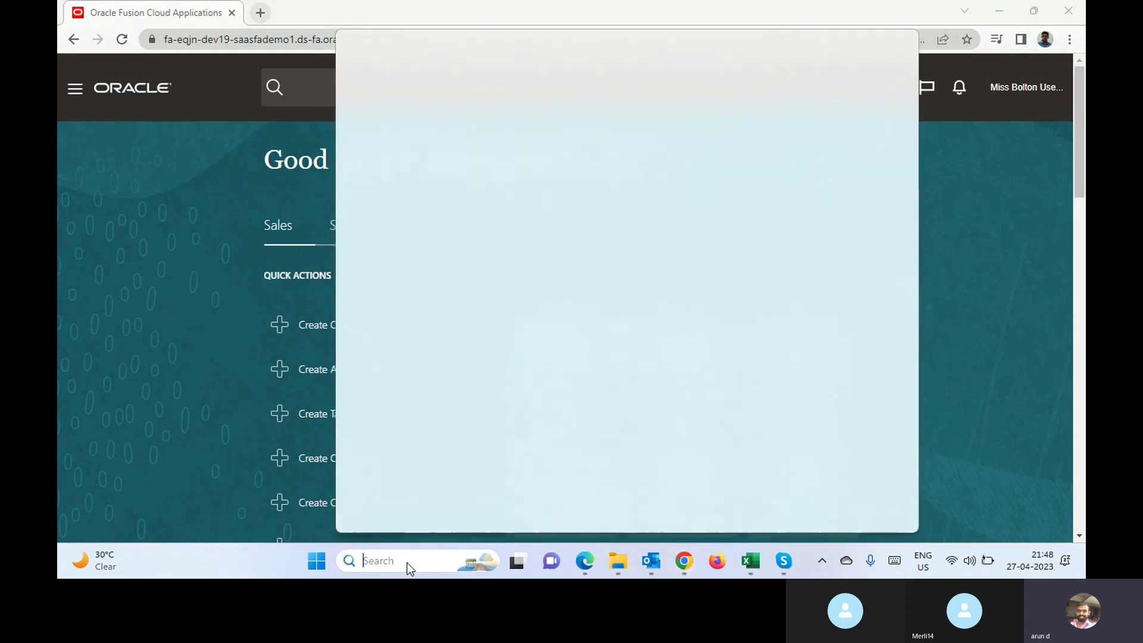
pyautogui.write('exc')
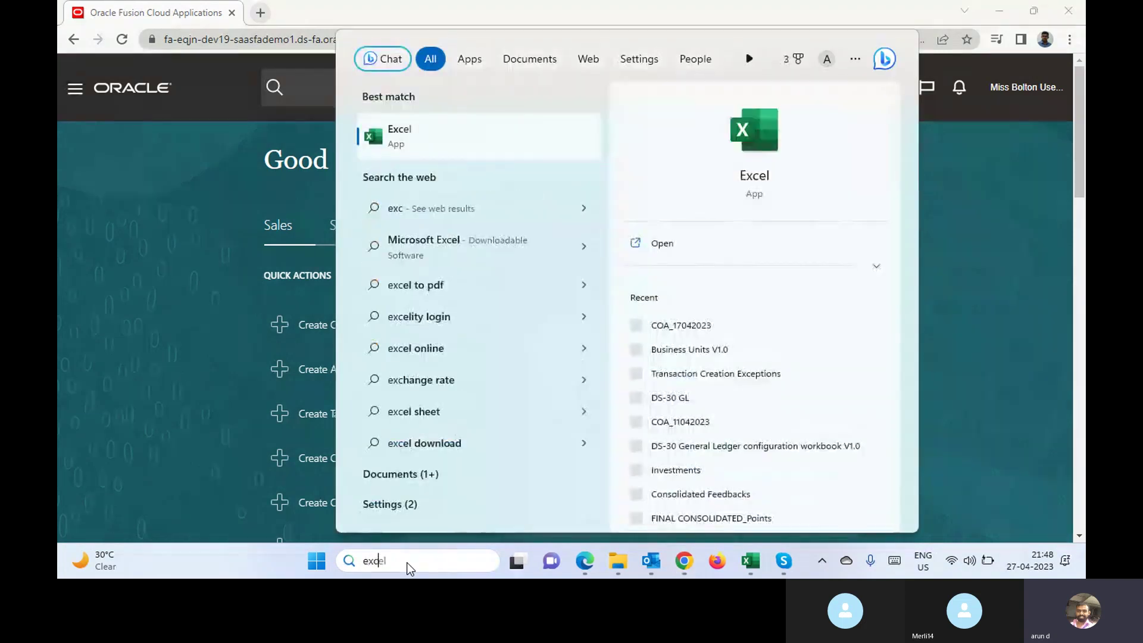
pyautogui.press('Return')
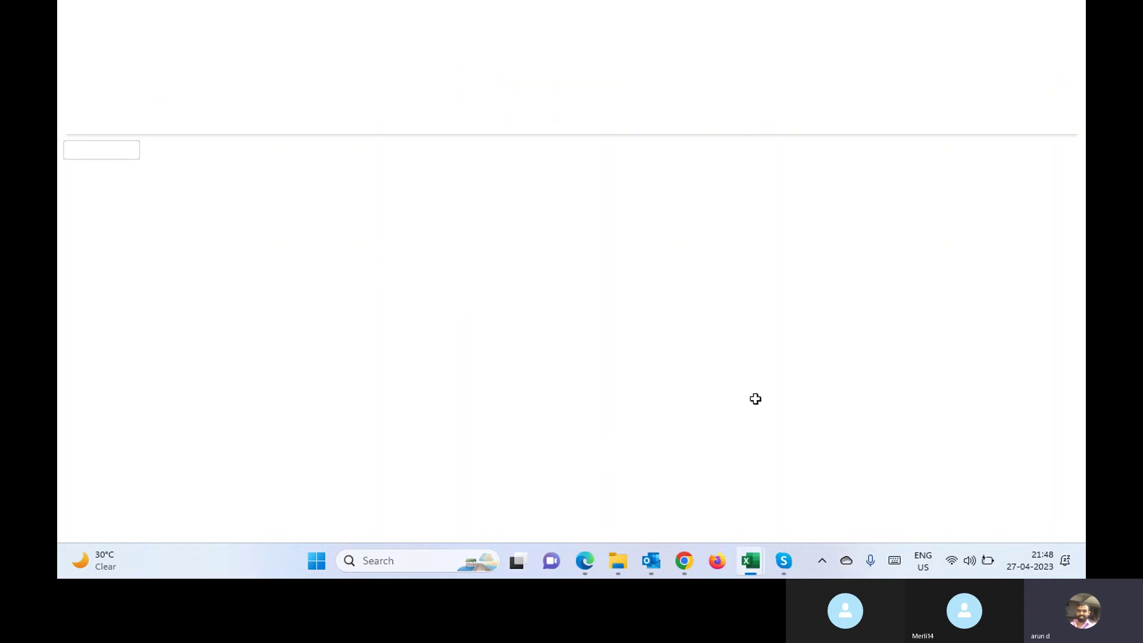
# Step: End the Microsoft Excel process in Task Manager and close Task Manager
pyautogui.rightClick(803, 551)
pyautogui.click(867, 503)
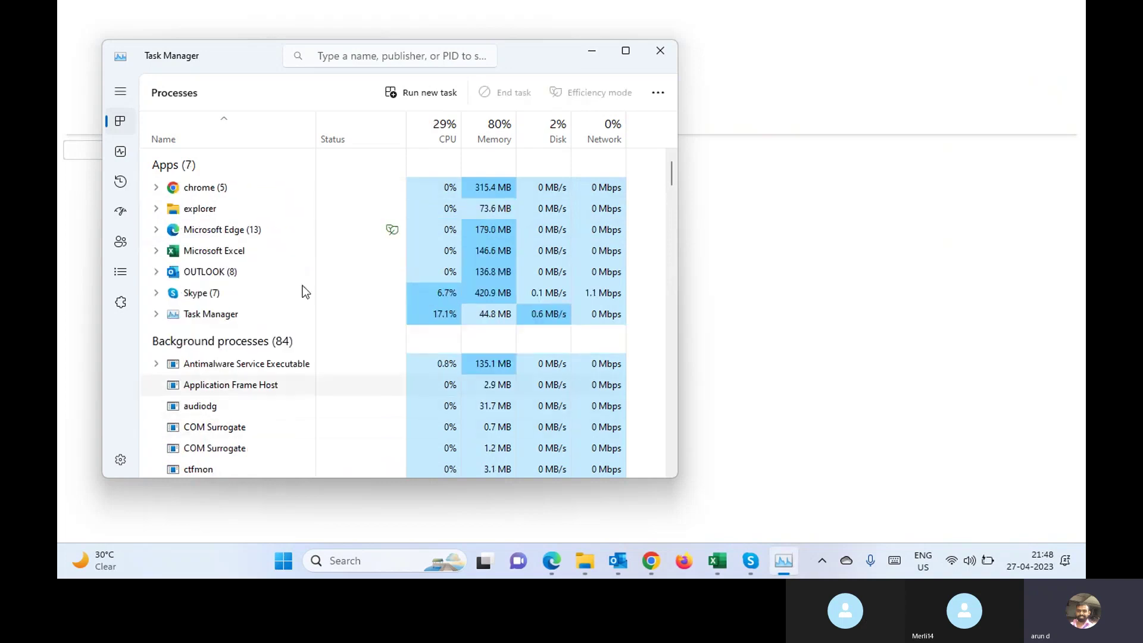
pyautogui.click(274, 230)
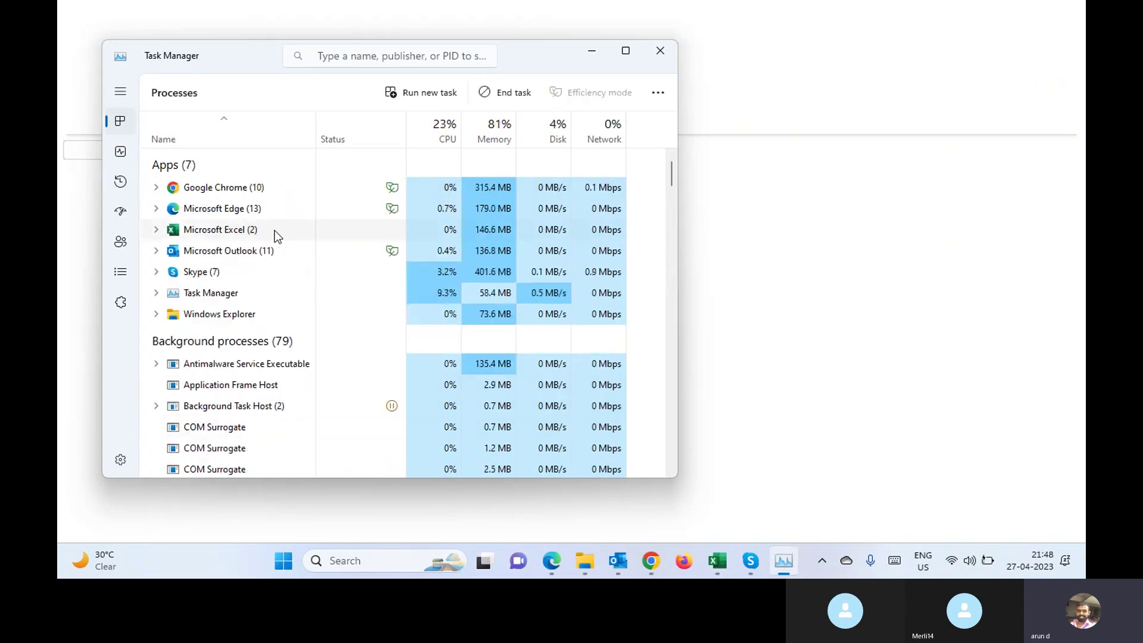
pyautogui.click(509, 93)
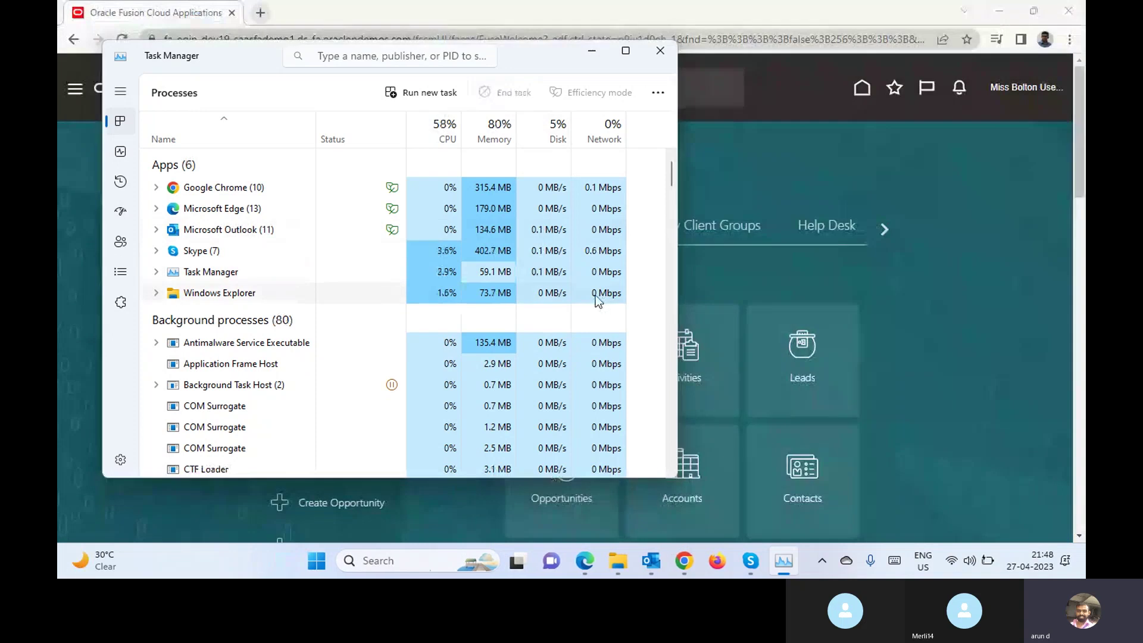
pyautogui.click(660, 51)
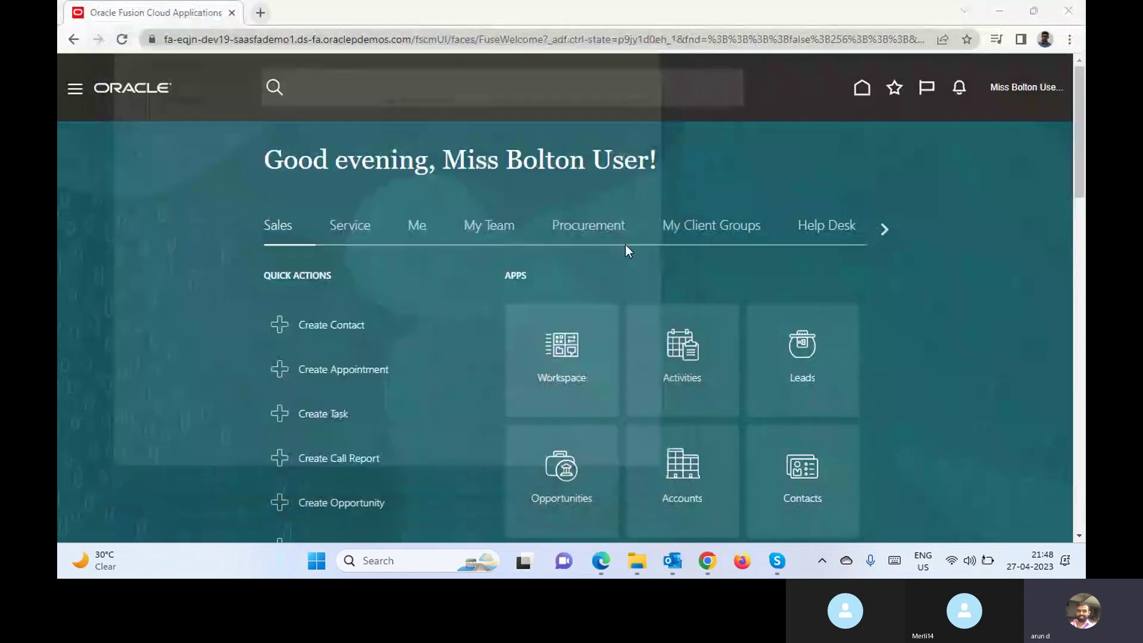
# Step: Open a blank workbook in Excel and close Document Recovery, choosing to remove the recovered files
pyautogui.click(429, 555)
pyautogui.write('exc')
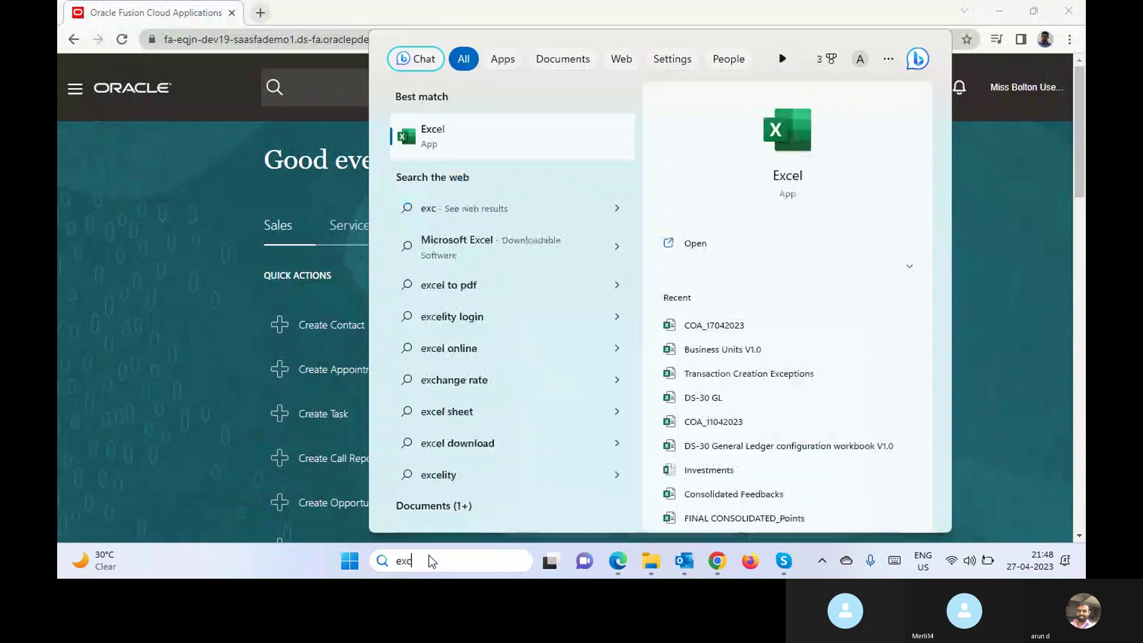
pyautogui.press('Return')
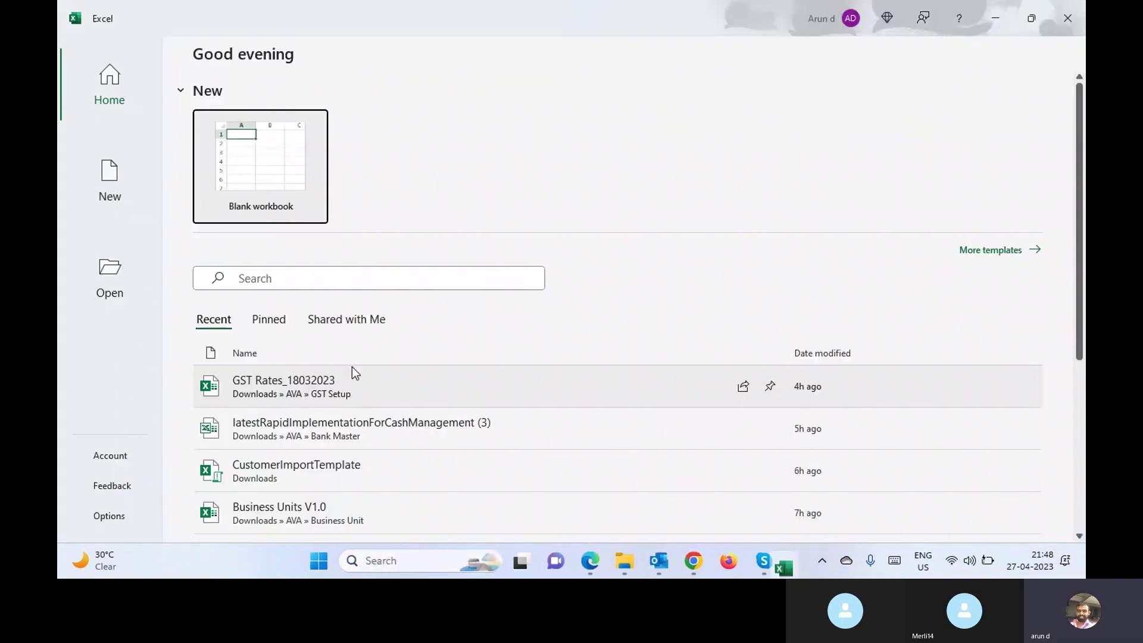
pyautogui.click(258, 157)
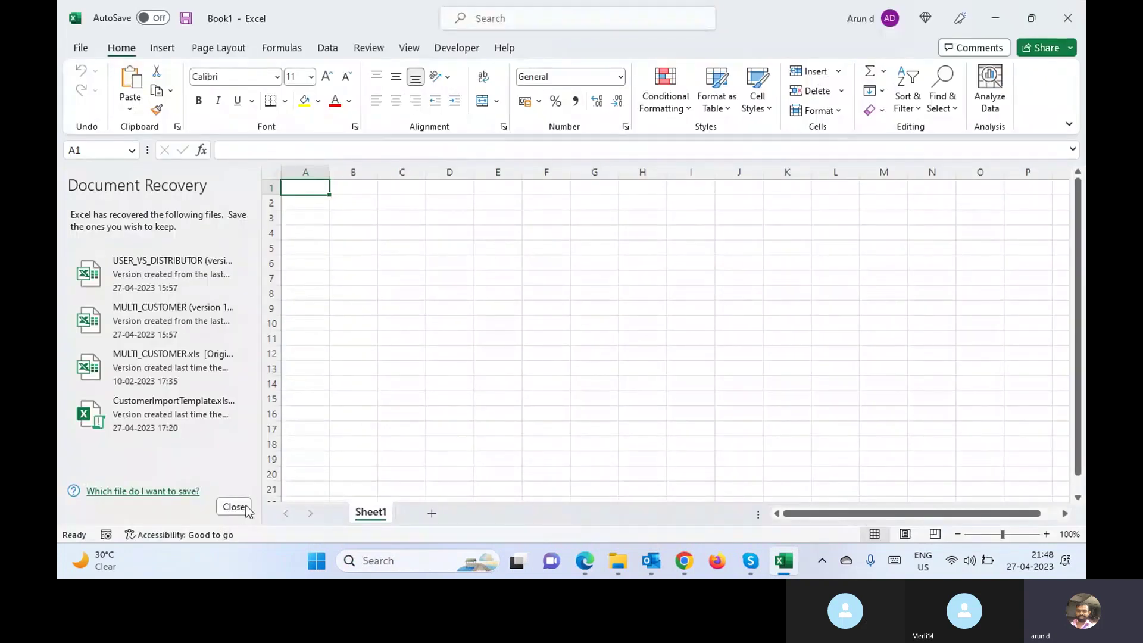
pyautogui.click(234, 508)
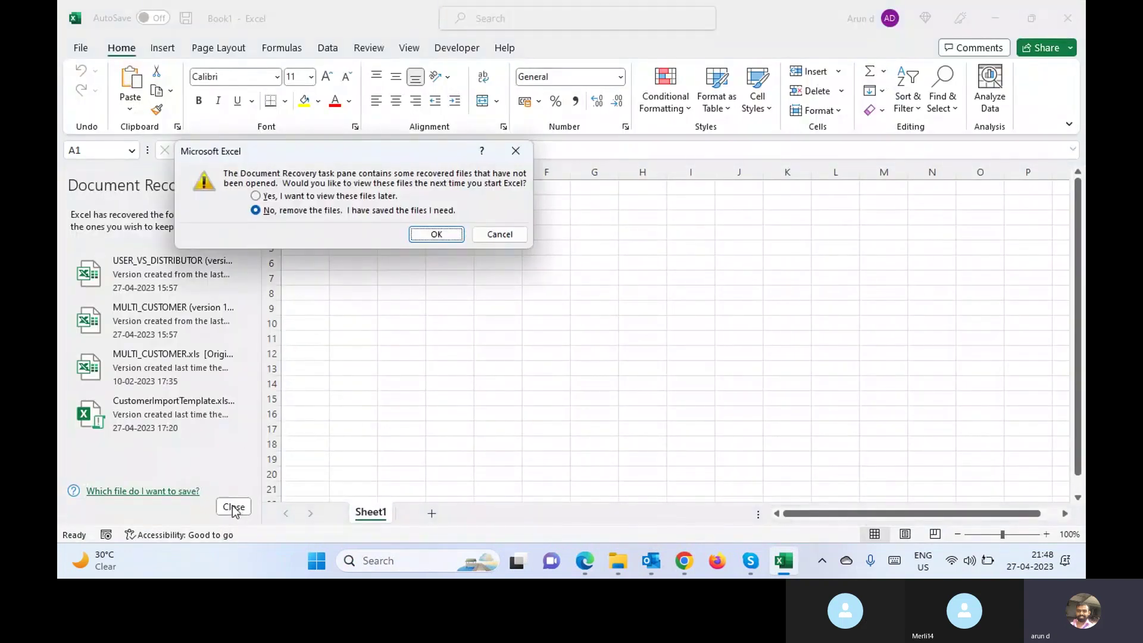
pyautogui.click(440, 234)
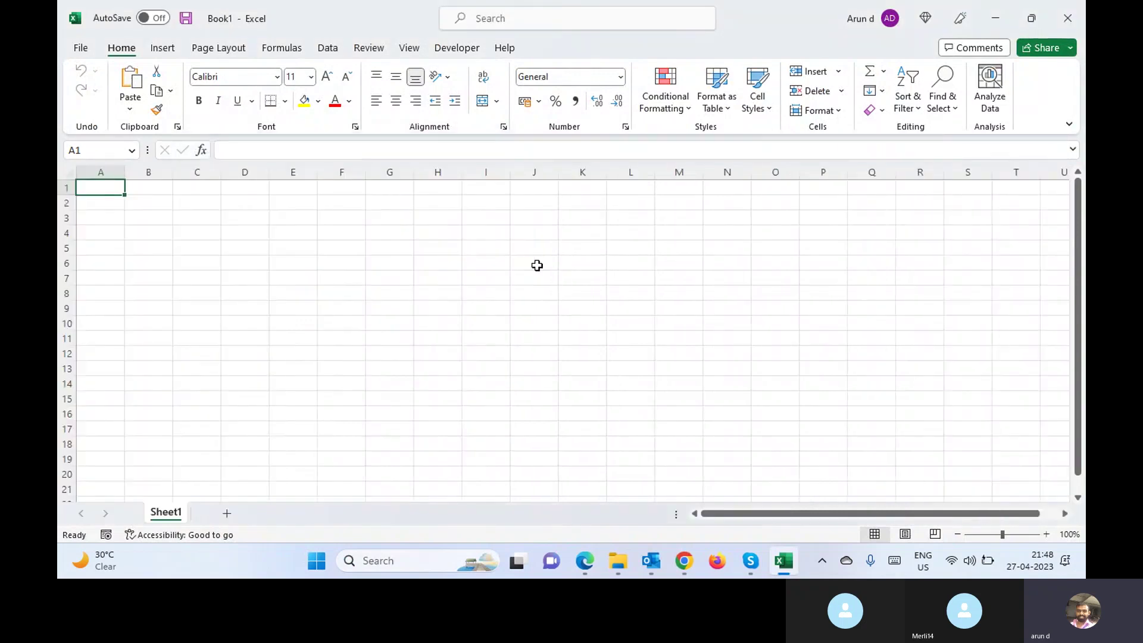
# Step: Enter "TATA Group" in cell H4 of the blank sheet
pyautogui.click(418, 234)
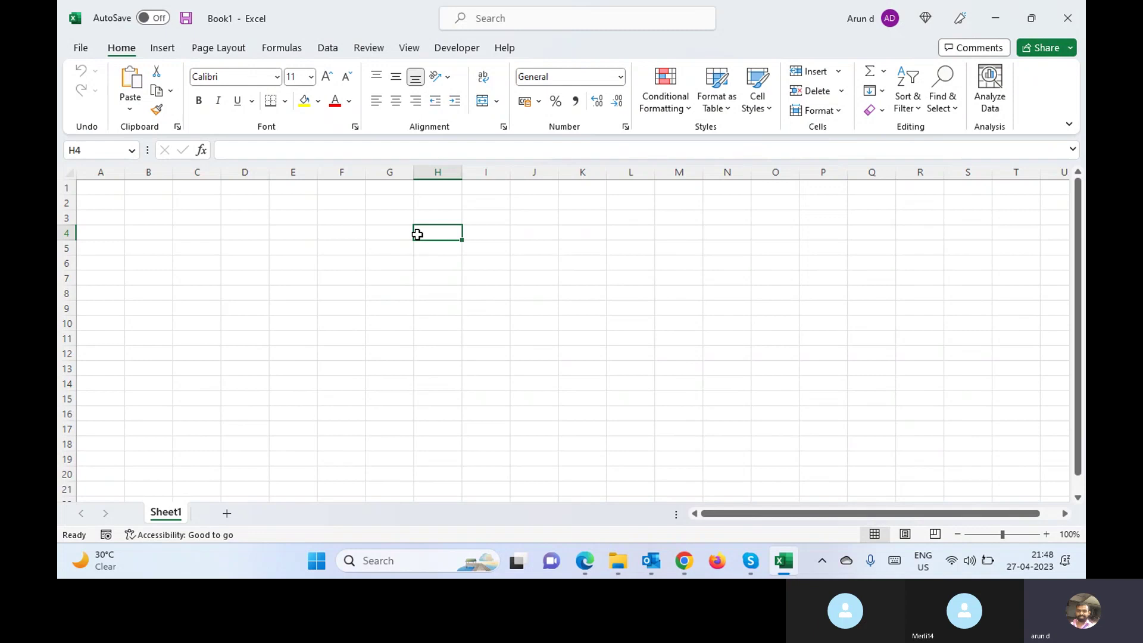
pyautogui.write('TATA')
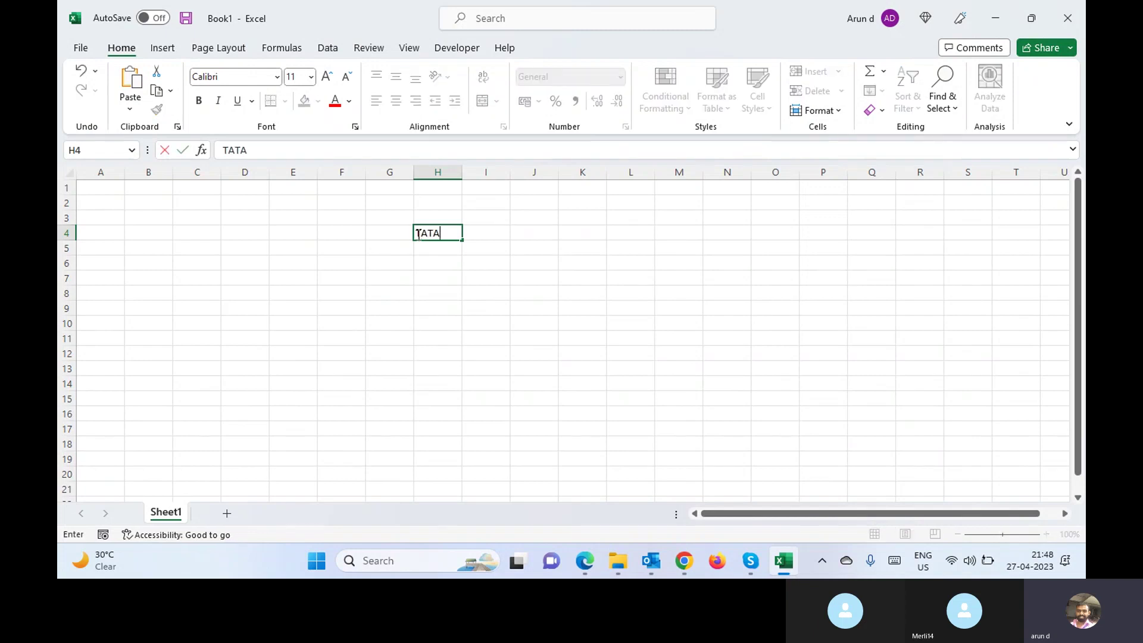
pyautogui.write(' Group')
pyautogui.press('Tab')
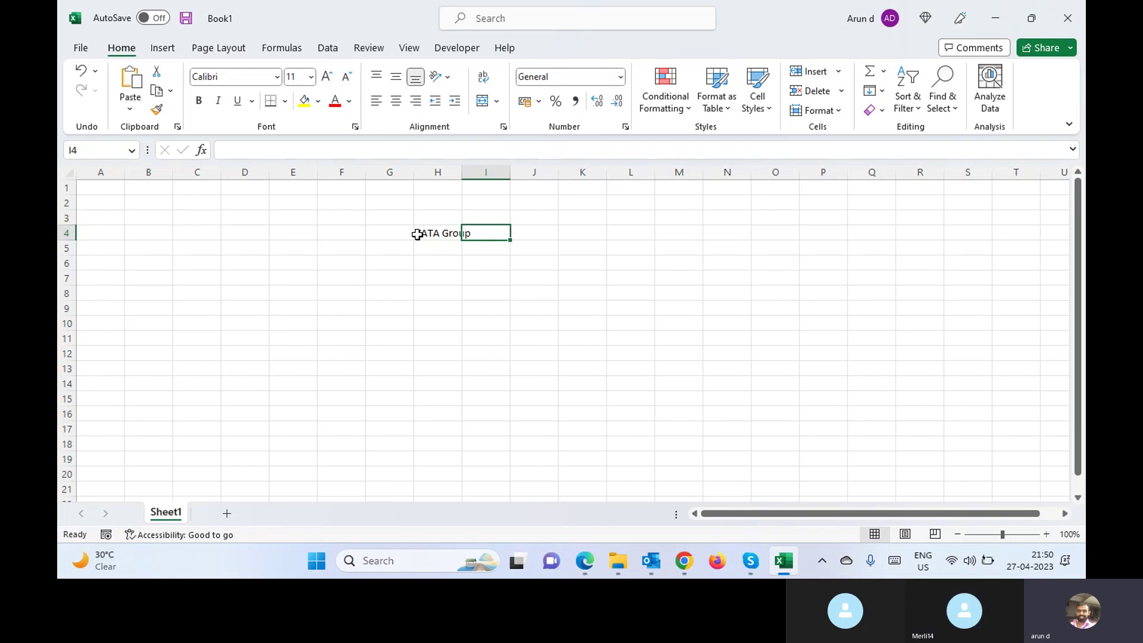
# Step: Enter the label "Enterprise" in cell F4, two columns before the TATA Group entry
pyautogui.press('Down')
pyautogui.press('Left')
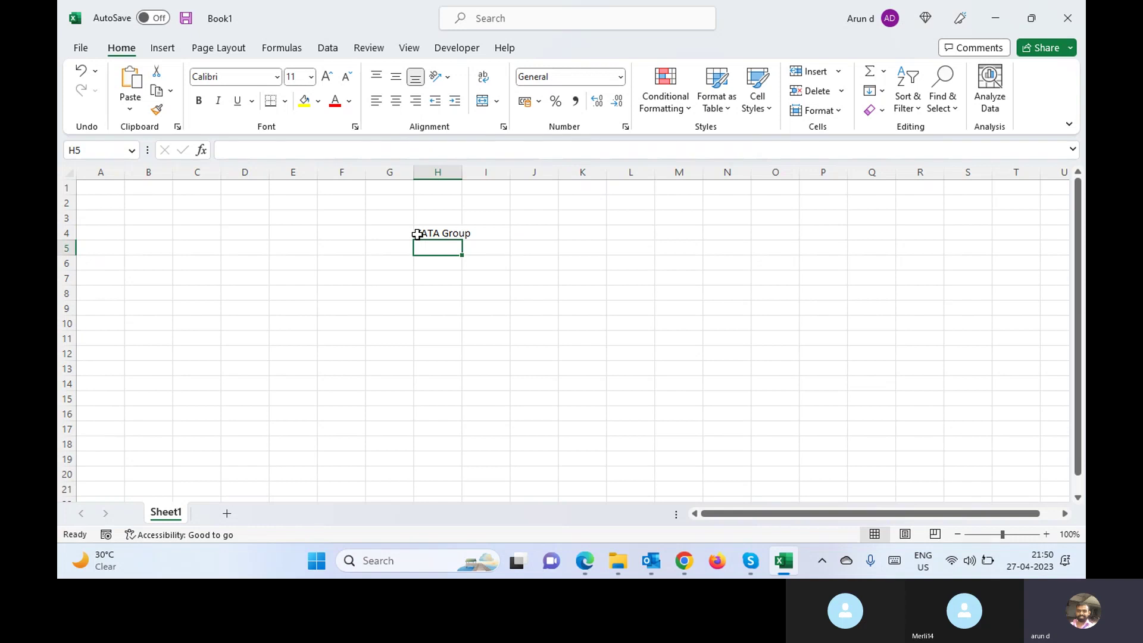
pyautogui.press('Left')
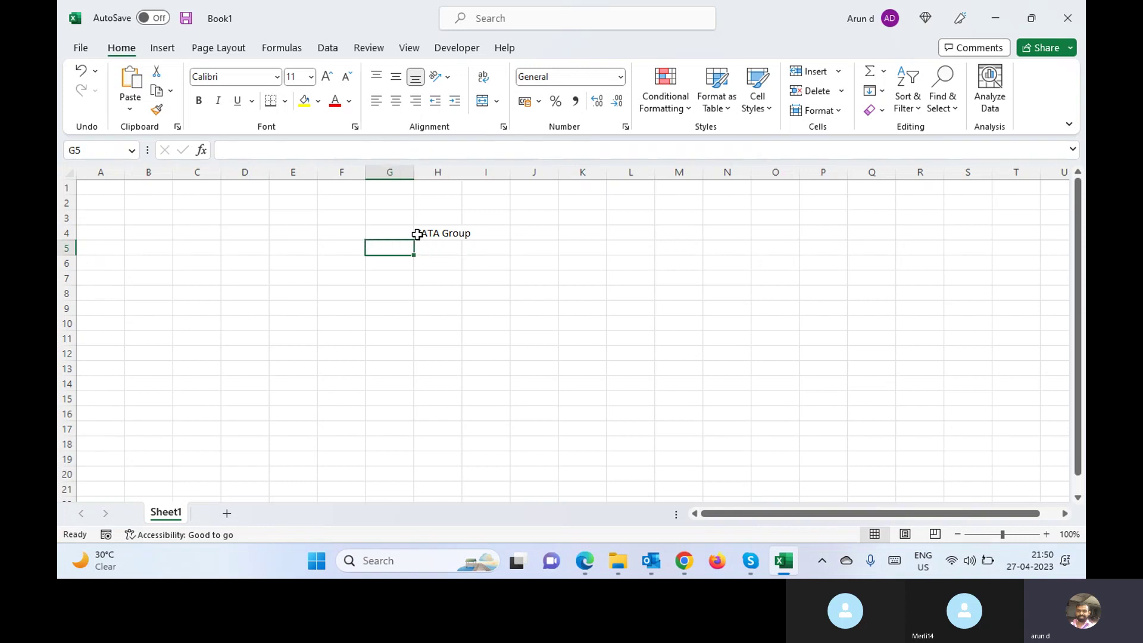
pyautogui.click(345, 232)
pyautogui.write('Ente')
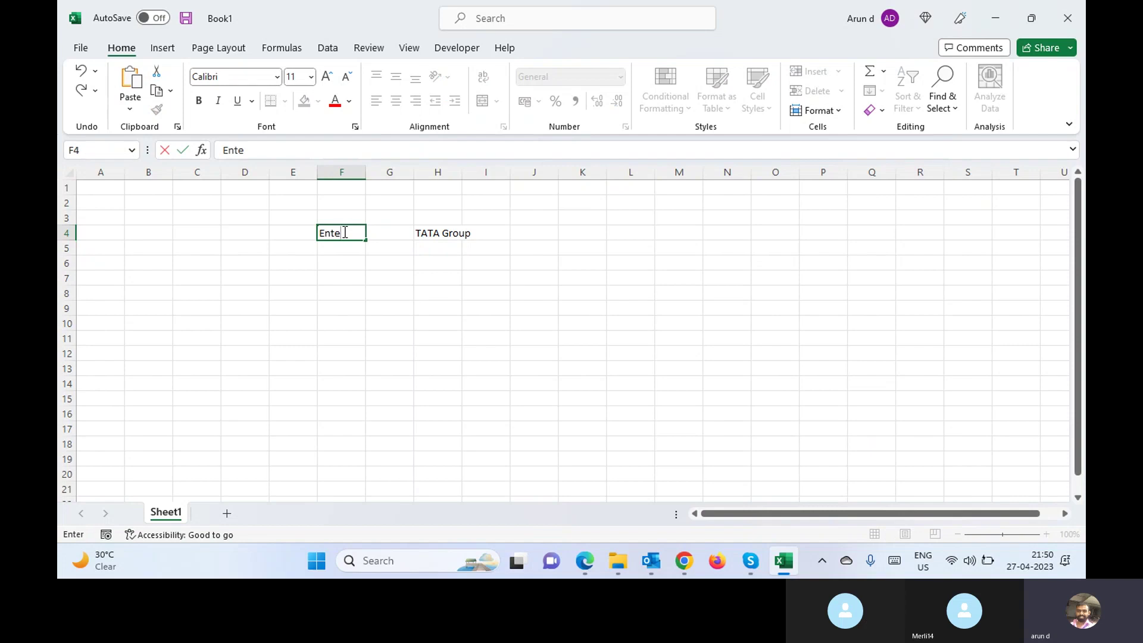
pyautogui.write('rprise')
pyautogui.press('Tab')
# Step: Widen columns F and H to fit their text and make the Enterprise label in F4 bold
pyautogui.moveTo(365, 172); pyautogui.dragTo(371, 172)
pyautogui.click(349, 233)
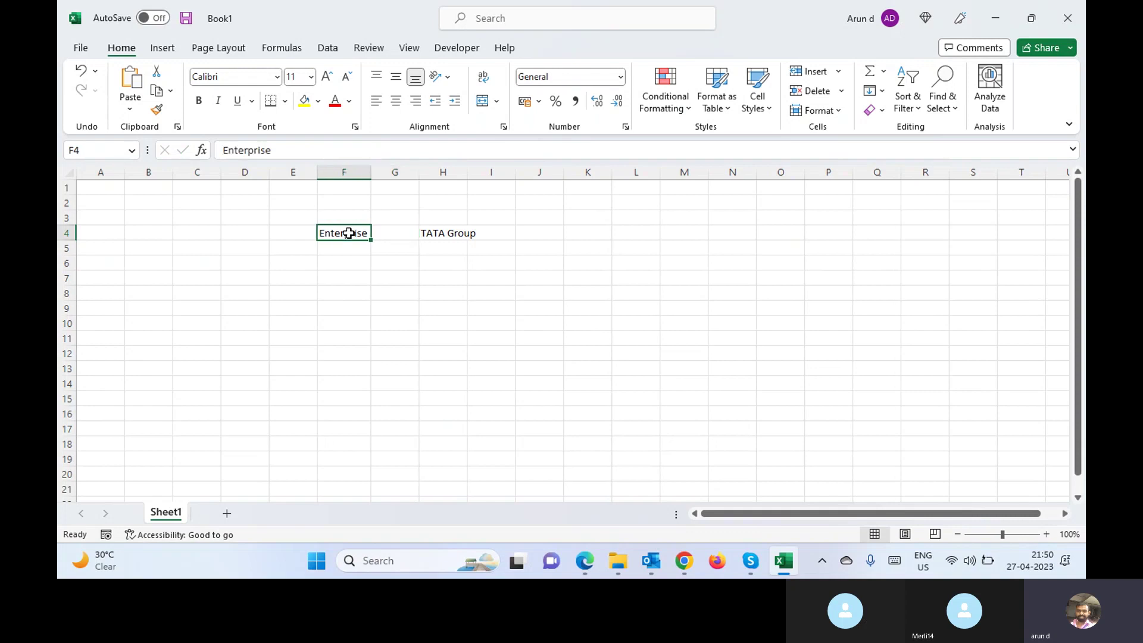
pyautogui.hotkey('ctrl', 'b')
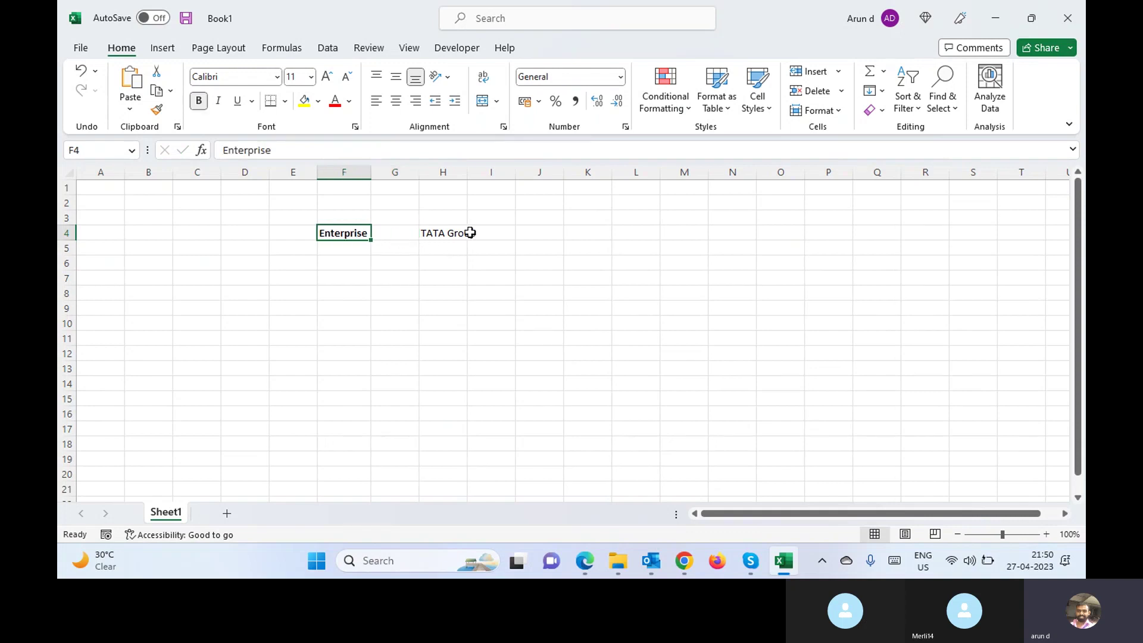
pyautogui.doubleClick(467, 172)
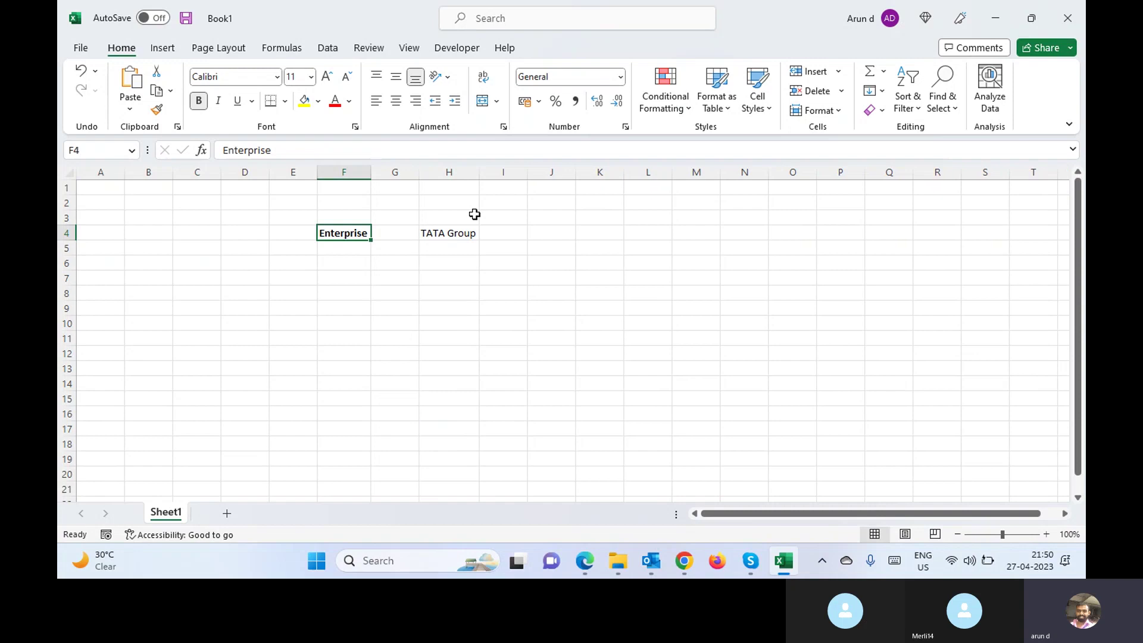
pyautogui.click(446, 233)
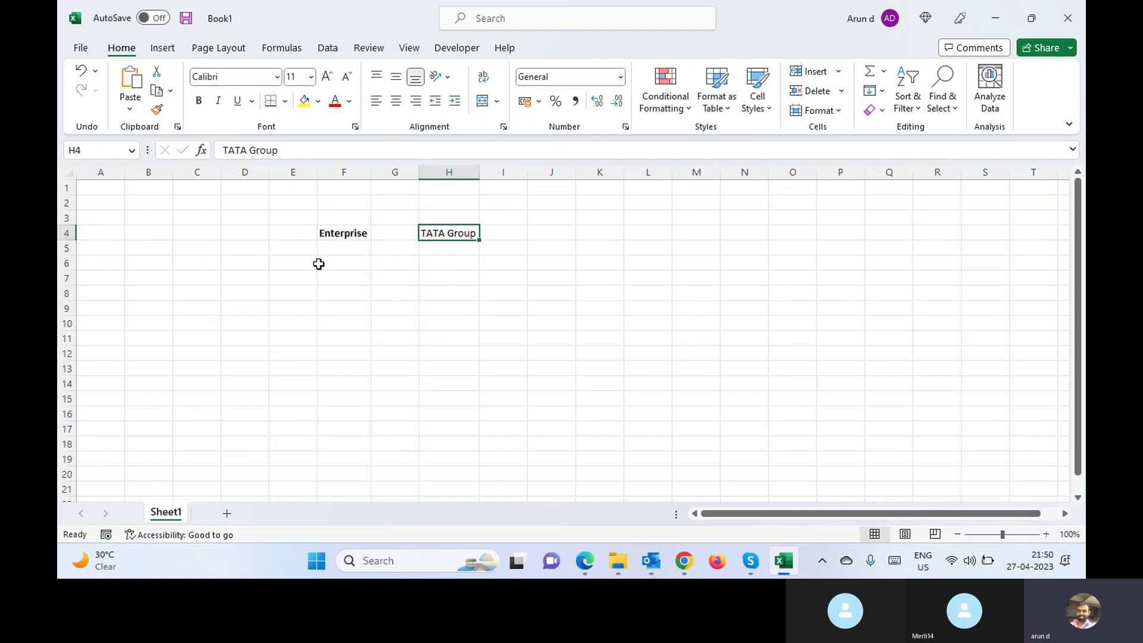
# Step: Enter the label "Legal Entity" in cell F6 and auto-fit column F to it
pyautogui.click(338, 264)
pyautogui.write('Legal Entity')
pyautogui.press('Tab')
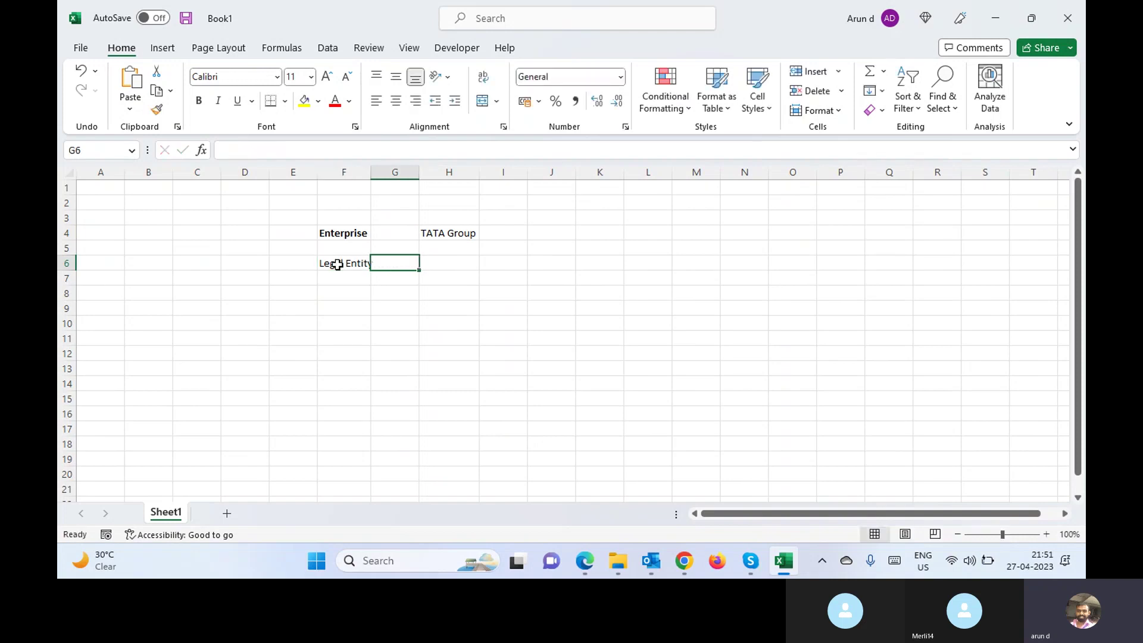
pyautogui.doubleClick(372, 172)
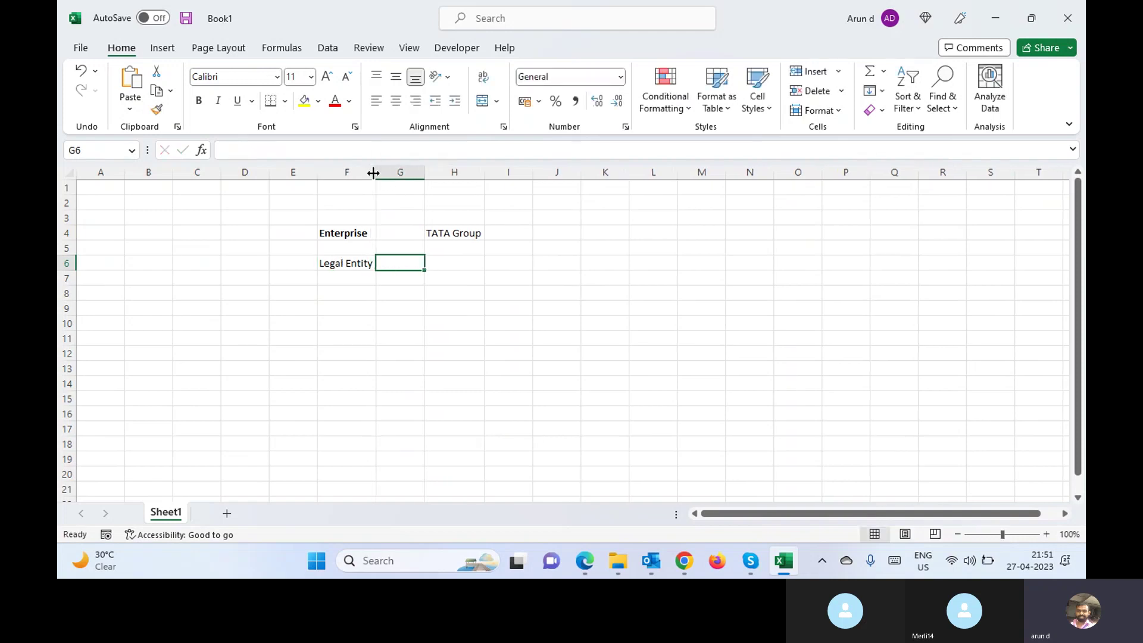
# Step: Enter the label "Location" in cell J6, on the Legal Entity row
pyautogui.click(559, 266)
pyautogui.write('Location')
pyautogui.press('Tab')
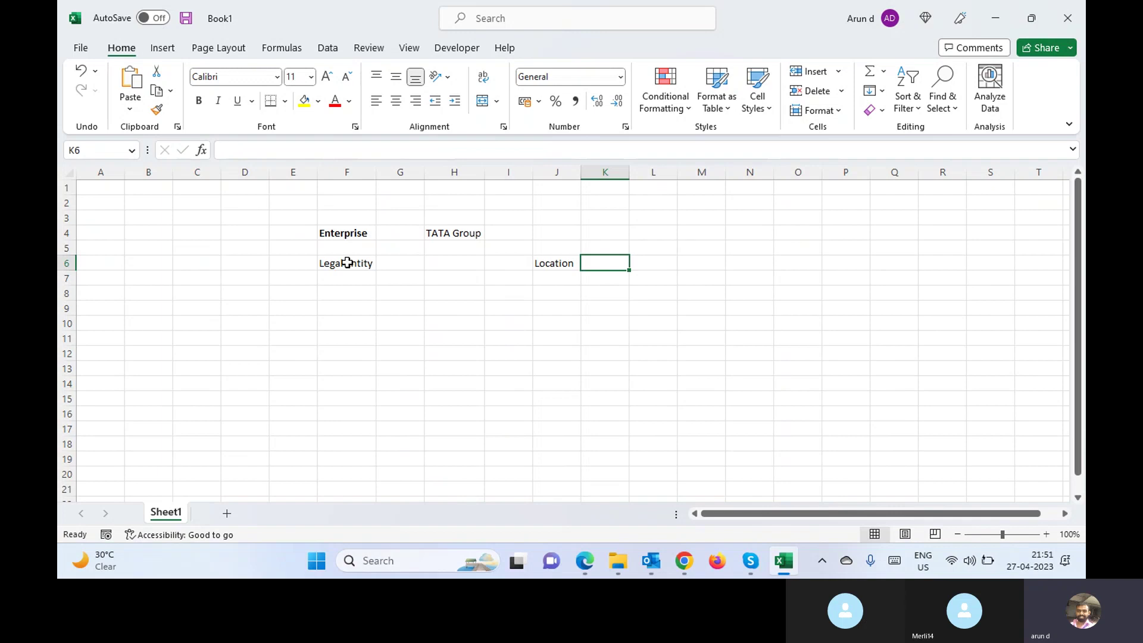
# Step: Enter "IT" in cell H6 and "Steel" in cell I6 as the legal entities
pyautogui.press('Left')
pyautogui.press('Left')
pyautogui.press('Left')
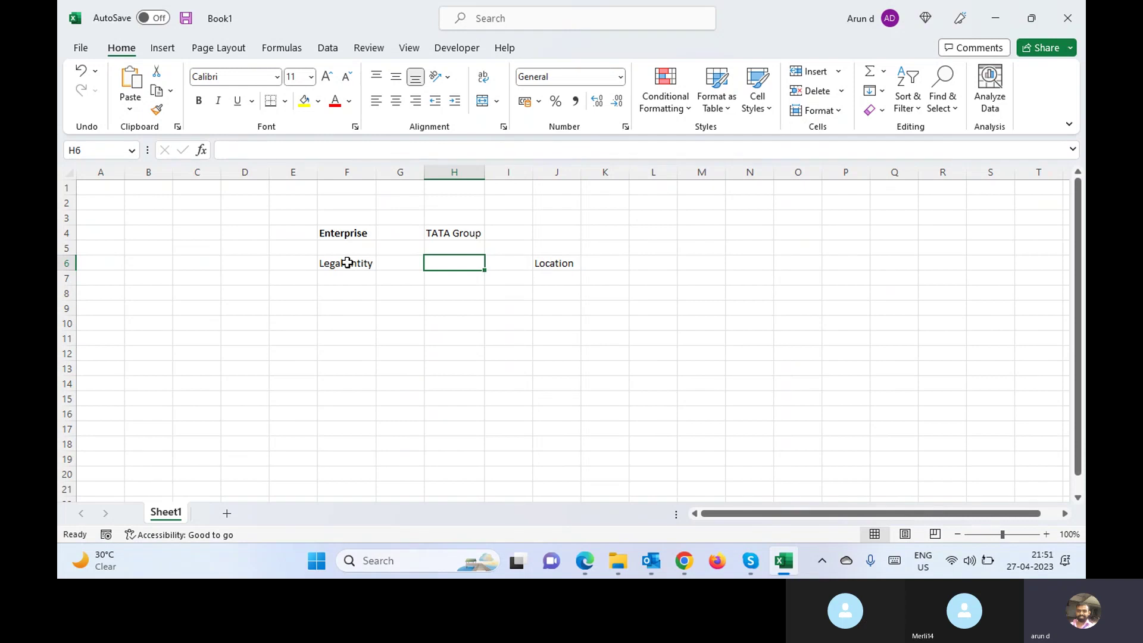
pyautogui.write('IT')
pyautogui.press('Tab')
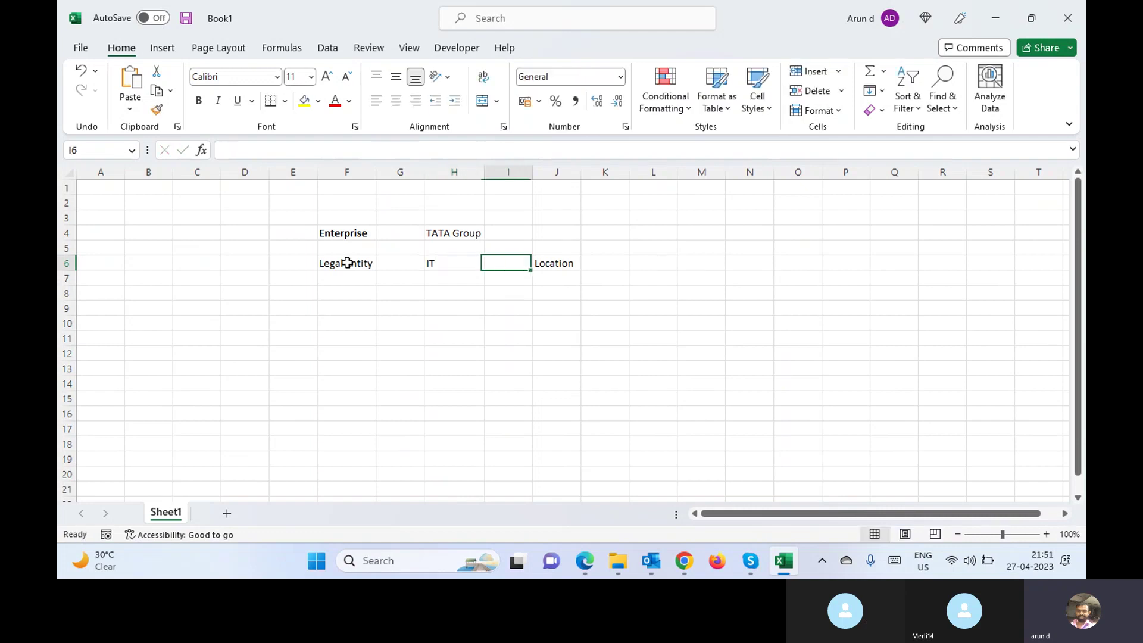
pyautogui.write('Steel')
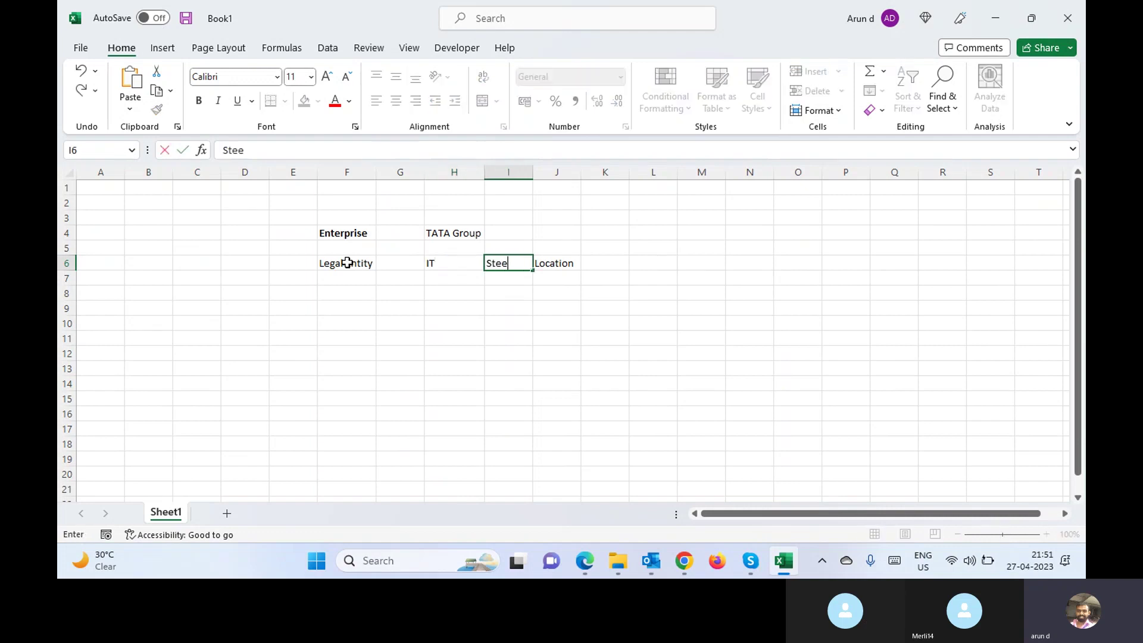
pyautogui.press('Tab')
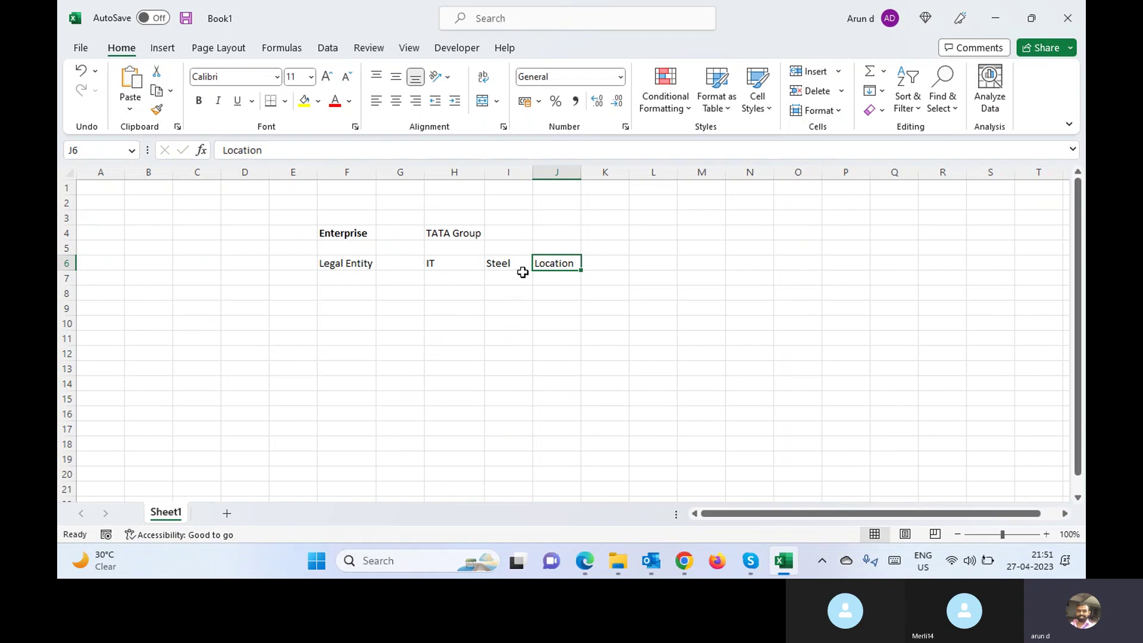
# Step: Move the Location label from cell J6 to cell F7, directly beneath Legal Entity
pyautogui.hotkey('ctrl', 'c')
pyautogui.press('Left')
pyautogui.press('Left')
pyautogui.press('Down')
pyautogui.press('Left')
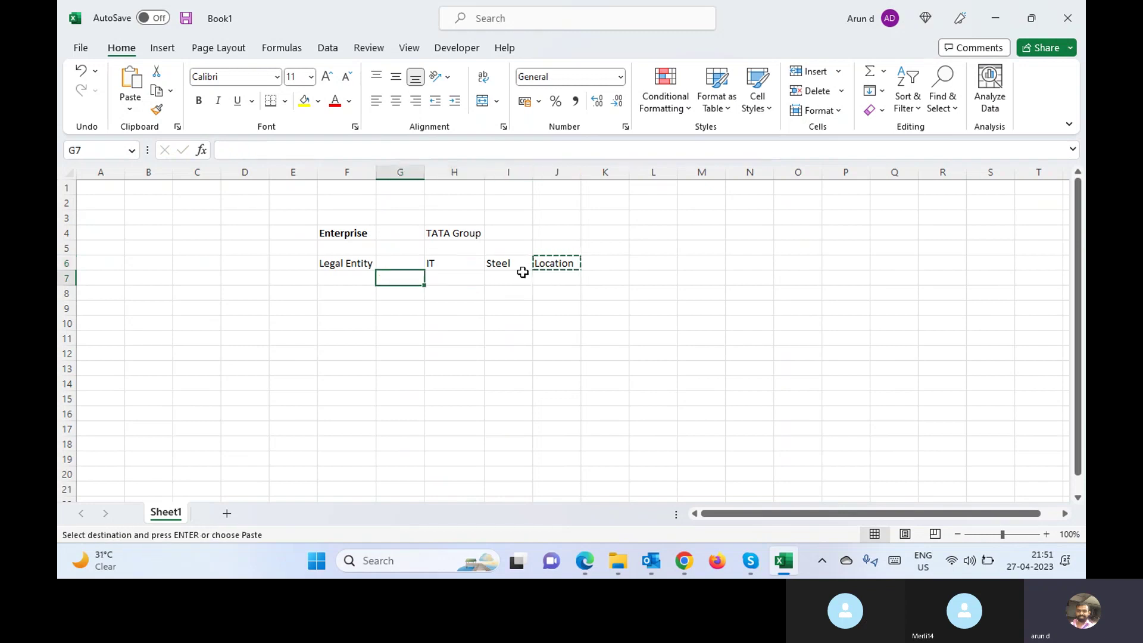
pyautogui.press('Left')
pyautogui.hotkey('ctrl', 'v')
# Step: Make the Legal Entity label in cell F6 bold and select cell H7 on the Location row
pyautogui.press('Up')
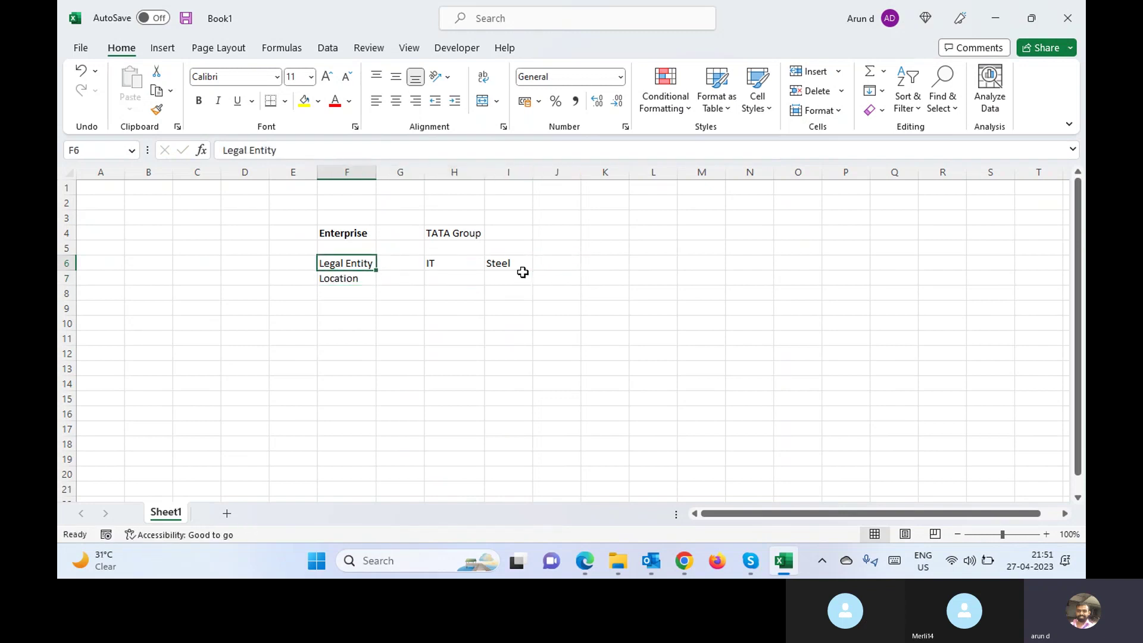
pyautogui.hotkey('ctrl', 'b')
pyautogui.keyDown('ctrl'); pyautogui.click(522, 277); pyautogui.keyUp('ctrl')
pyautogui.click(465, 275)
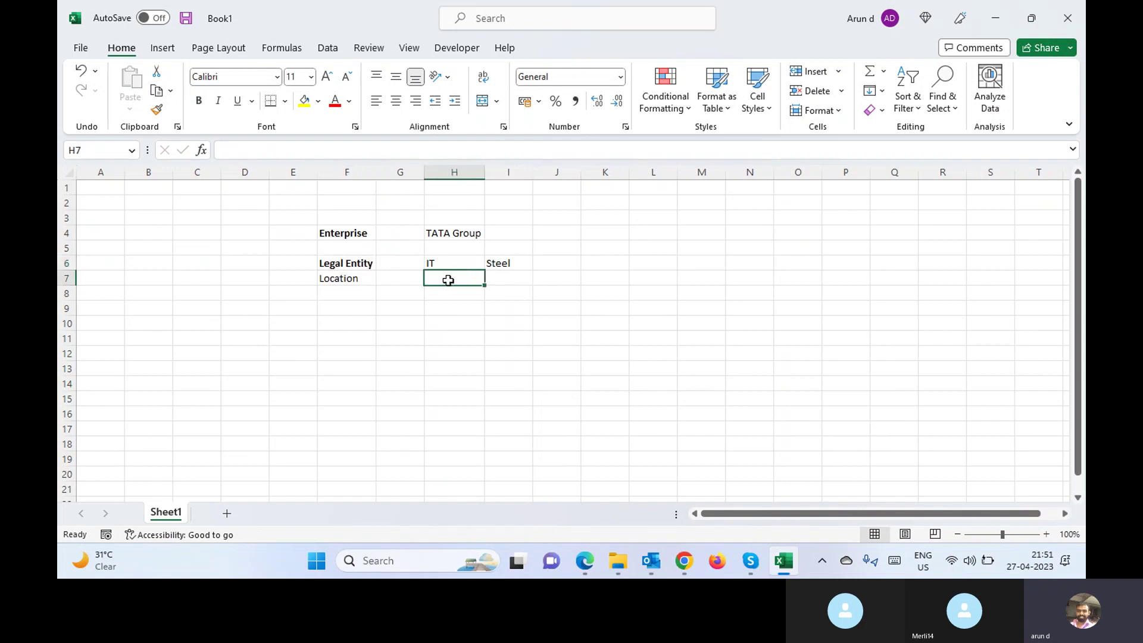
# Step: Enter "TCS - SHL" in cell H7 as the location of the IT legal entity
pyautogui.write('TCA')
pyautogui.press('BackSpace')
pyautogui.write('S -')
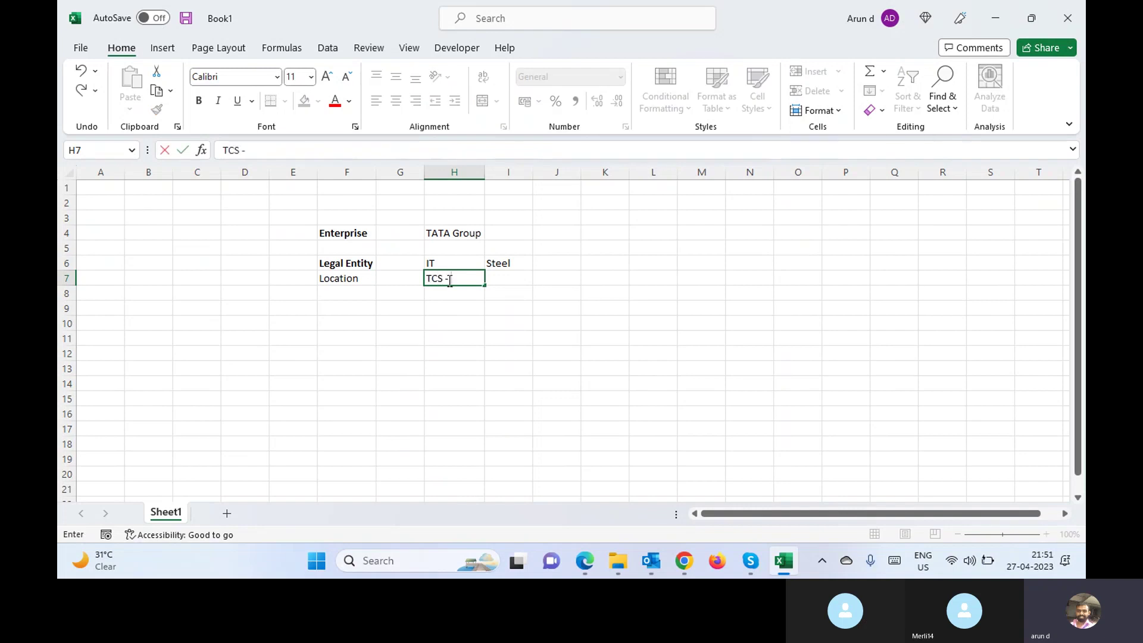
pyautogui.write(' SHL')
pyautogui.press('Tab')
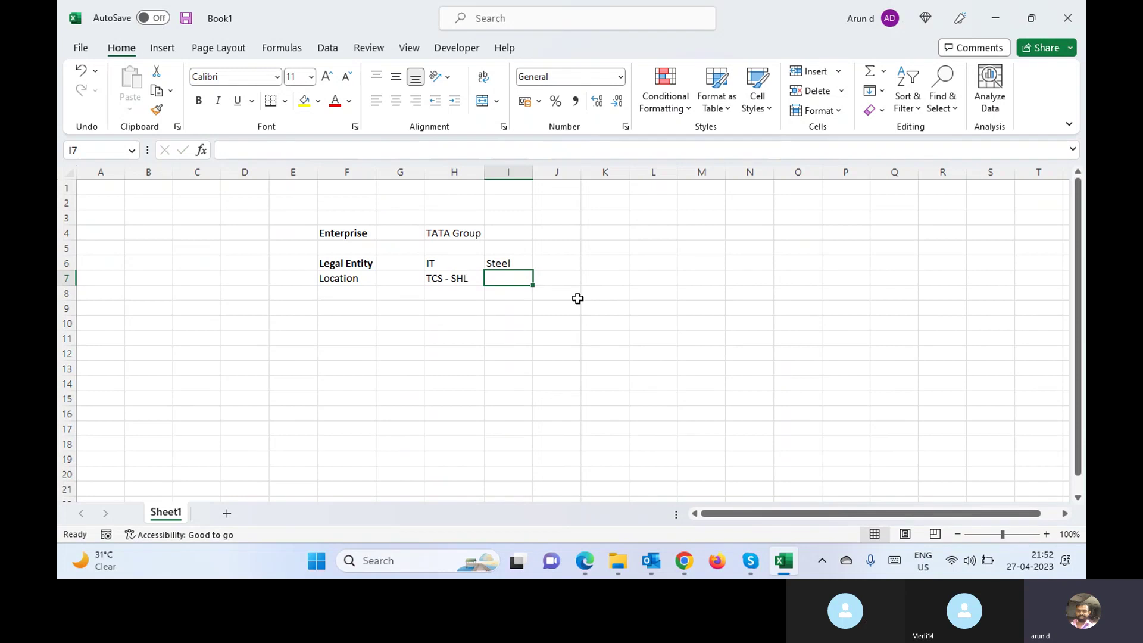
# Step: Enter "TATA - AMB" in cell I7 as the Steel location and autofit column I to its contents
pyautogui.write('TATA')
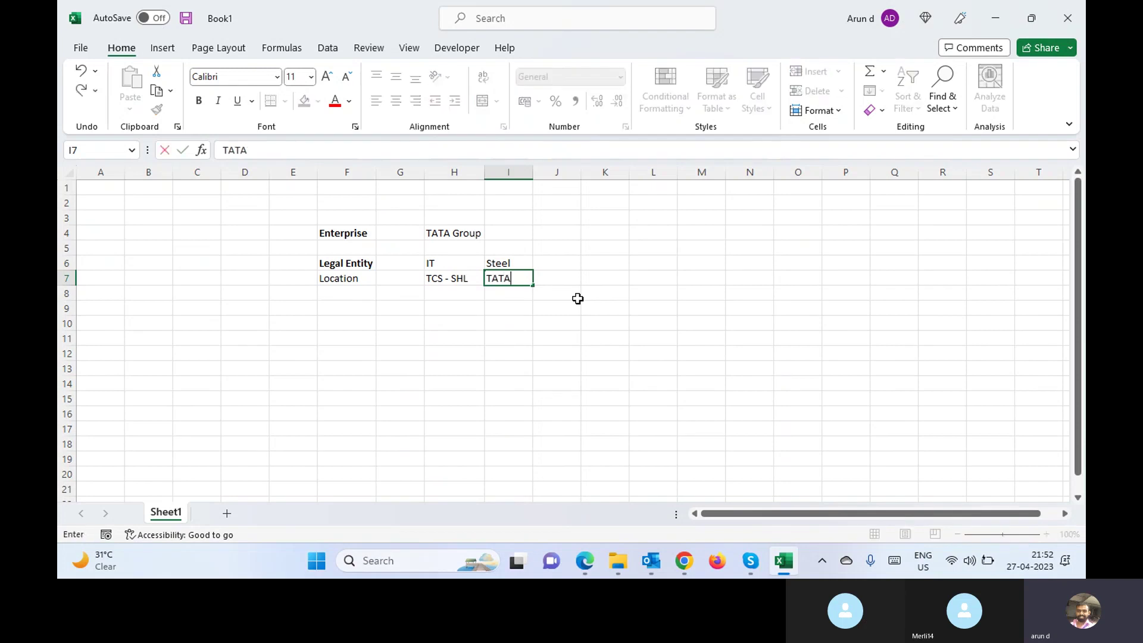
pyautogui.write(' - AMB')
pyautogui.press('Tab')
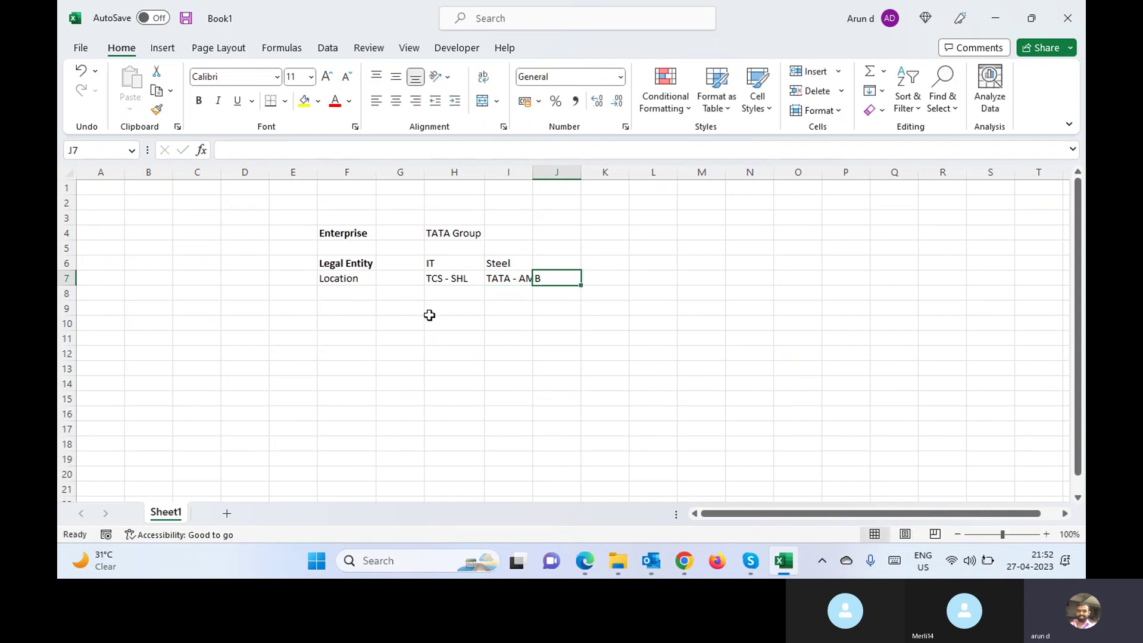
pyautogui.doubleClick(533, 172)
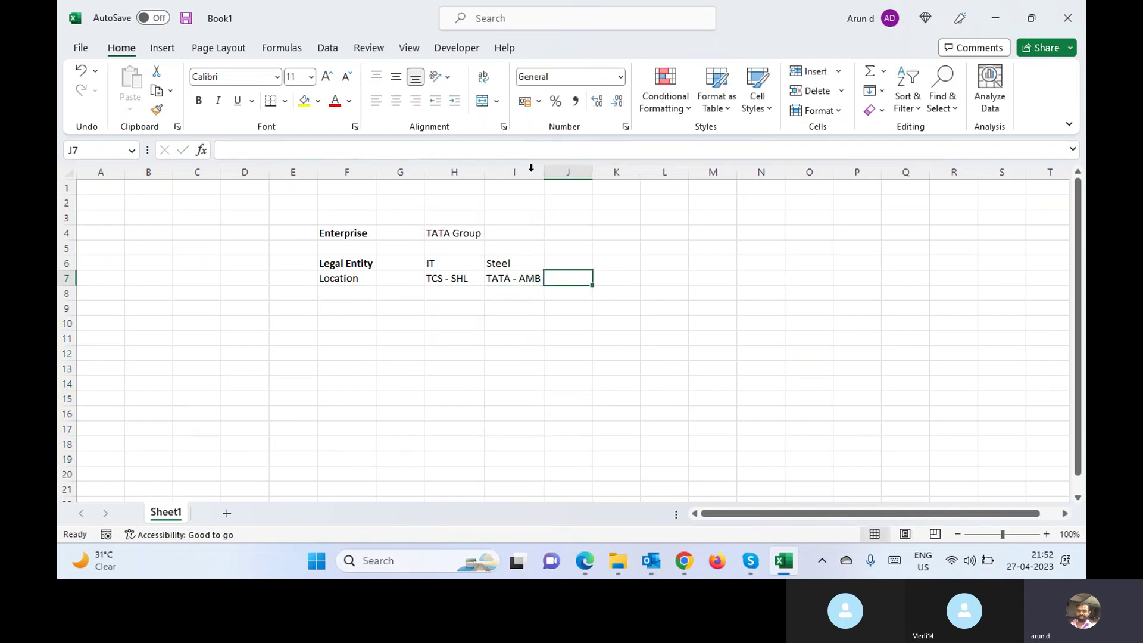
# Step: Examine how the legal entities in row 6 correspond to the locations listed beneath them in row 7
pyautogui.click(342, 278)
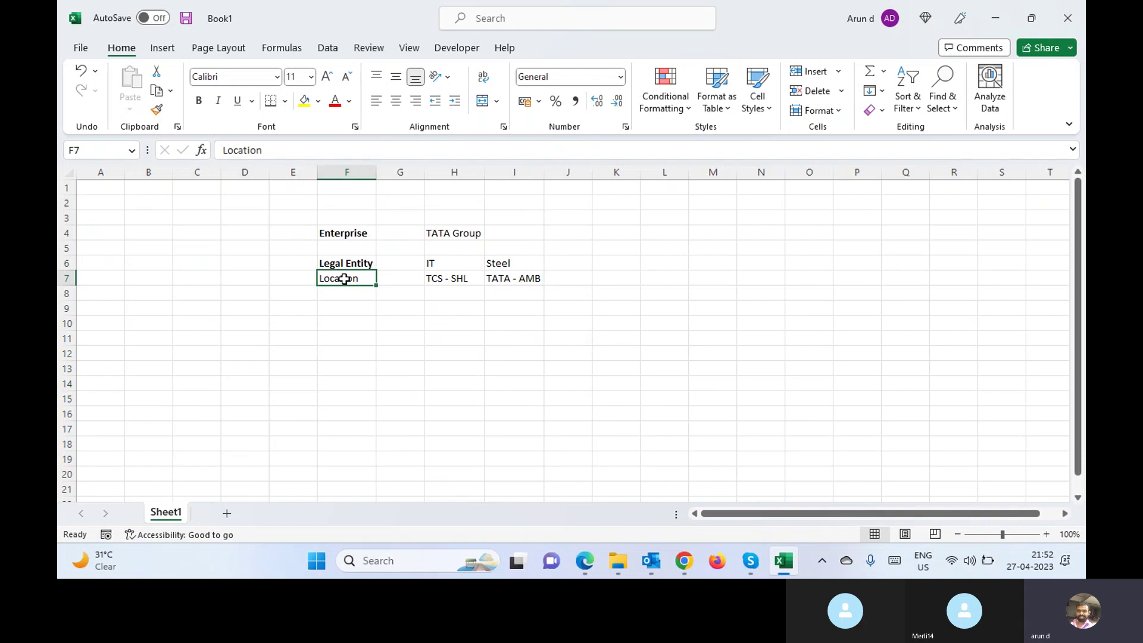
pyautogui.click(458, 281)
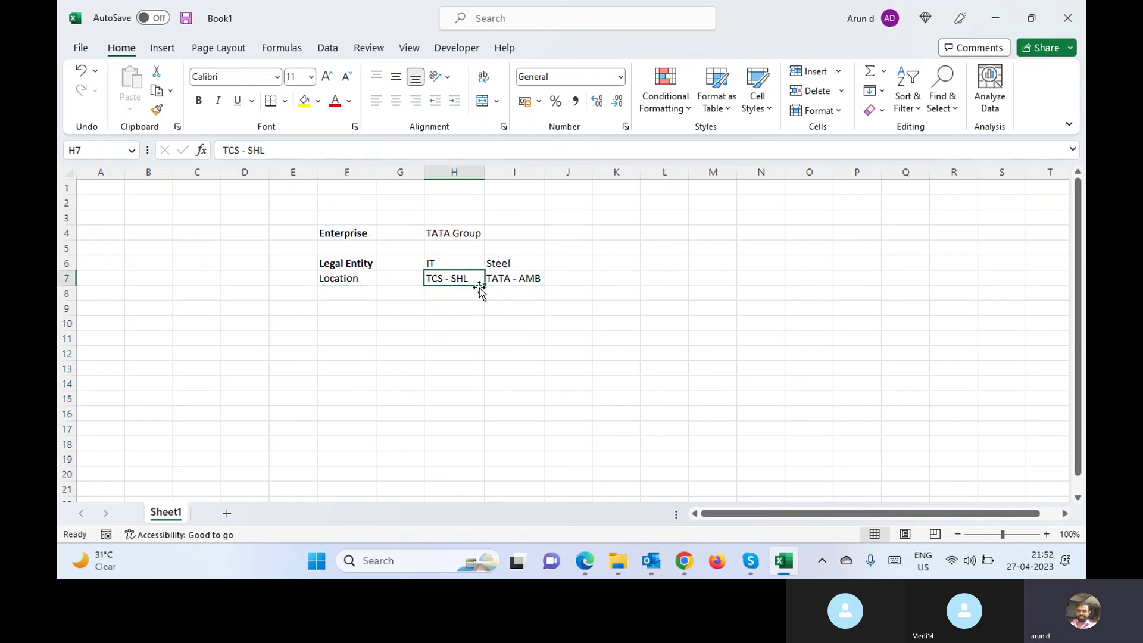
pyautogui.click(509, 278)
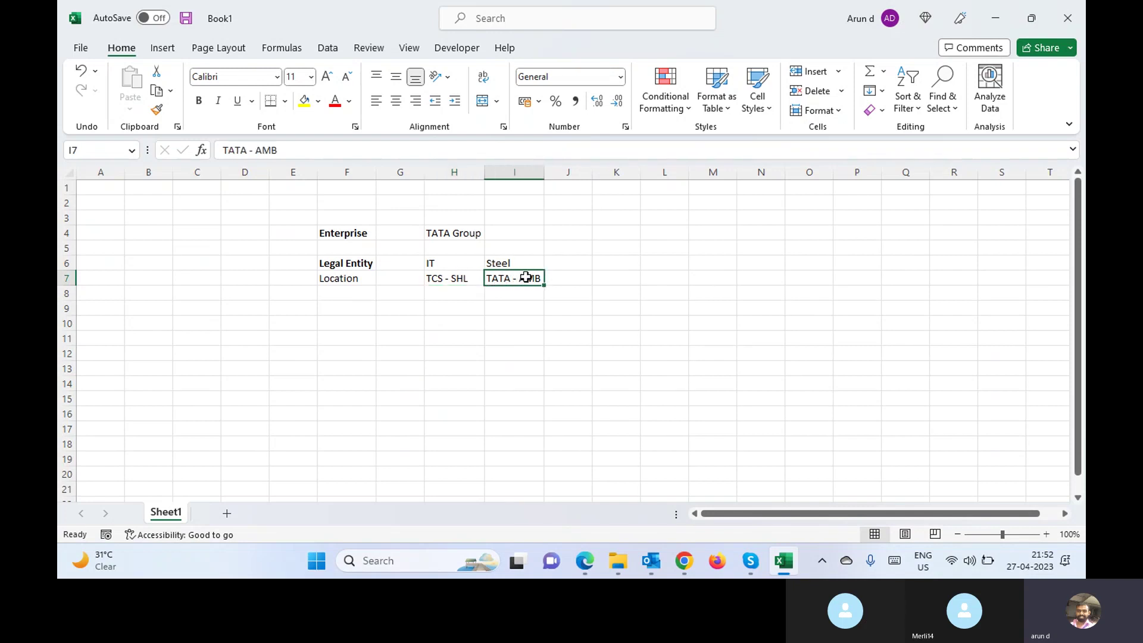
pyautogui.click(445, 262)
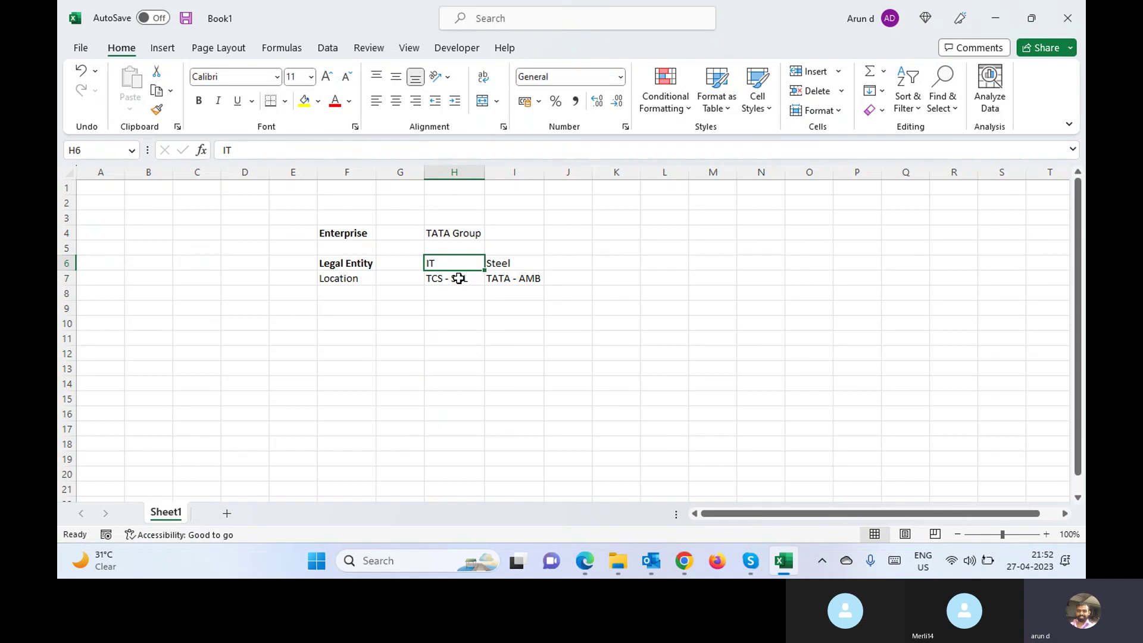
pyautogui.click(441, 277)
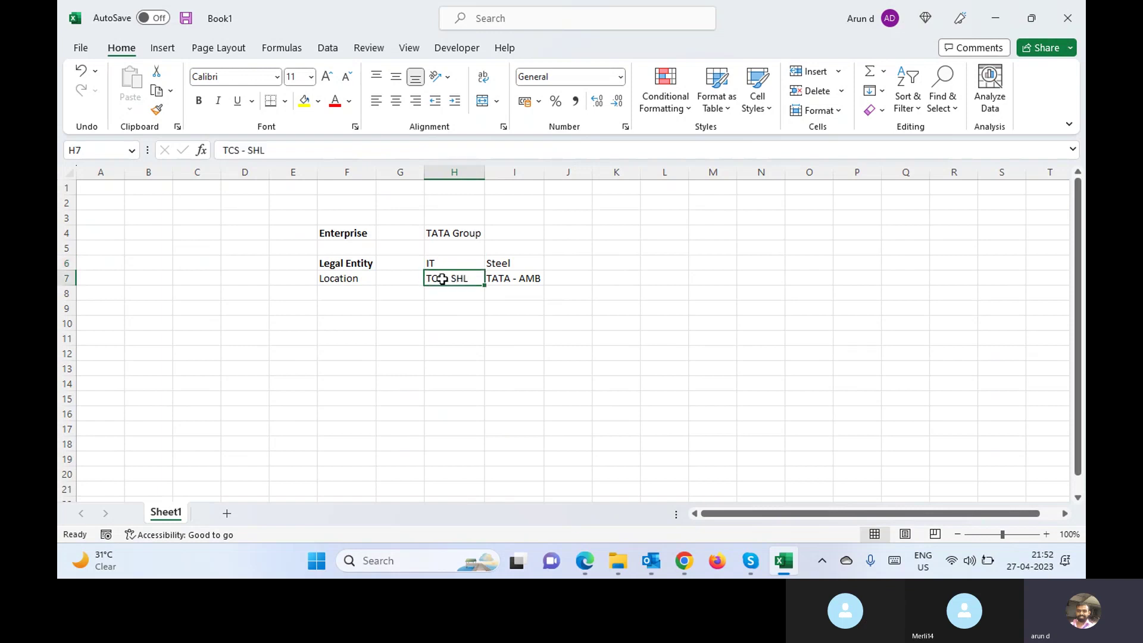
pyautogui.click(340, 265)
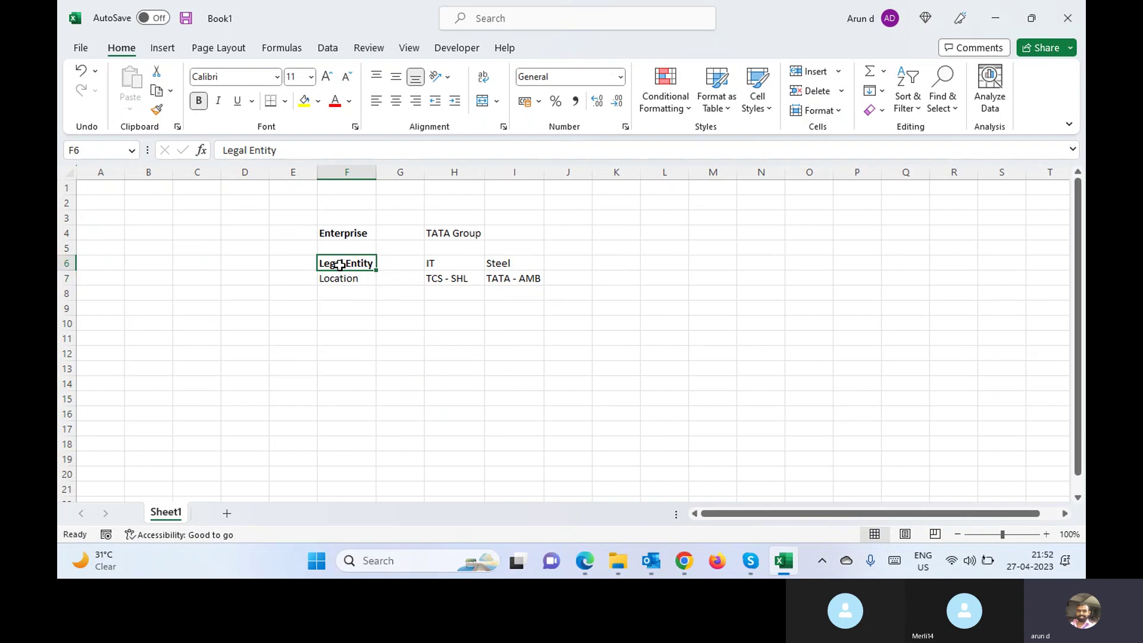
pyautogui.click(437, 264)
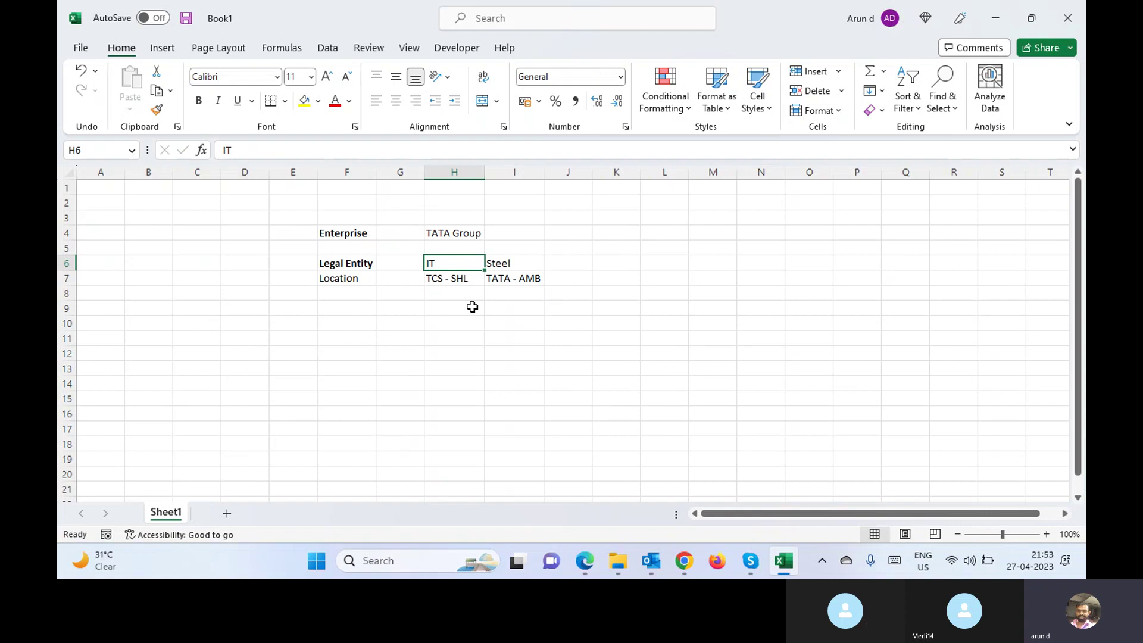
pyautogui.click(434, 266)
pyautogui.click(436, 277)
pyautogui.click(438, 264)
pyautogui.click(455, 278)
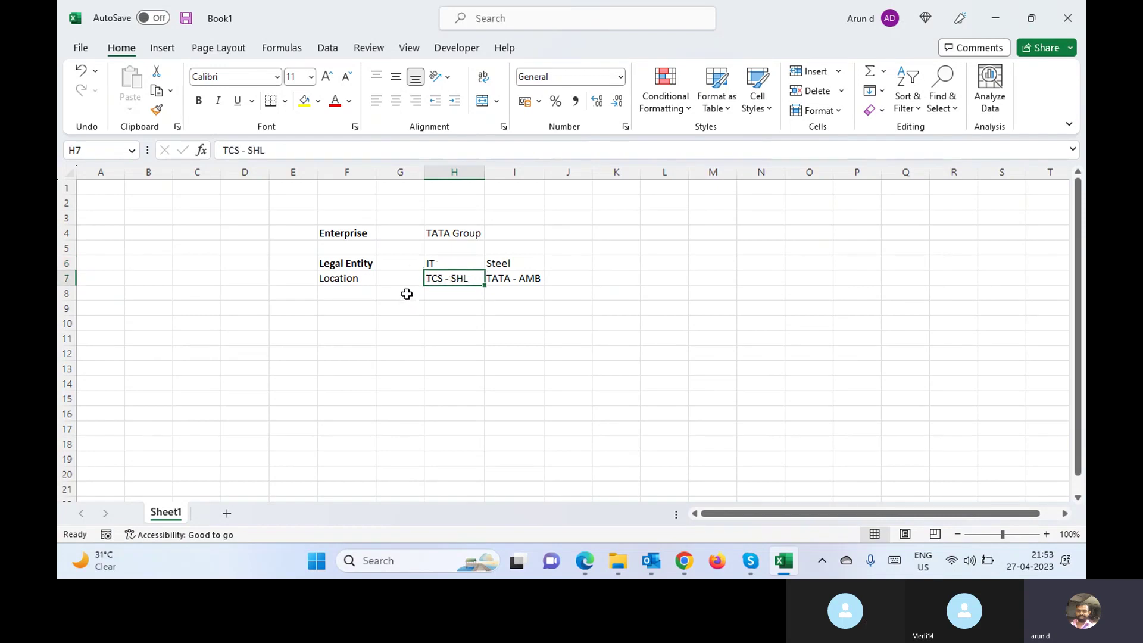
# Step: Enter "Structure" in cell H9 as a bold heading below the Location row
pyautogui.click(448, 305)
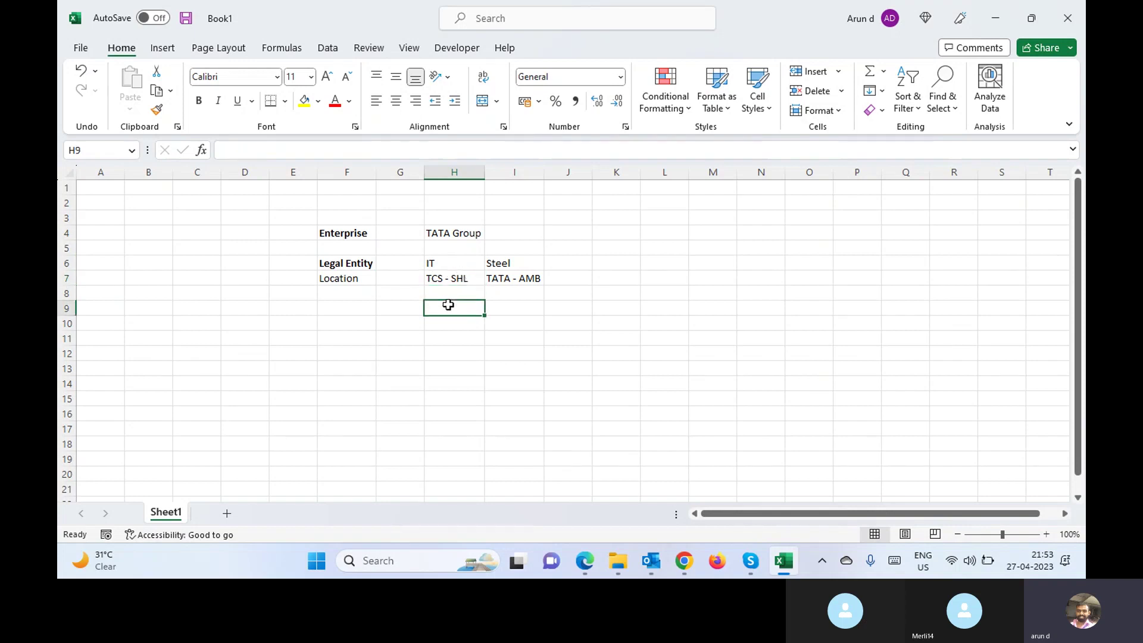
pyautogui.write('Structur')
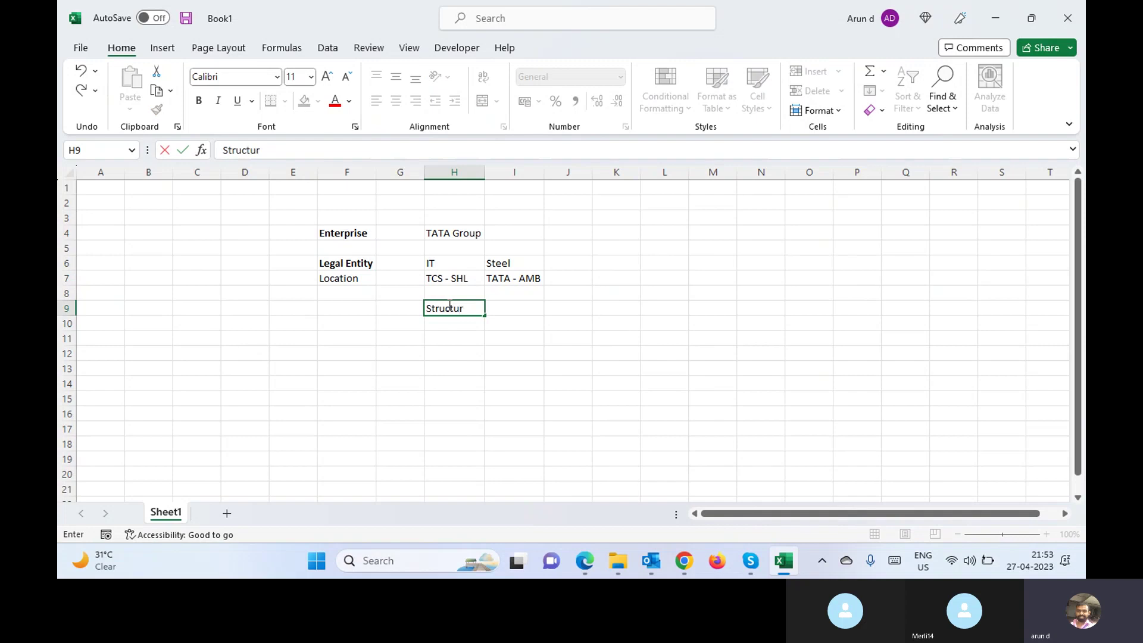
pyautogui.write('e')
pyautogui.press('Tab')
pyautogui.click(448, 305)
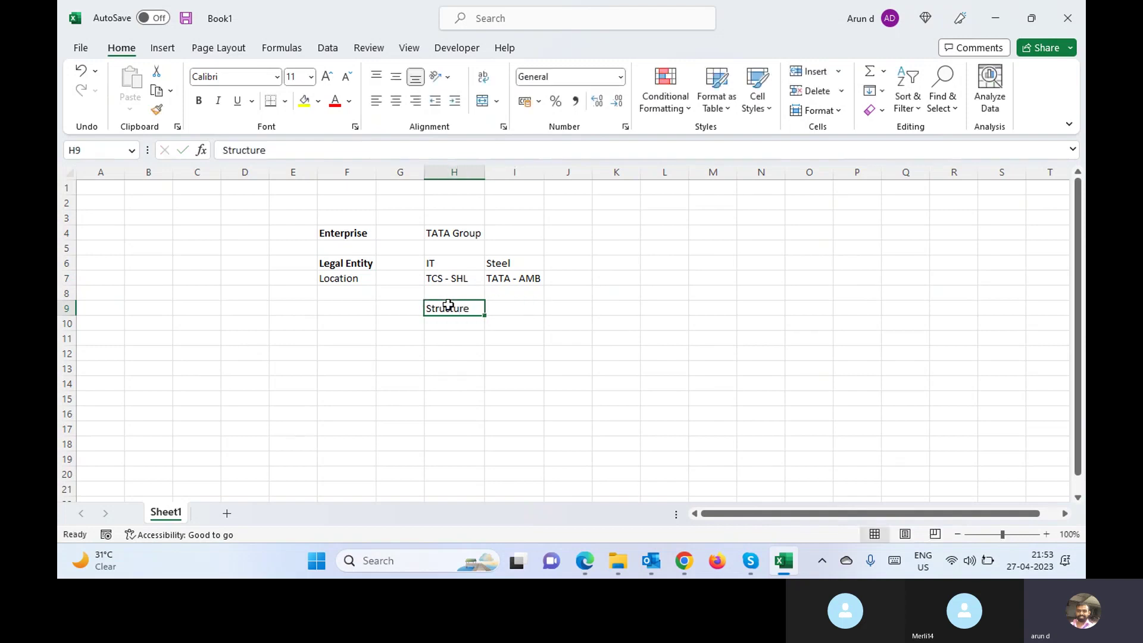
pyautogui.hotkey('ctrl', 'b')
pyautogui.press('Return')
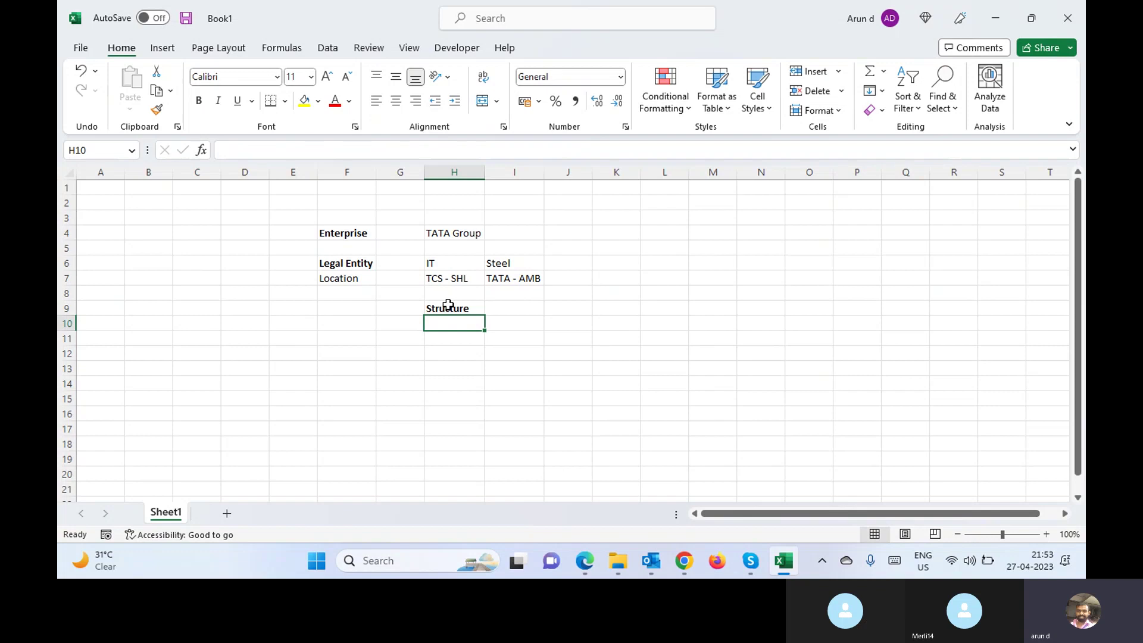
pyautogui.press('Left')
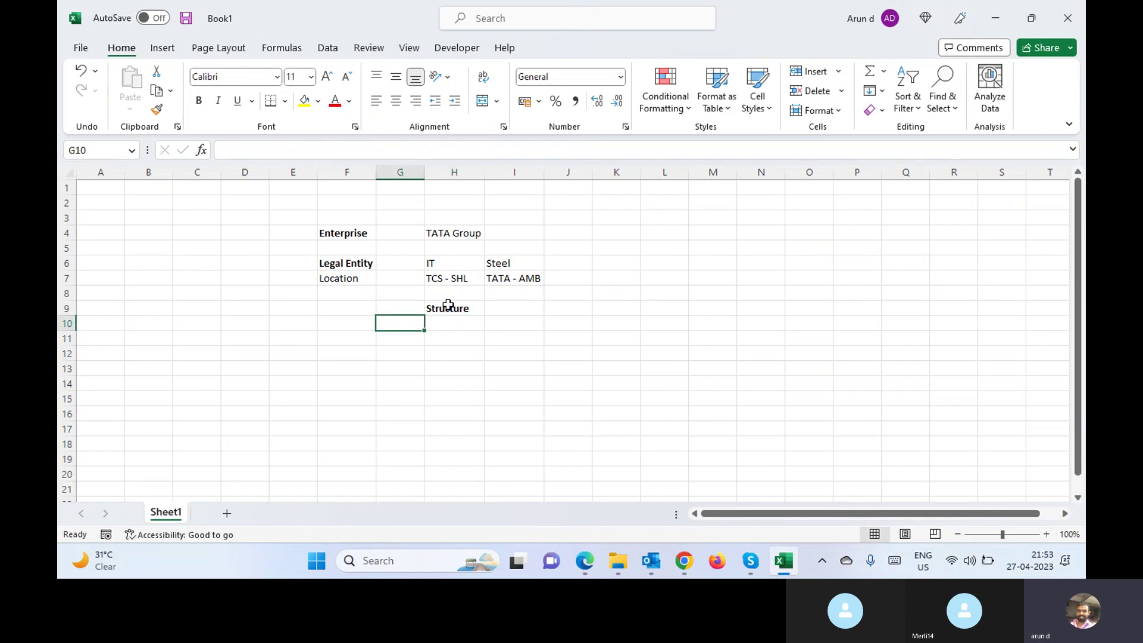
pyautogui.write('Add')
pyautogui.press('BackSpace')
pyautogui.press('BackSpace')
pyautogui.press('BackSpace')
pyautogui.write('Cou')
pyautogui.press('BackSpace')
pyautogui.press('BackSpace')
pyautogui.press('BackSpace')
# Step: Enter "Level 1" in cell I10 and fill the series down to "Level 3" in cell I12
pyautogui.press('Right')
pyautogui.press('Right')
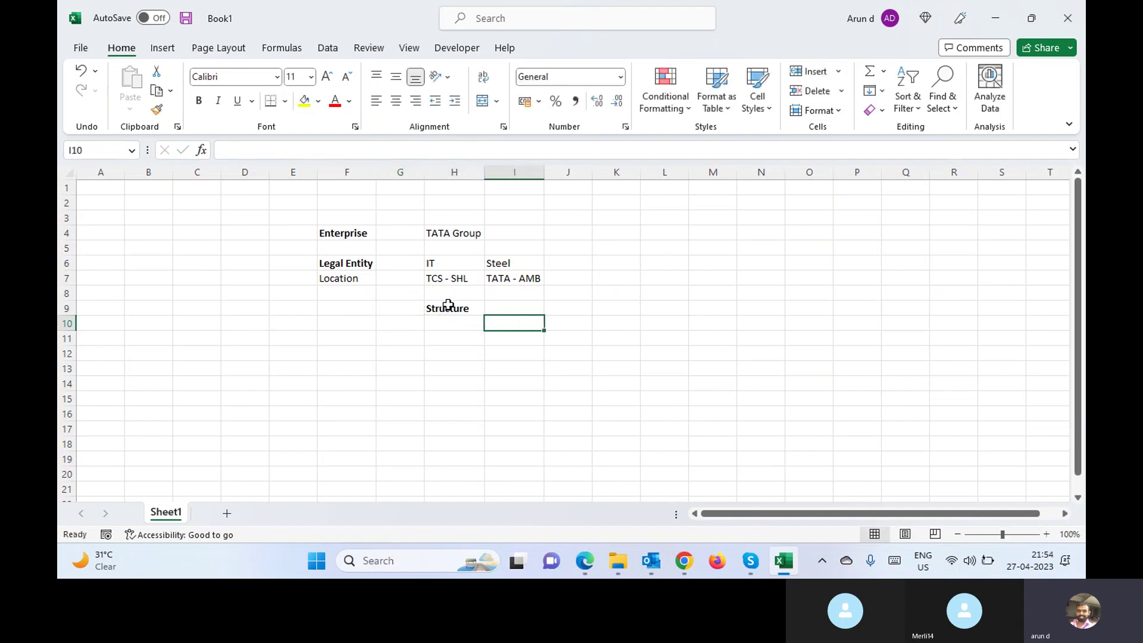
pyautogui.write('Level')
pyautogui.press('Right')
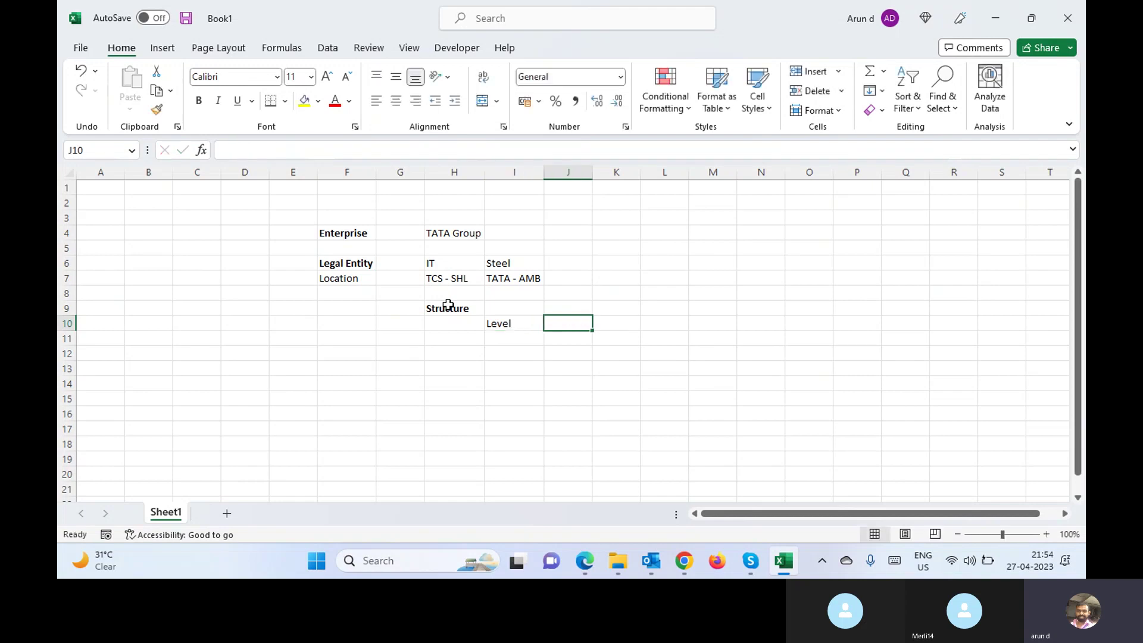
pyautogui.press('Left')
pyautogui.press('F2')
pyautogui.write('1')
pyautogui.press('Tab')
pyautogui.press('Left')
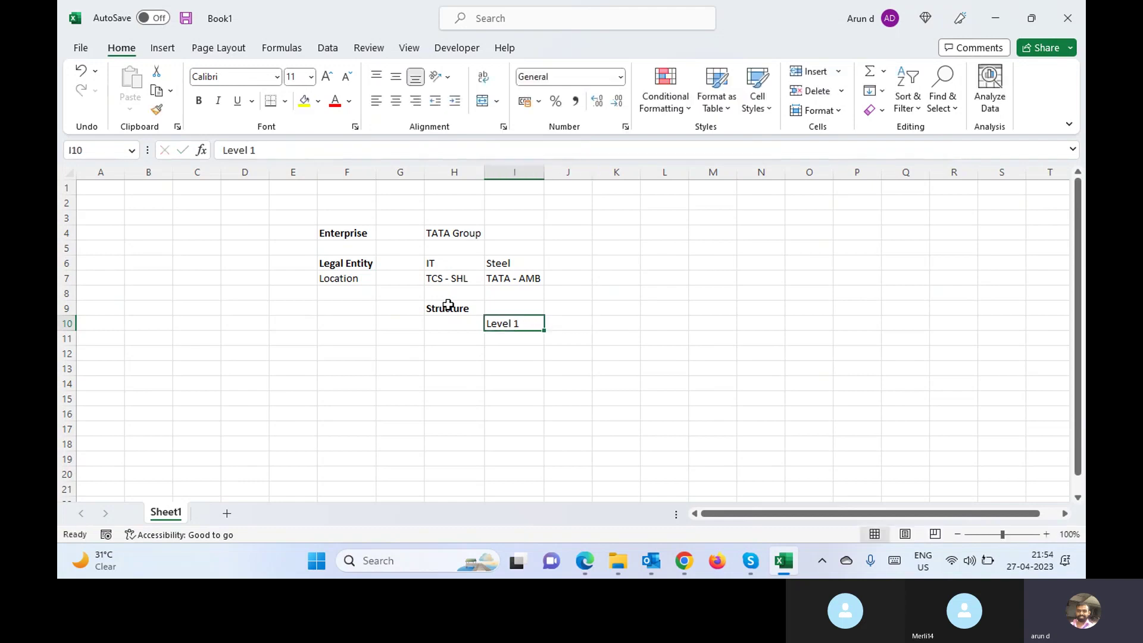
pyautogui.moveTo(543, 330); pyautogui.dragTo(544, 364)
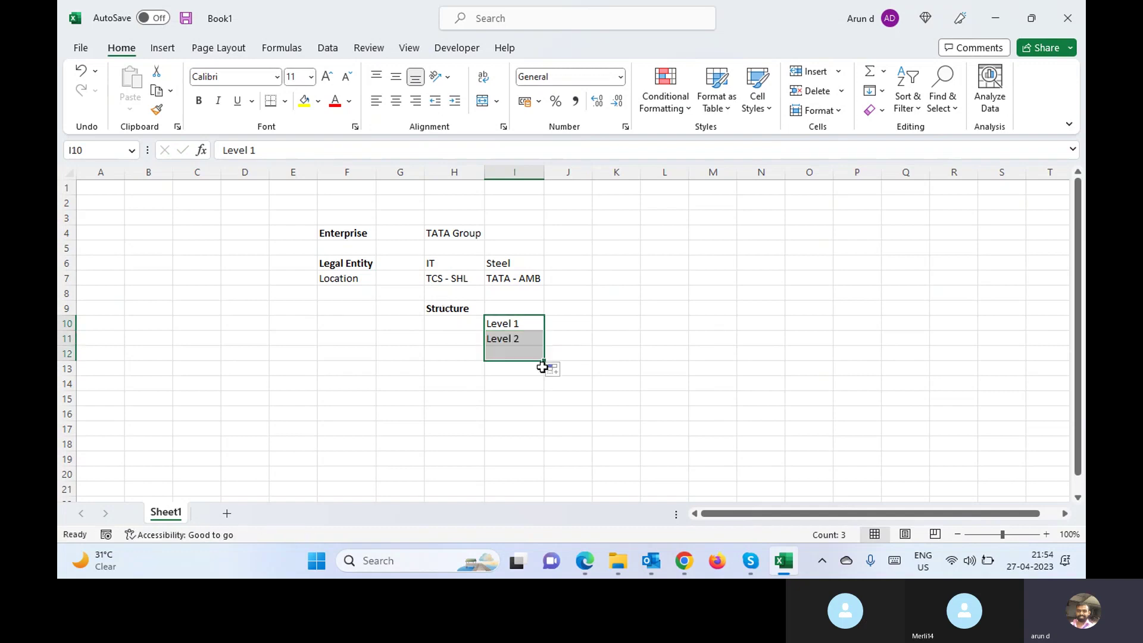
# Step: Enter "State" in cell H10 beside Level 1, under the Structure heading
pyautogui.click(430, 322)
pyautogui.write('State')
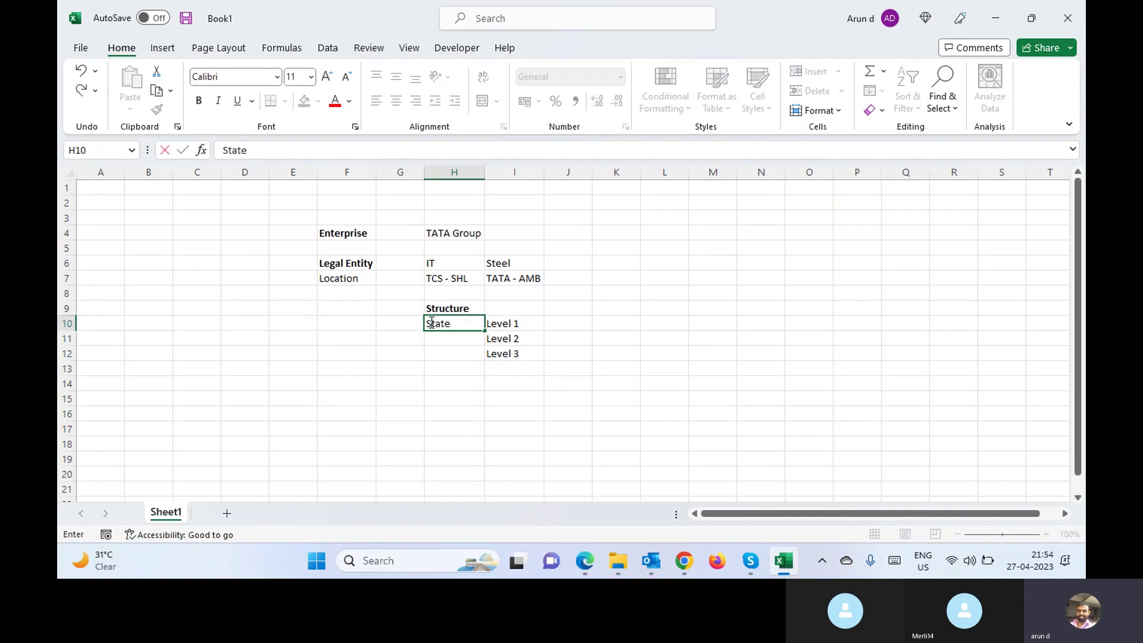
pyautogui.press('Tab')
pyautogui.press('Down')
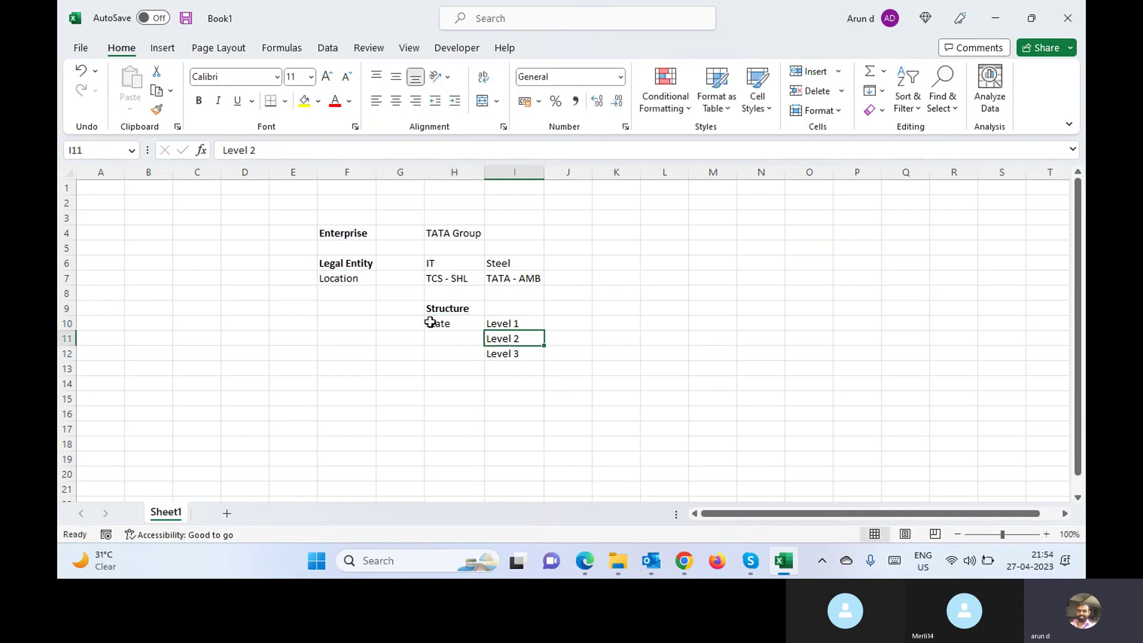
pyautogui.press('Left')
pyautogui.press('Up')
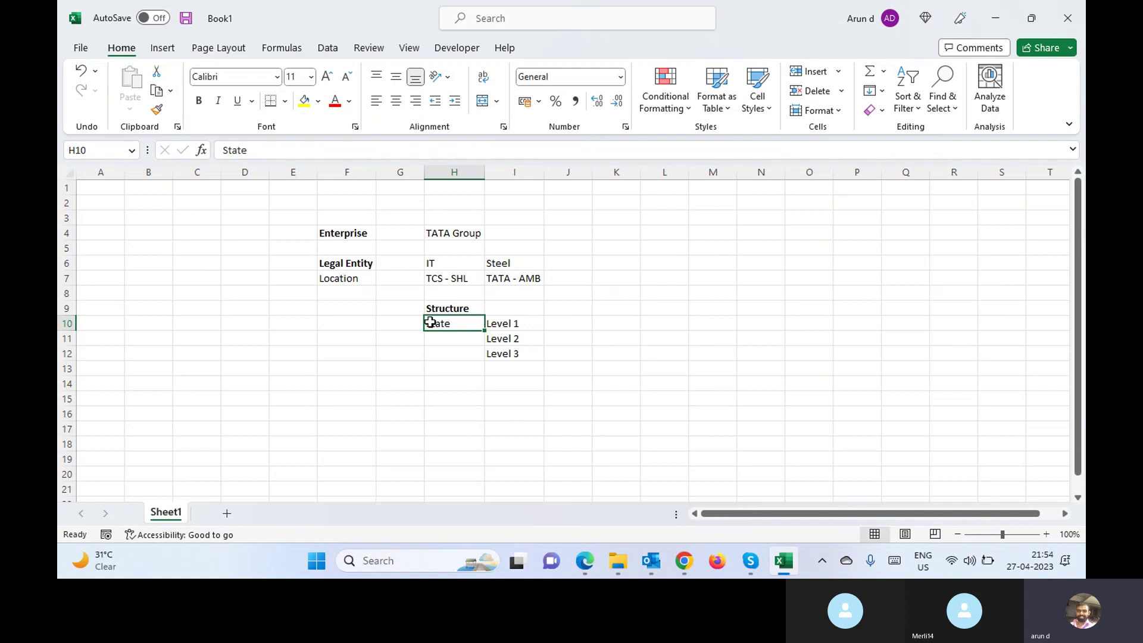
# Step: Enter "City" in cell H11 beside Level 2 and "District" in cell H12 beside Level 3
pyautogui.press('Return')
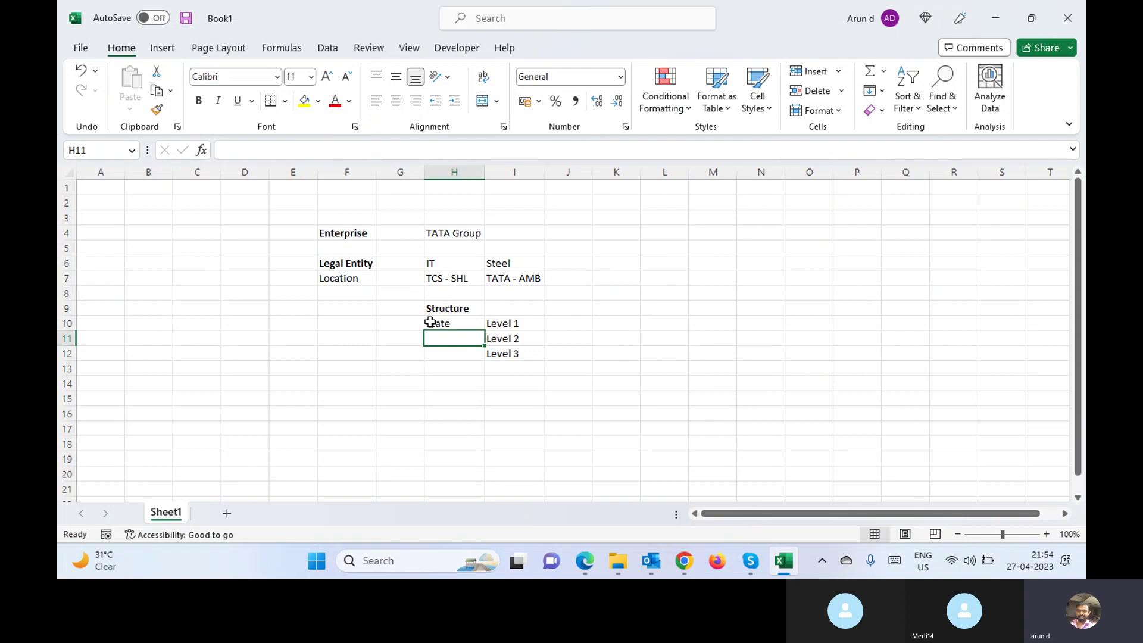
pyautogui.write('City')
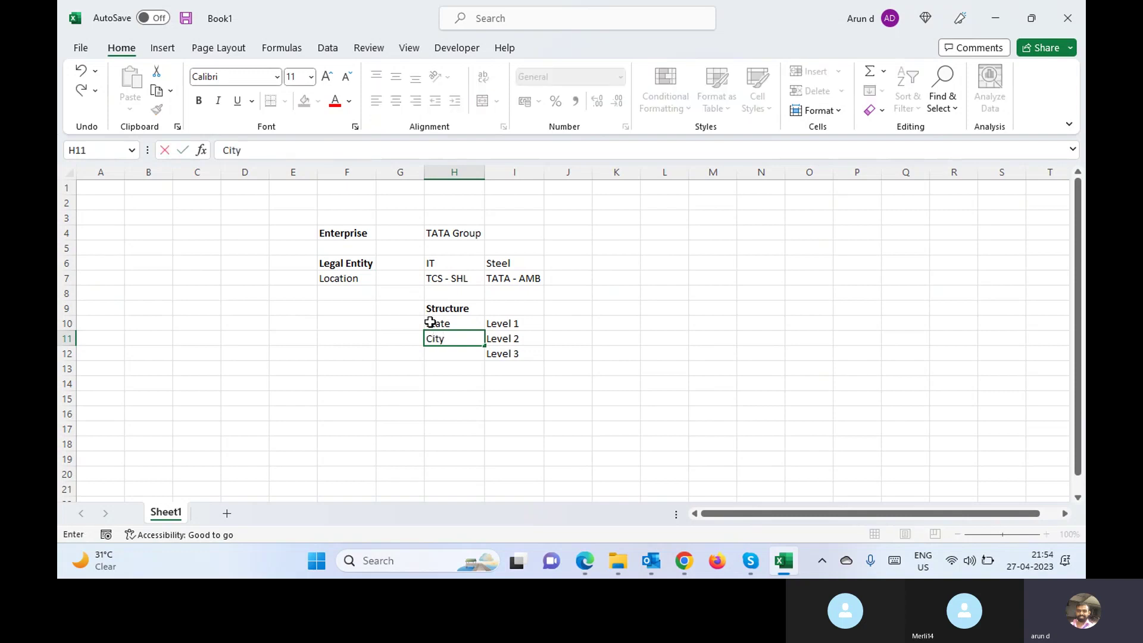
pyautogui.press('Tab')
pyautogui.press('Down')
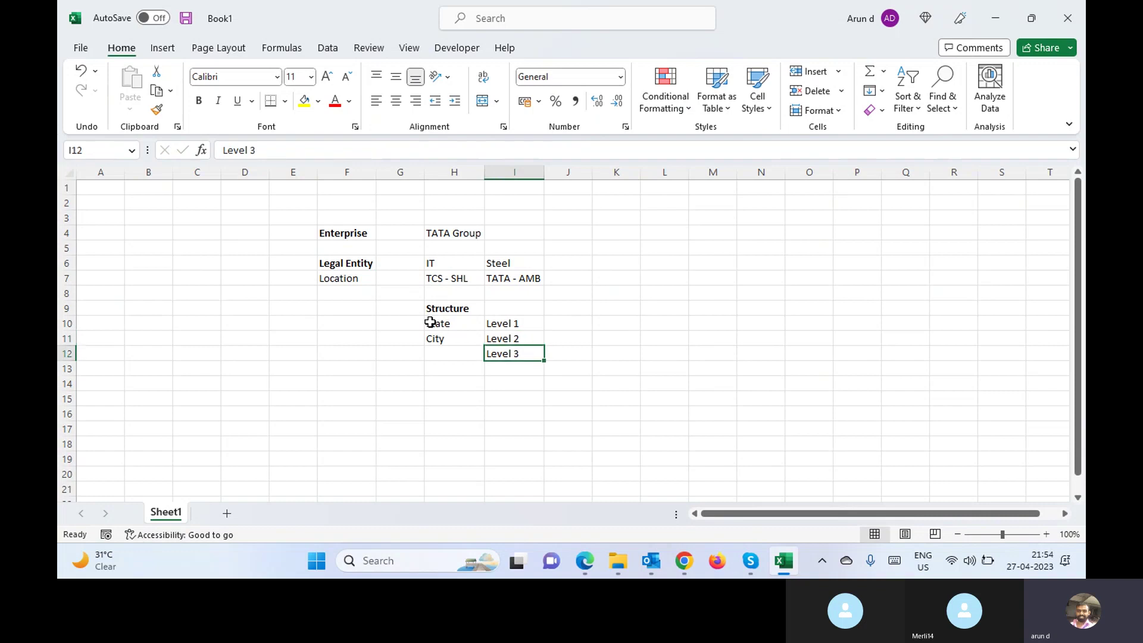
pyautogui.press('Left')
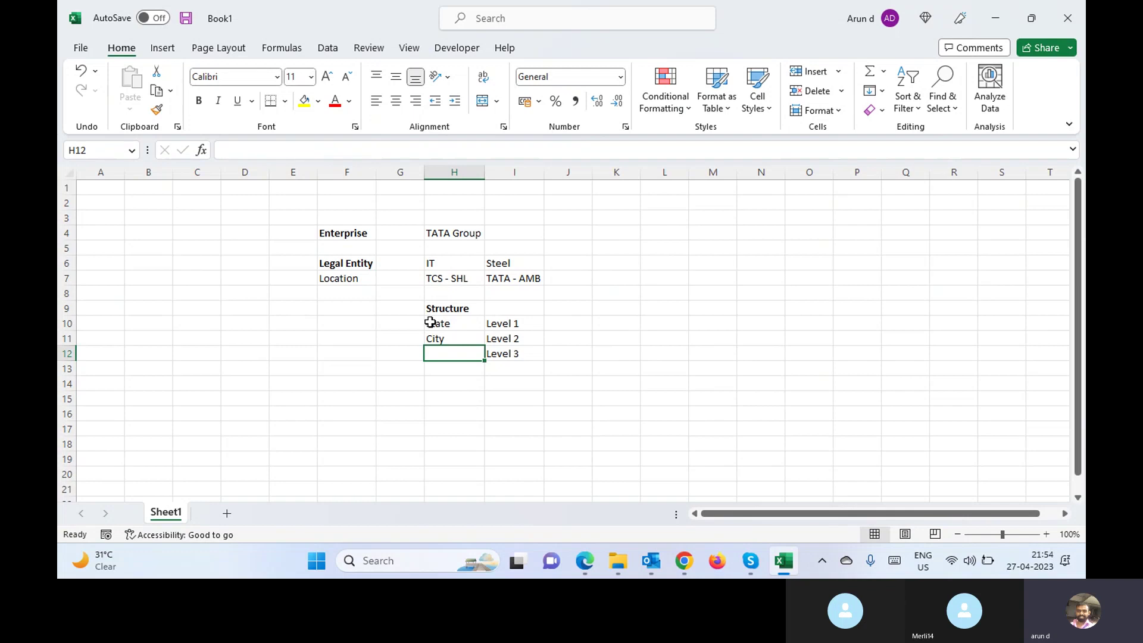
pyautogui.write('District')
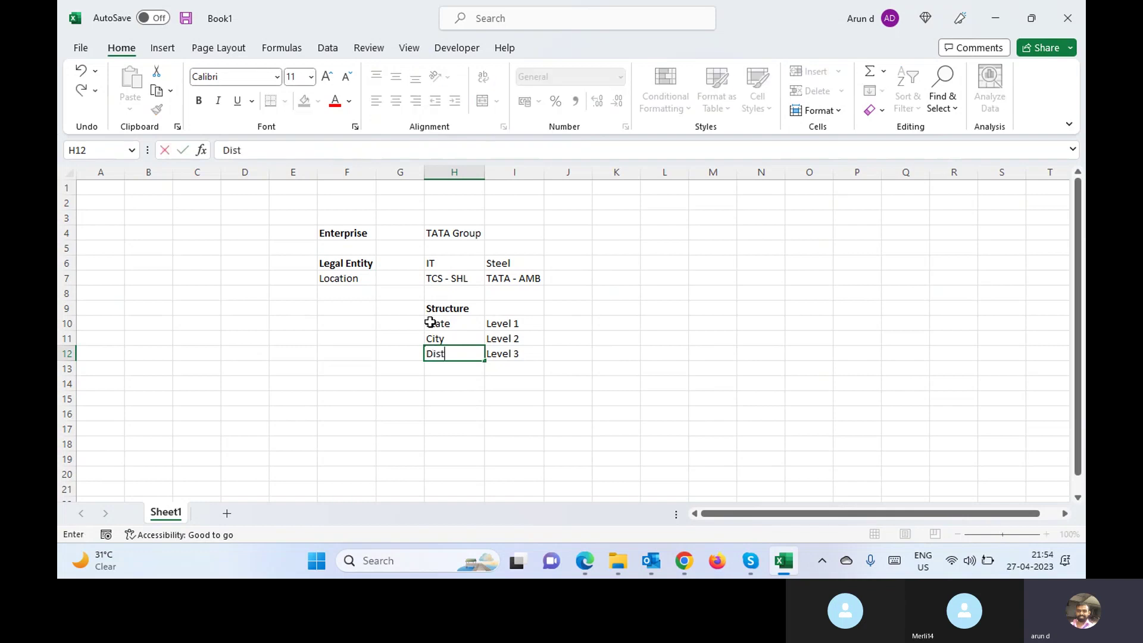
pyautogui.press('Tab')
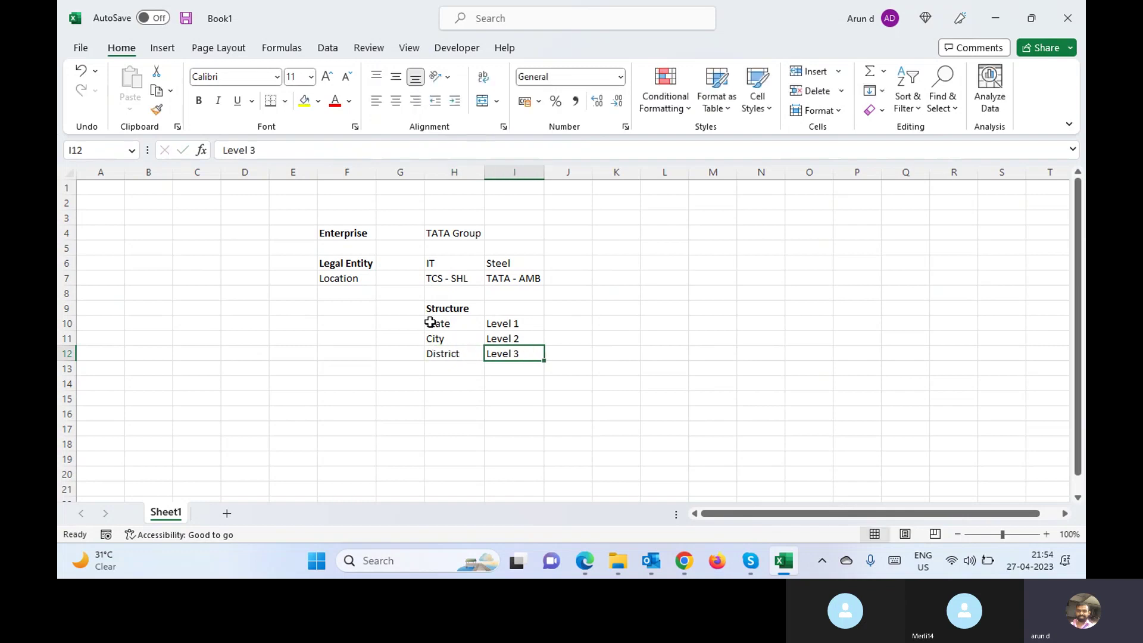
pyautogui.press('Left')
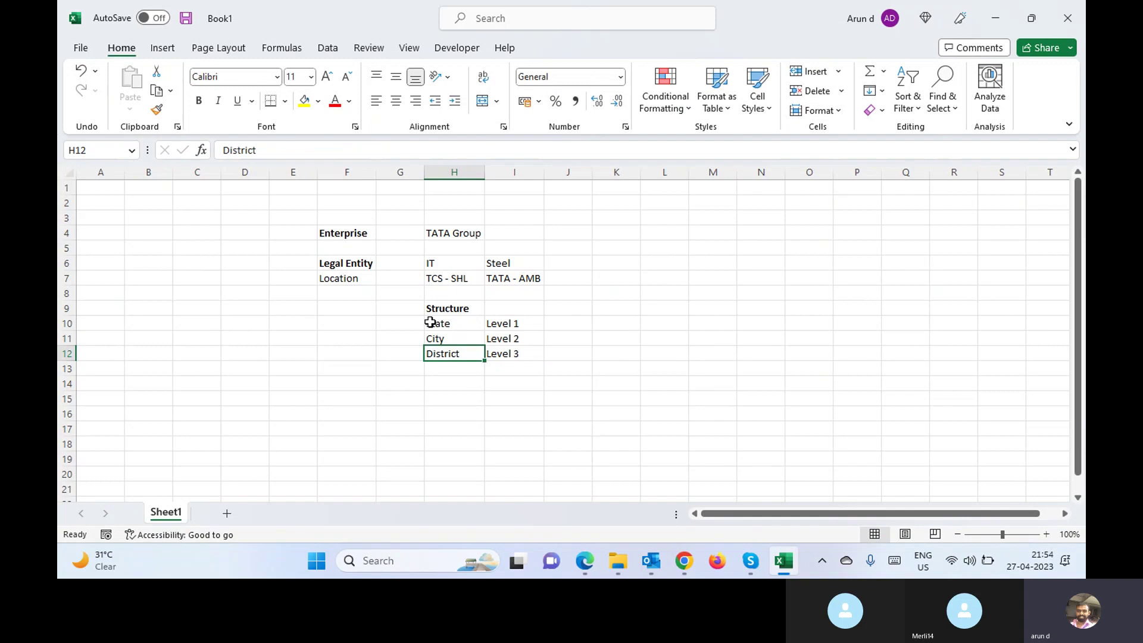
pyautogui.press('Up')
pyautogui.press('Up')
pyautogui.press('Up')
pyautogui.press('Up')
pyautogui.press('Up')
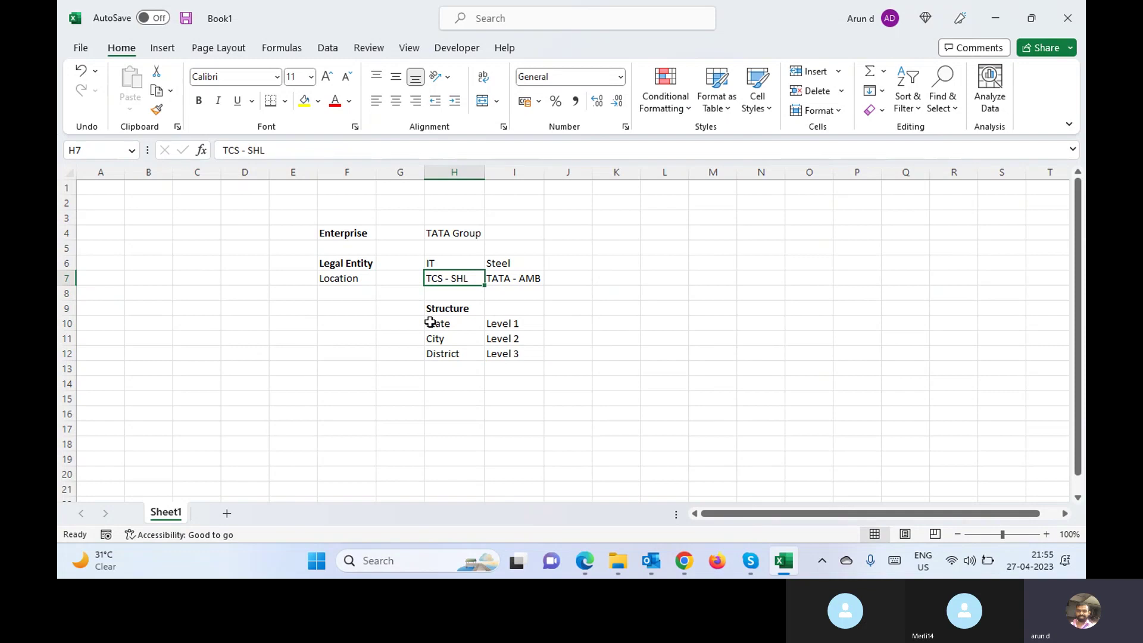
# Step: Enter "Add 1" in cell H14 below the Structure block and fill the series across to "Add 3" in cell J14
pyautogui.press('Down')
pyautogui.press('Down')
pyautogui.press('Down')
pyautogui.press('Down')
pyautogui.press('Down')
pyautogui.press('Down')
pyautogui.press('Down')
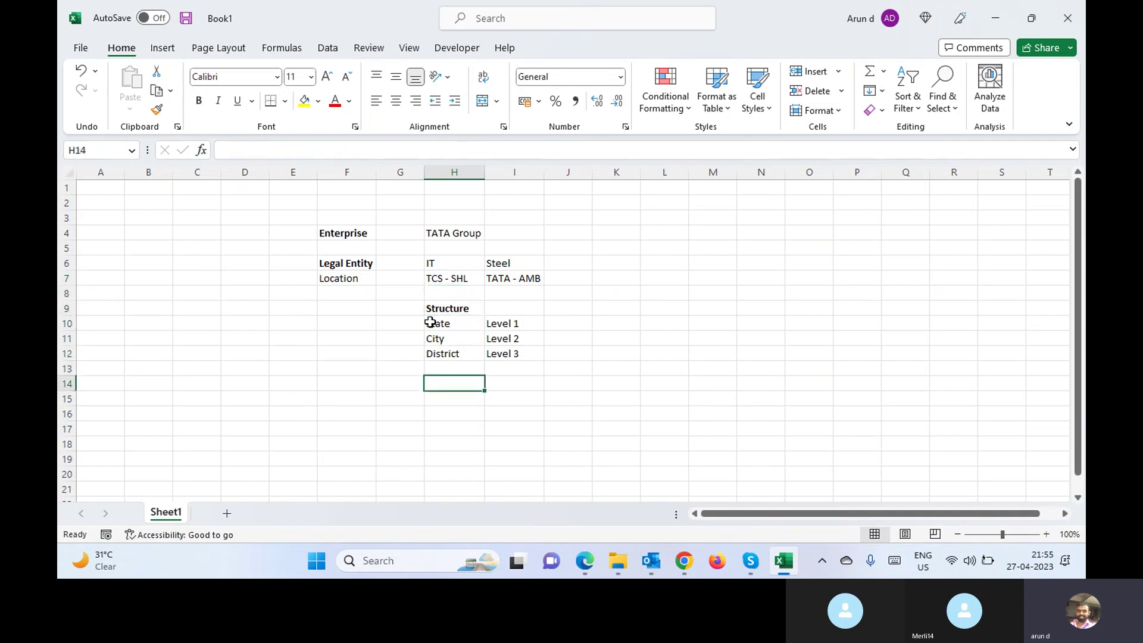
pyautogui.write('Add 1')
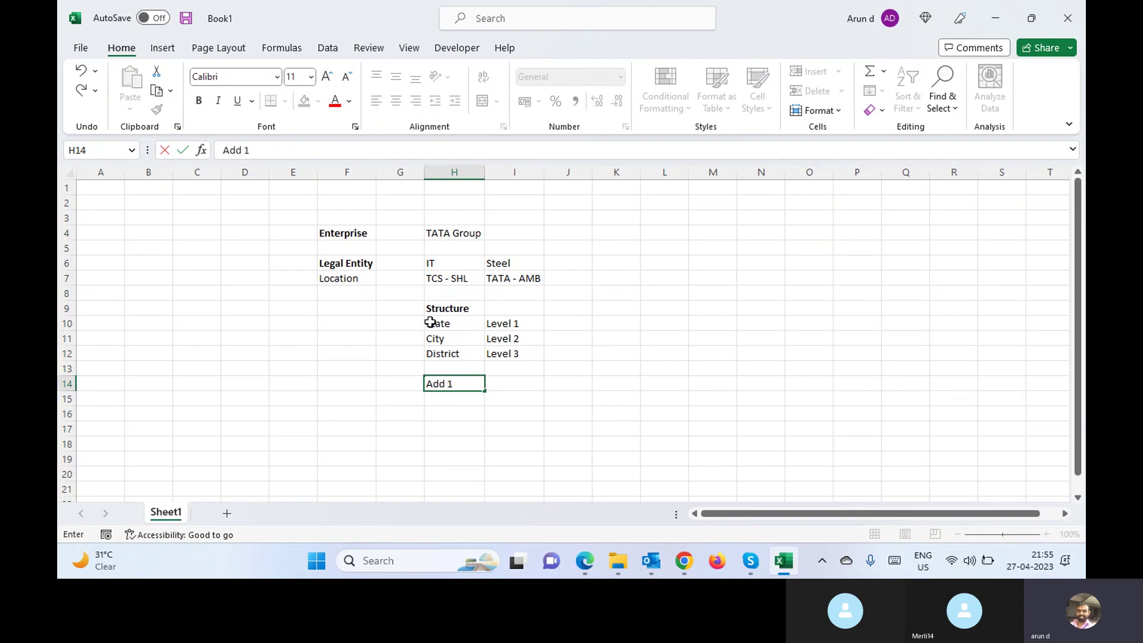
pyautogui.press('Tab')
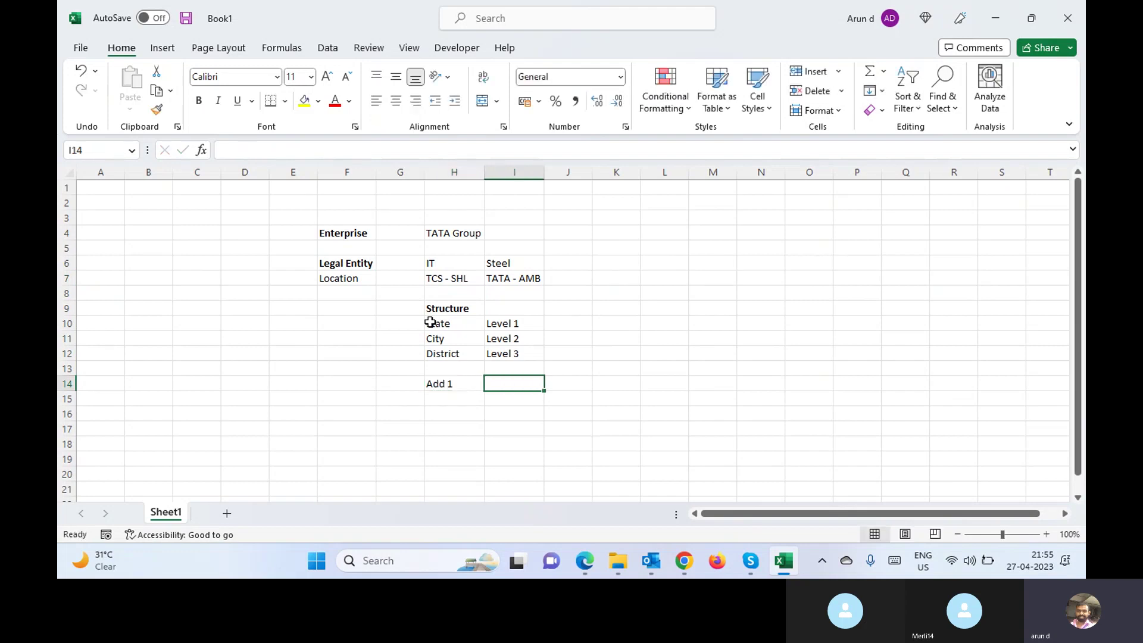
pyautogui.press('Left')
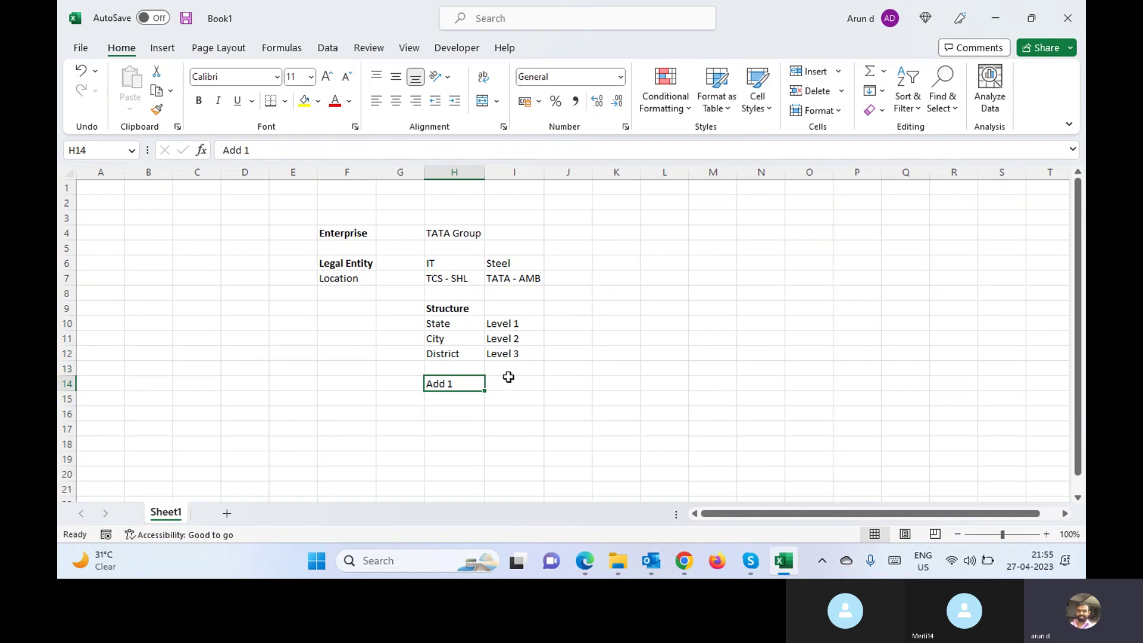
pyautogui.moveTo(484, 391); pyautogui.dragTo(581, 383)
# Step: Enter the headings "City", "District", "State" and "Country" in cells K14 to N14
pyautogui.click(625, 383)
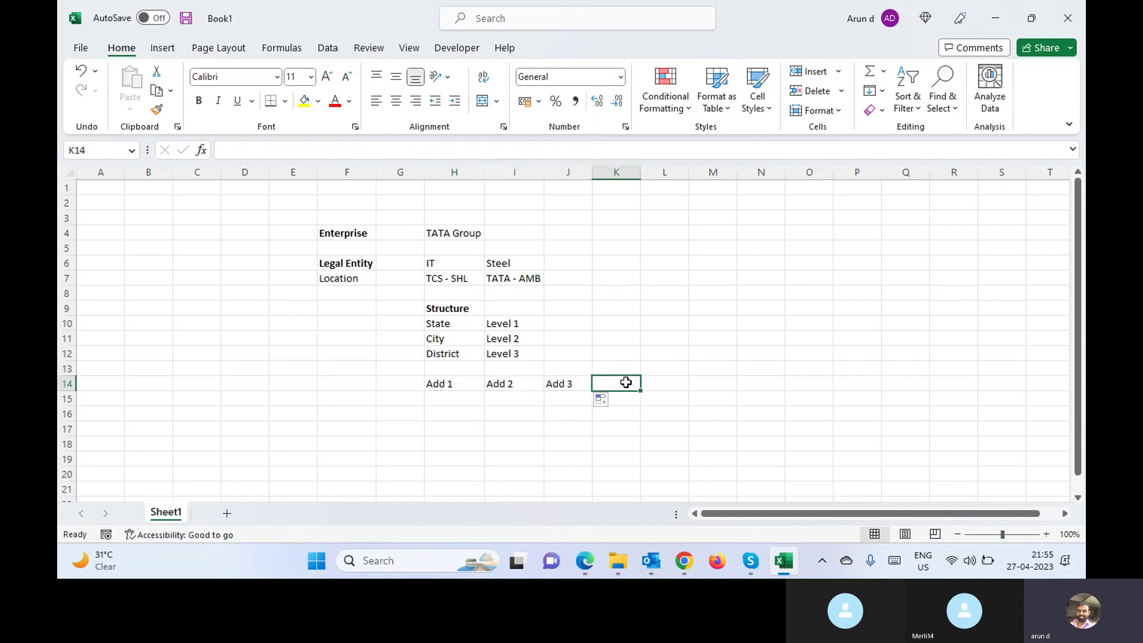
pyautogui.write('City')
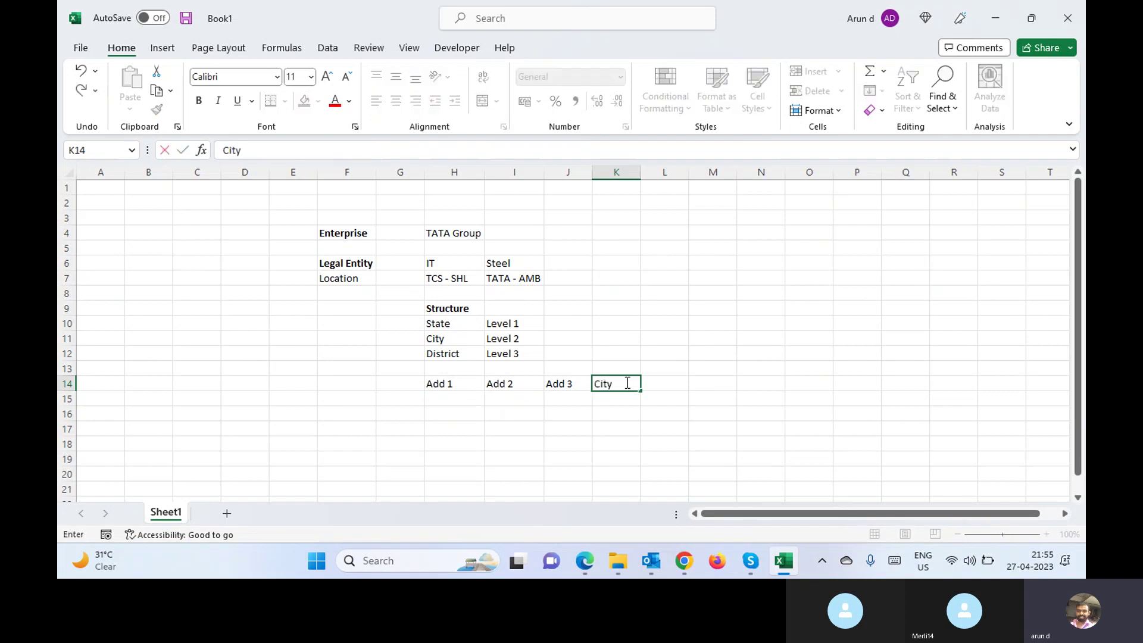
pyautogui.press('Tab')
pyautogui.write('Dist')
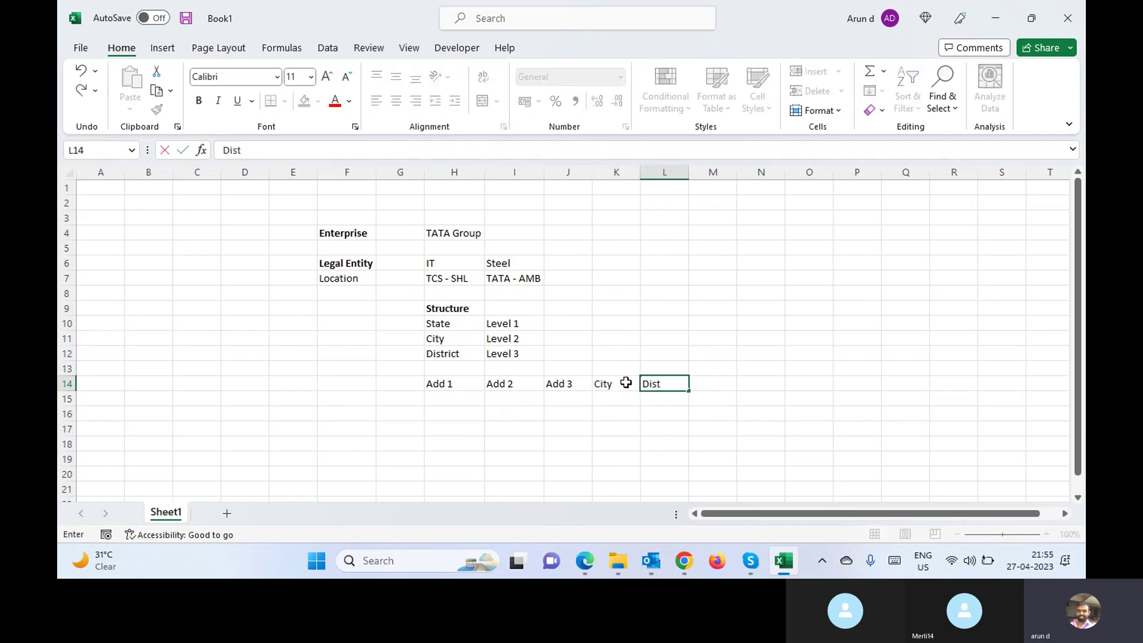
pyautogui.write('rict')
pyautogui.press('Tab')
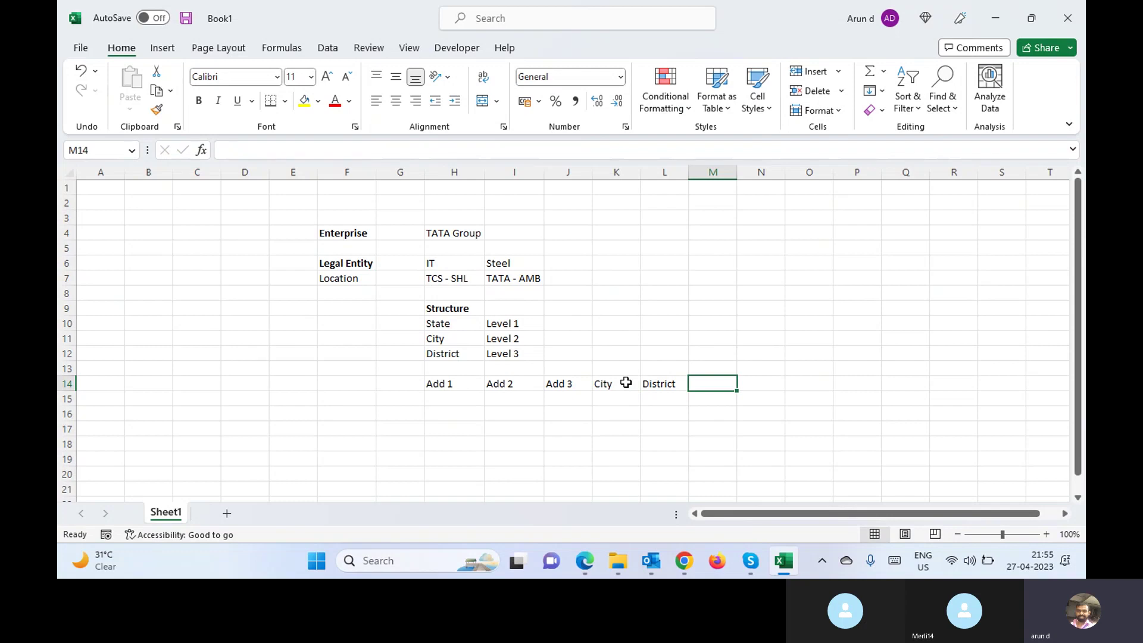
pyautogui.write('State')
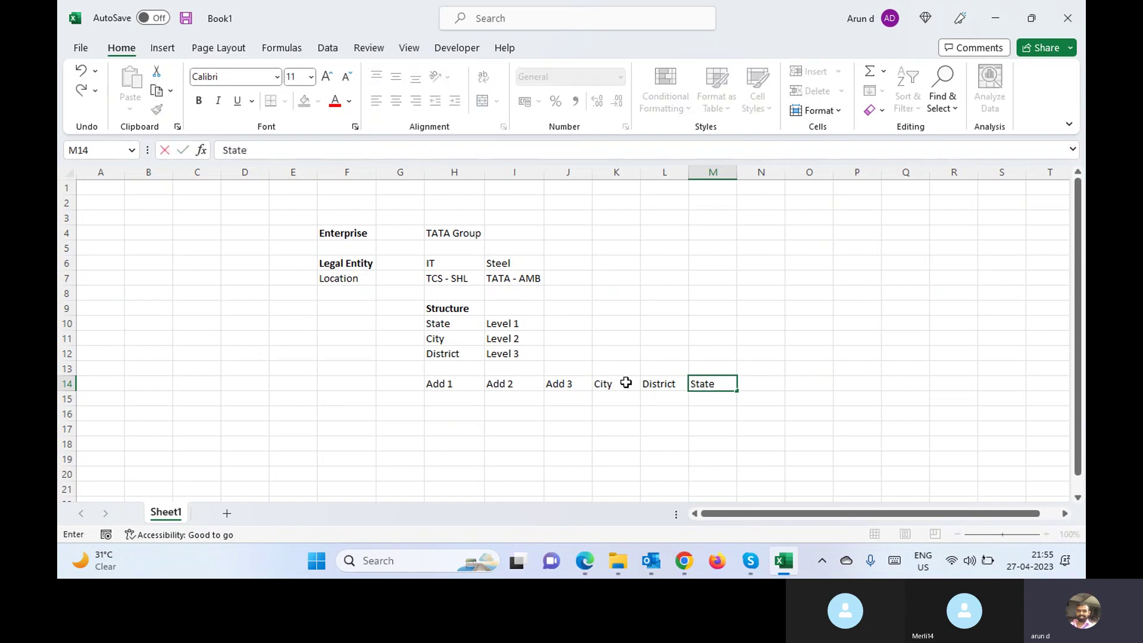
pyautogui.press('Tab')
pyautogui.write('Country')
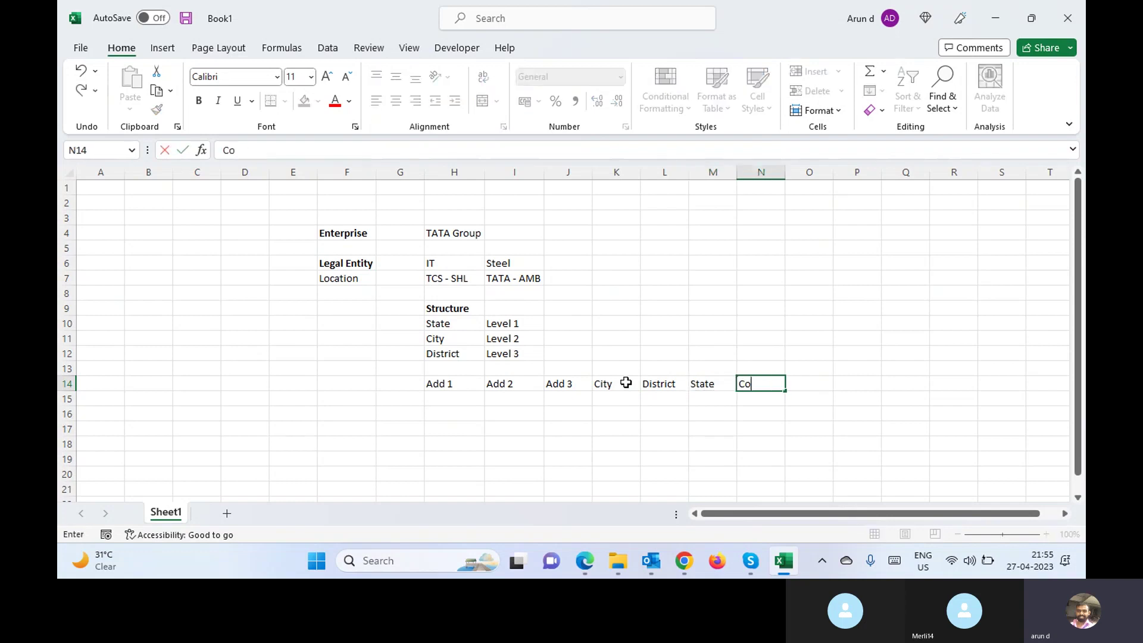
pyautogui.press('Tab')
# Step: Enter "Free Text" in cell H15 below the Add 1 heading
pyautogui.press('Left')
pyautogui.press('Left')
pyautogui.press('Left')
pyautogui.press('Left')
pyautogui.press('Left')
pyautogui.press('Left')
pyautogui.press('Left')
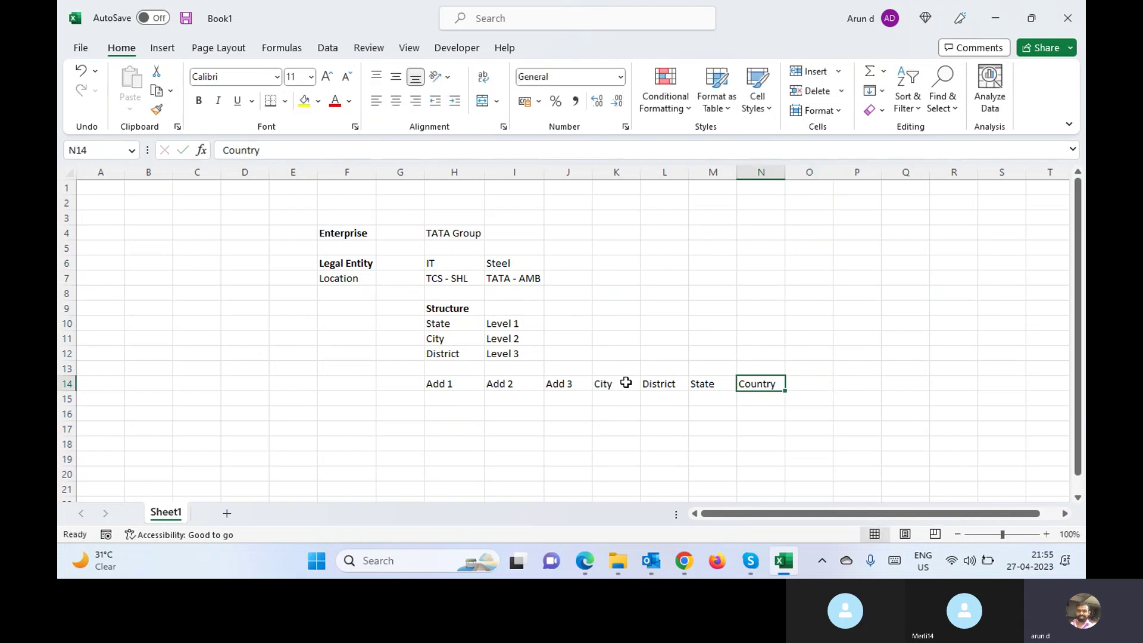
pyautogui.press('Down')
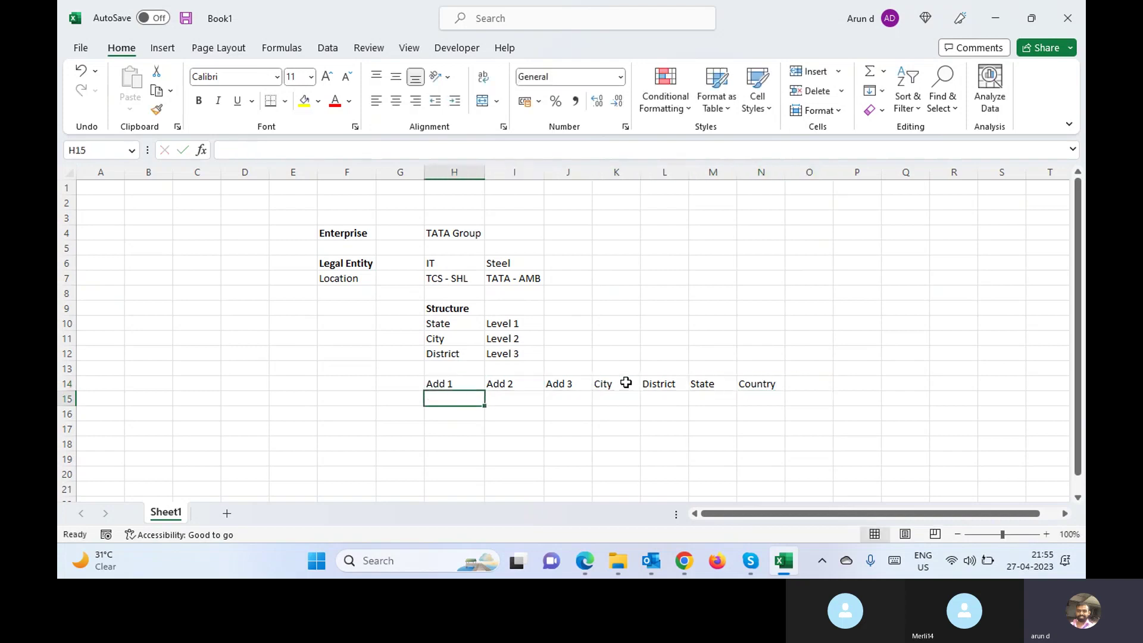
pyautogui.write('Free')
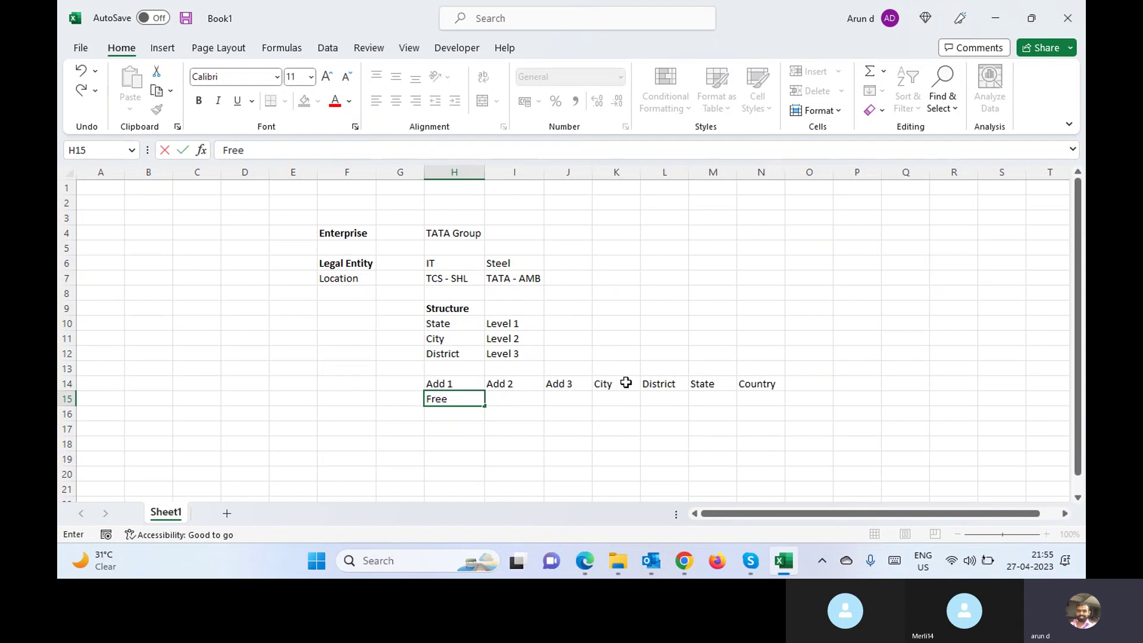
pyautogui.write(' Text')
pyautogui.press('Tab')
# Step: Copy "Free Text" from cell H15 to cells I15 and J15, below Add 2 and Add 3
pyautogui.press('Left')
pyautogui.hotkey('ctrl', 'c')
pyautogui.press('Right')
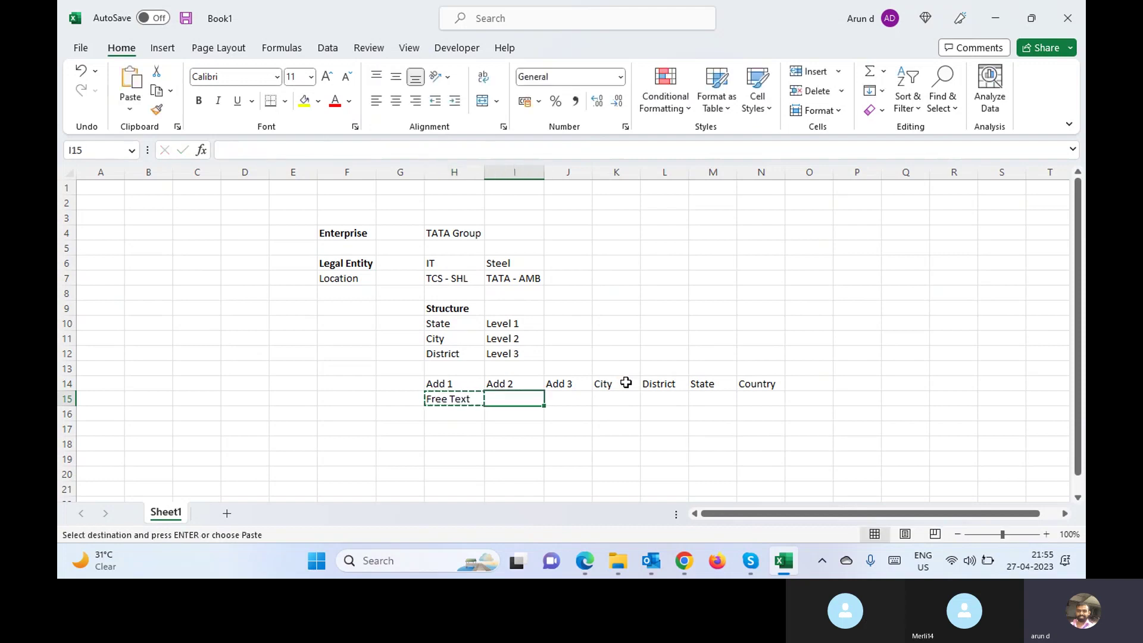
pyautogui.hotkey('shift', 'Right')
pyautogui.hotkey('ctrl', 'v')
pyautogui.press('Right')
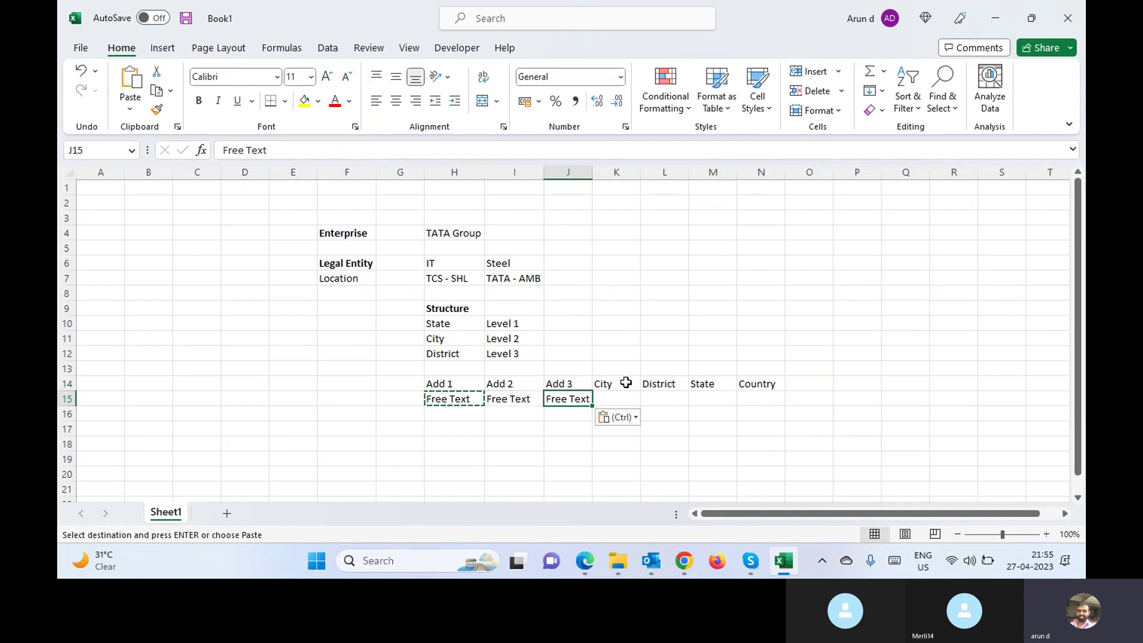
# Step: Enter "LOV" in cell K15 below City and copy it to L15 and M15, below District and State
pyautogui.press('Right')
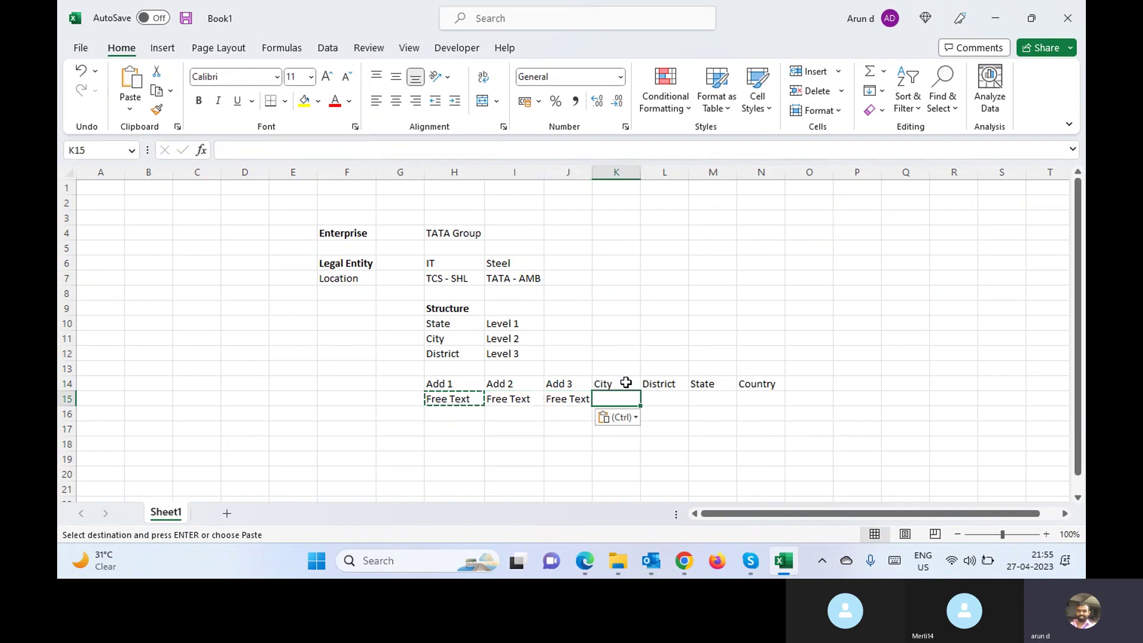
pyautogui.write('LOV')
pyautogui.press('Right')
pyautogui.press('Left')
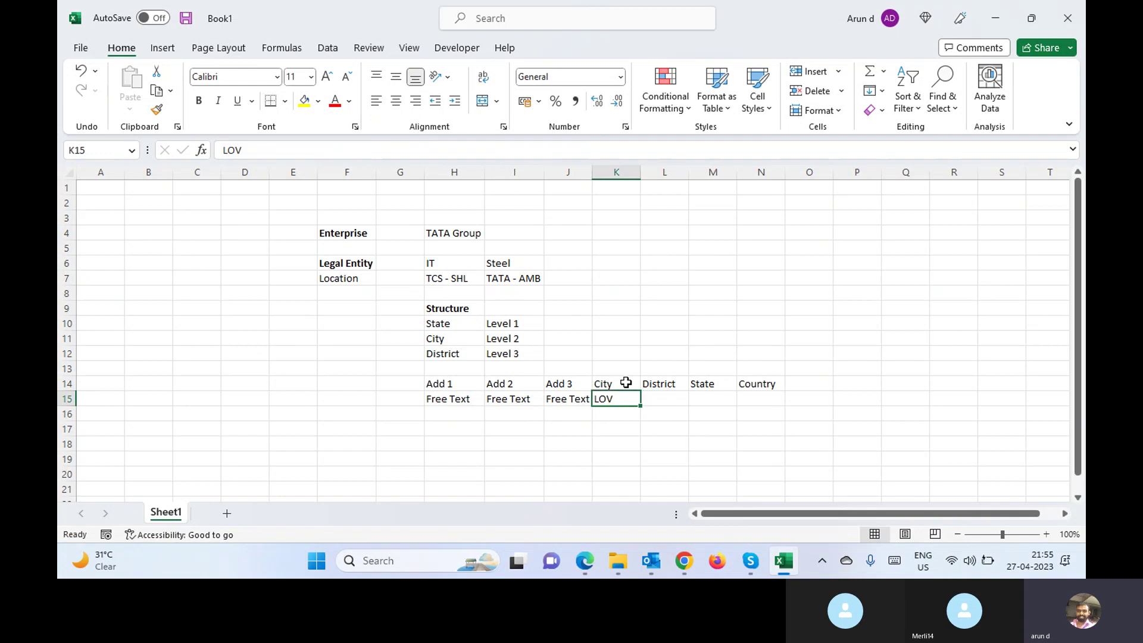
pyautogui.hotkey('ctrl', 'c')
pyautogui.press('Right')
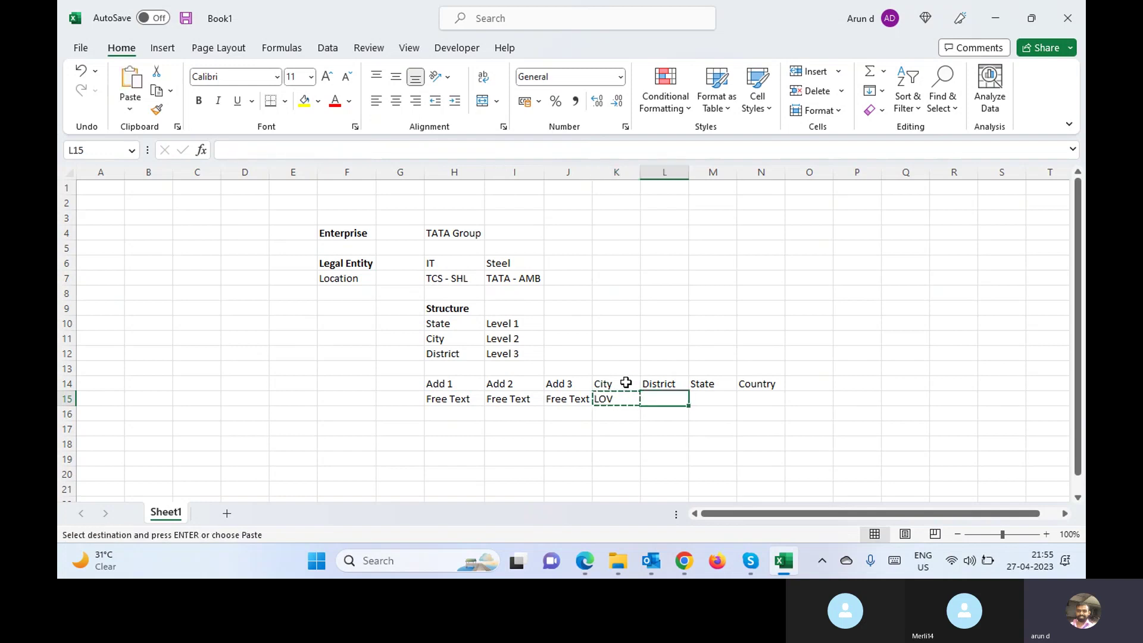
pyautogui.hotkey('shift', 'Right')
pyautogui.hotkey('ctrl', 'v')
pyautogui.press('Right')
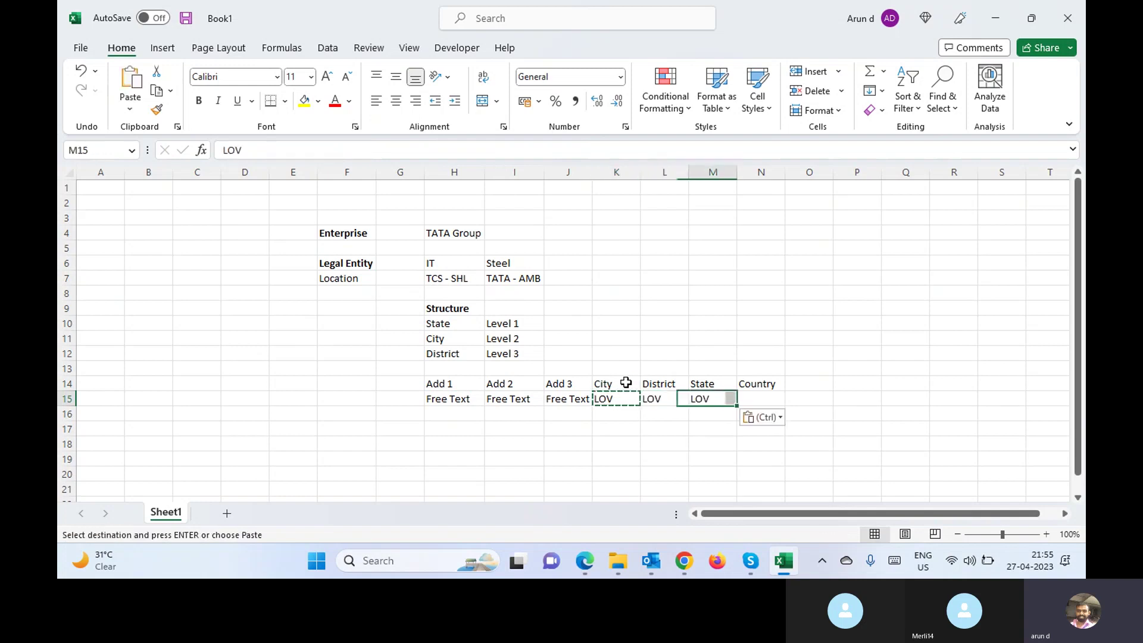
# Step: Enter "India" in cell N15 below the Country heading
pyautogui.press('Right')
pyautogui.write('I')
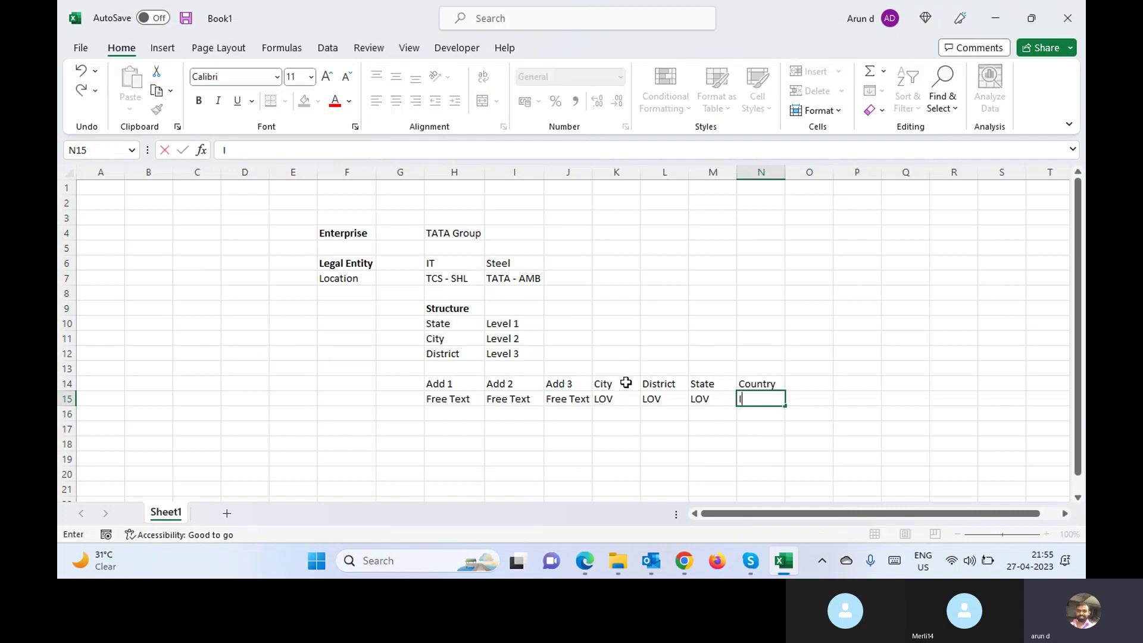
pyautogui.write('ndia')
pyautogui.press('Right')
pyautogui.press('Left')
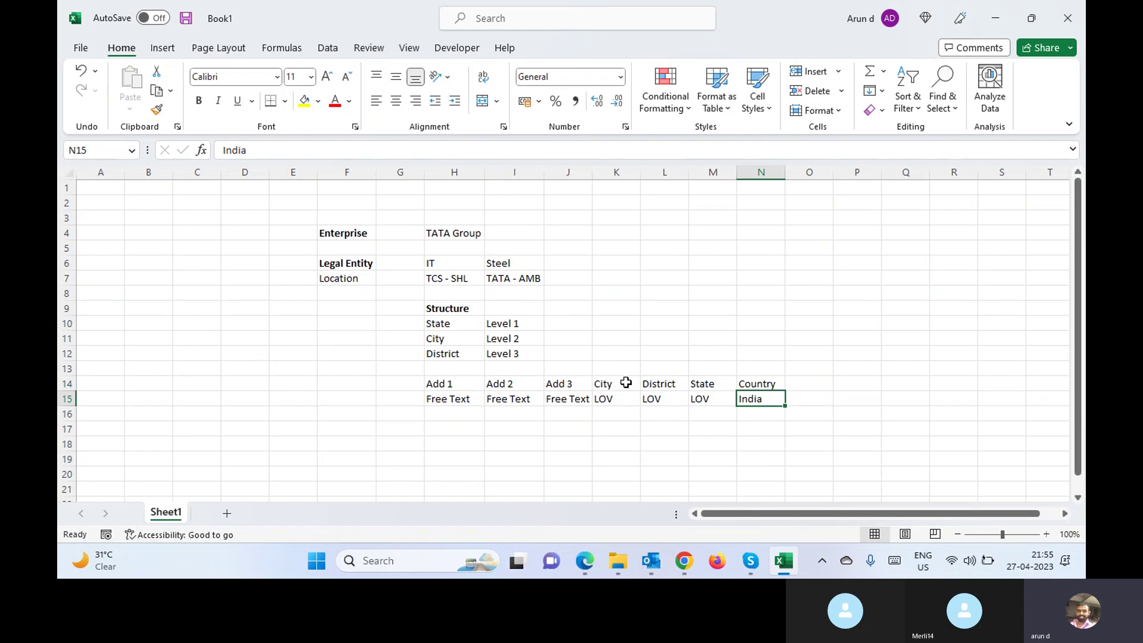
# Step: Examine the address headings in row 14 and their input types in row 15, especially City, District and State
pyautogui.press('Left')
pyautogui.press('Left')
pyautogui.press('Left')
pyautogui.press('Left')
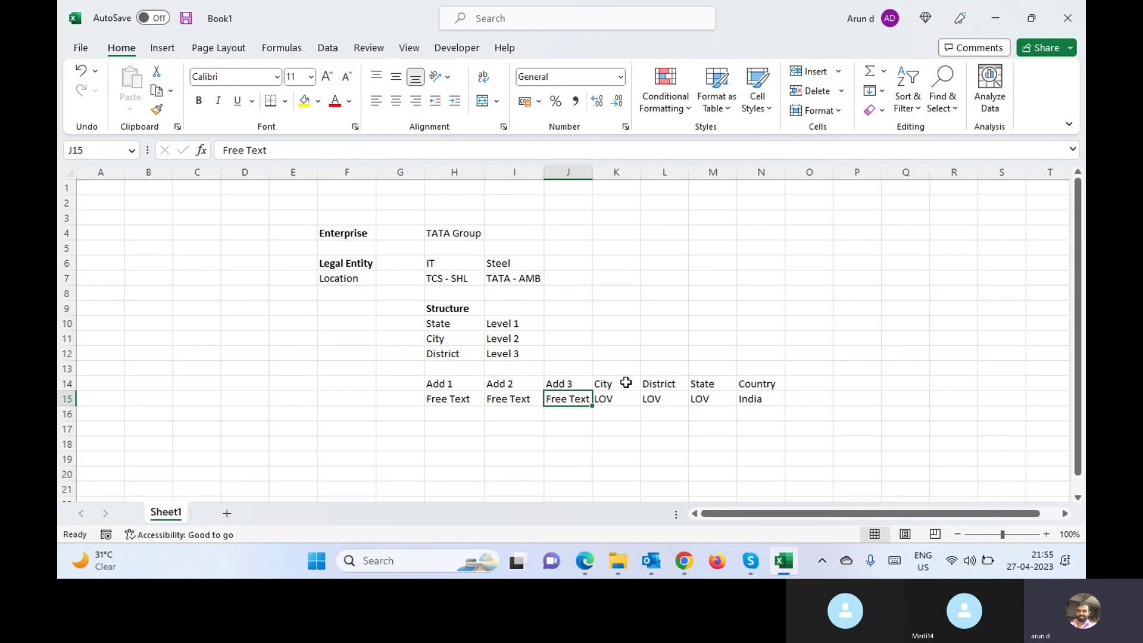
pyautogui.press('Right')
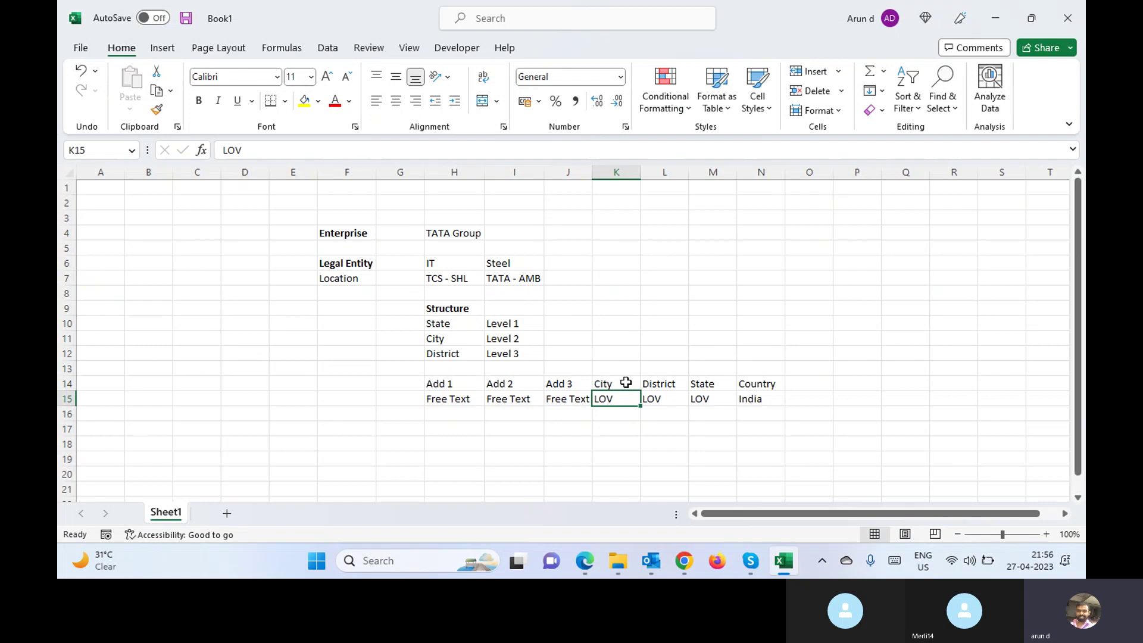
pyautogui.press('Right')
pyautogui.press('Right')
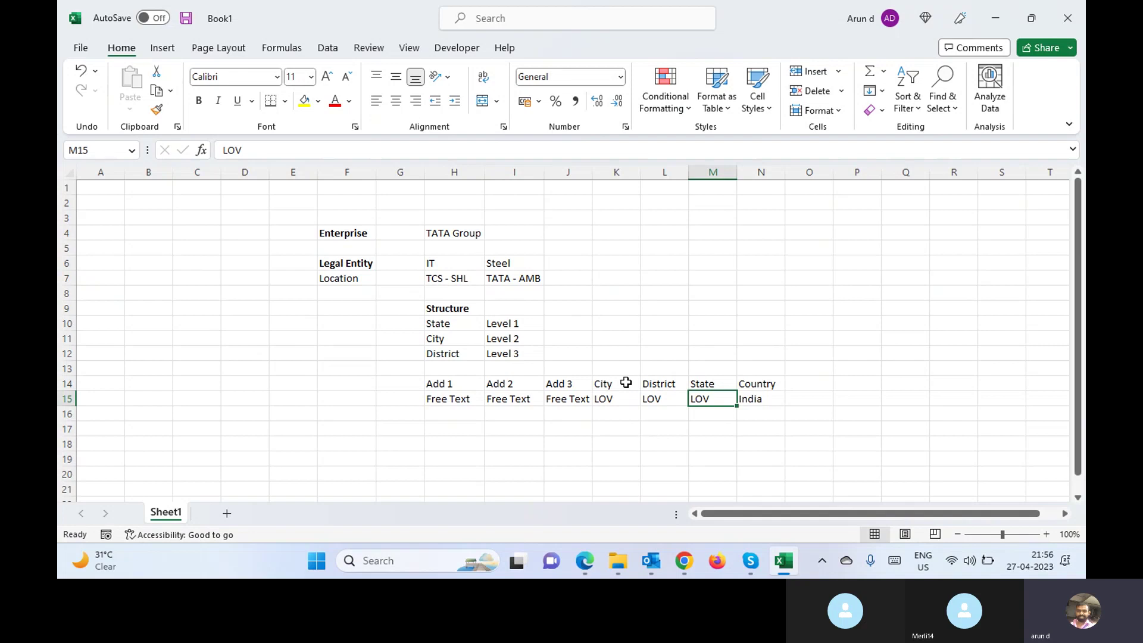
pyautogui.press('Up')
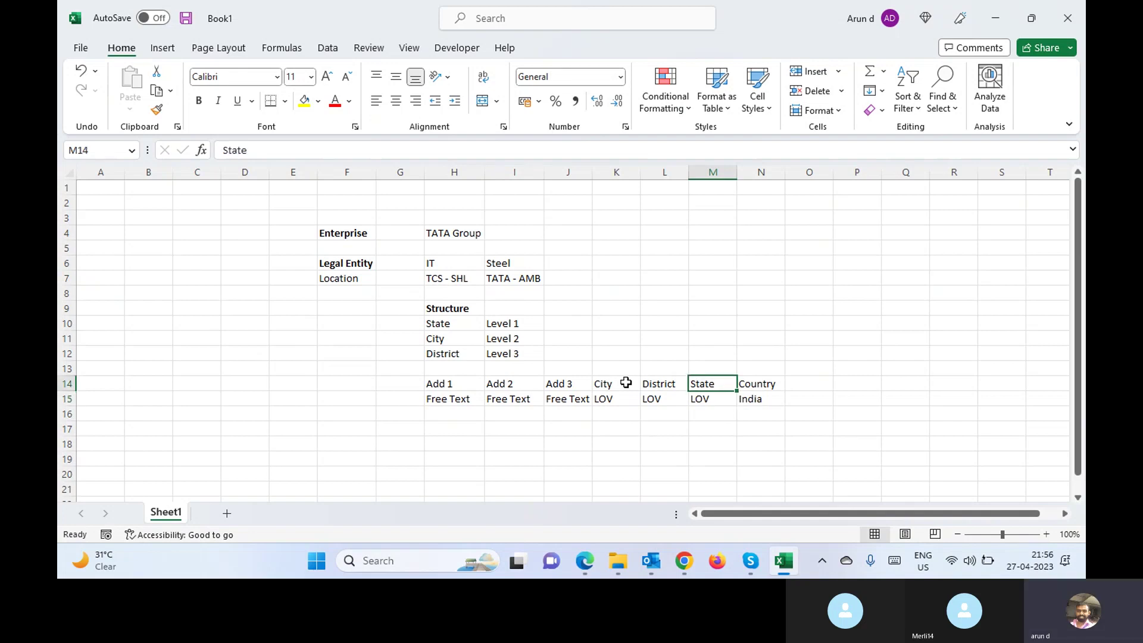
pyautogui.press('Left')
pyautogui.press('Left')
pyautogui.press('Right')
pyautogui.press('Right')
pyautogui.press('Left')
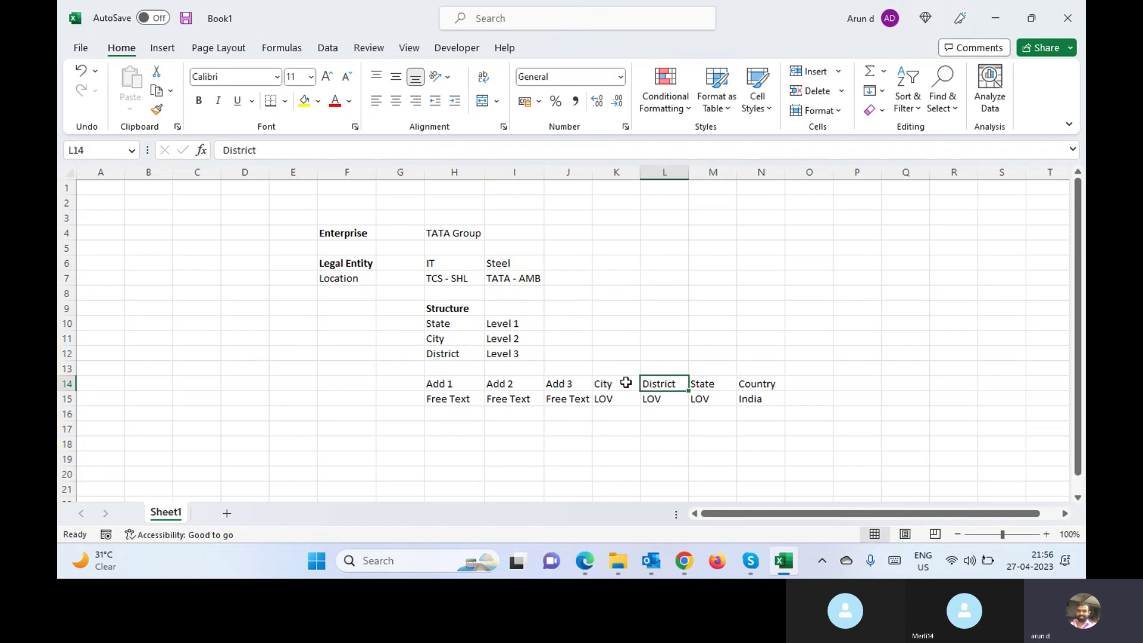
pyautogui.press('Left')
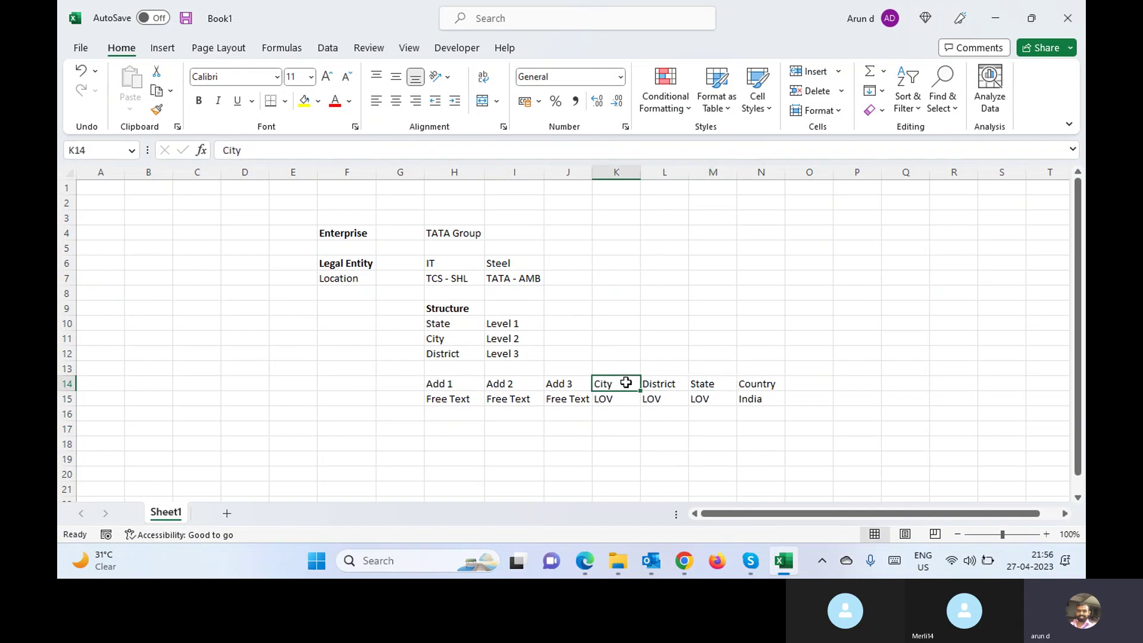
pyautogui.hotkey('shift', 'Right')
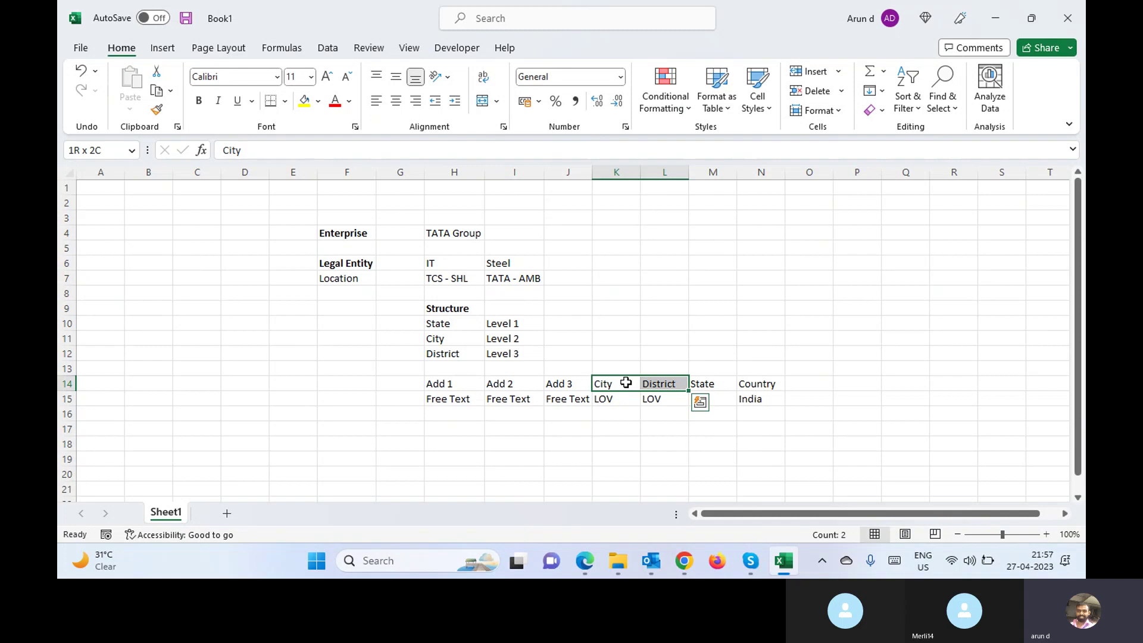
pyautogui.press('Right')
pyautogui.press('Left')
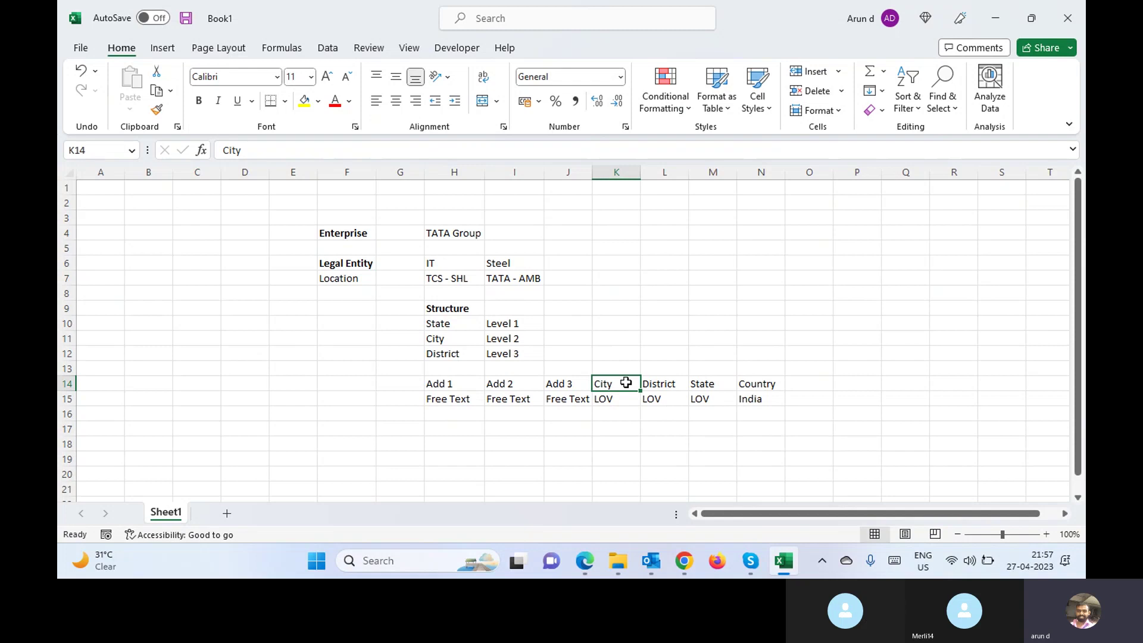
pyautogui.press('Right')
pyautogui.press('Left')
pyautogui.hotkey('shift', 'Right')
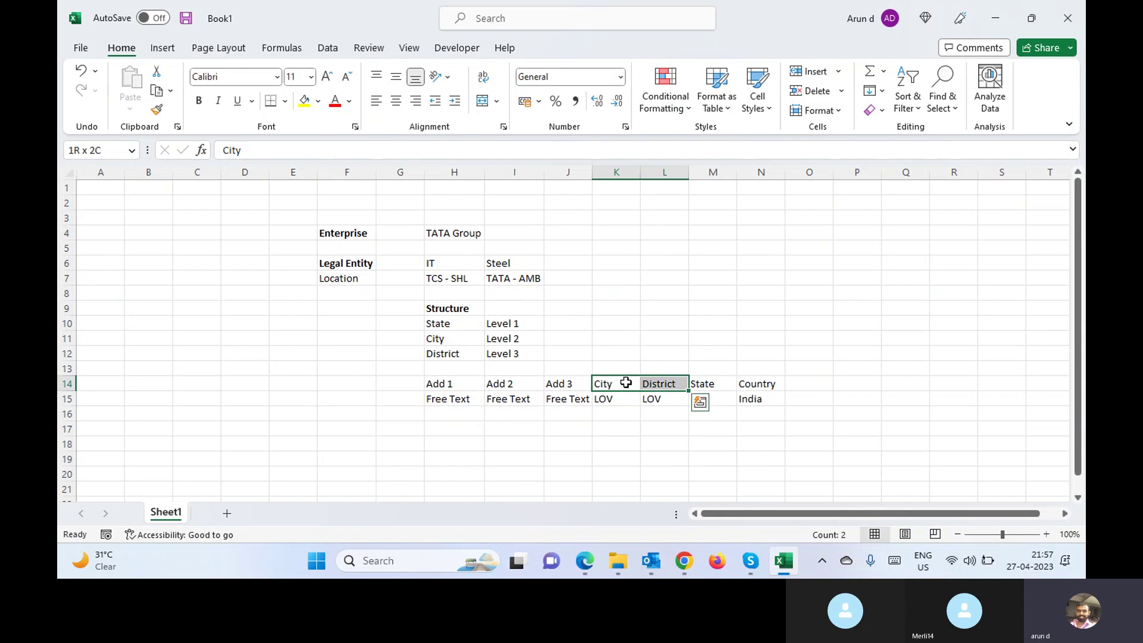
pyautogui.press('Left')
pyautogui.press('Left')
pyautogui.press('Left')
pyautogui.press('Left')
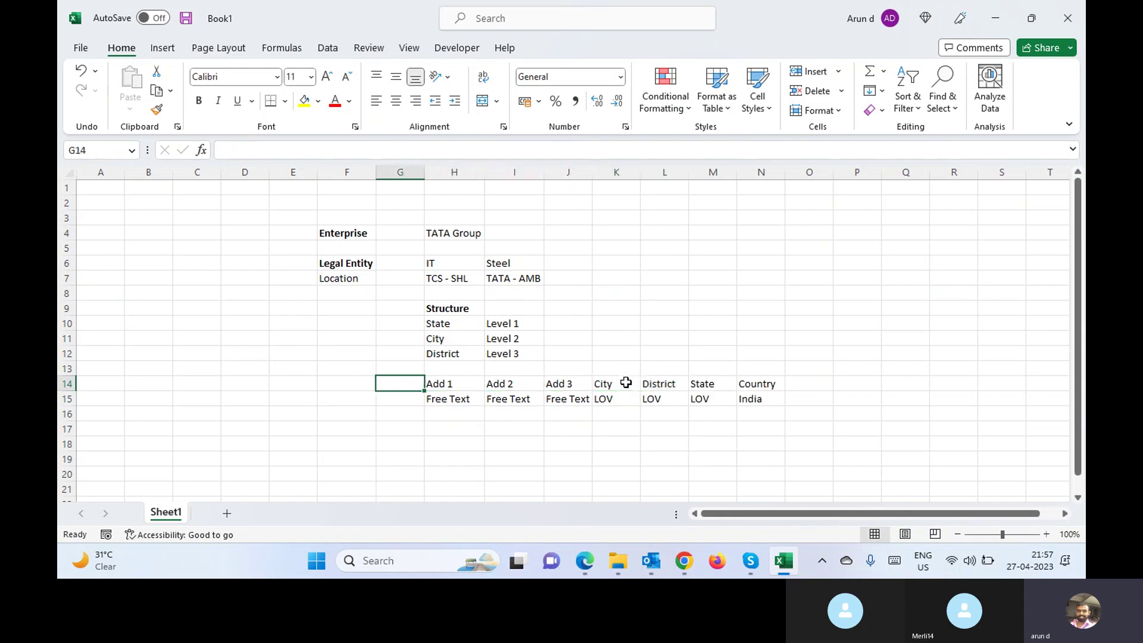
pyautogui.press('Right')
pyautogui.press('Down')
pyautogui.press('Down')
pyautogui.press('Up')
pyautogui.press('Up')
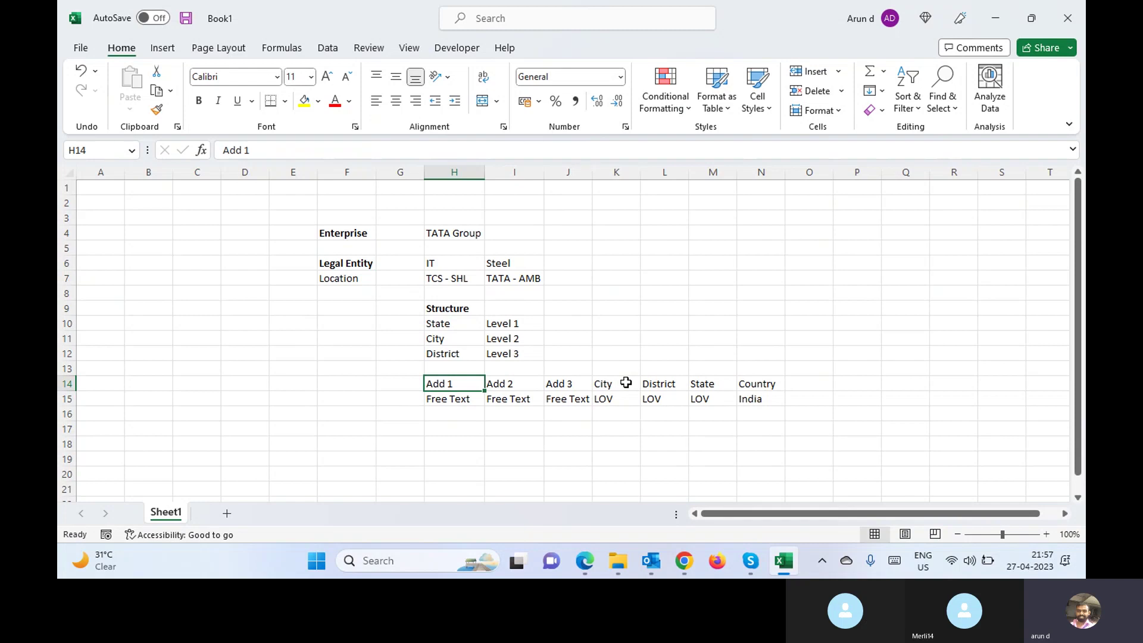
# Step: Review how the Legal Entity row in F6 relates to the City list-of-values field in K14 and K15
pyautogui.click(352, 262)
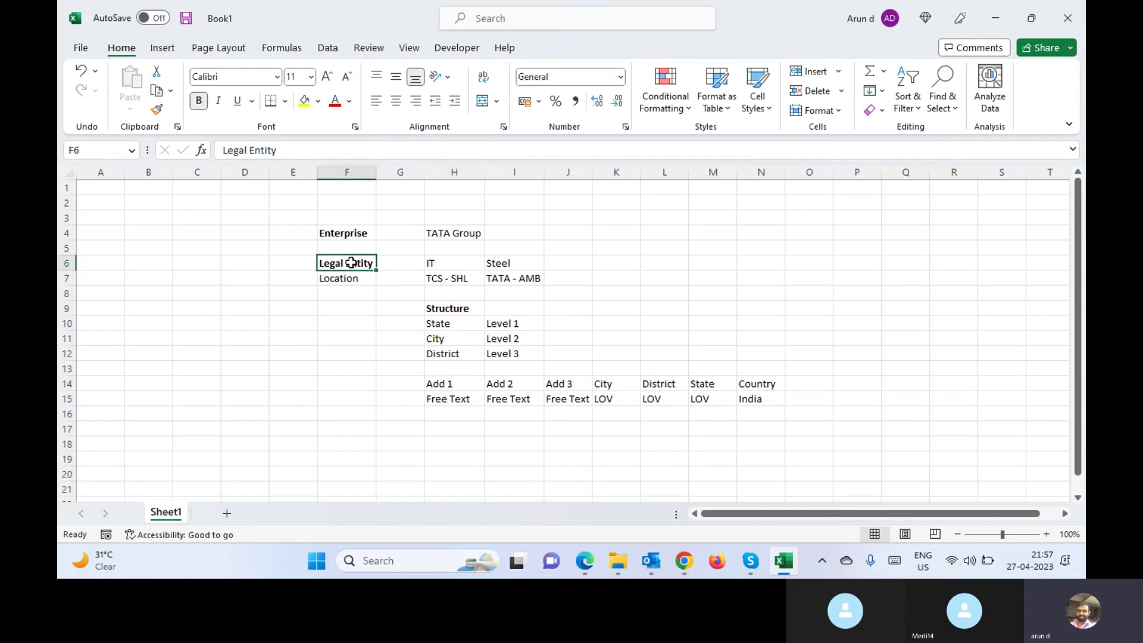
pyautogui.press('Down')
pyautogui.press('Down')
pyautogui.press('Down')
pyautogui.press('Down')
pyautogui.press('Down')
pyautogui.press('Down')
pyautogui.press('Down')
pyautogui.press('Down')
pyautogui.press('Down')
pyautogui.press('Down')
pyautogui.press('Up')
pyautogui.press('Up')
pyautogui.press('Right')
pyautogui.press('Right')
pyautogui.press('Right')
pyautogui.press('Right')
pyautogui.press('Right')
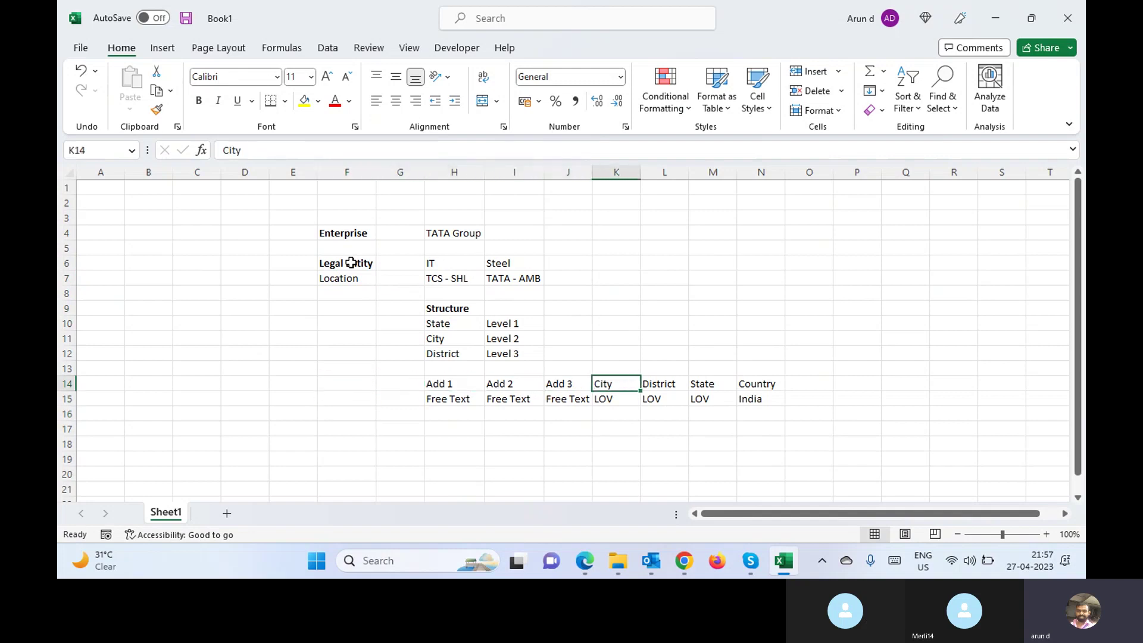
pyautogui.press('Down')
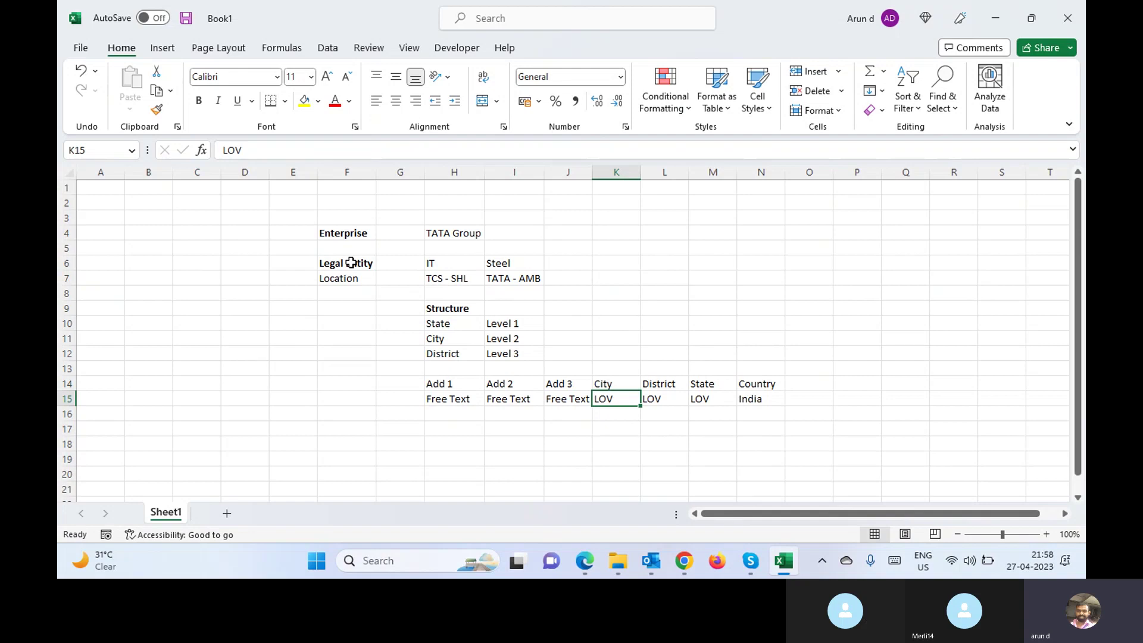
# Step: Compare the list-of-values address fields in row 15 with the structure levels in I10 to I12
pyautogui.press('Right')
pyautogui.press('Right')
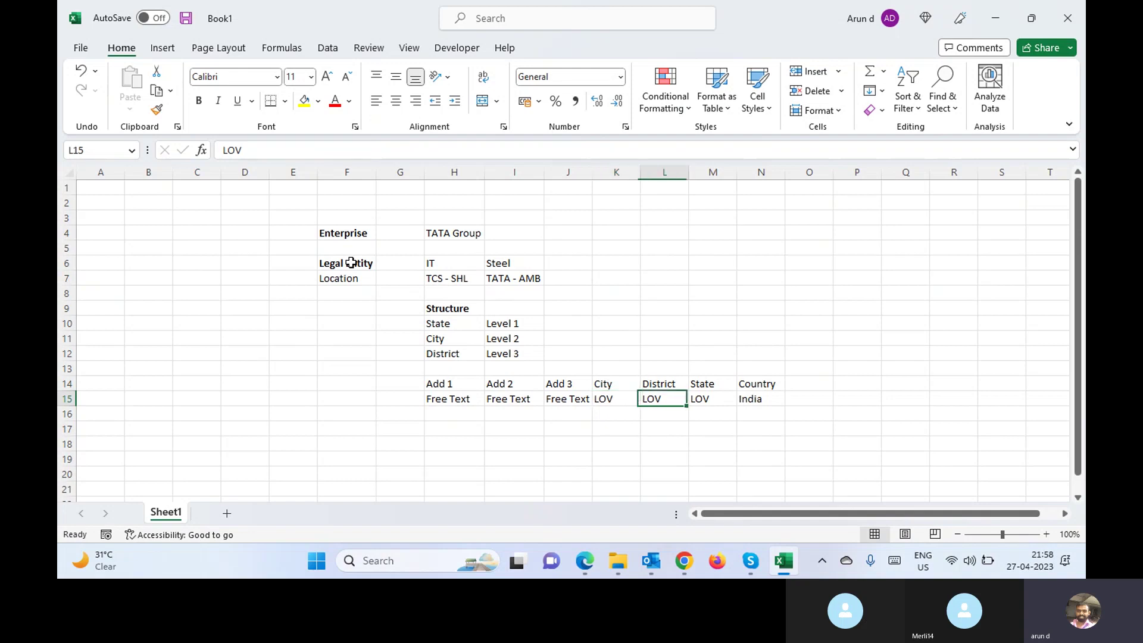
pyautogui.press('Left')
pyautogui.press('Left')
pyautogui.press('Left')
pyautogui.press('Left')
pyautogui.press('Up')
pyautogui.press('Up')
pyautogui.press('Up')
pyautogui.press('Up')
pyautogui.press('Up')
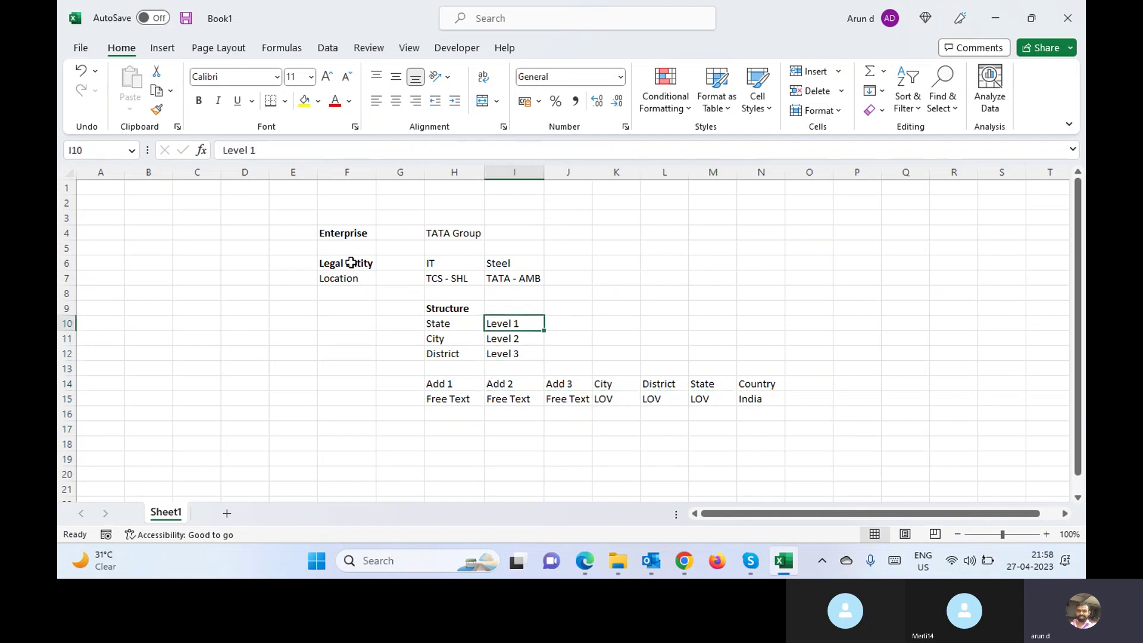
pyautogui.press('Down')
pyautogui.press('Down')
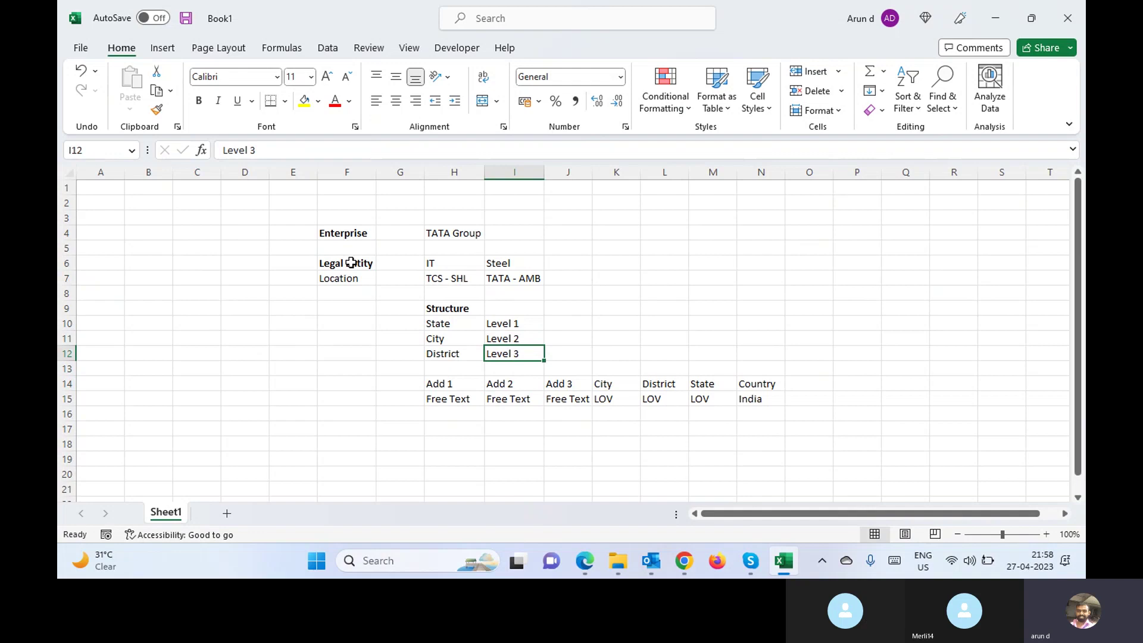
pyautogui.press('Up')
pyautogui.press('Up')
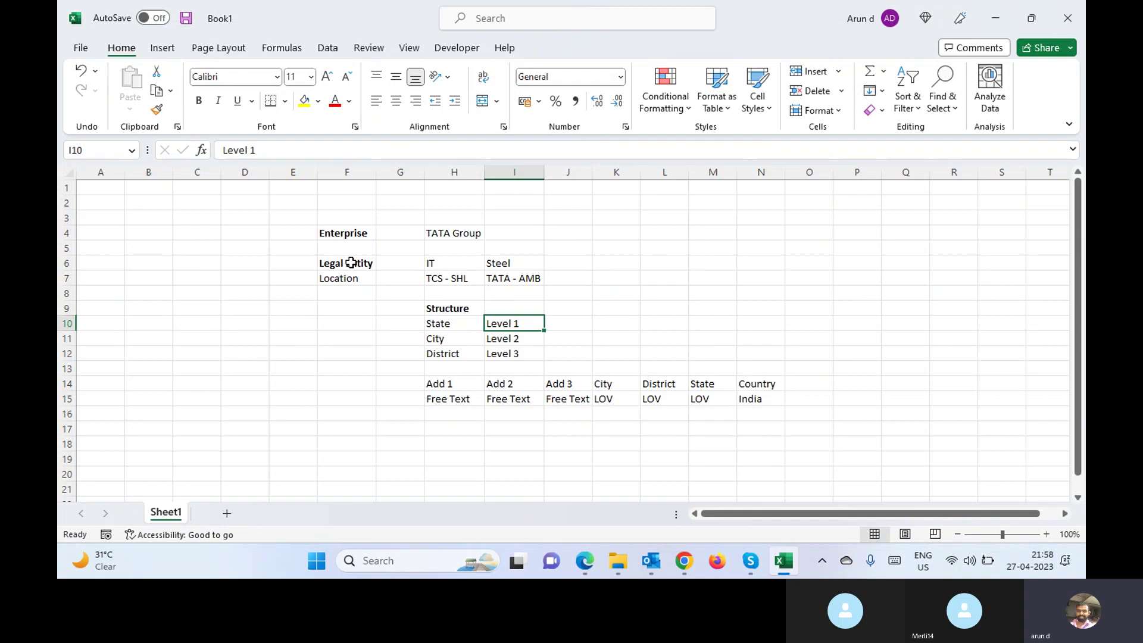
# Step: Review column H from the location in H7 through the Structure list to the address rows 14 and 15
pyautogui.press('Left')
pyautogui.press('Up')
pyautogui.press('Up')
pyautogui.press('Down')
pyautogui.press('Down')
pyautogui.press('Down')
pyautogui.press('Down')
pyautogui.press('Down')
pyautogui.press('Down')
pyautogui.press('Down')
pyautogui.press('Down')
pyautogui.press('Down')
pyautogui.press('Down')
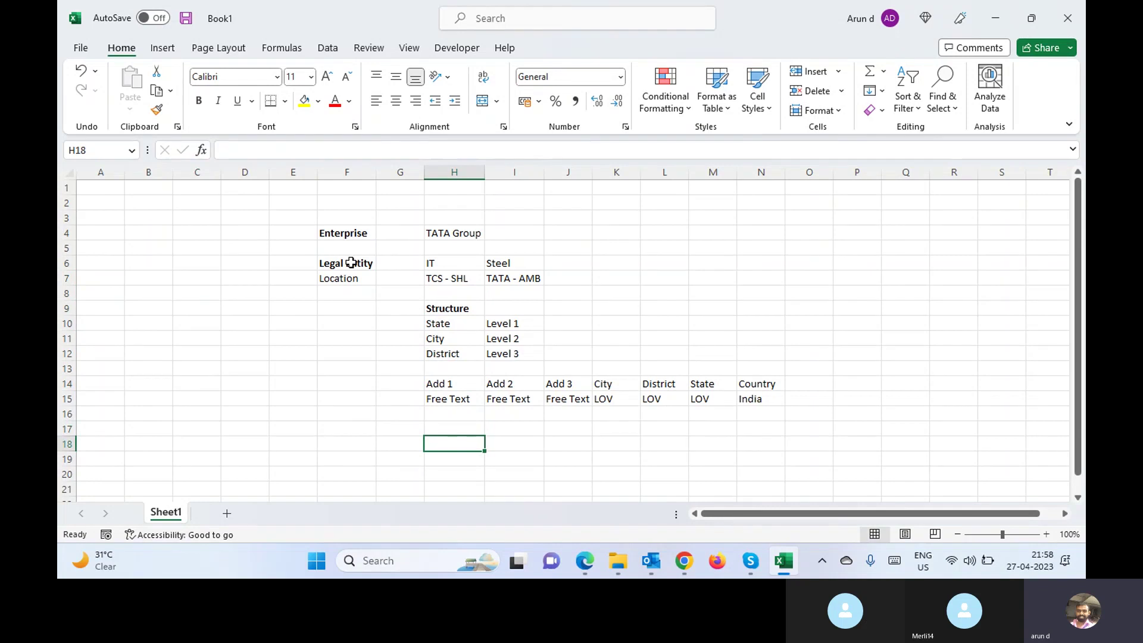
pyautogui.press('Up')
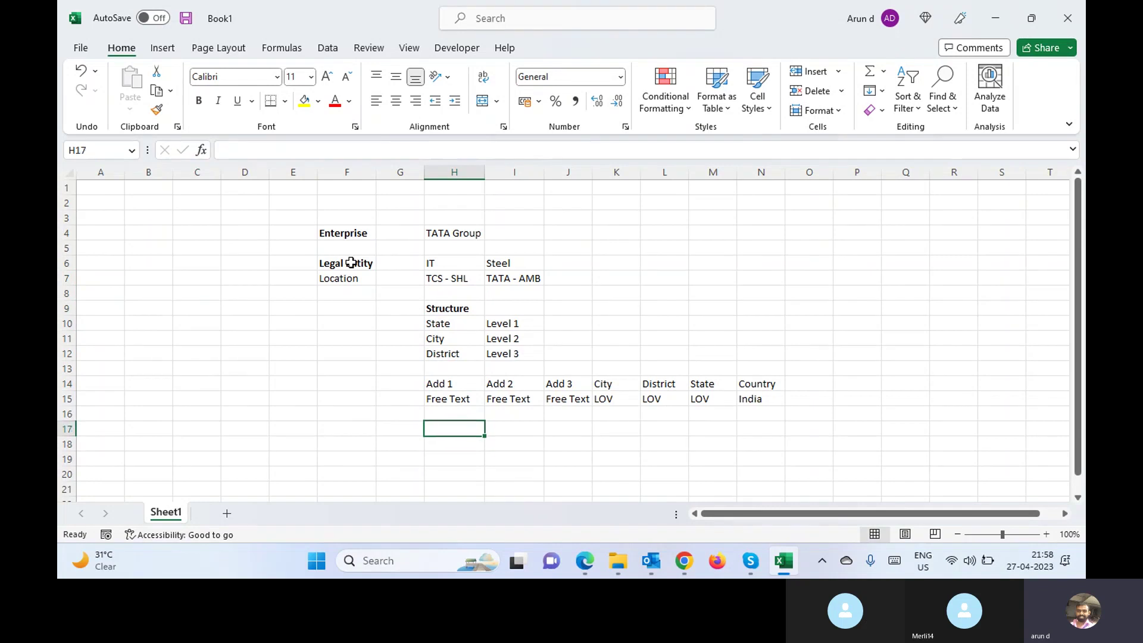
pyautogui.press('Up')
pyautogui.press('Up')
pyautogui.press('Up')
pyautogui.press('Up')
pyautogui.press('Up')
pyautogui.press('Up')
pyautogui.press('Up')
pyautogui.press('Up')
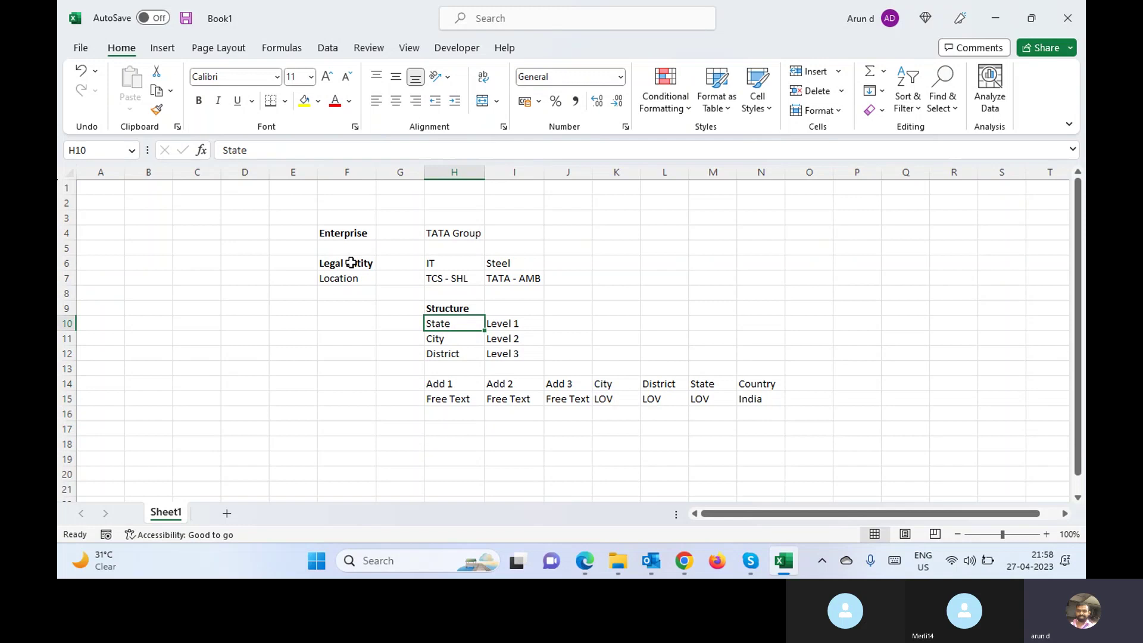
pyautogui.press('Down')
pyautogui.press('Down')
pyautogui.press('Down')
pyautogui.press('Down')
pyautogui.press('Down')
pyautogui.press('Down')
pyautogui.press('Down')
pyautogui.press('Down')
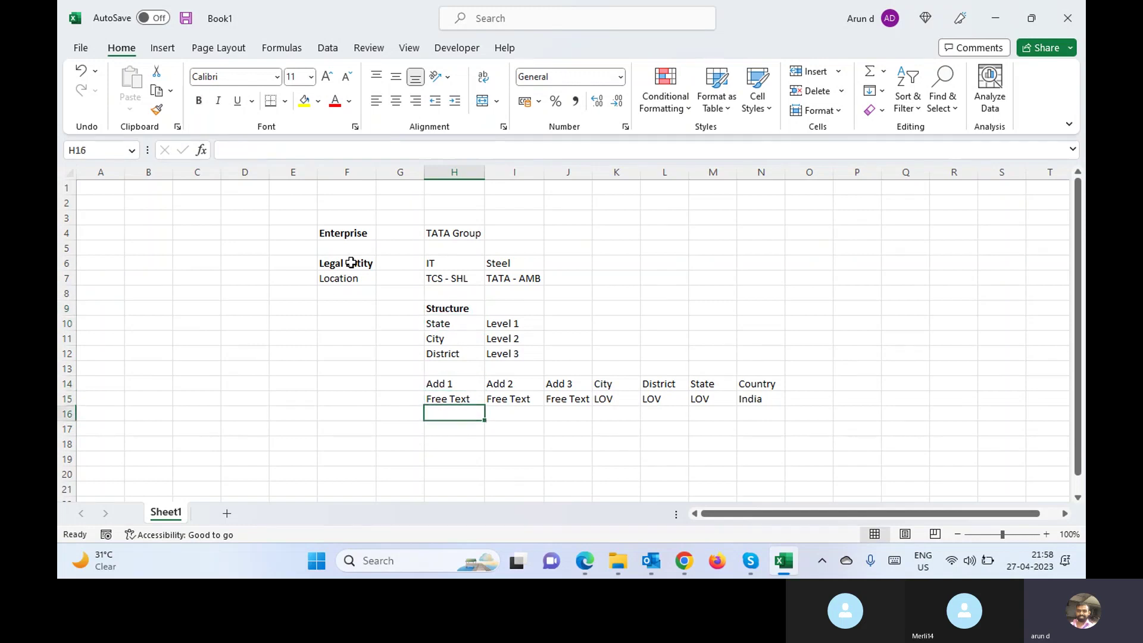
pyautogui.press('Up')
pyautogui.press('Up')
pyautogui.press('Up')
pyautogui.press('Up')
pyautogui.press('Up')
pyautogui.press('Up')
pyautogui.press('Up')
pyautogui.press('Up')
pyautogui.press('Up')
pyautogui.press('Down')
pyautogui.press('Down')
pyautogui.press('Down')
pyautogui.press('Down')
pyautogui.press('Down')
pyautogui.press('Down')
pyautogui.press('Down')
pyautogui.press('Down')
pyautogui.press('Down')
pyautogui.press('Down')
pyautogui.press('Up')
pyautogui.press('Up')
pyautogui.press('Up')
pyautogui.press('Up')
pyautogui.press('Up')
pyautogui.press('Up')
pyautogui.press('Up')
pyautogui.press('Up')
pyautogui.press('Up')
pyautogui.press('Up')
pyautogui.press('Up')
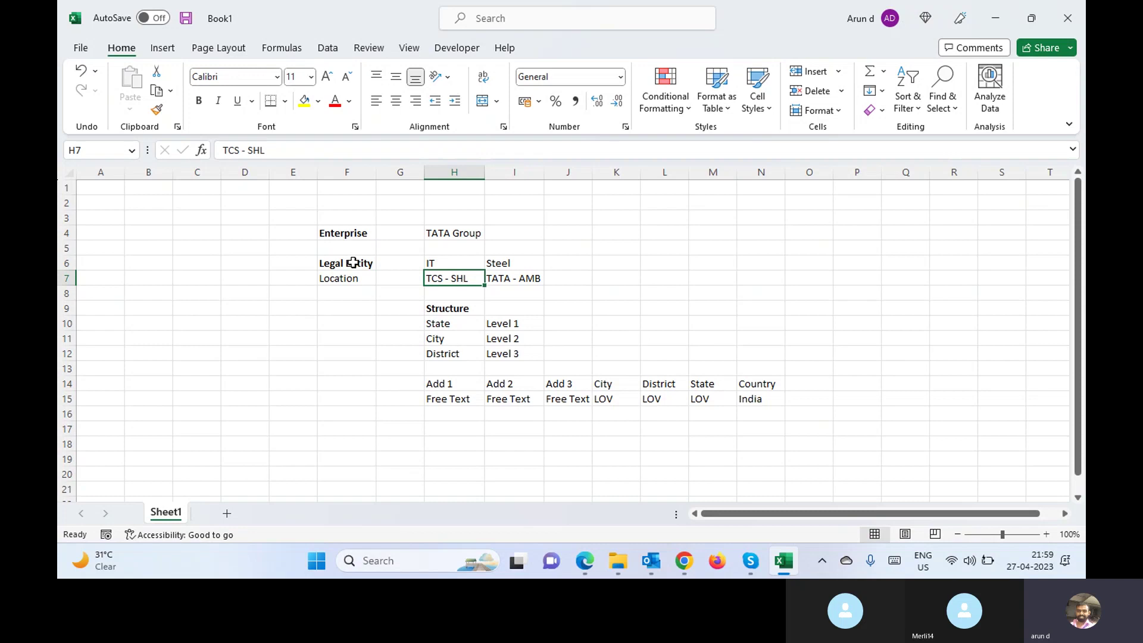
# Step: Examine how the IT legal entity in H6 and its location in H7 relate to the Structure list and address fields
pyautogui.click(442, 263)
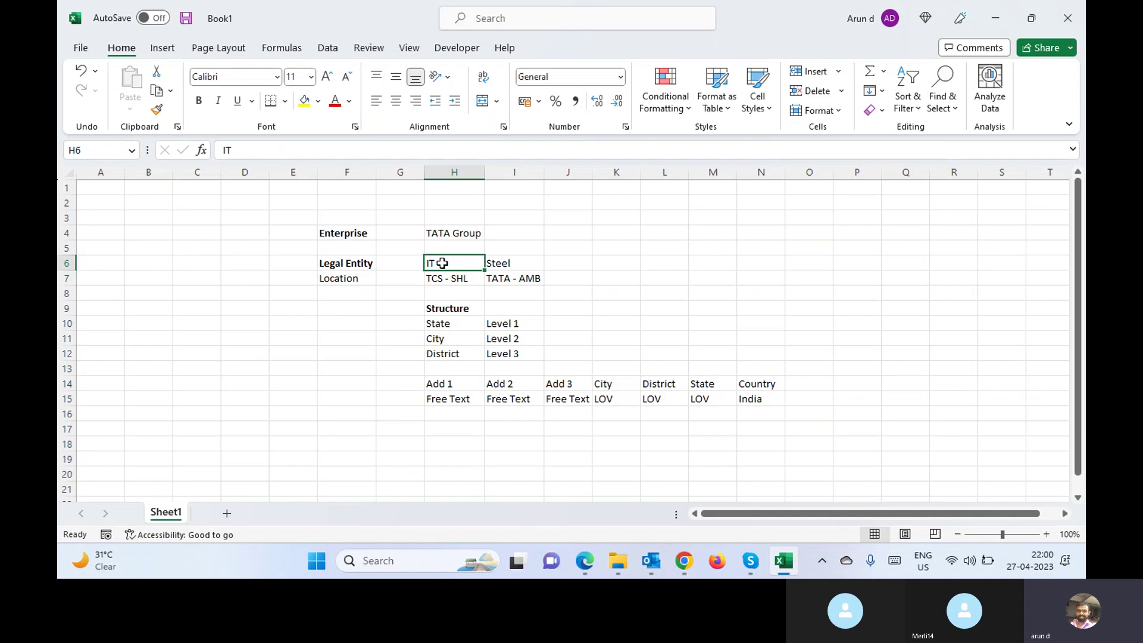
pyautogui.press('Down')
pyautogui.press('Down')
pyautogui.press('Down')
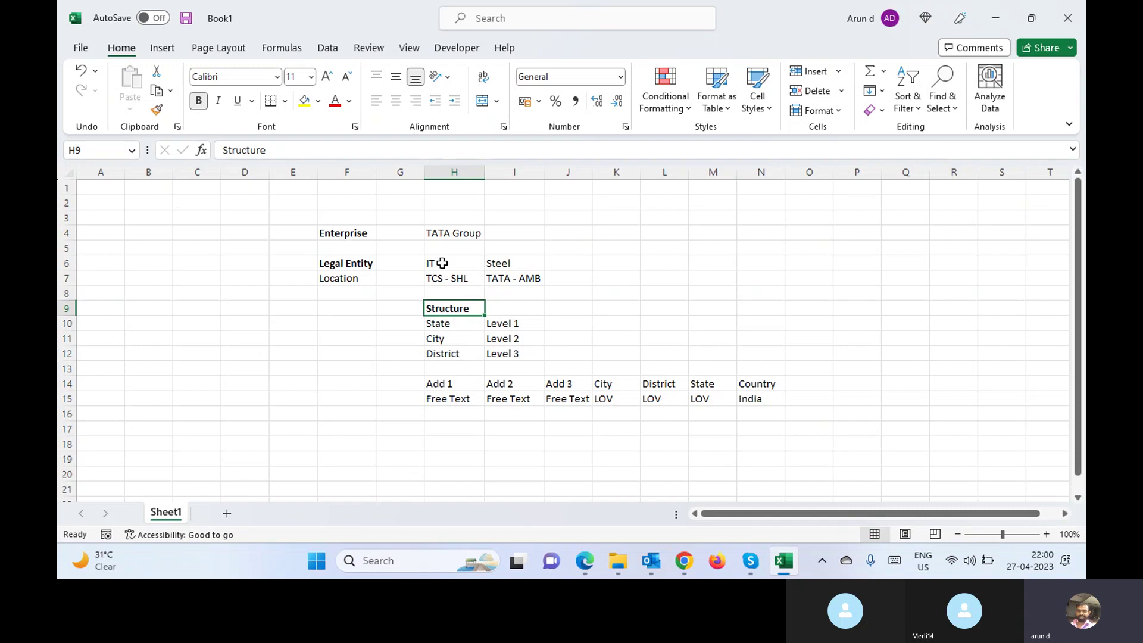
pyautogui.press('Down')
pyautogui.press('Down')
pyautogui.press('Up')
pyautogui.press('Up')
pyautogui.press('Up')
pyautogui.press('Up')
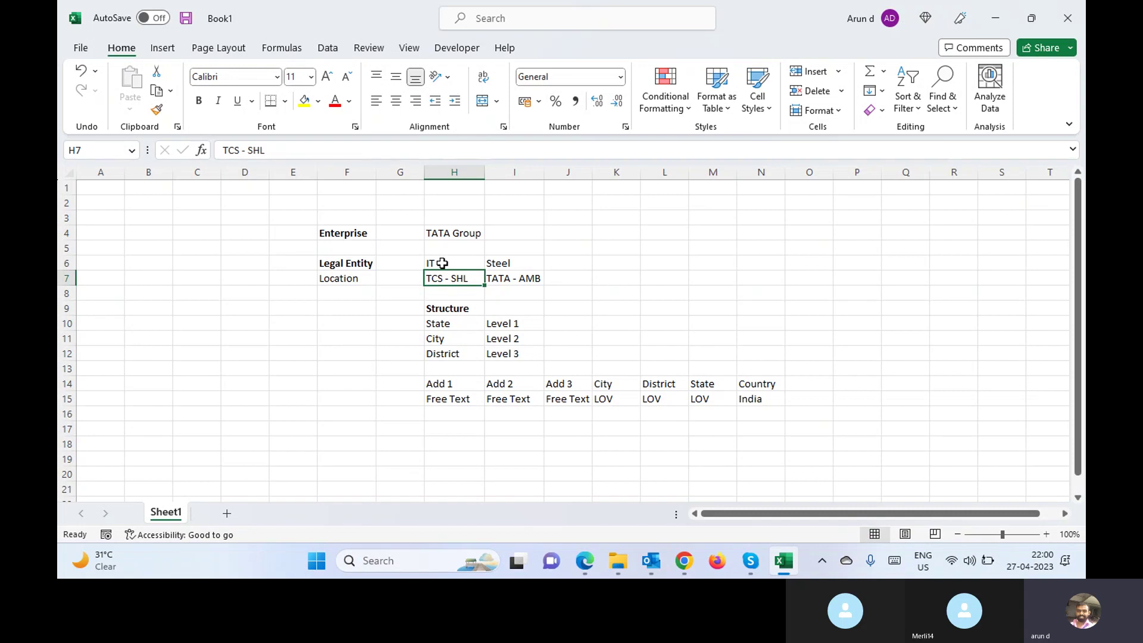
pyautogui.press('Up')
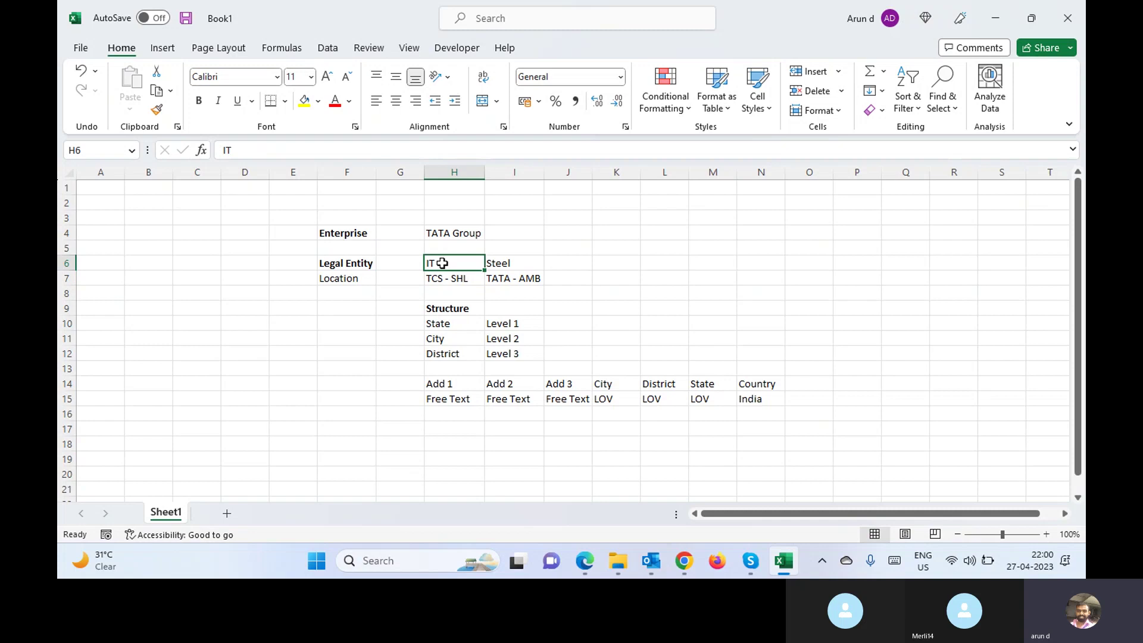
pyautogui.press('Down')
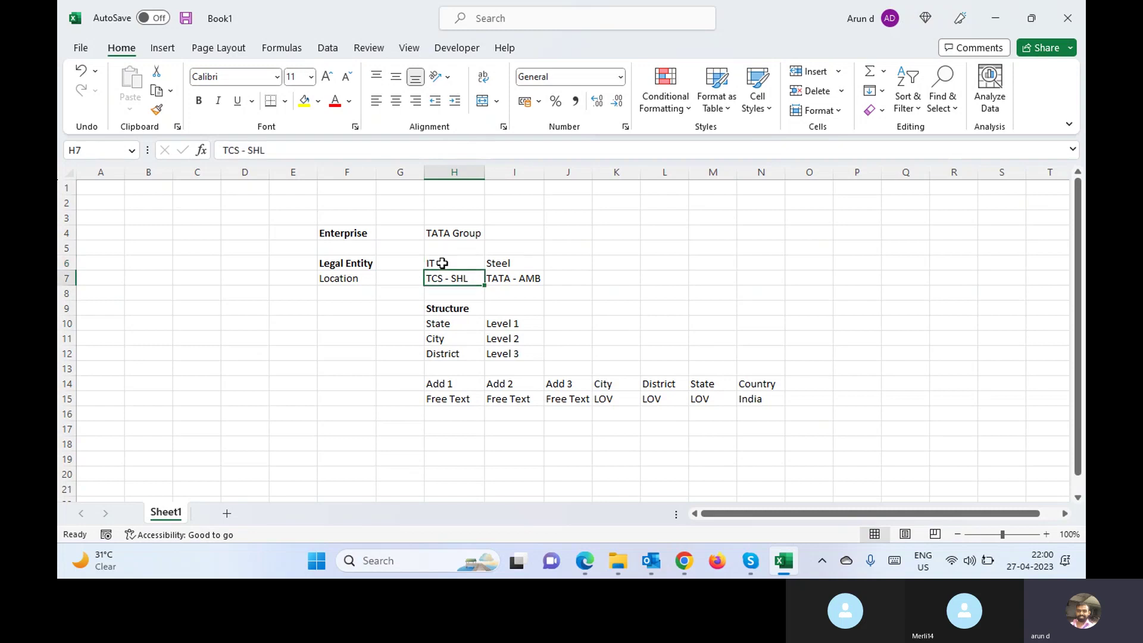
pyautogui.press('Up')
pyautogui.press('Down')
pyautogui.press('Down')
pyautogui.press('Down')
pyautogui.press('Down')
pyautogui.press('Down')
pyautogui.press('Down')
pyautogui.press('Down')
pyautogui.press('Down')
pyautogui.press('Down')
pyautogui.press('Down')
pyautogui.press('Down')
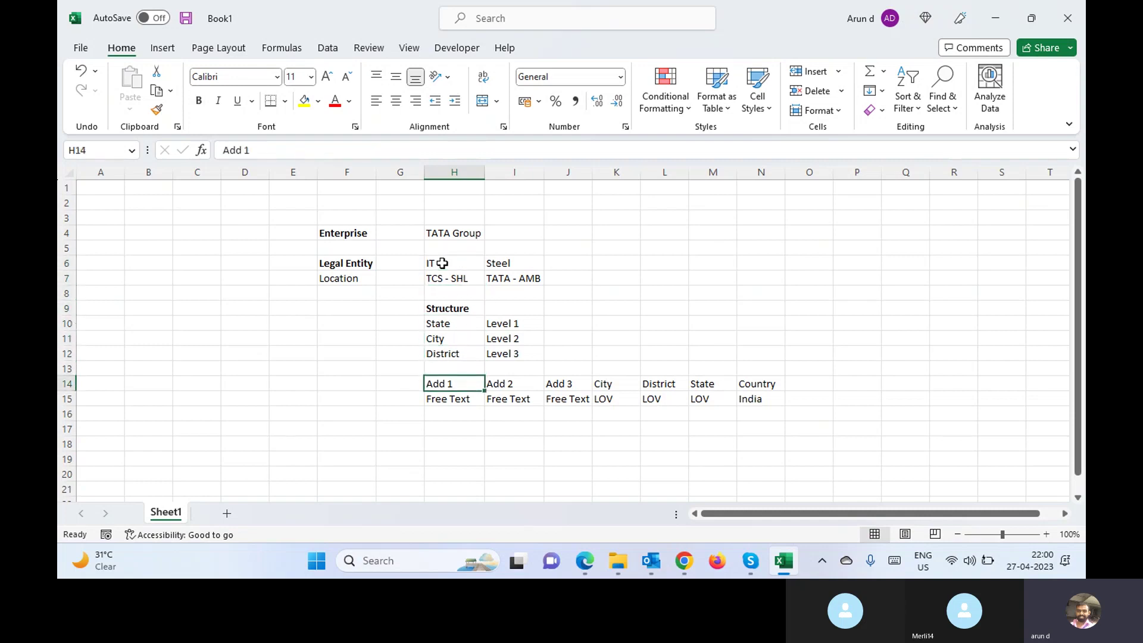
# Step: Enter "Primary Ledger" in bold in cell F17 and fit column F's width to its contents
pyautogui.press('Left')
pyautogui.press('Left')
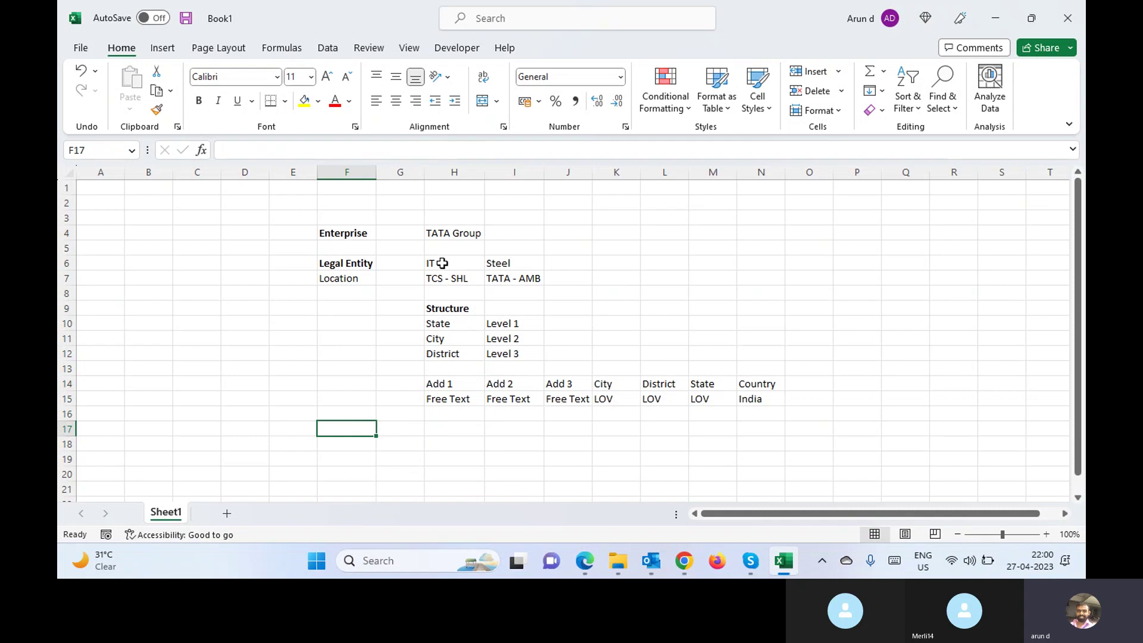
pyautogui.write('Primary')
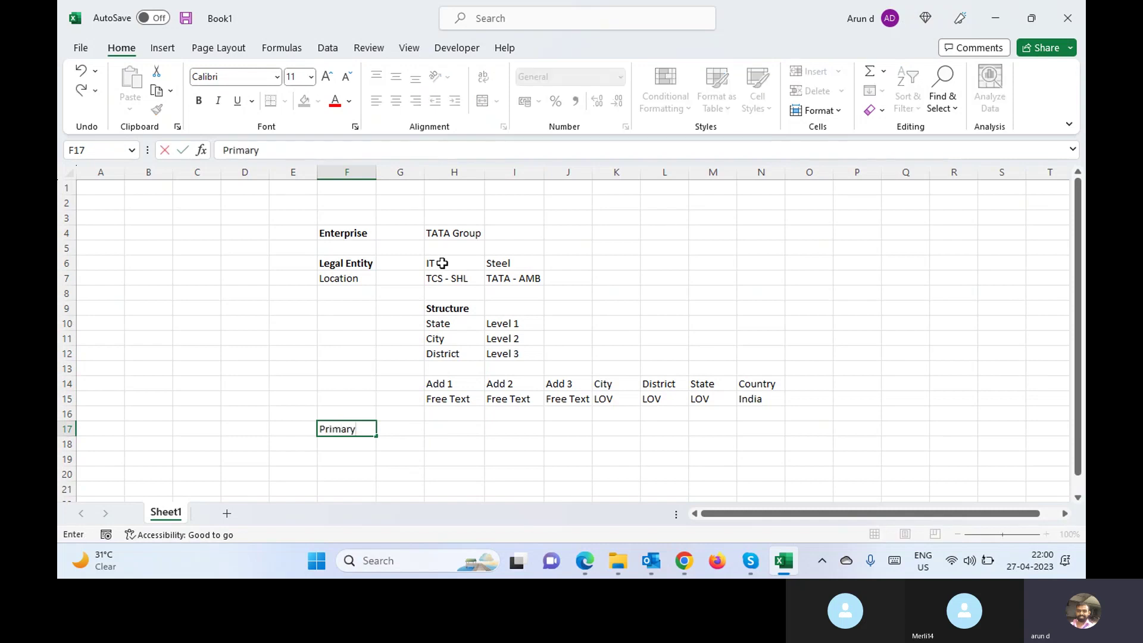
pyautogui.write(' Ledger')
pyautogui.press('Tab')
pyautogui.press('Left')
pyautogui.hotkey('ctrl', 'b')
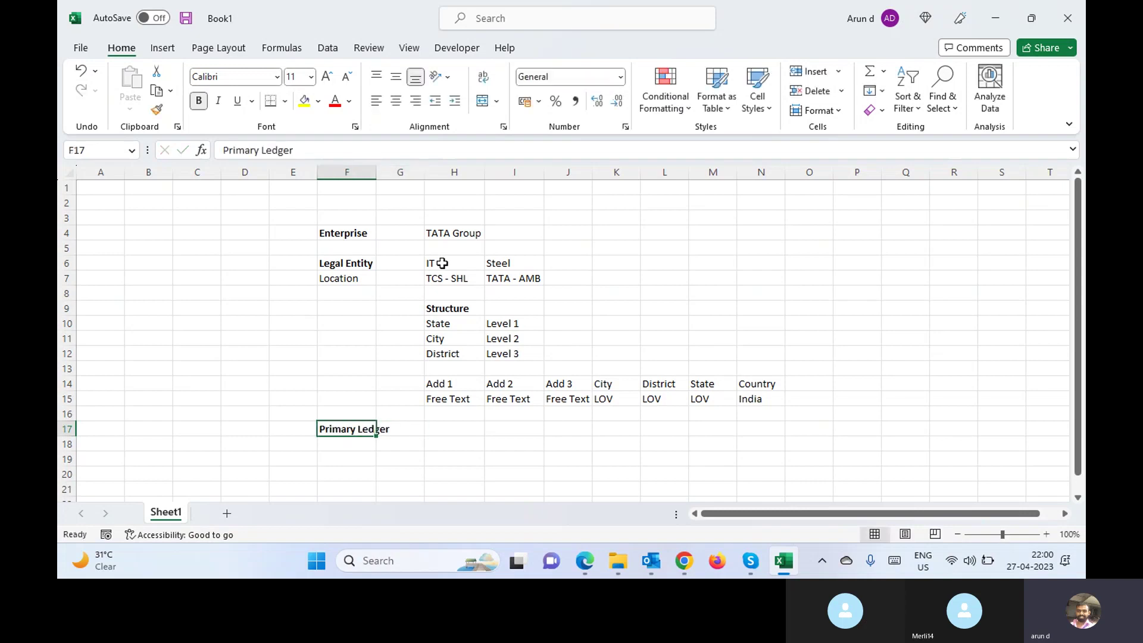
pyautogui.moveTo(377, 170); pyautogui.dragTo(377, 170)
pyautogui.doubleClick(378, 169)
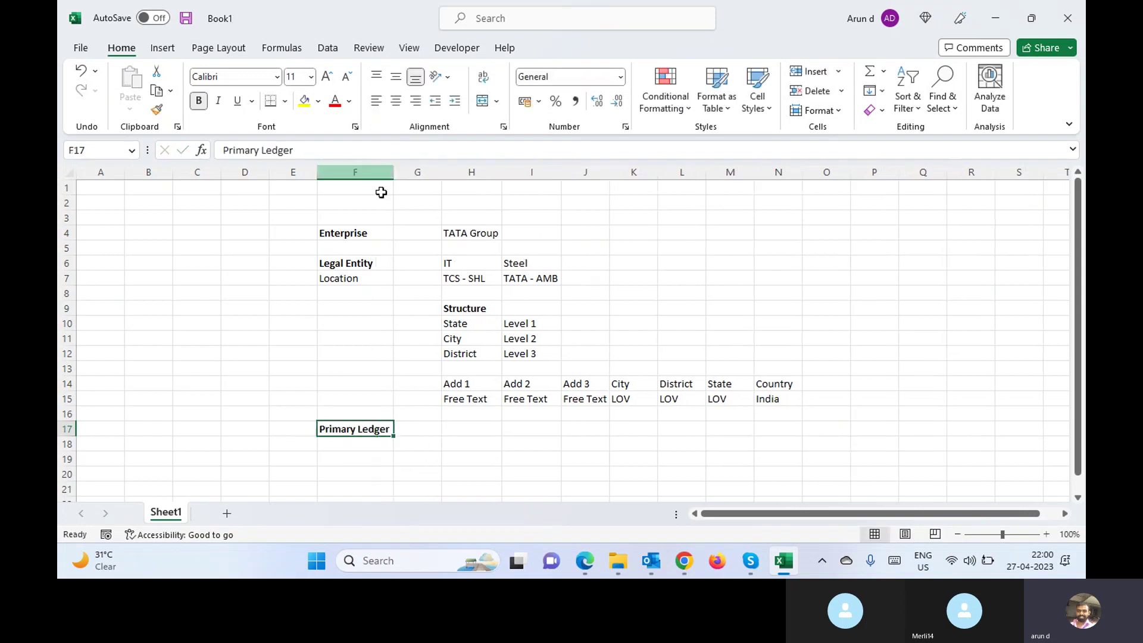
# Step: Review the Enterprise, Legal Entity, Location and Primary Ledger labels in column F and the IT and Steel entities with their locations
pyautogui.click(359, 235)
pyautogui.click(363, 262)
pyautogui.click(365, 278)
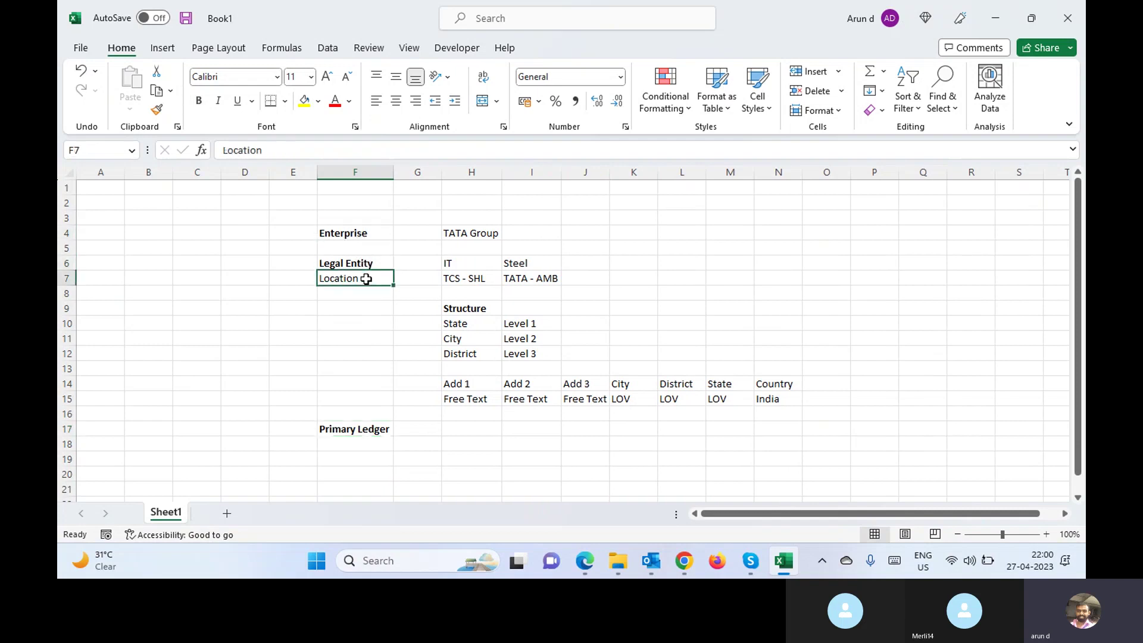
pyautogui.moveTo(348, 235); pyautogui.dragTo(387, 410)
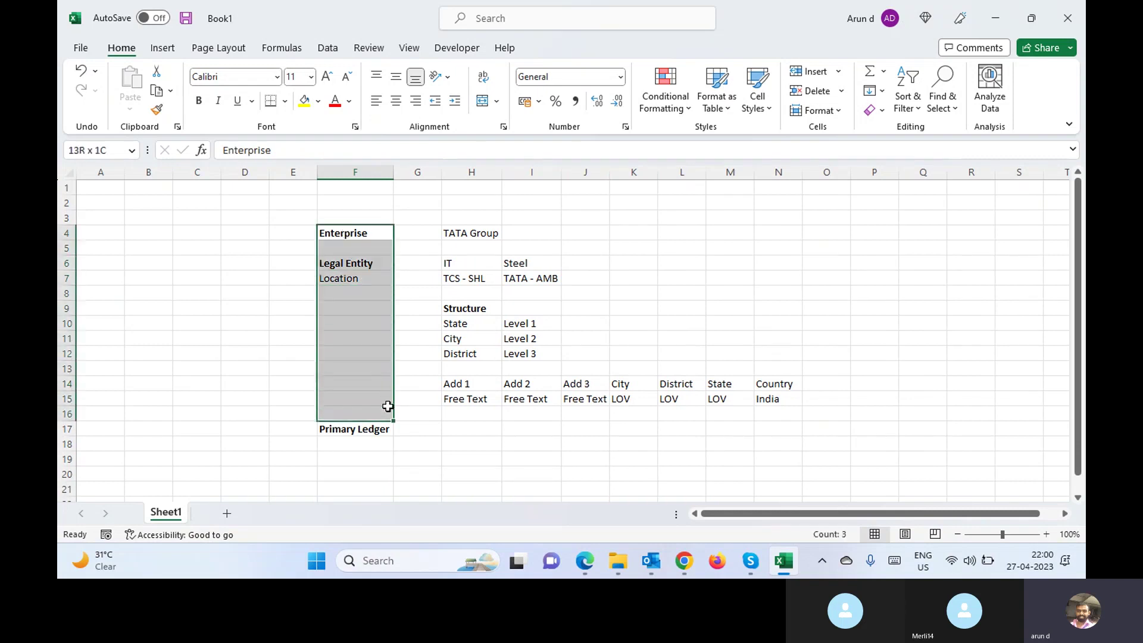
pyautogui.click(346, 429)
pyautogui.click(345, 463)
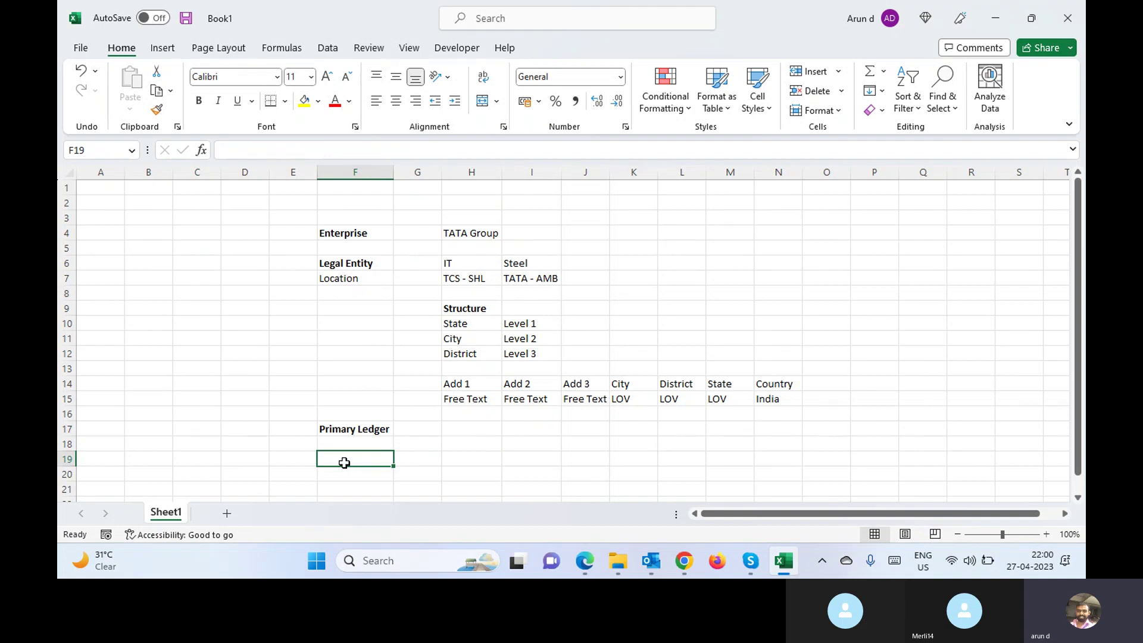
pyautogui.click(355, 234)
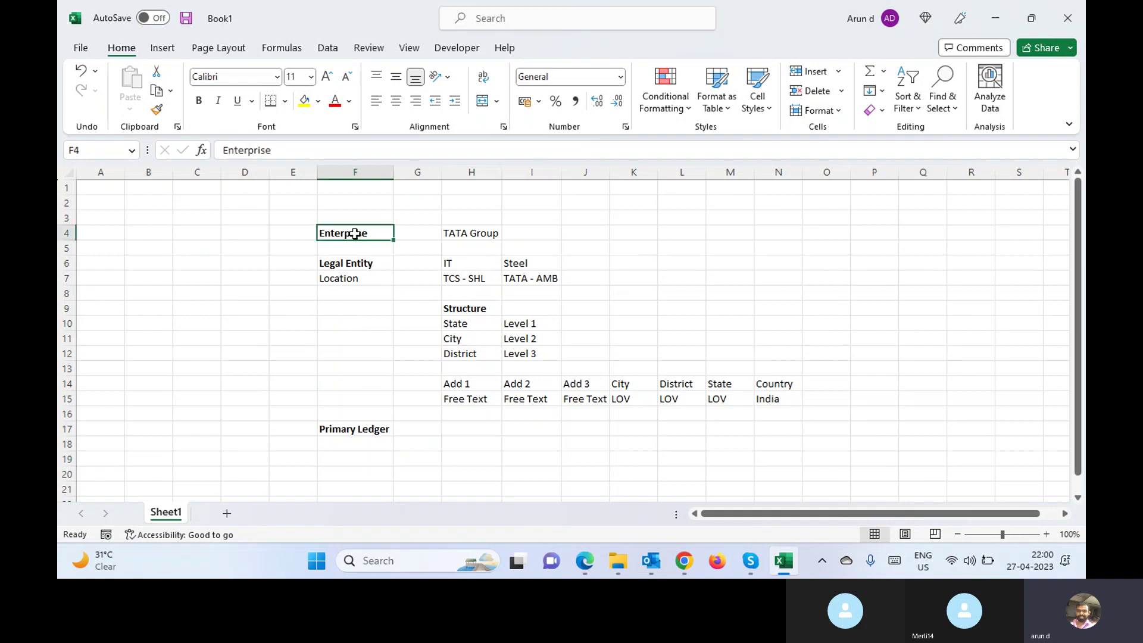
pyautogui.click(363, 267)
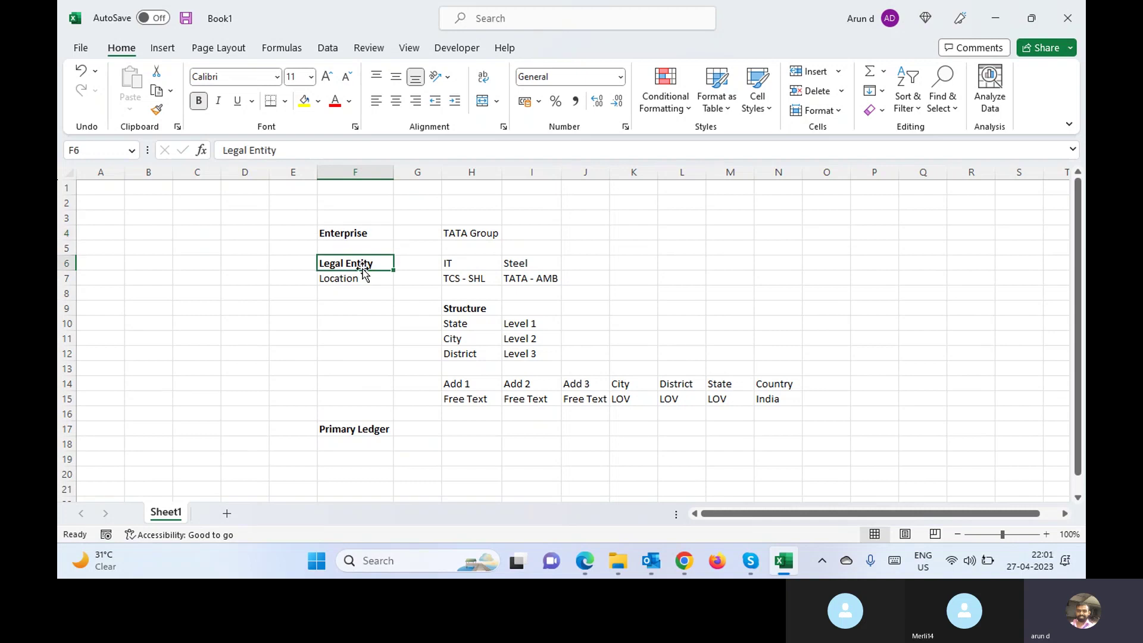
pyautogui.click(356, 430)
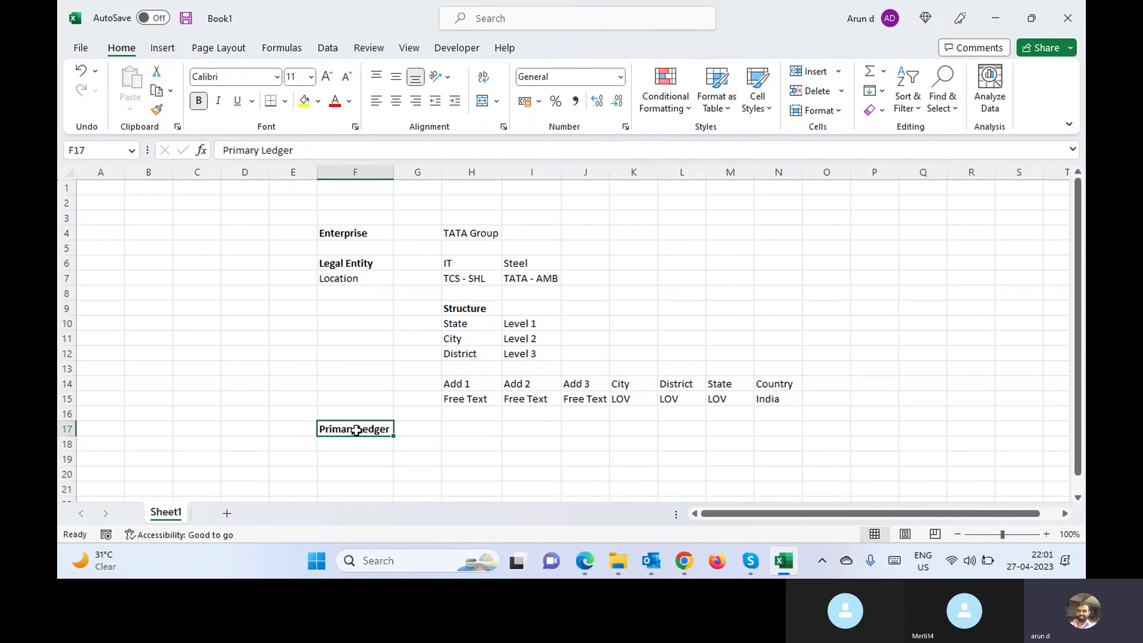
pyautogui.click(345, 265)
pyautogui.click(470, 266)
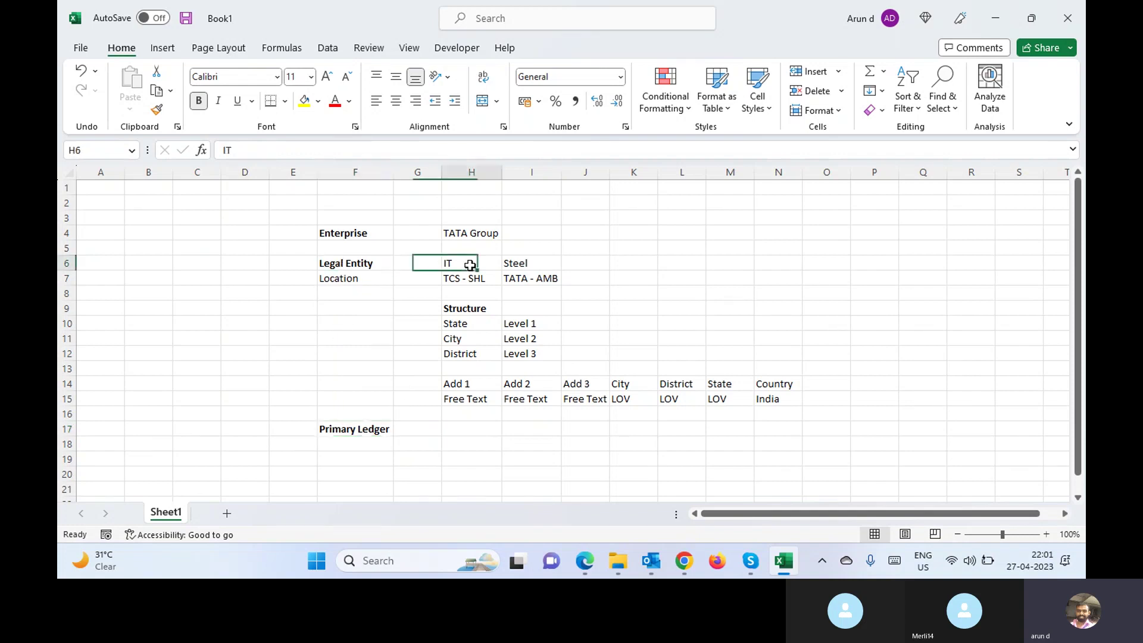
pyautogui.click(474, 278)
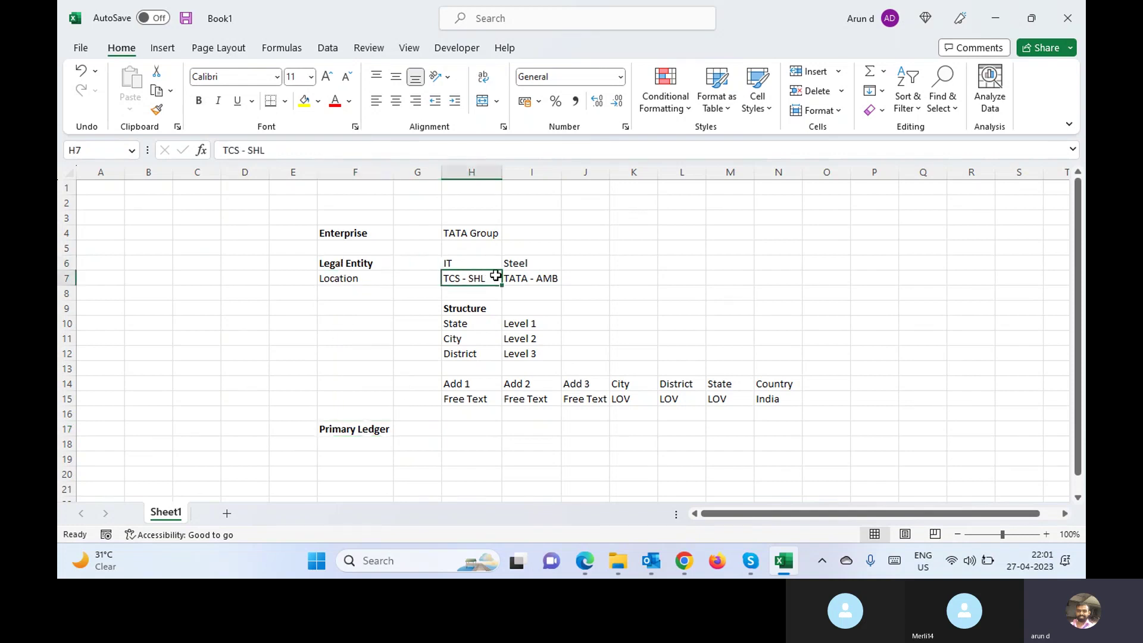
pyautogui.click(516, 264)
pyautogui.click(536, 278)
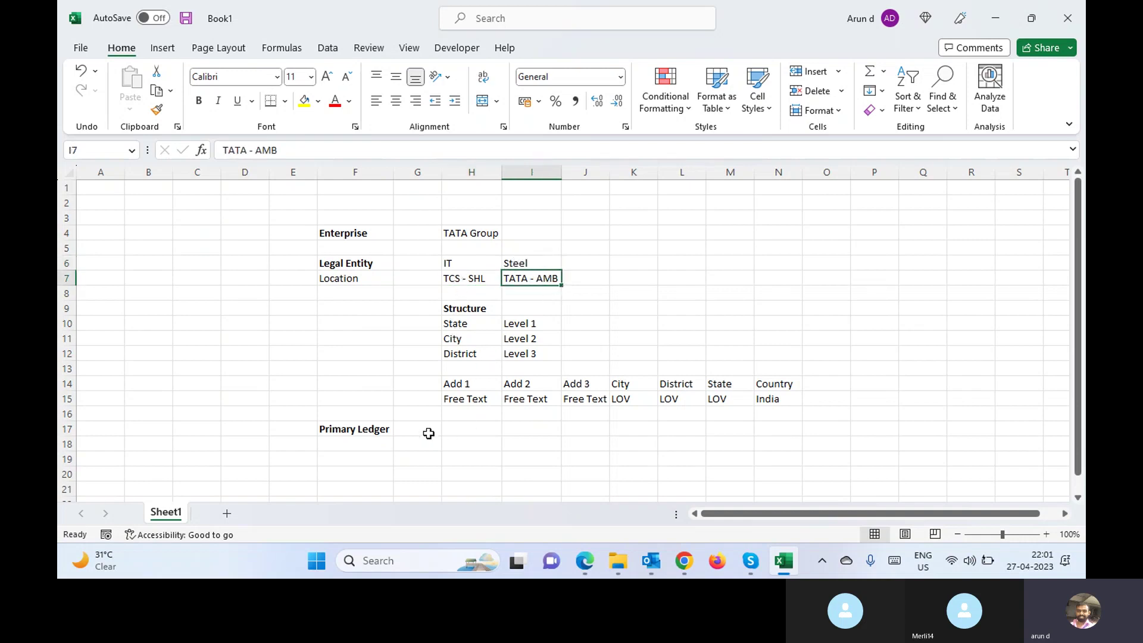
# Step: Copy the locations "TCS - SHL" and "TATA - AMB" from H7:I7 to H17:I17 in the Primary Ledger row
pyautogui.click(464, 430)
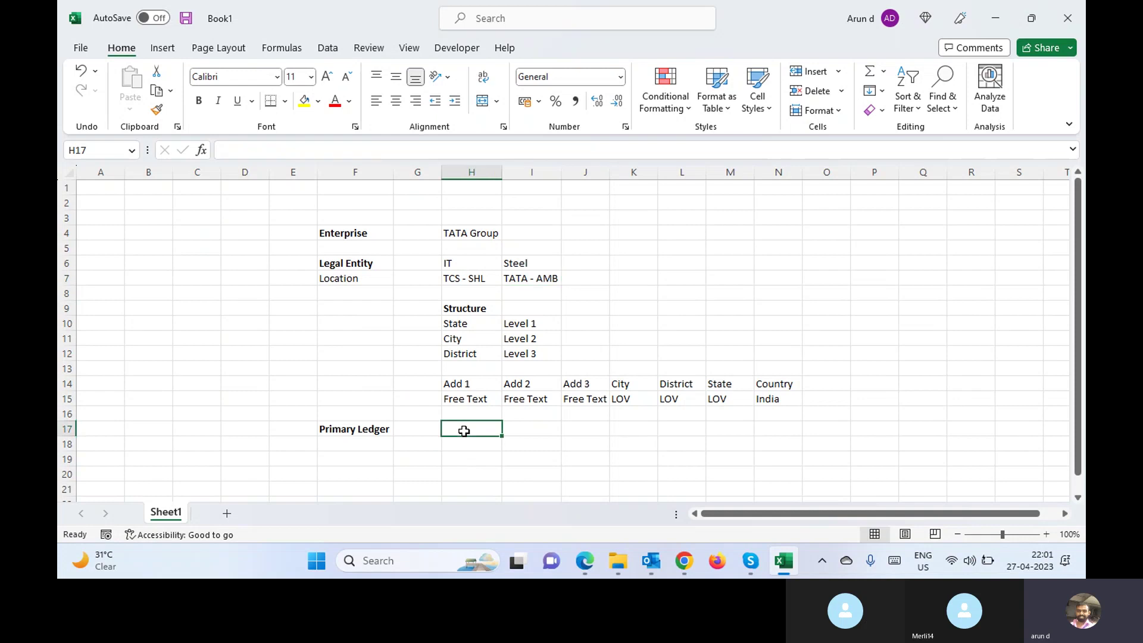
pyautogui.moveTo(452, 278); pyautogui.dragTo(520, 275)
pyautogui.hotkey('ctrl', 'c')
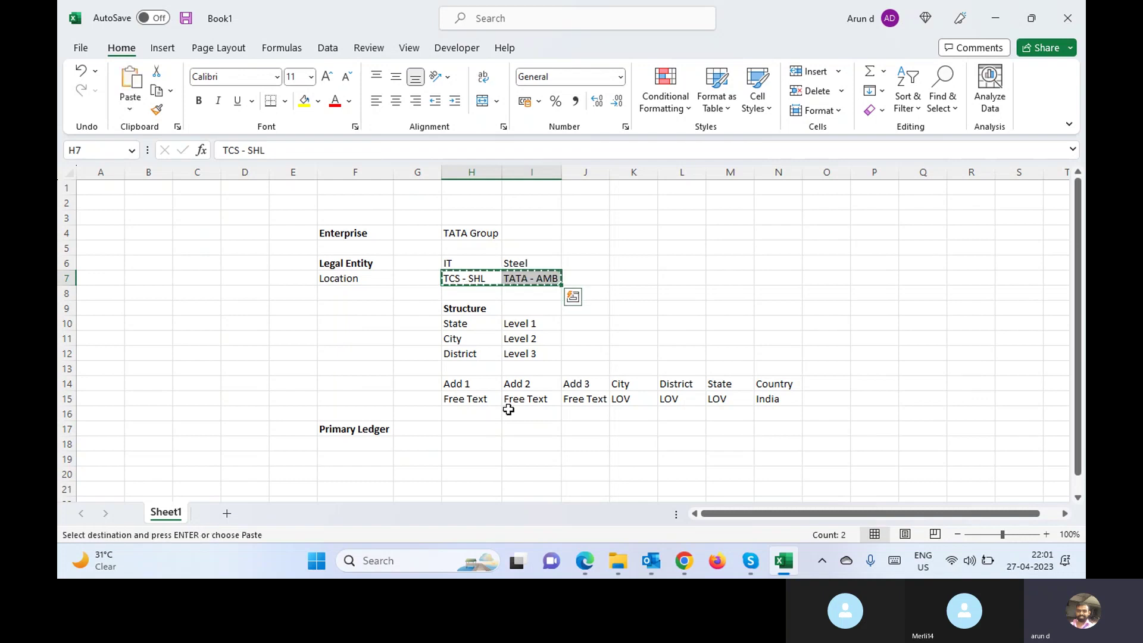
pyautogui.click(464, 427)
pyautogui.hotkey('ctrl', 'v')
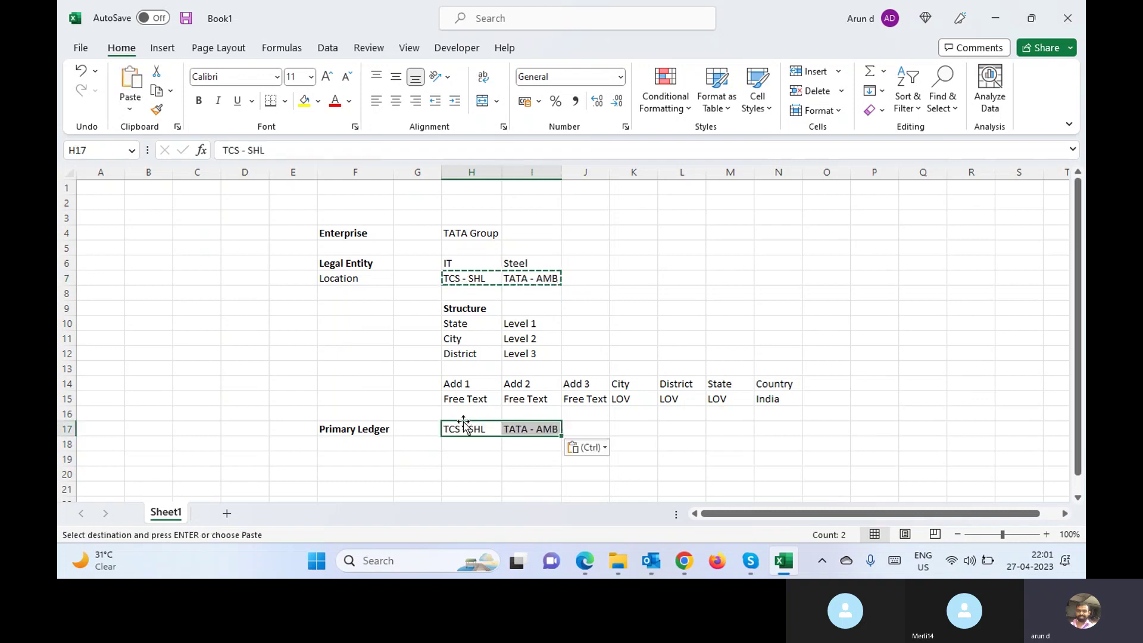
pyautogui.click(472, 447)
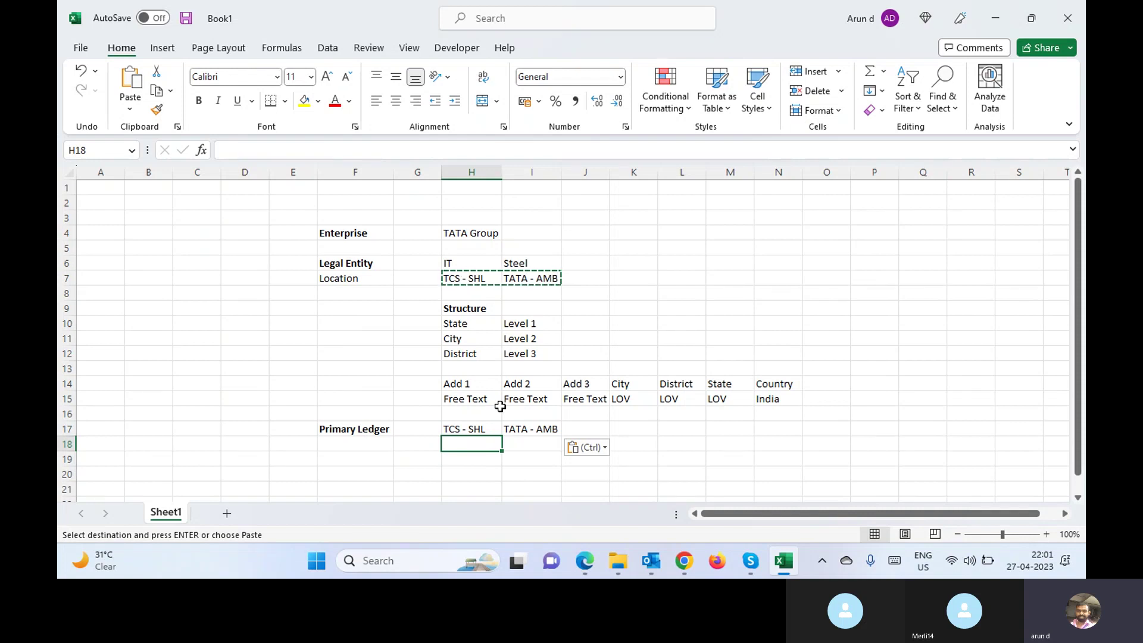
# Step: Enter "Business Unit" in cell F19 below the Primary Ledger label
pyautogui.click(334, 461)
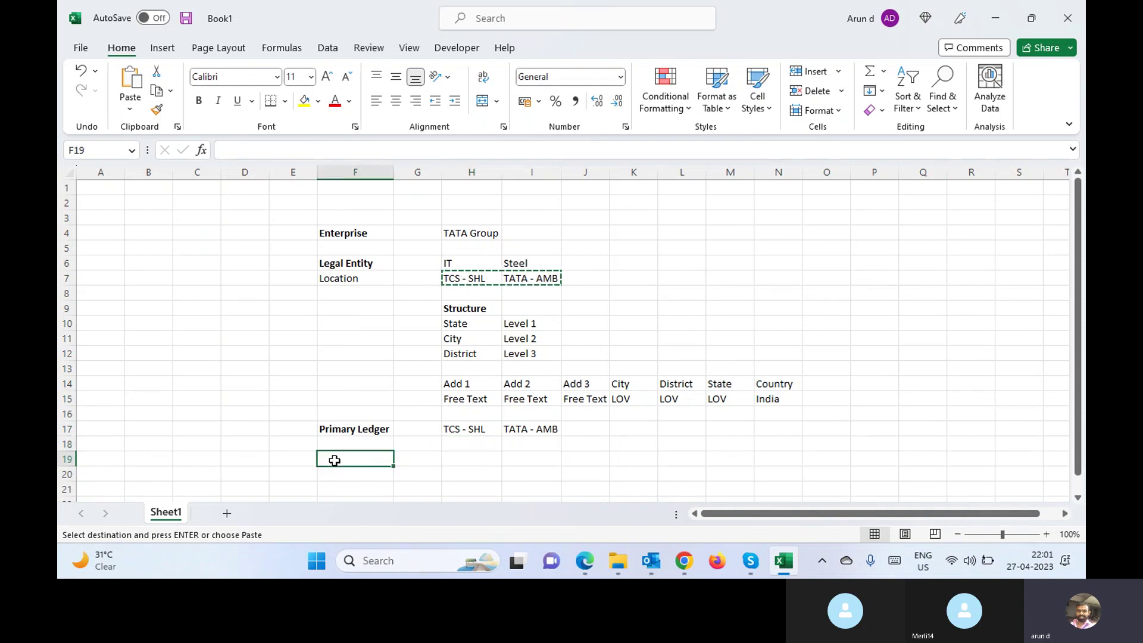
pyautogui.write('Business')
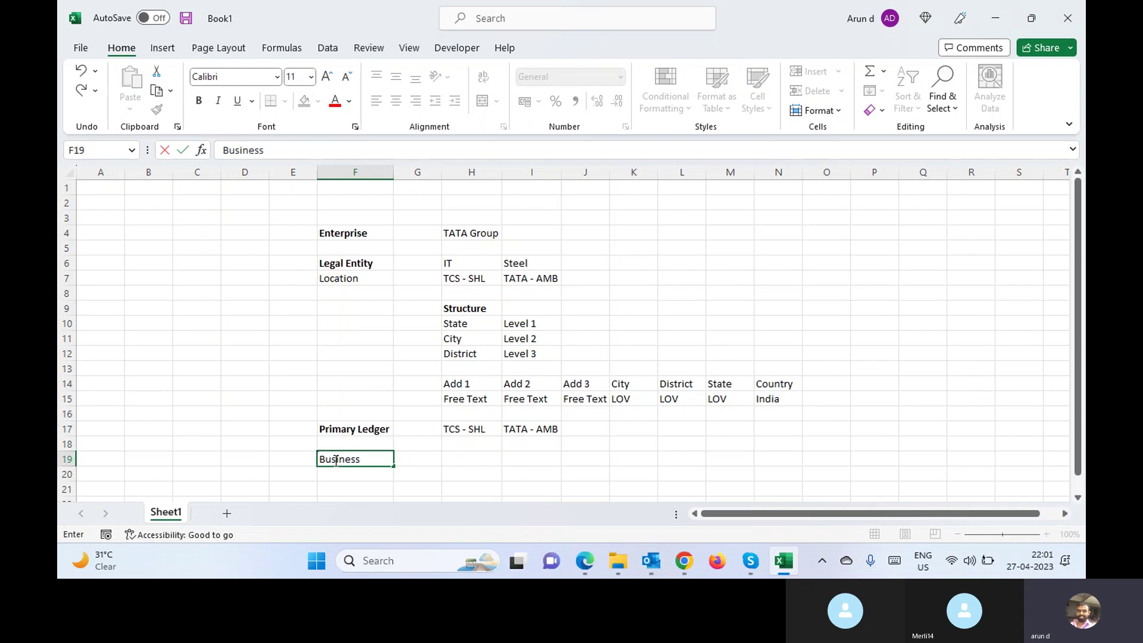
pyautogui.write(' Unit')
pyautogui.press('Tab')
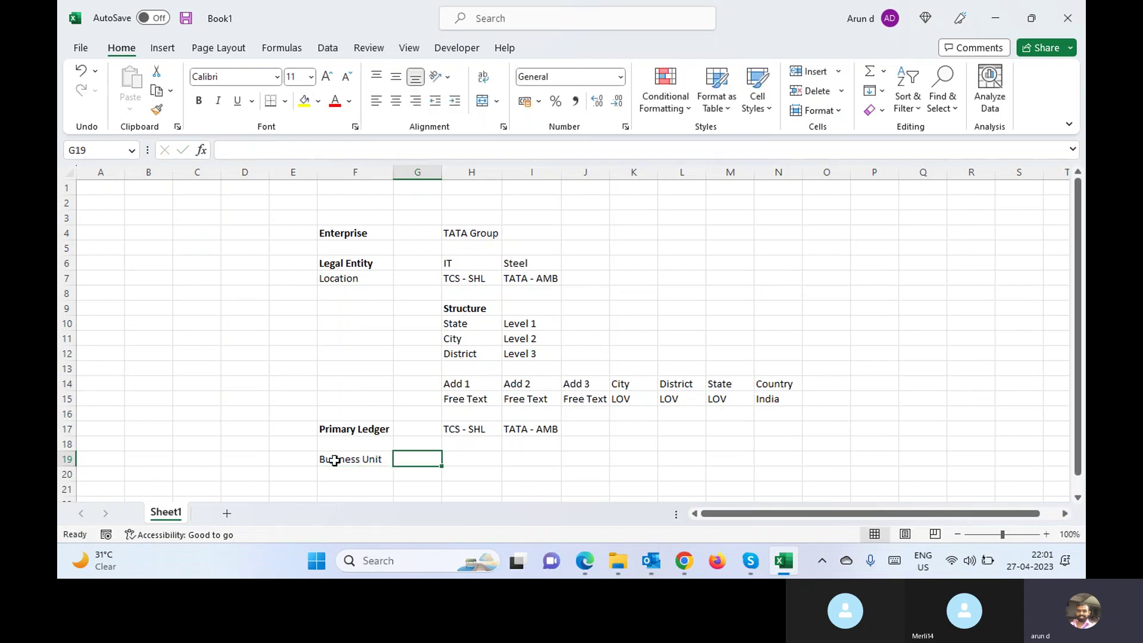
# Step: Copy "TCS - SHL" and "TATA - AMB" from H17:I17 to H19:I19 and make the Business Unit label bold
pyautogui.press('Right')
pyautogui.press('Up')
pyautogui.press('Up')
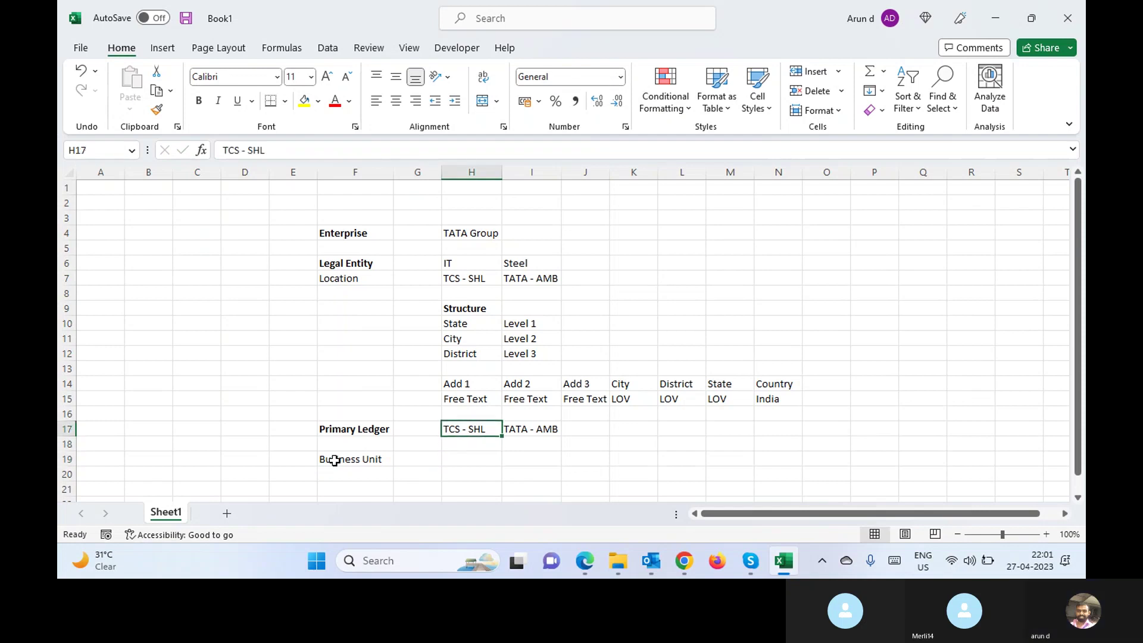
pyautogui.hotkey('shift', 'Right')
pyautogui.hotkey('ctrl', 'c')
pyautogui.press('Down')
pyautogui.press('Down')
pyautogui.hotkey('ctrl', 'v')
pyautogui.press('Right')
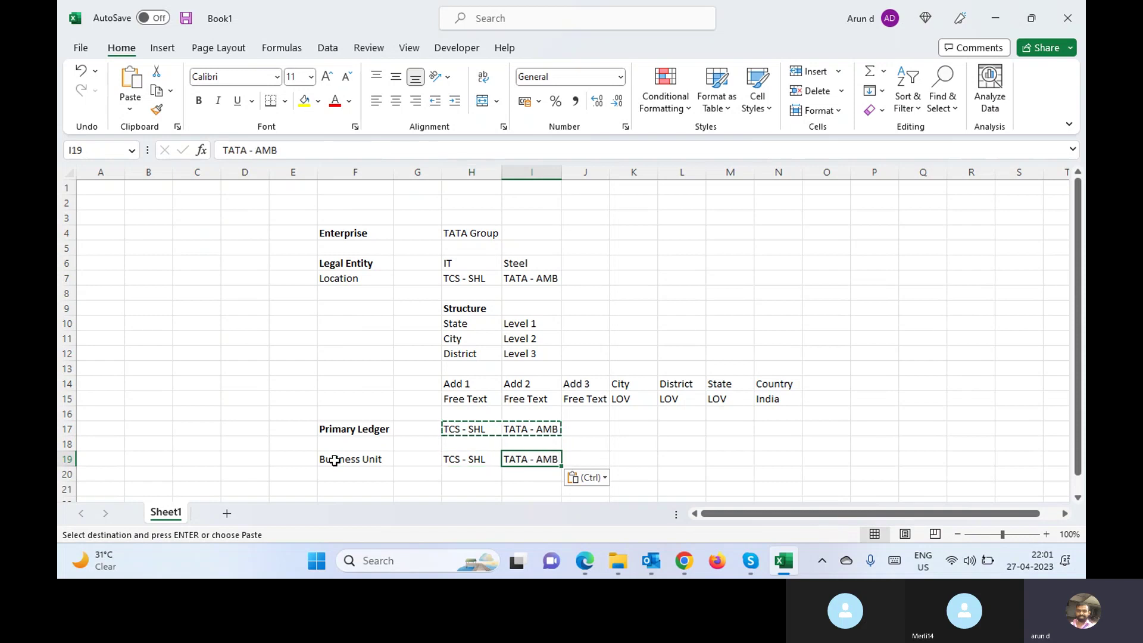
pyautogui.press('Right')
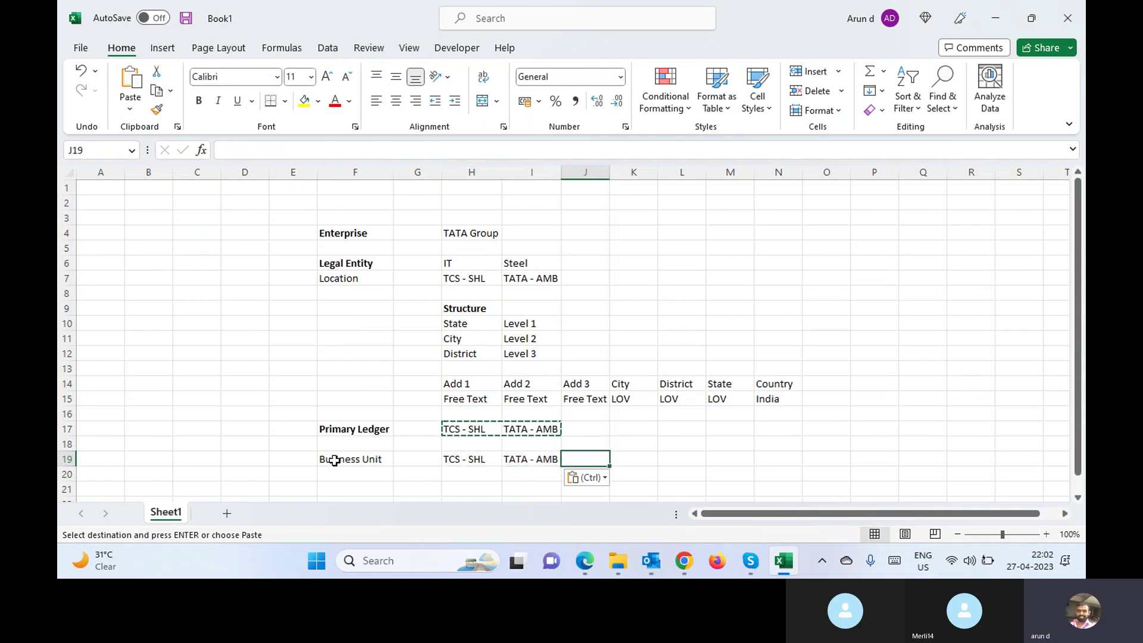
pyautogui.click(336, 460)
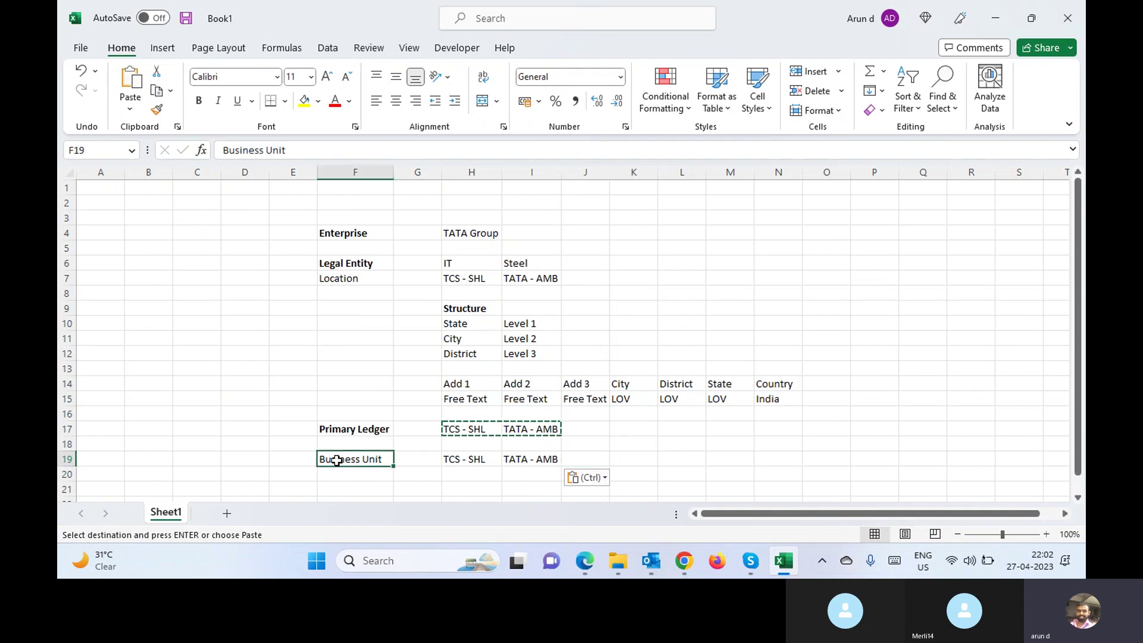
pyautogui.hotkey('ctrl', 'b')
# Step: Enter "Inventory" in bold in cell F21 below the Business Unit label
pyautogui.press('Down')
pyautogui.press('Down')
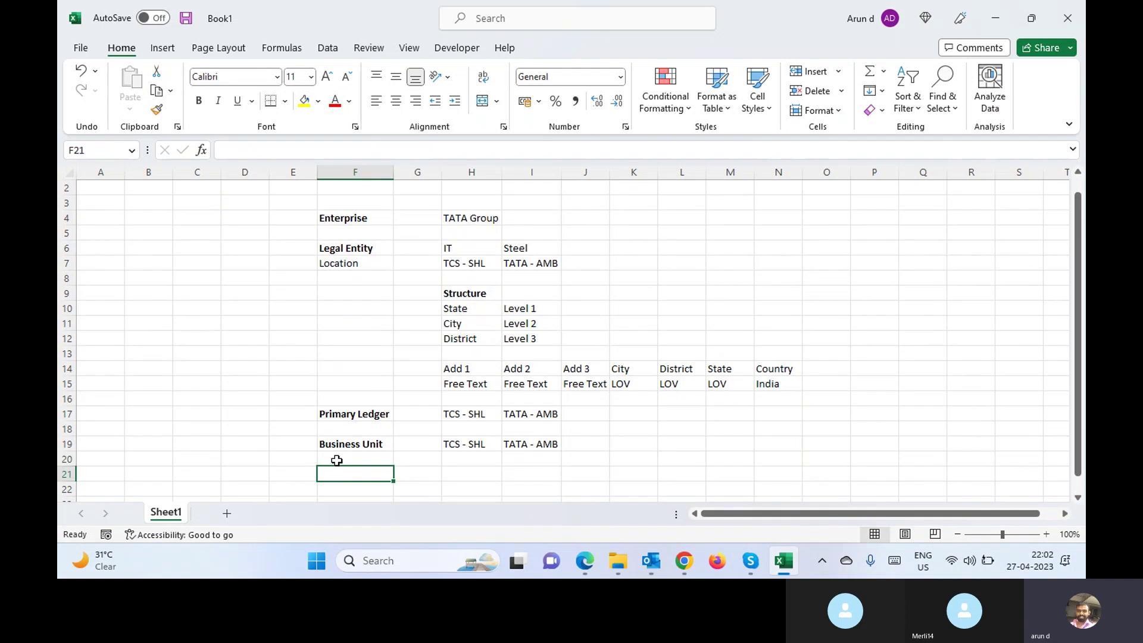
pyautogui.write('I')
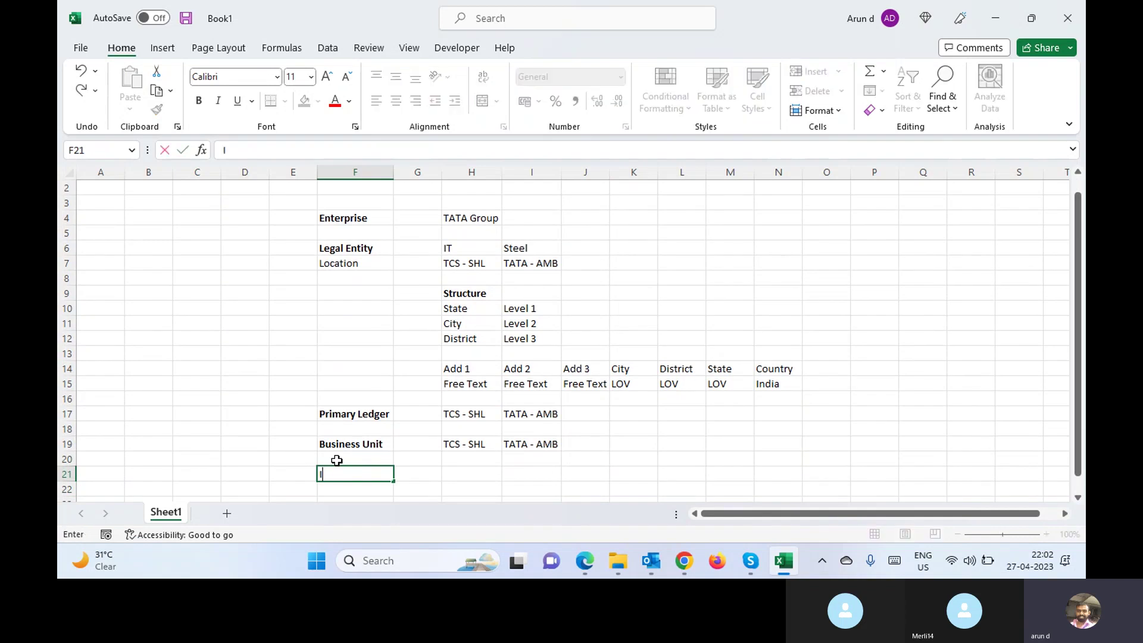
pyautogui.write('nventory')
pyautogui.press('Tab')
pyautogui.press('Left')
pyautogui.hotkey('ctrl', 'b')
# Step: Copy "TATA - AMB" from I19 to I21 in the Inventory row
pyautogui.press('Right')
pyautogui.press('Right')
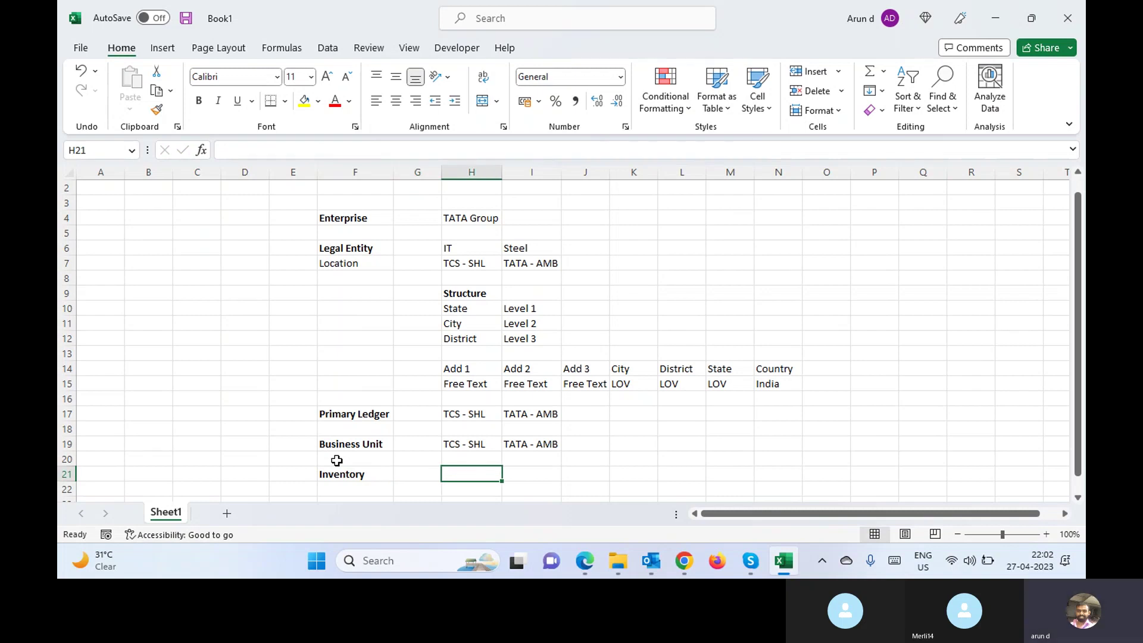
pyautogui.press('Right')
pyautogui.press('Up')
pyautogui.press('Up')
pyautogui.hotkey('ctrl', 'c')
pyautogui.press('Down')
pyautogui.press('Down')
pyautogui.hotkey('ctrl', 'v')
# Step: Review the whole structure in E3:P22, including the Enterprise, Legal Entity and Location labels
pyautogui.press('Left')
pyautogui.press('Left')
pyautogui.press('Down')
pyautogui.press('Up')
pyautogui.press('Up')
pyautogui.press('Up')
pyautogui.press('Up')
pyautogui.press('Up')
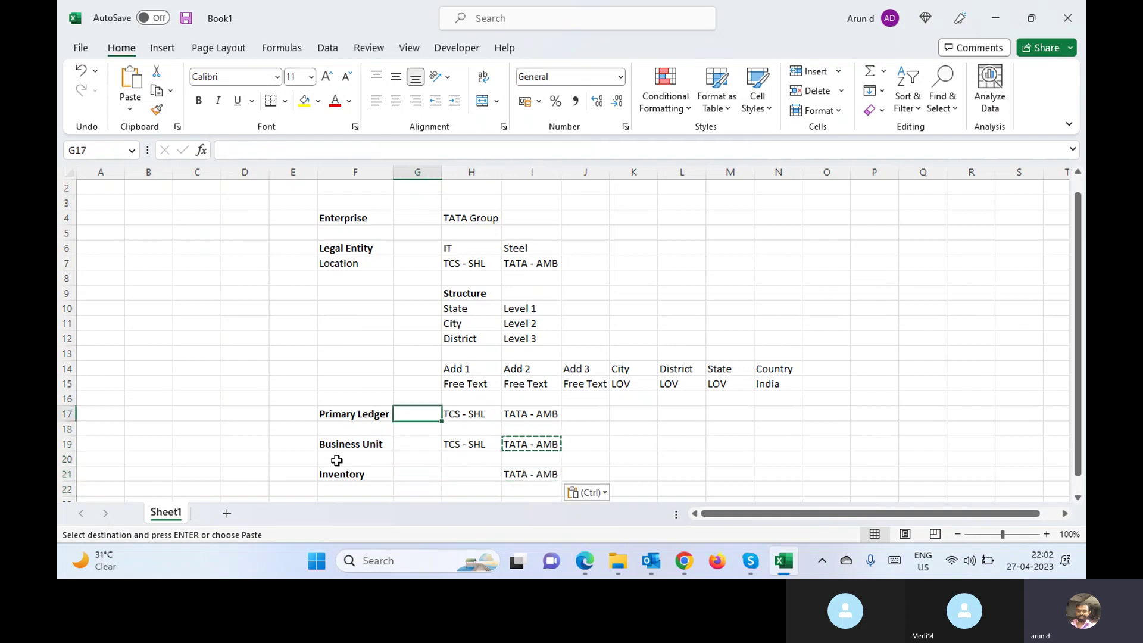
pyautogui.moveTo(289, 201); pyautogui.dragTo(369, 278)
pyautogui.moveTo(447, 313); pyautogui.dragTo(888, 493)
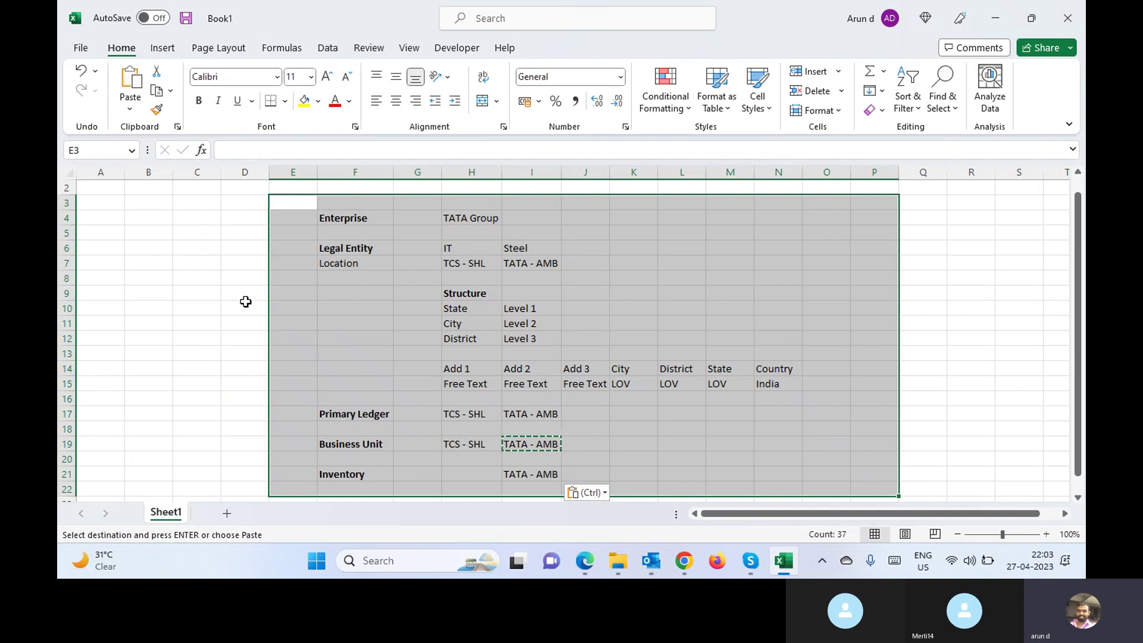
pyautogui.click(351, 219)
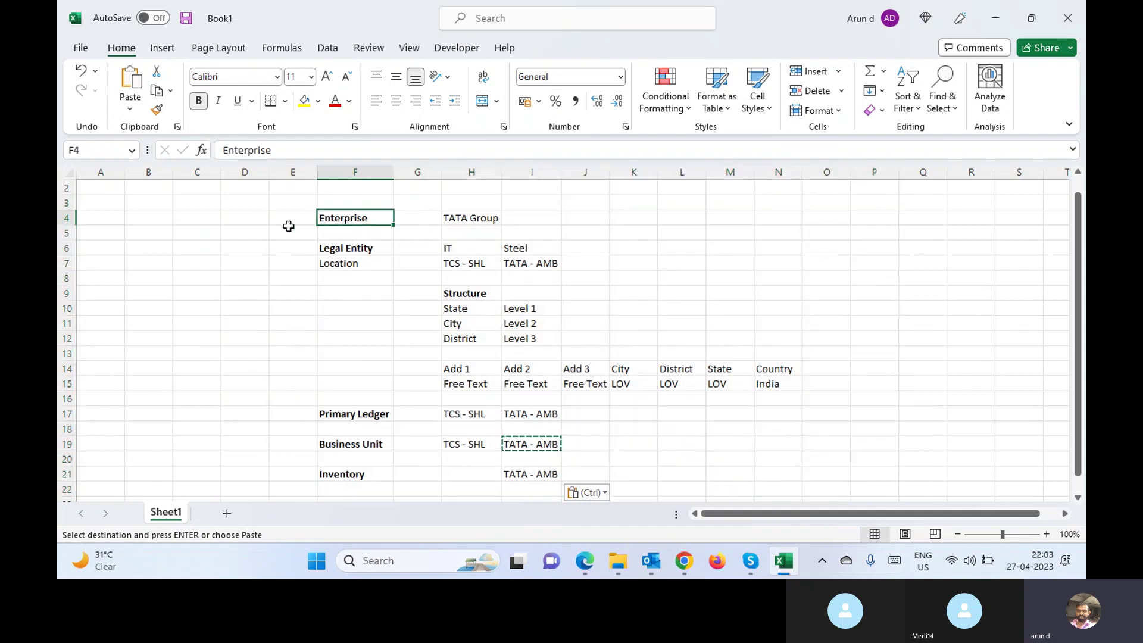
pyautogui.click(349, 251)
pyautogui.click(357, 265)
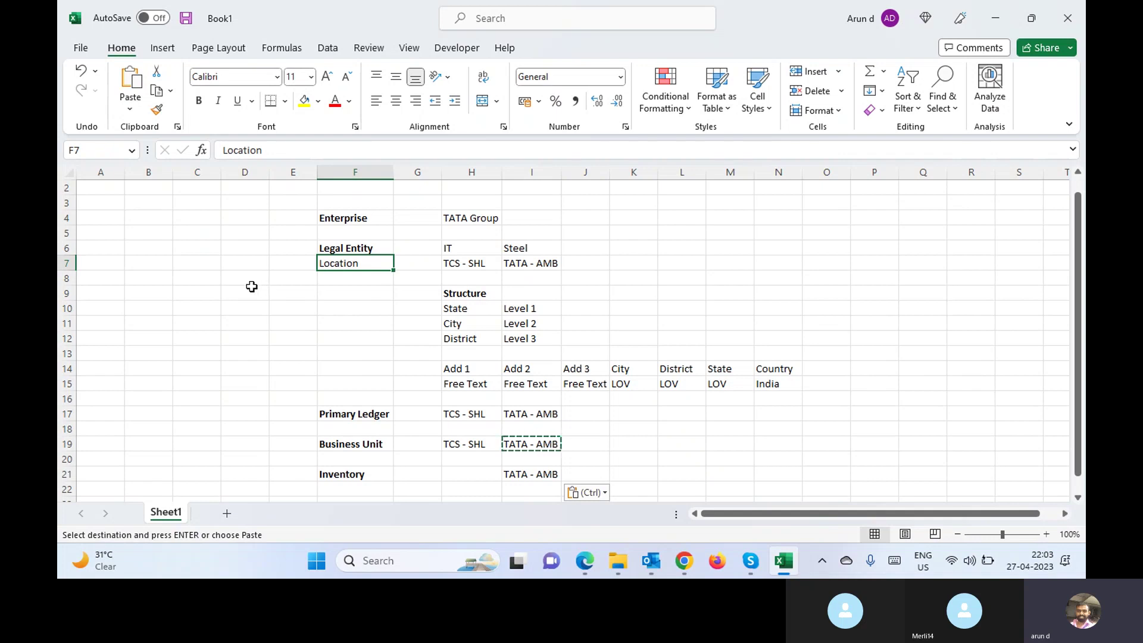
# Step: Enter "Payroll Unit" in D6 beside the Legal Entity row and fit column D's width to its contents
pyautogui.click(288, 250)
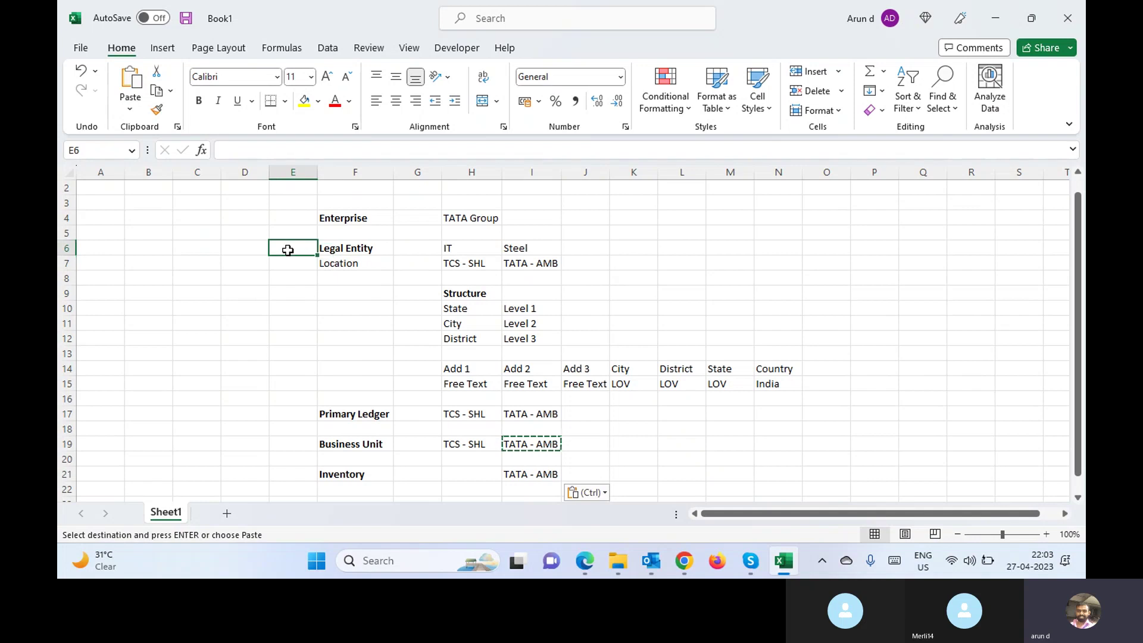
pyautogui.press('Left')
pyautogui.write('Pay')
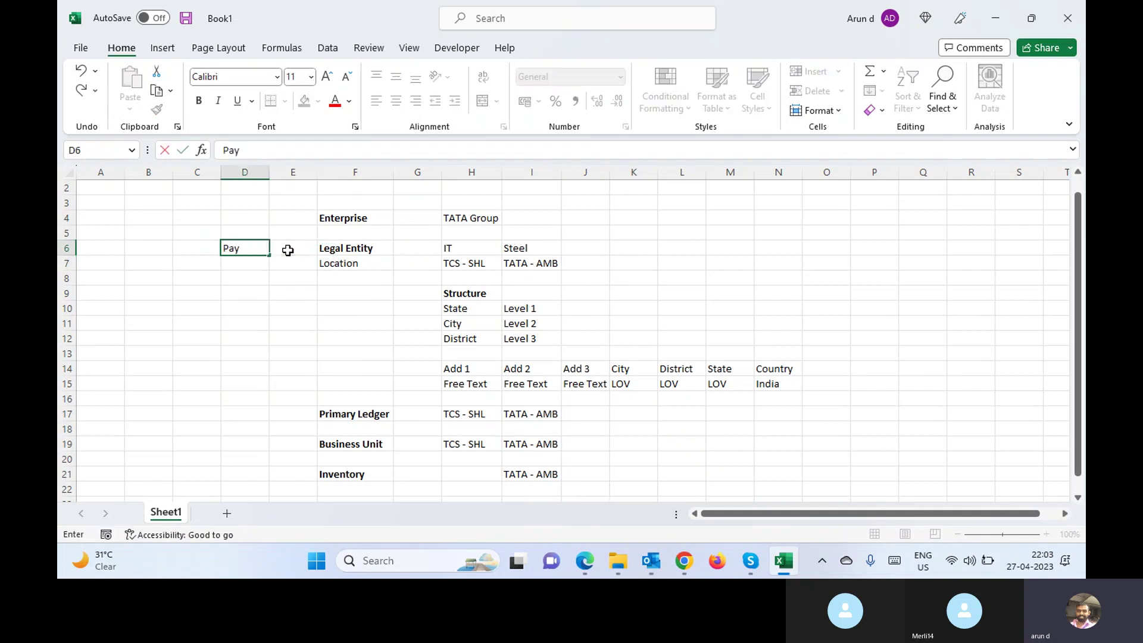
pyautogui.write('roll Unit')
pyautogui.click(290, 251)
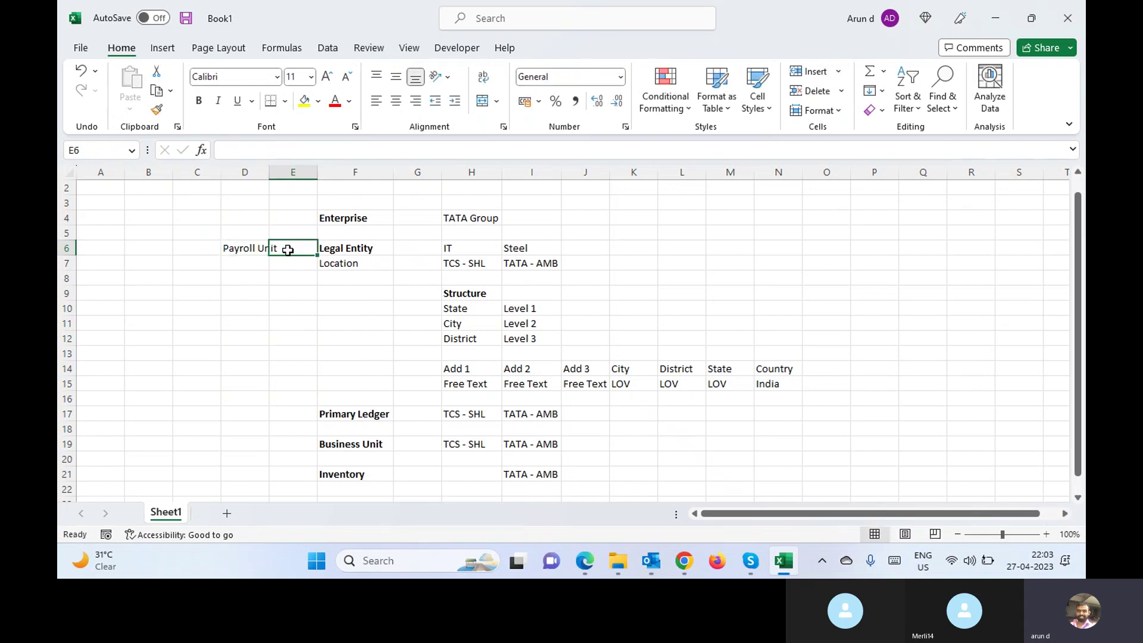
pyautogui.doubleClick(269, 172)
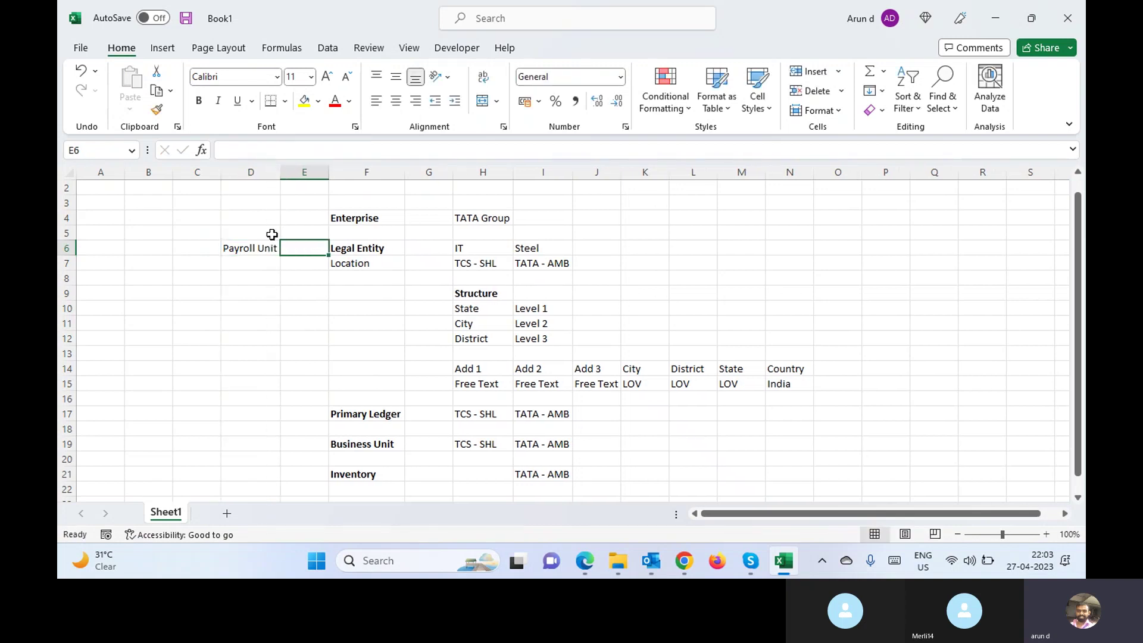
# Step: Review the Payroll Unit label in D6 against the Legal Entity label in F6
pyautogui.click(254, 250)
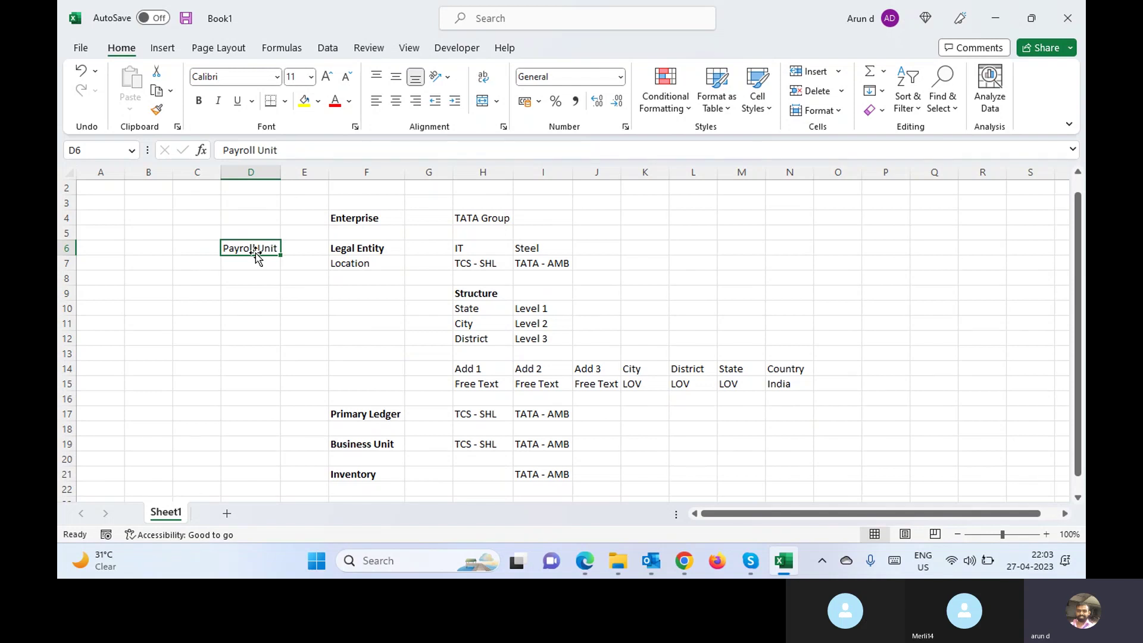
pyautogui.click(376, 249)
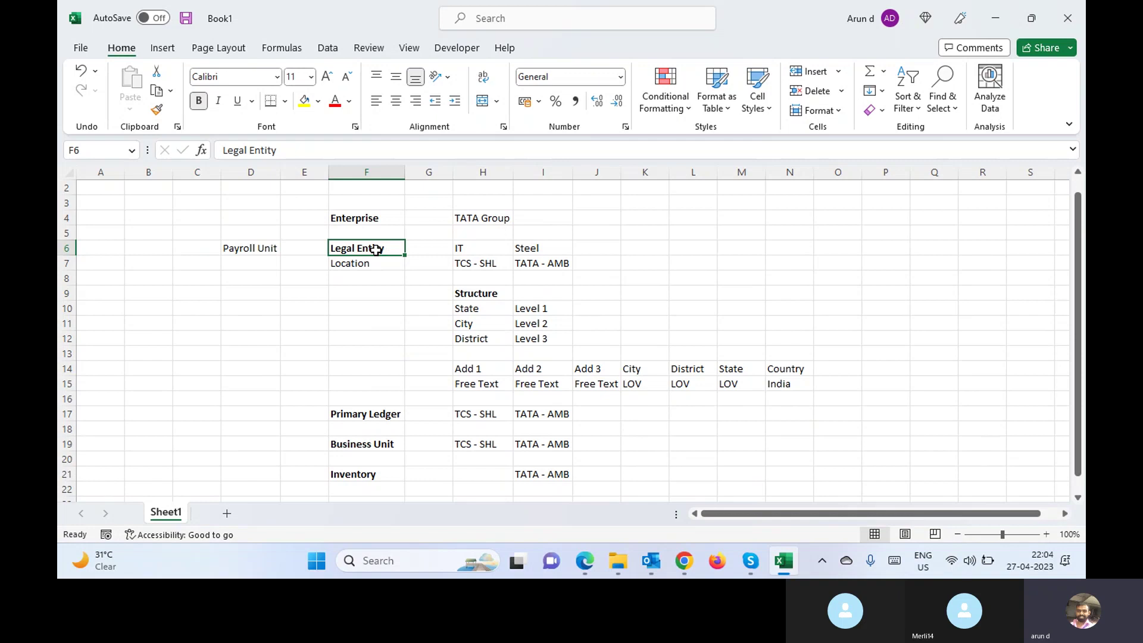
pyautogui.press('Left')
pyautogui.press('Left')
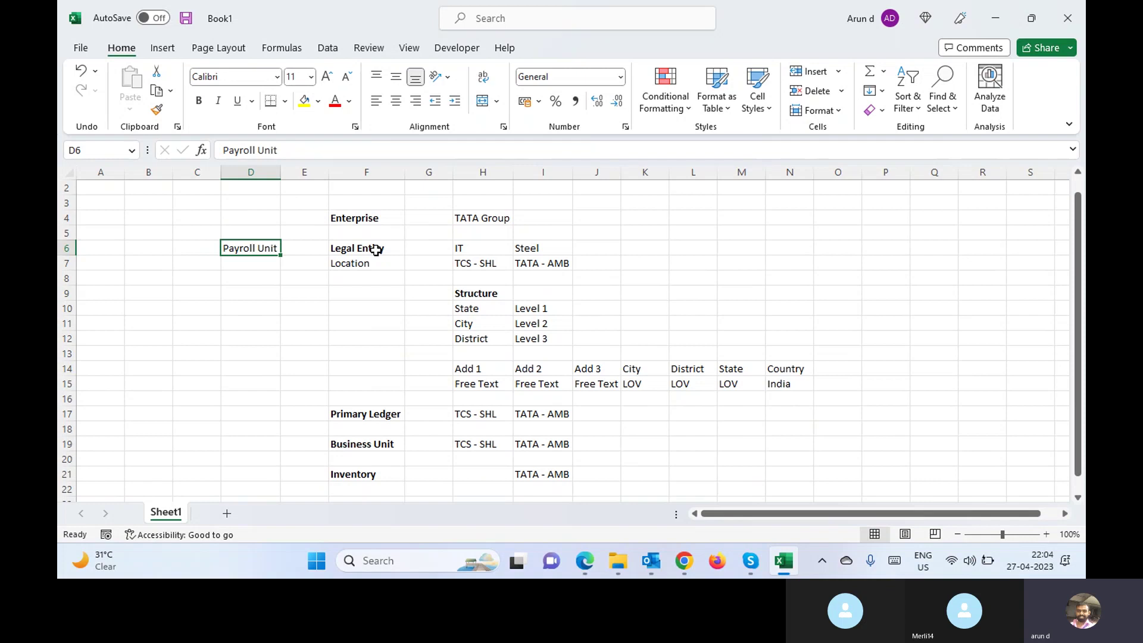
pyautogui.press('Up')
pyautogui.press('Up')
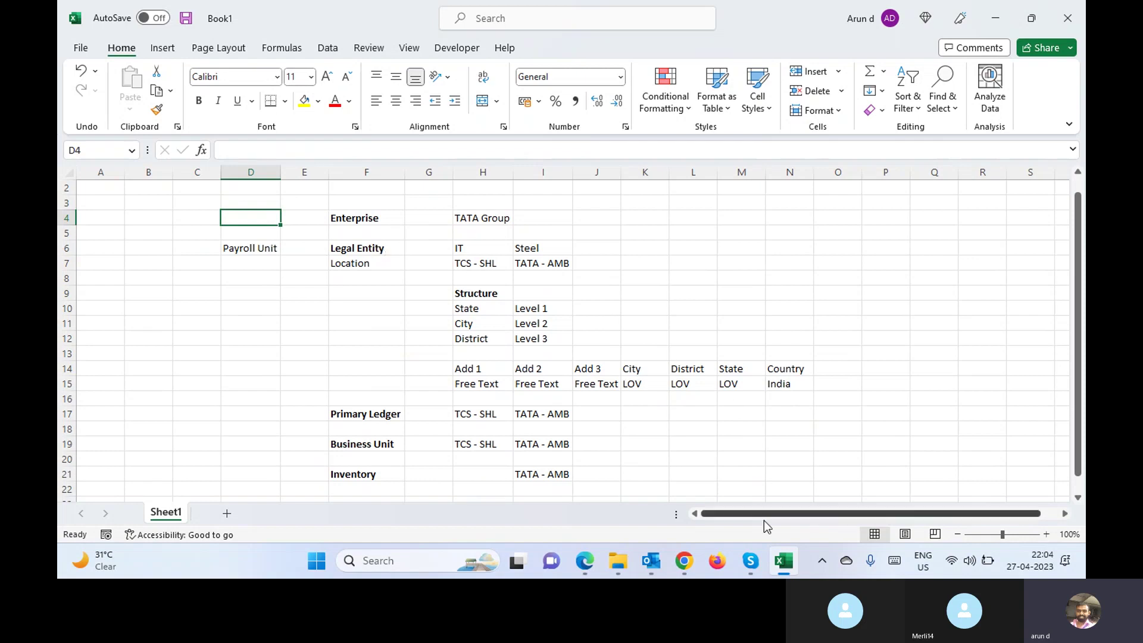
# Step: Check the Skype call window and return to the Excel workbook
pyautogui.moveTo(751, 567)
pyautogui.click(758, 488)
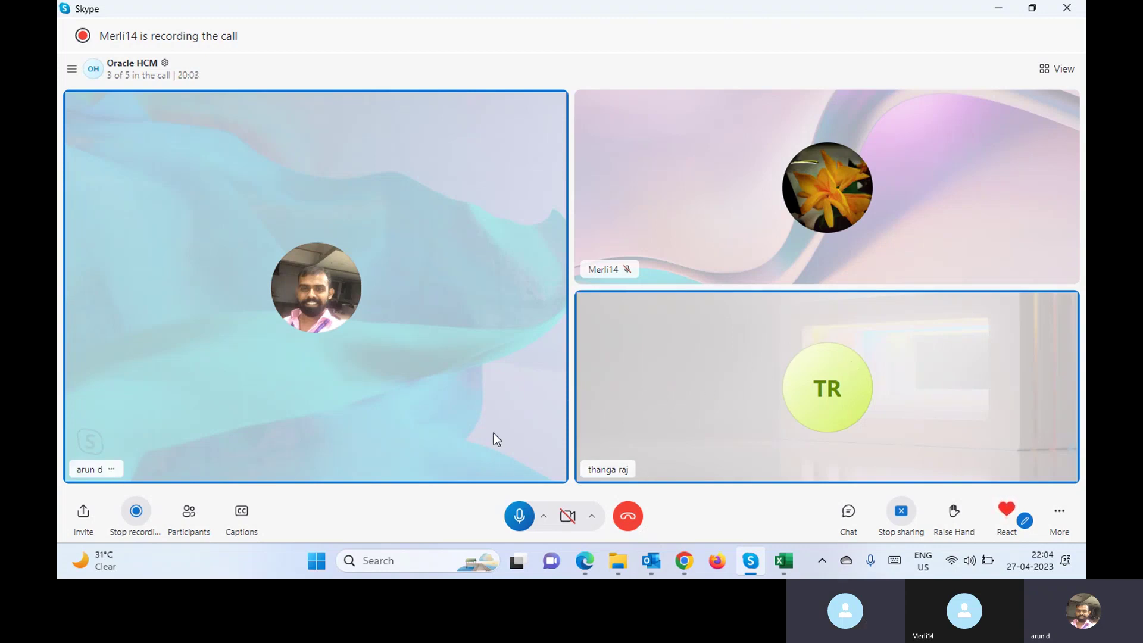
pyautogui.click(1000, 9)
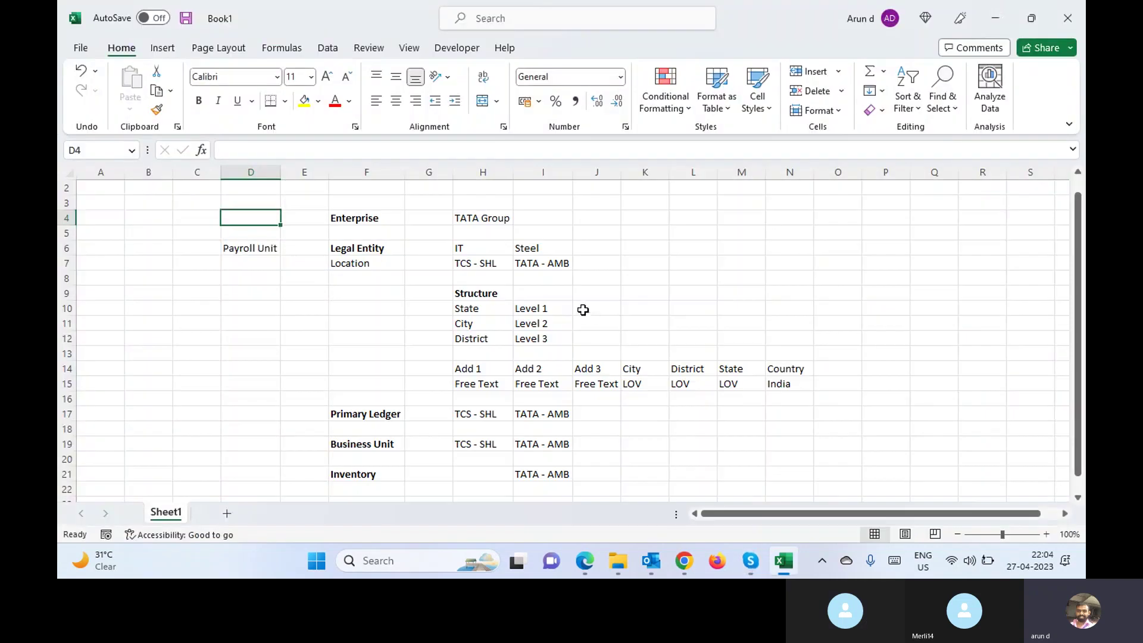
pyautogui.click(684, 296)
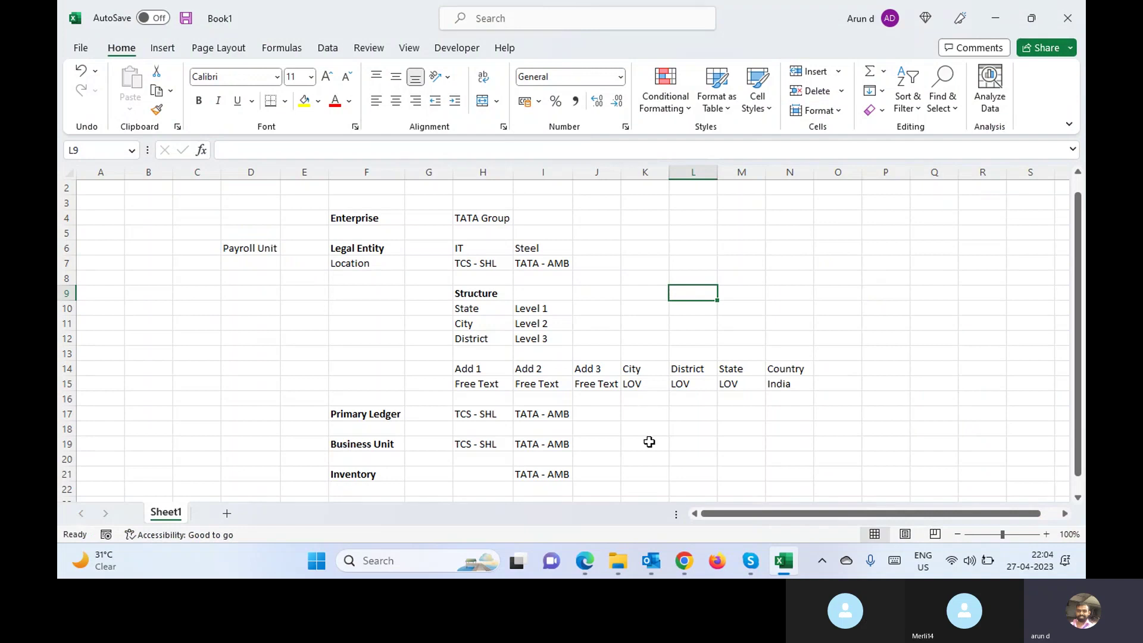
# Step: Switch to Oracle Fusion Cloud Applications in Chrome and open Setup and Maintenance
pyautogui.moveTo(683, 559)
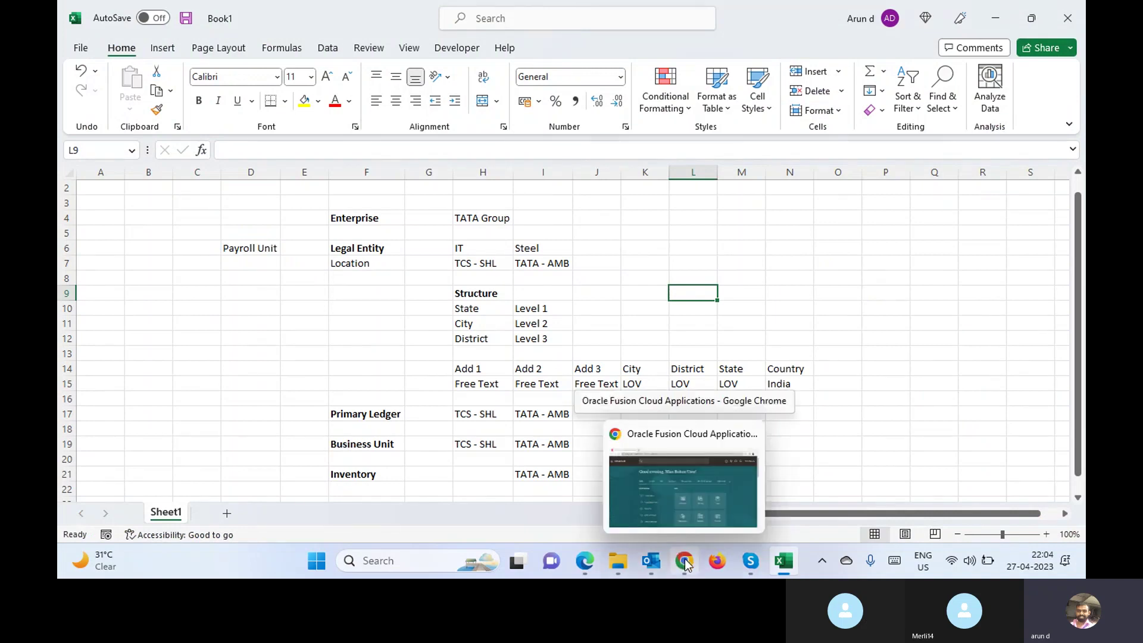
pyautogui.click(684, 560)
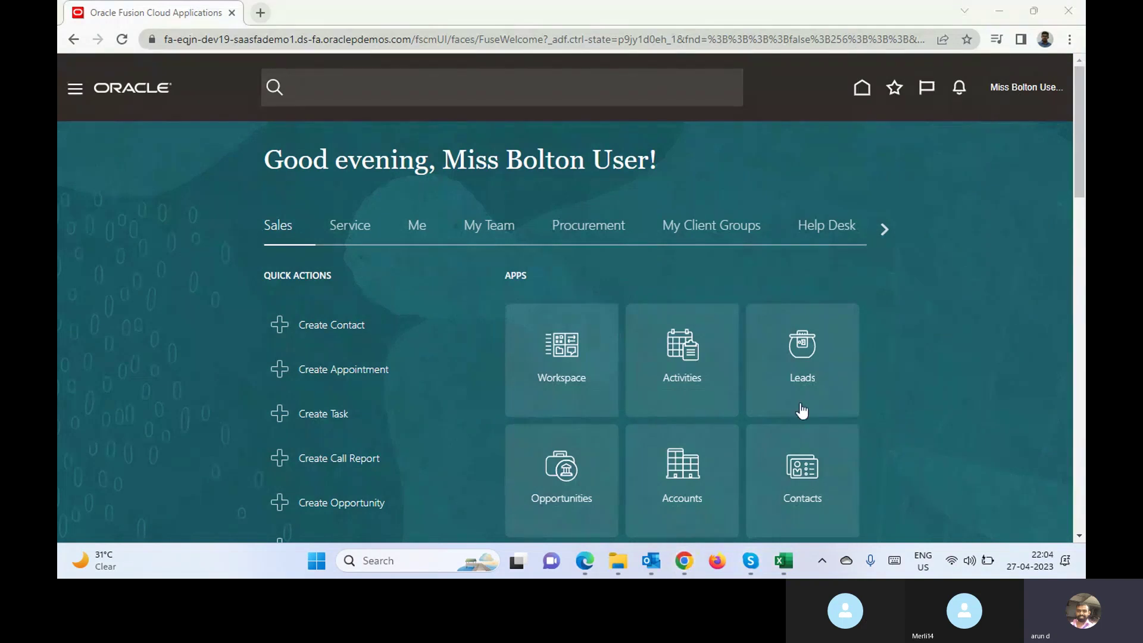
pyautogui.click(755, 561)
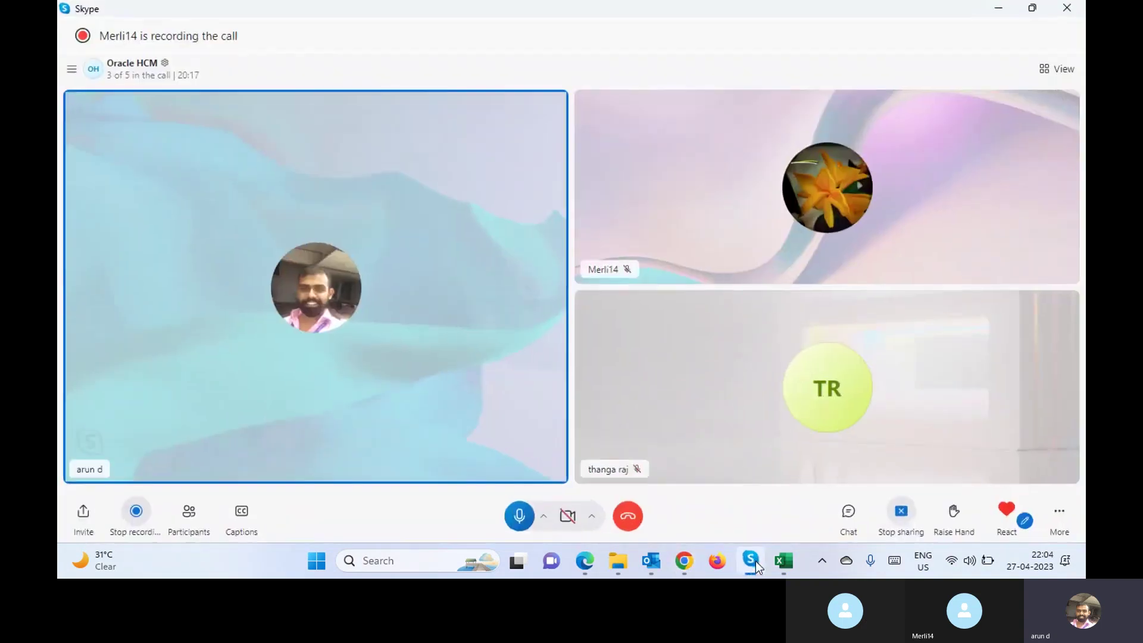
pyautogui.click(755, 561)
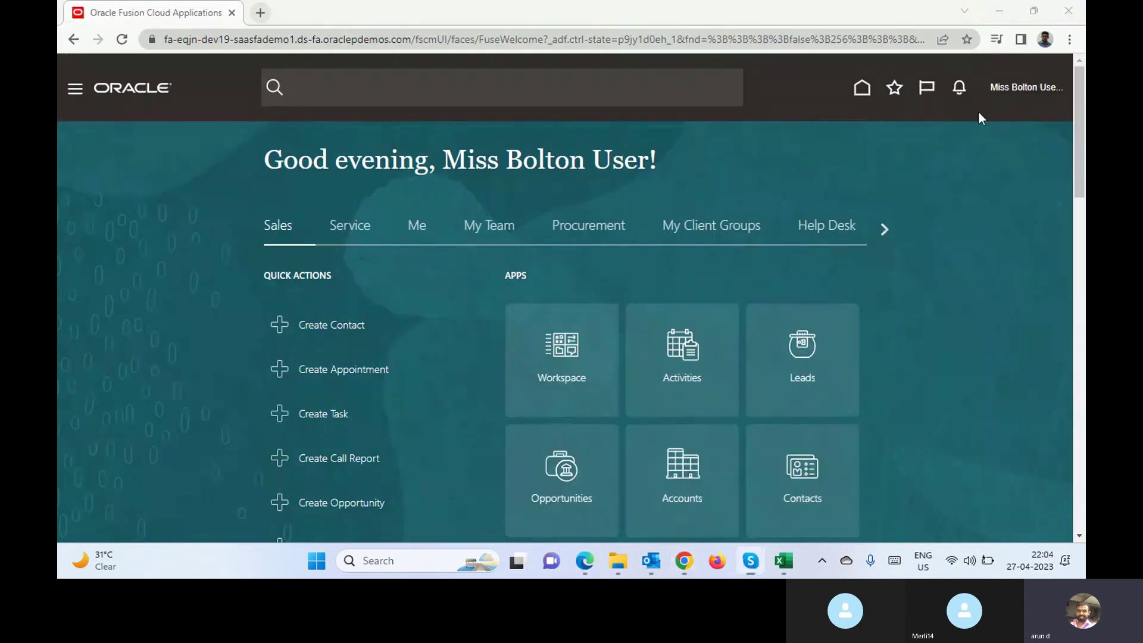
pyautogui.click(1046, 95)
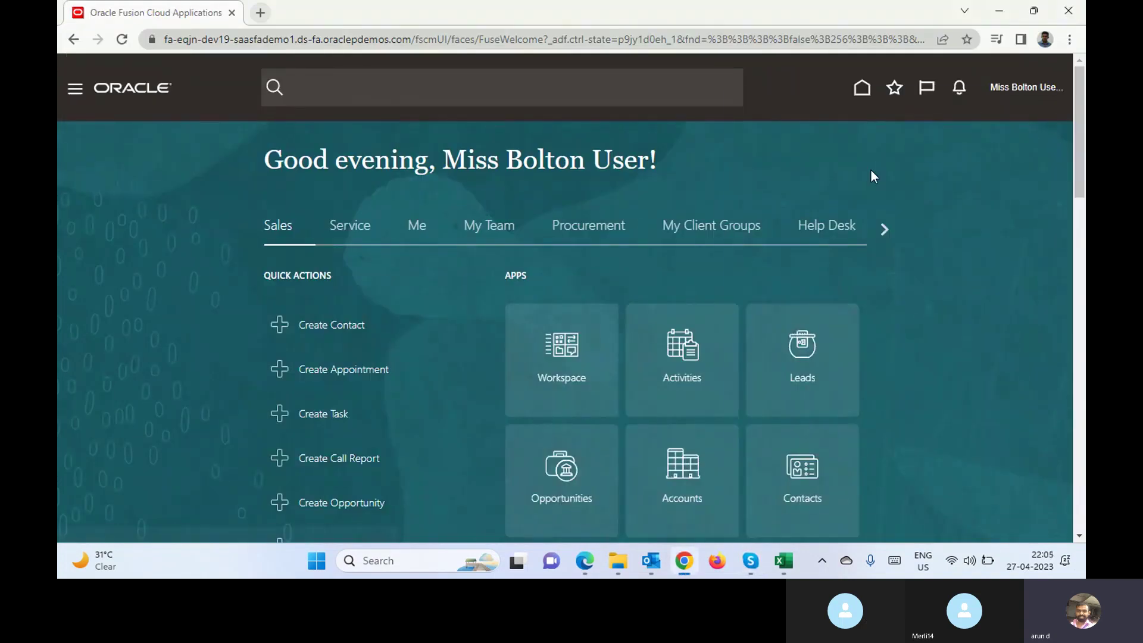
pyautogui.click(822, 313)
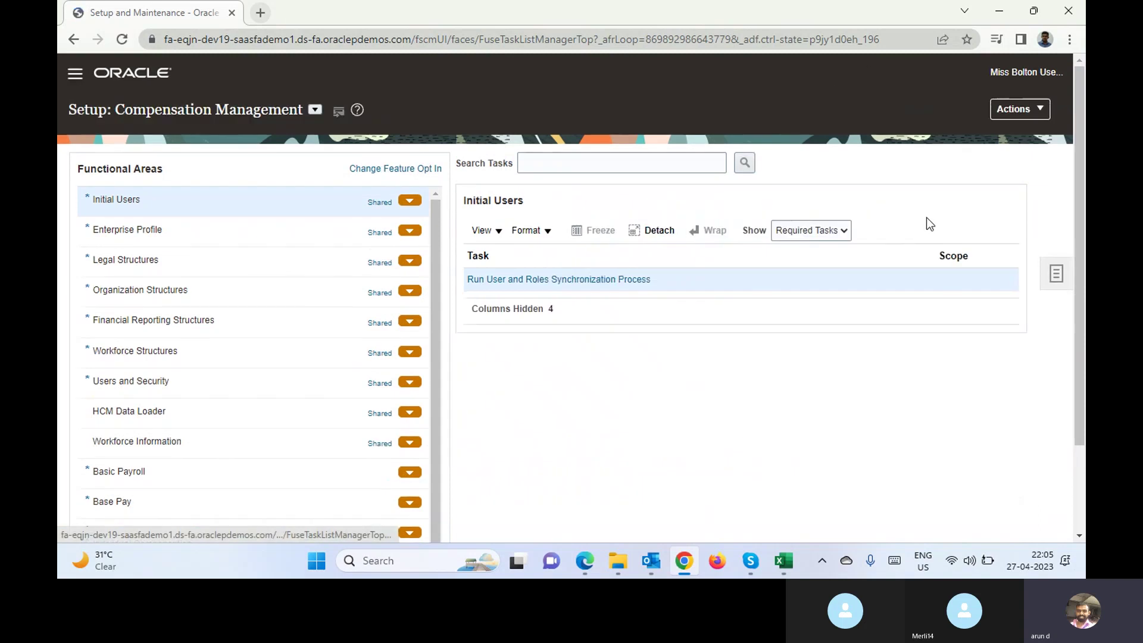
# Step: View the Setup and Maintenance task search page and return to the Compensation Management setup
pyautogui.click(1055, 275)
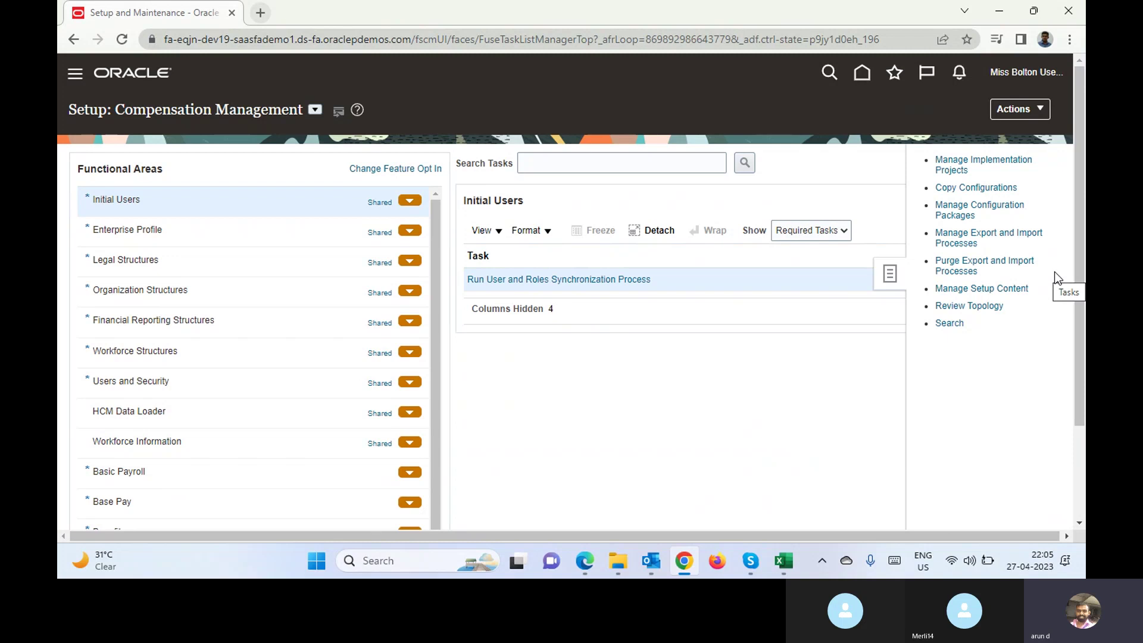
pyautogui.click(938, 323)
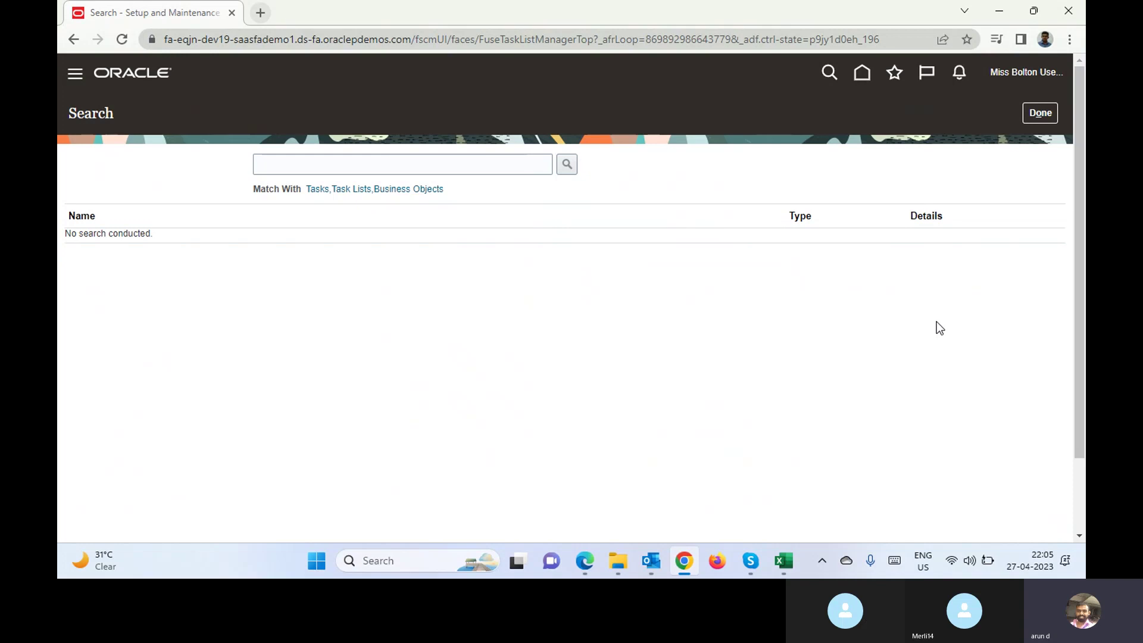
pyautogui.click(1043, 114)
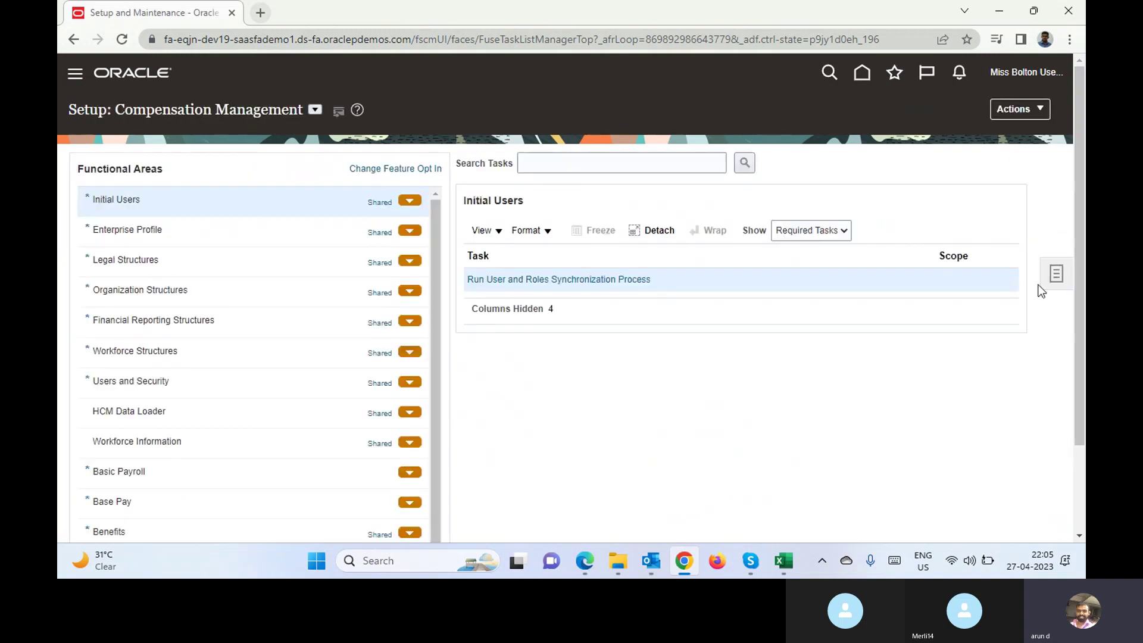
# Step: Open the Manage Implementation Projects page from the setup tasks
pyautogui.click(1057, 284)
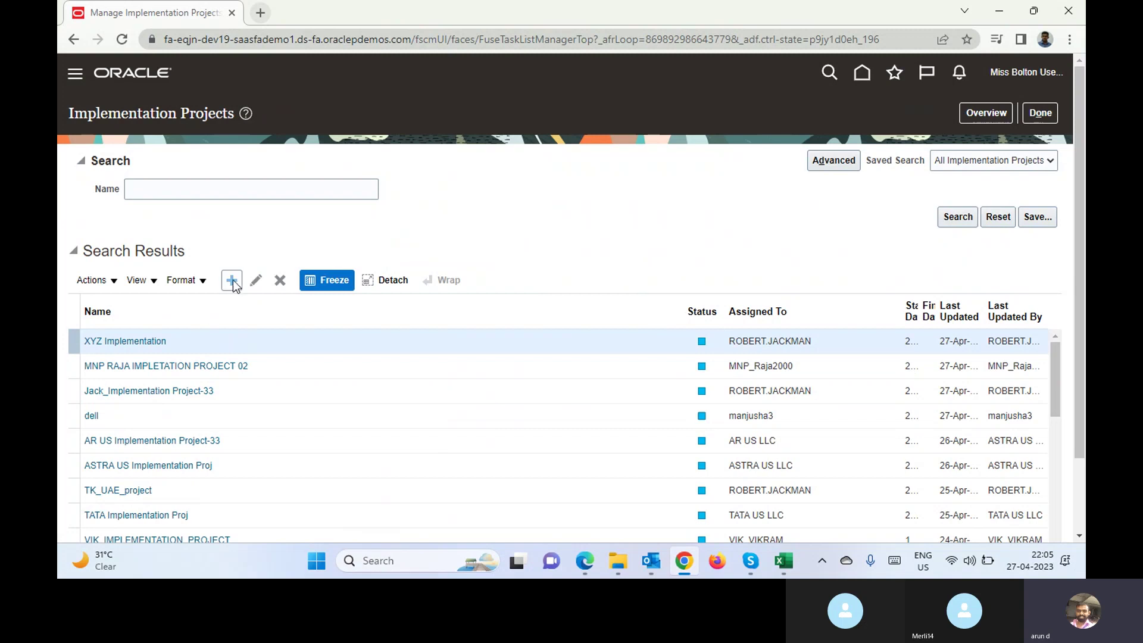
pyautogui.click(1041, 113)
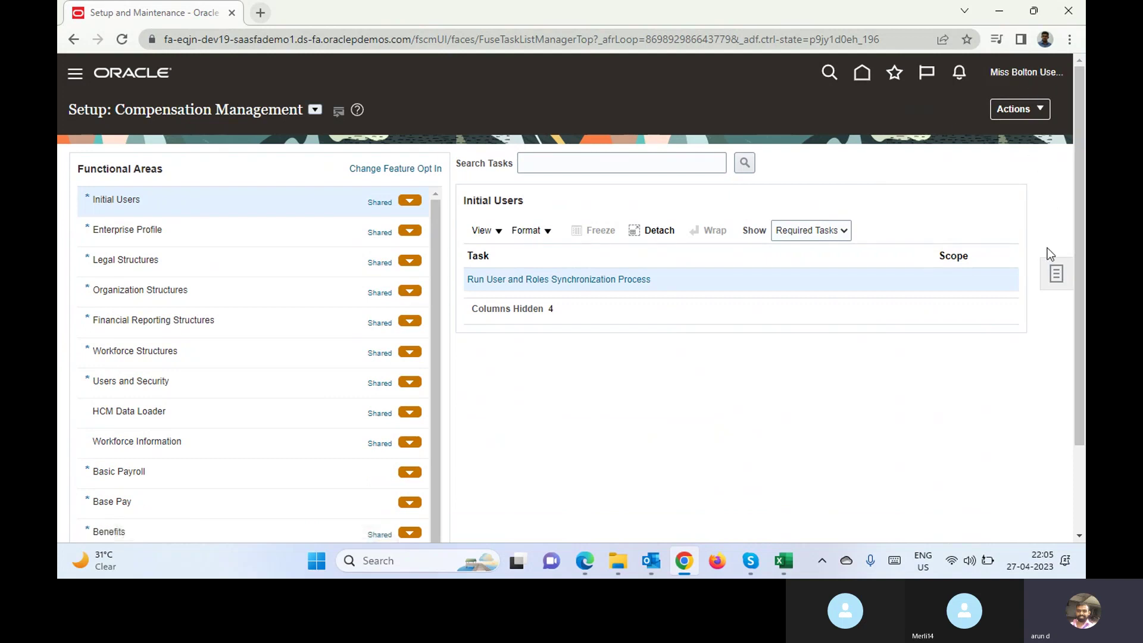
pyautogui.click(1056, 275)
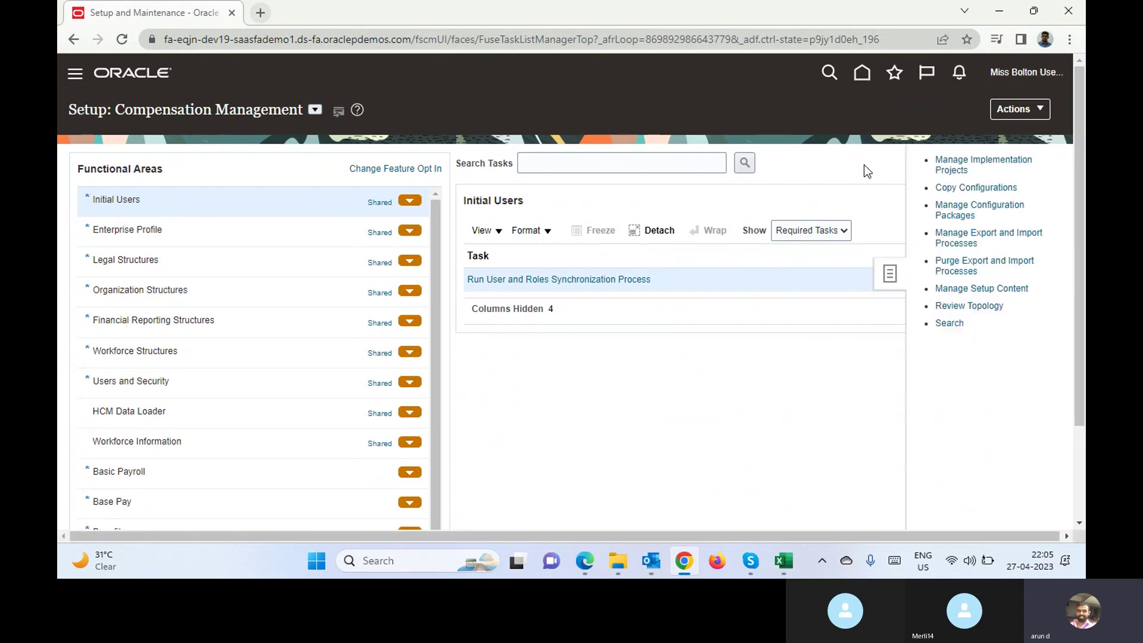
pyautogui.click(963, 171)
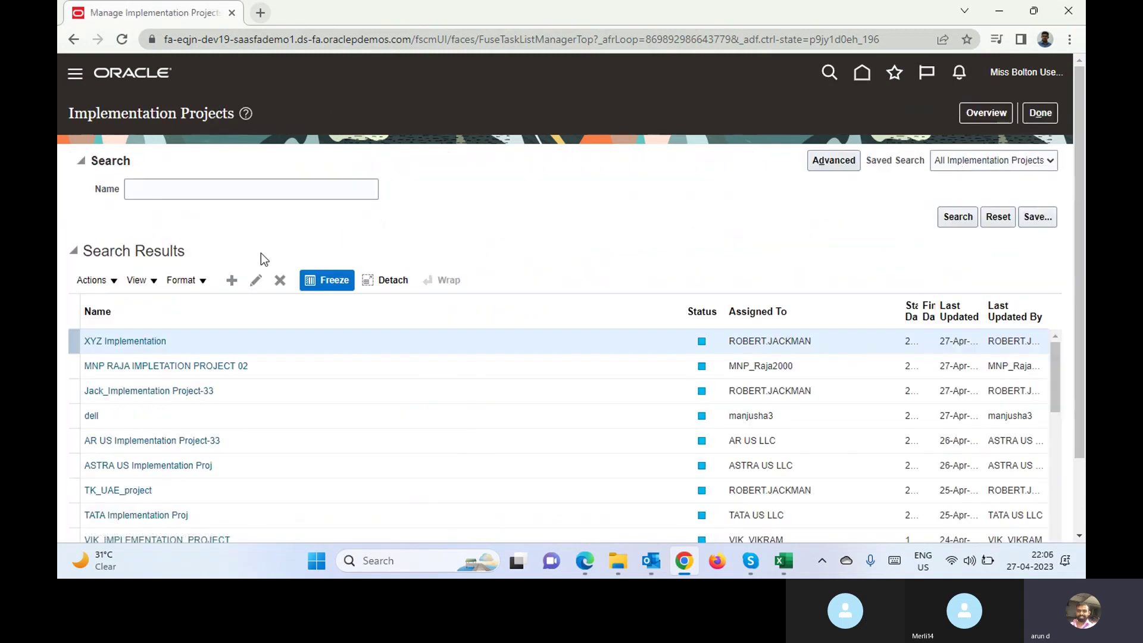
# Step: Start a new implementation project, keep its default name, code and start date, and proceed to selecting offerings
pyautogui.click(235, 278)
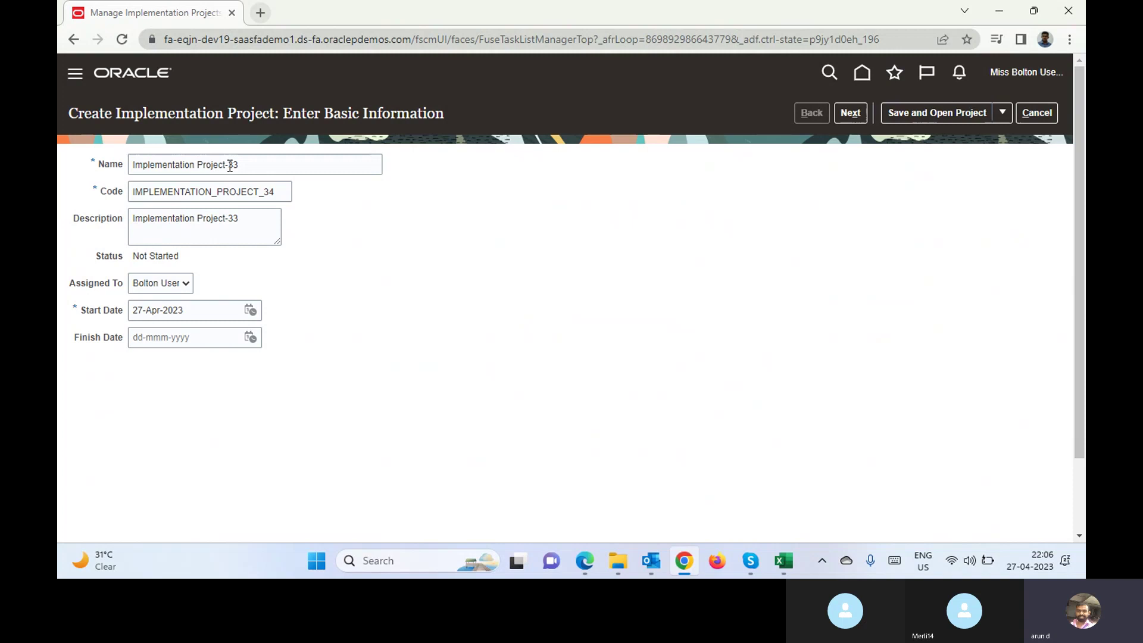
pyautogui.tripleClick(163, 160)
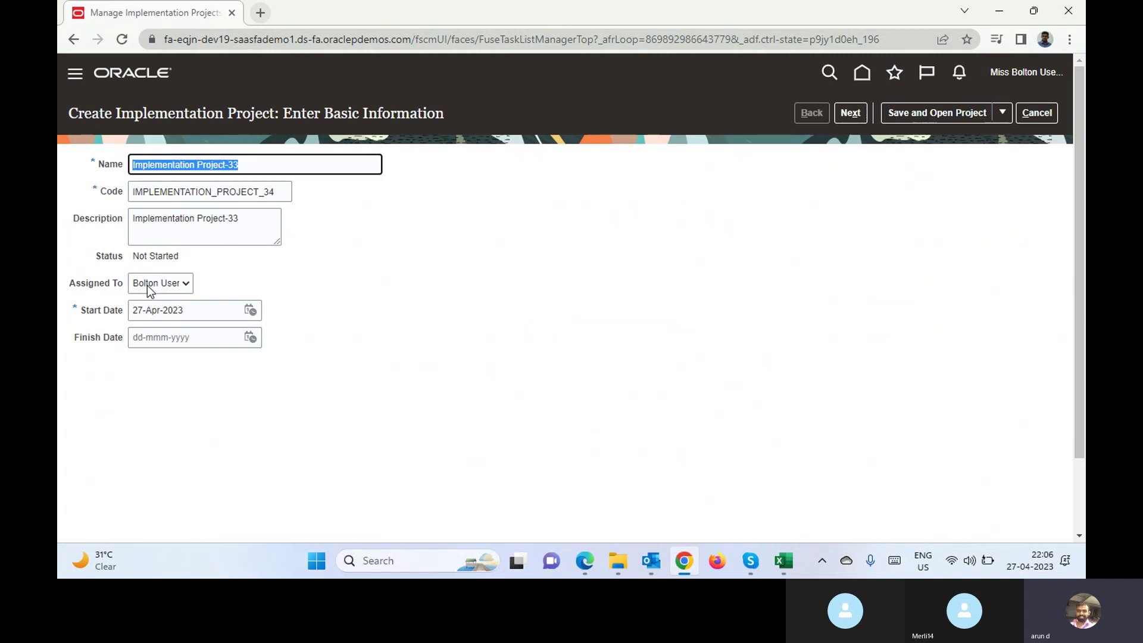
pyautogui.doubleClick(160, 307)
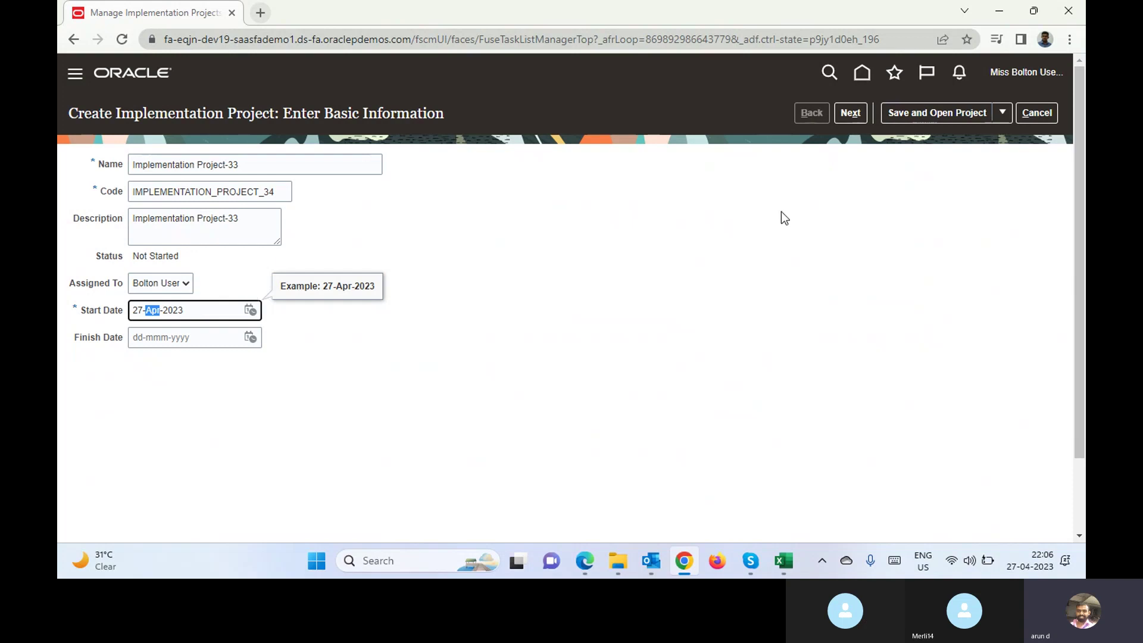
pyautogui.click(849, 111)
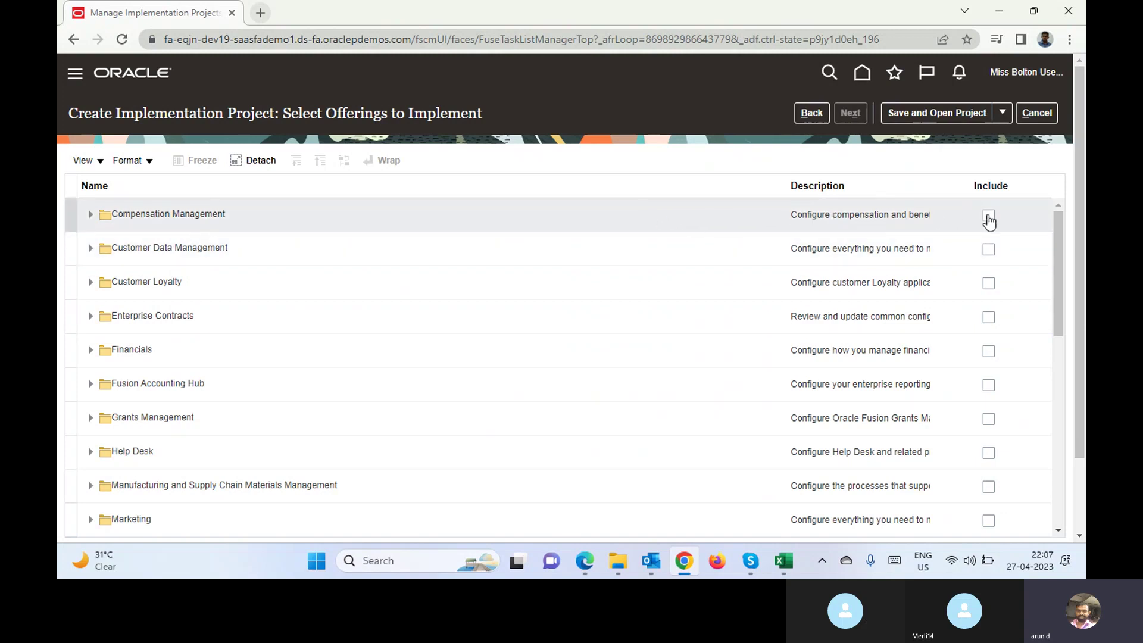
# Step: Include Compensation Management with Workforce Profiles, Benefits, Individual and Workforce Compensation, Total Compensation Statements, Absence Management and Human Resources Business Intelligence Analytics
pyautogui.click(988, 216)
pyautogui.click(988, 217)
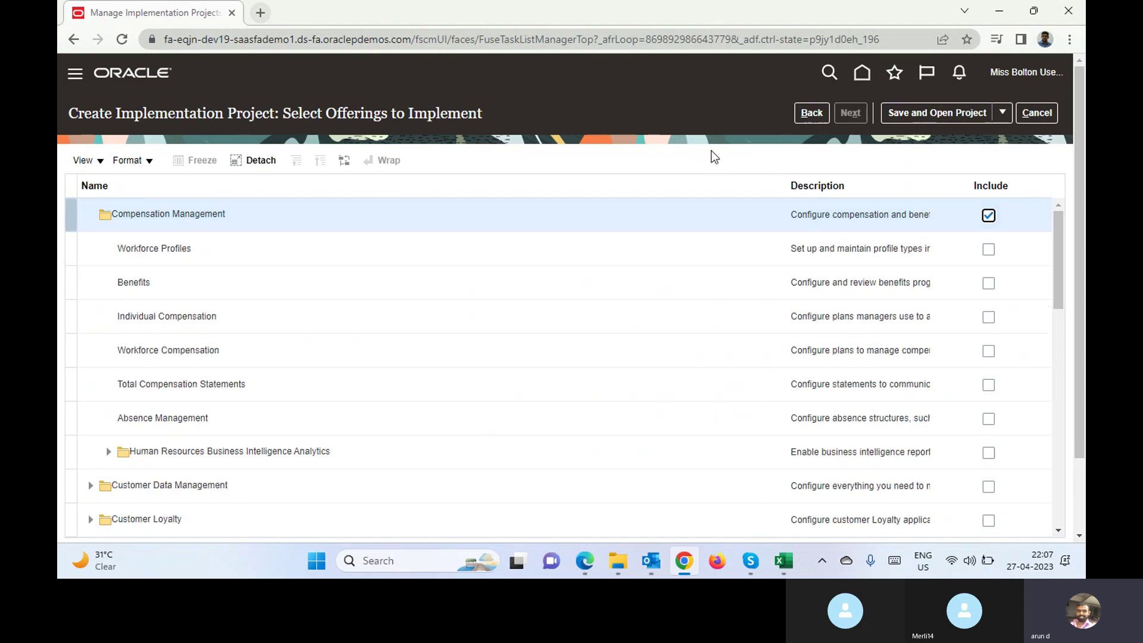
pyautogui.click(988, 249)
pyautogui.click(987, 286)
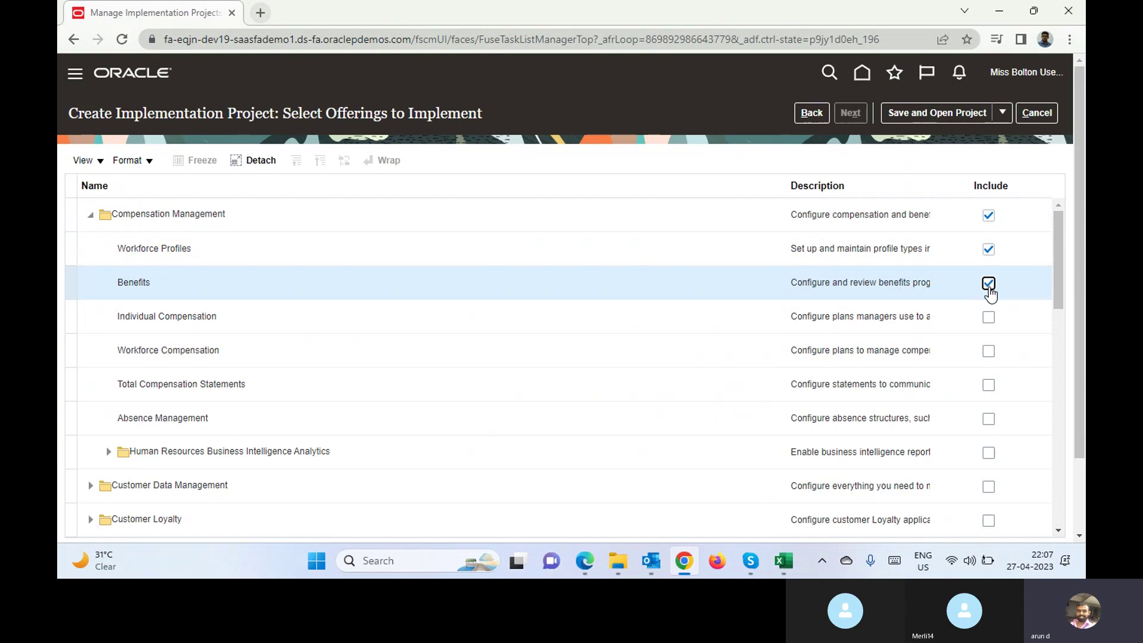
pyautogui.click(988, 323)
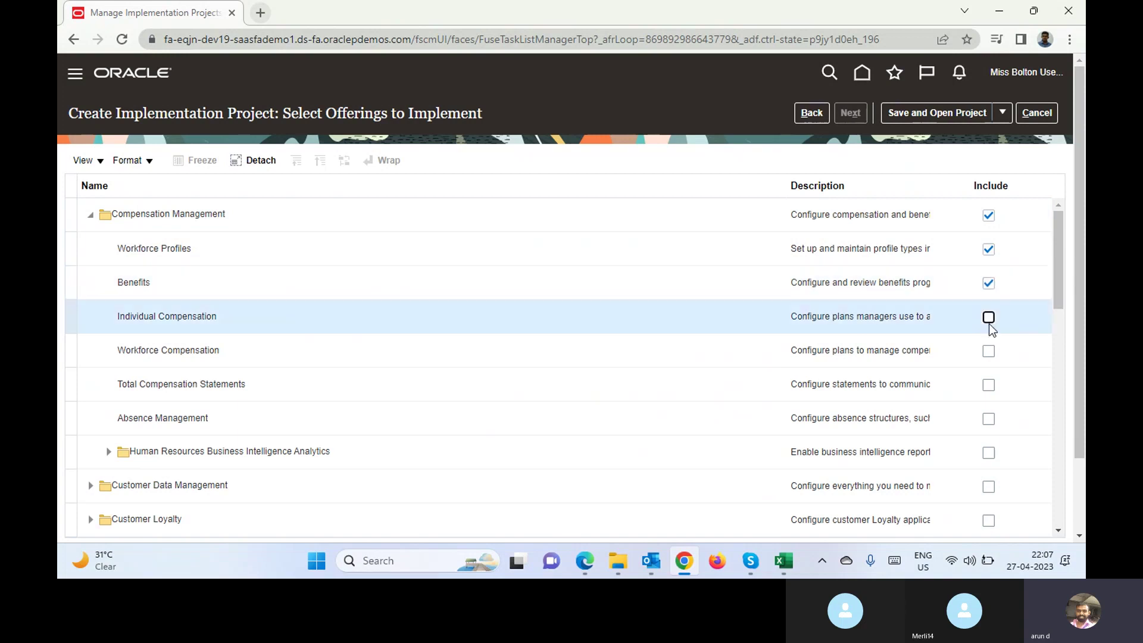
pyautogui.click(989, 321)
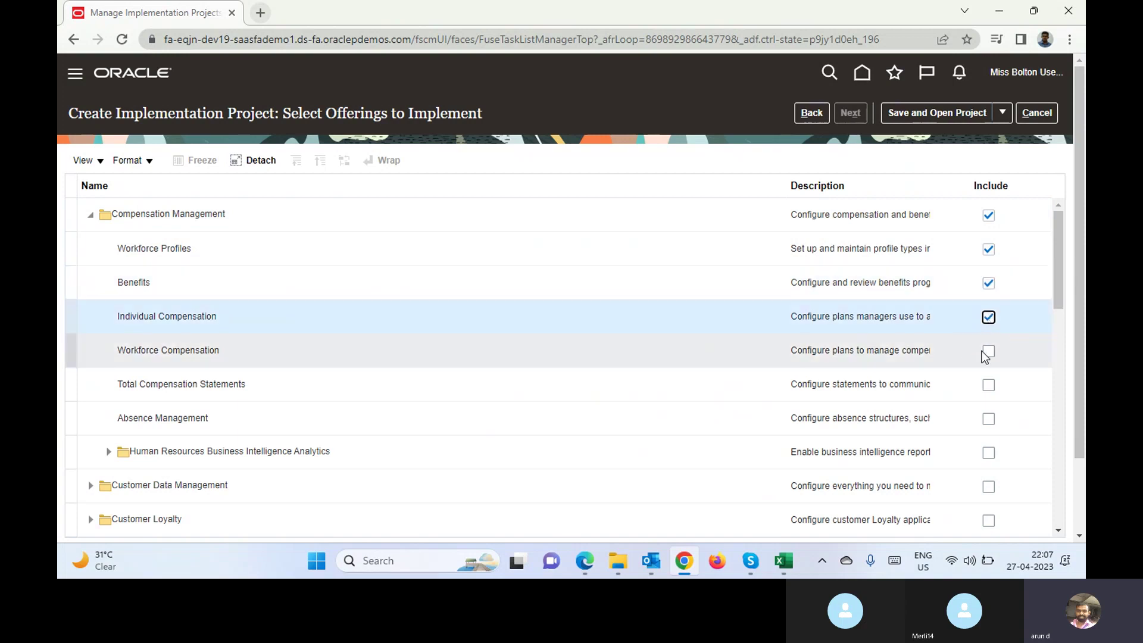
pyautogui.click(989, 352)
pyautogui.click(988, 386)
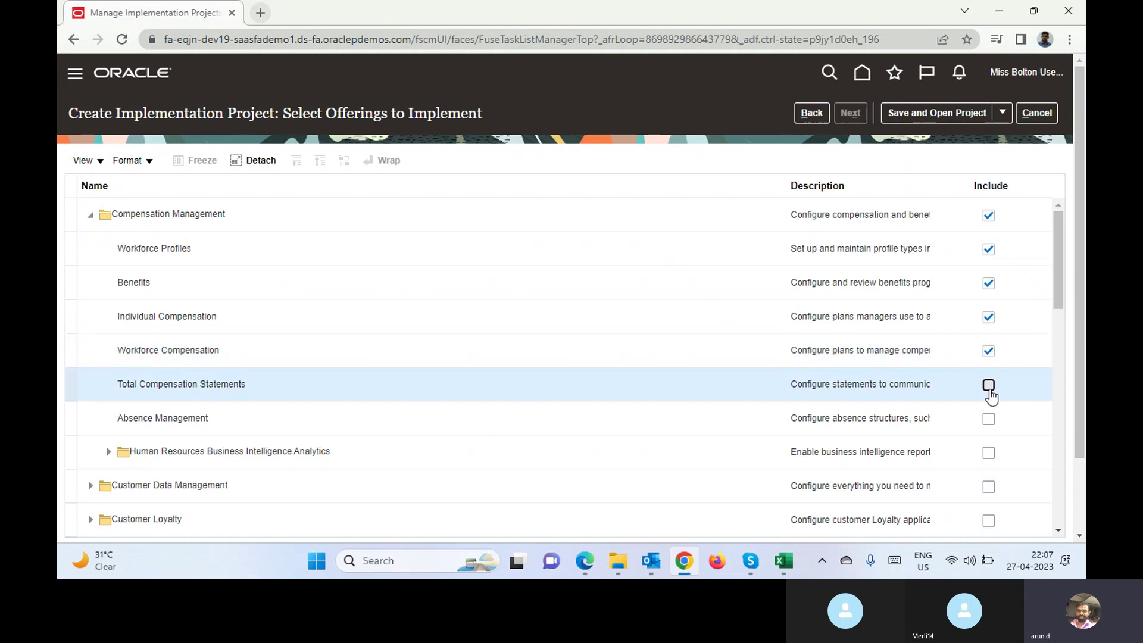
pyautogui.click(989, 420)
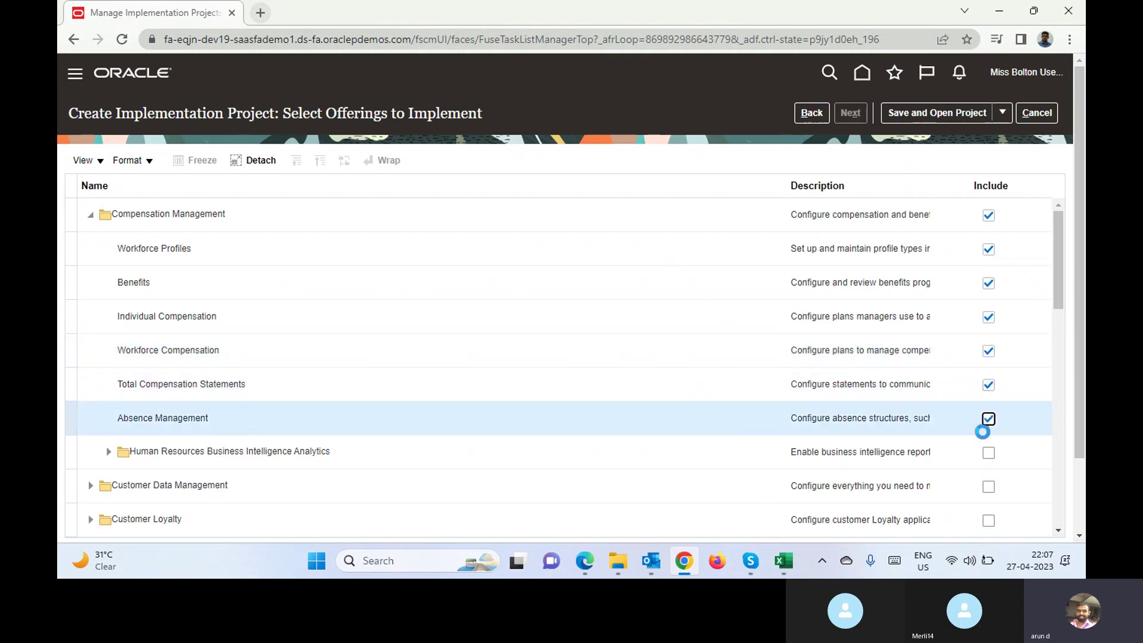
pyautogui.click(989, 454)
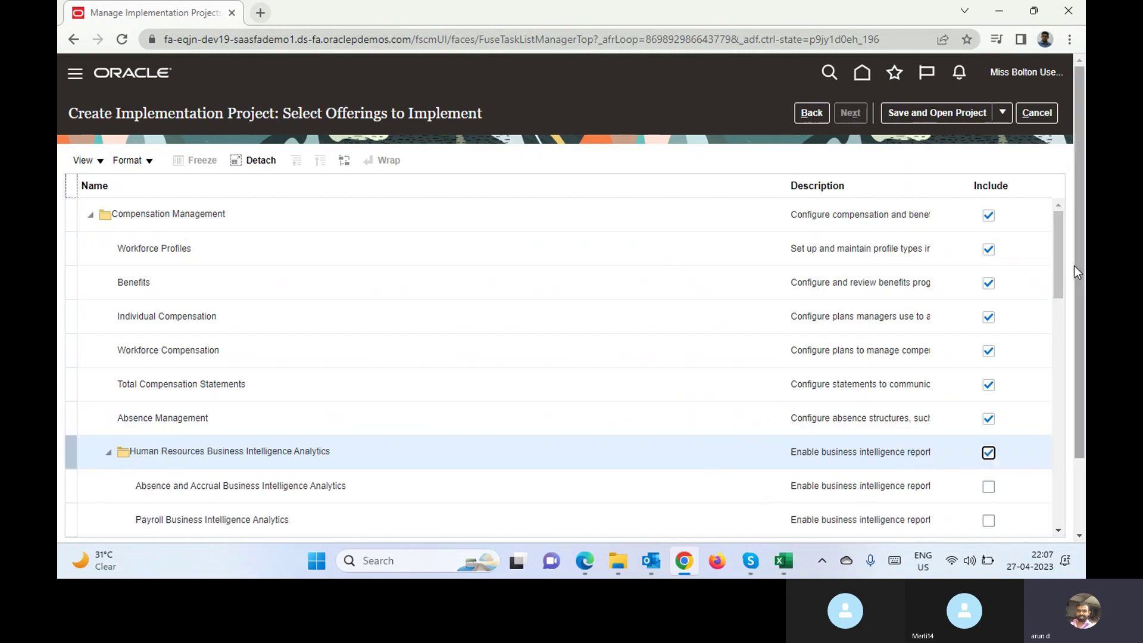
# Step: Include Absence and Accrual, Payroll, Workforce Effectiveness and Workforce Deployment Business Intelligence Analytics, then save and open the project
pyautogui.moveTo(1062, 255); pyautogui.dragTo(1066, 291)
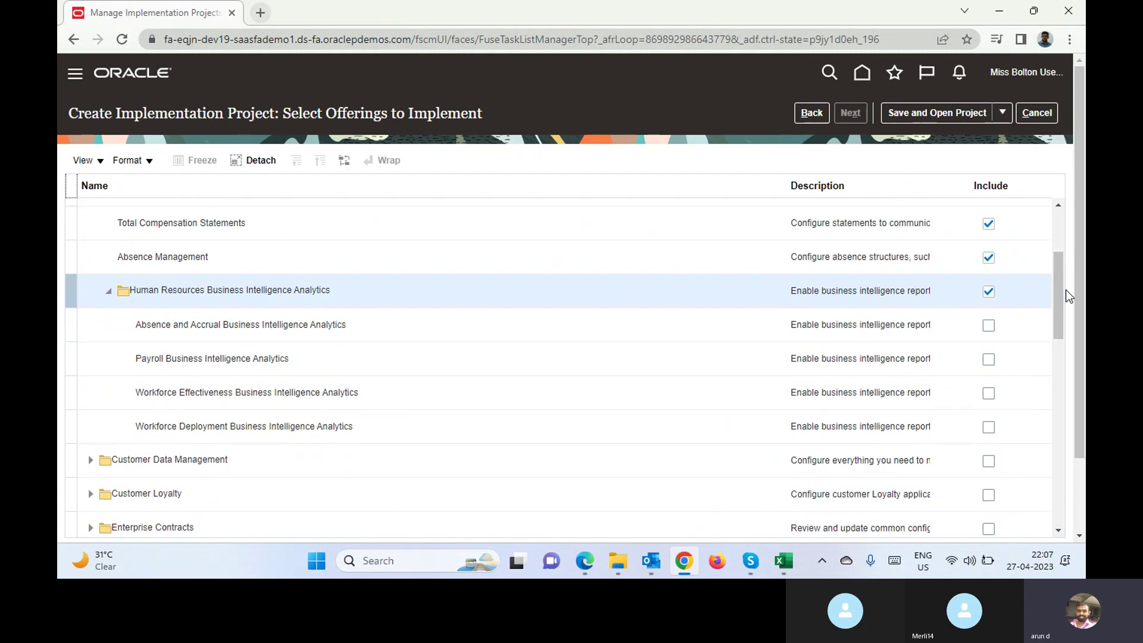
pyautogui.click(988, 328)
pyautogui.click(988, 328)
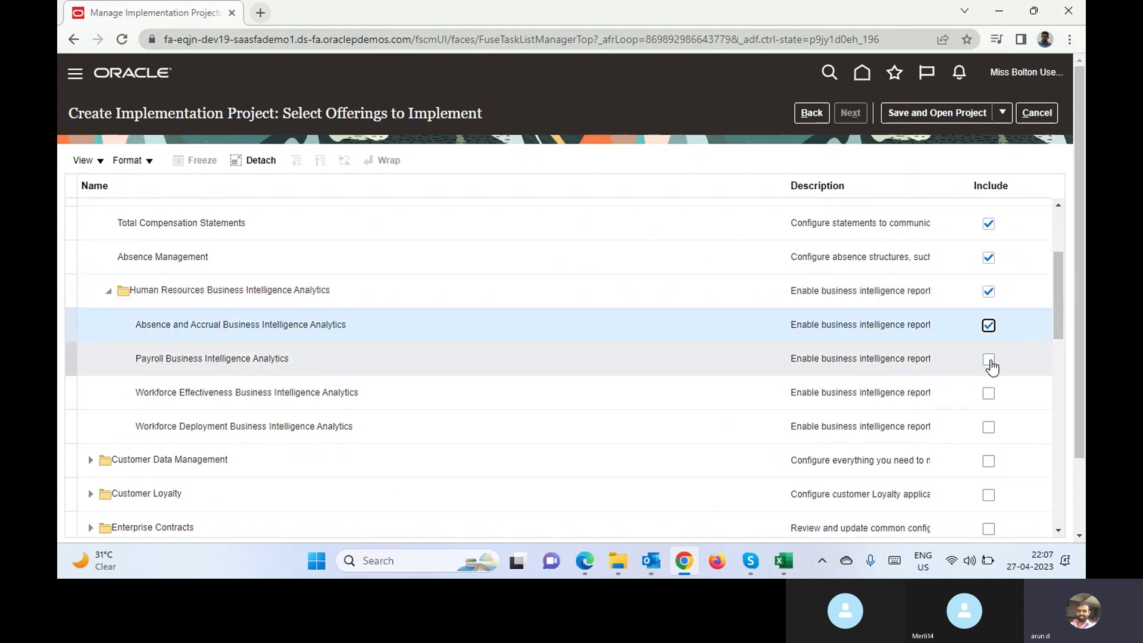
pyautogui.click(989, 360)
pyautogui.click(989, 393)
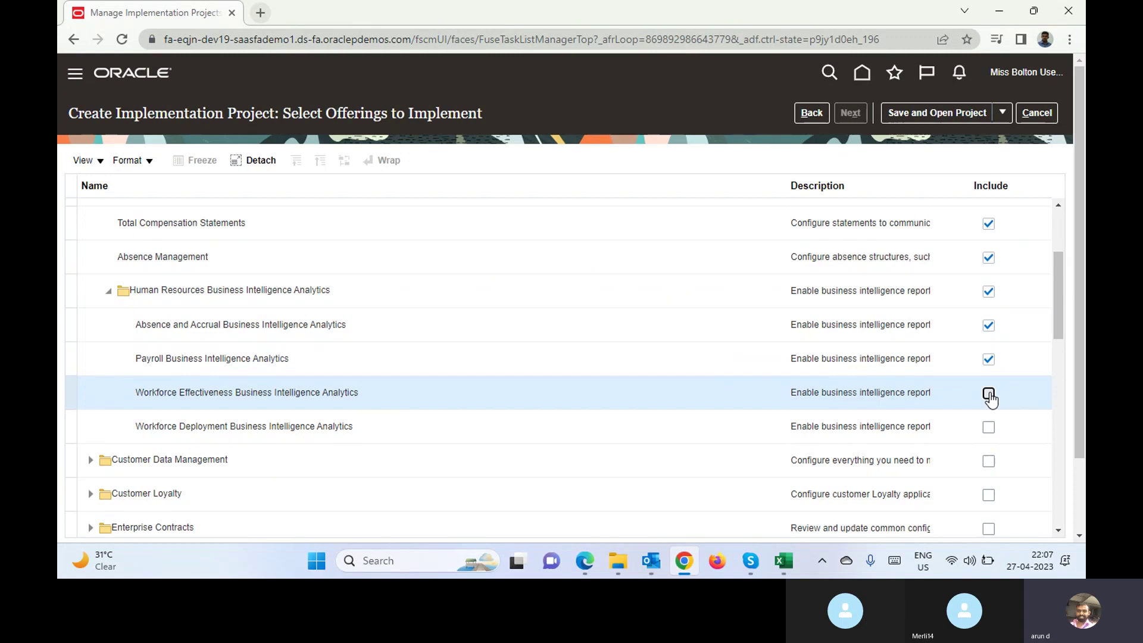
pyautogui.click(988, 428)
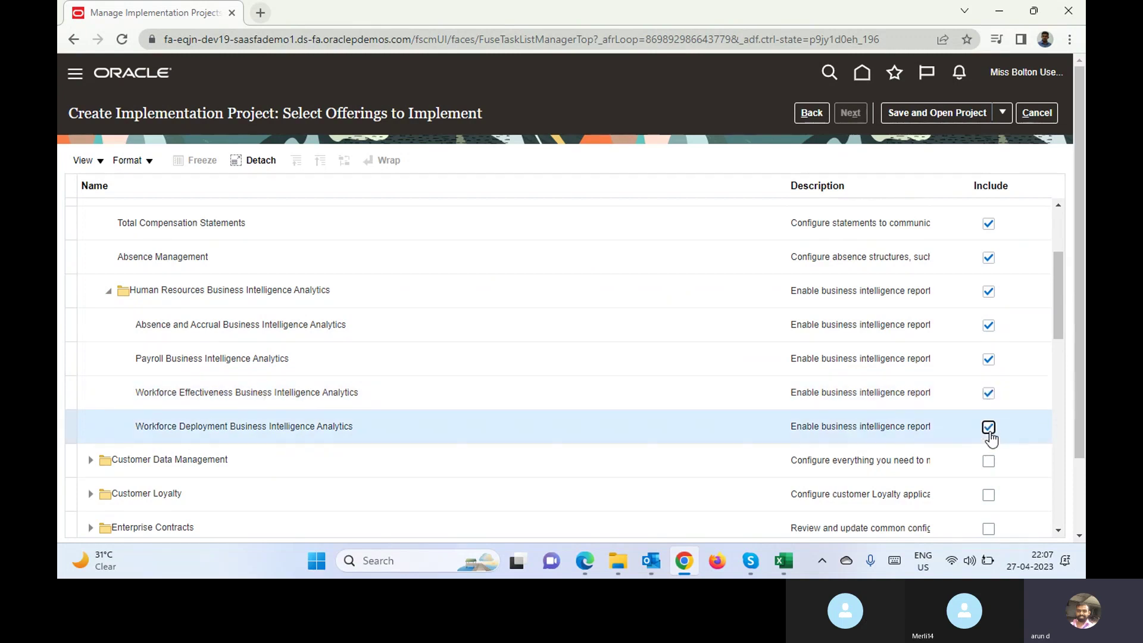
pyautogui.click(931, 115)
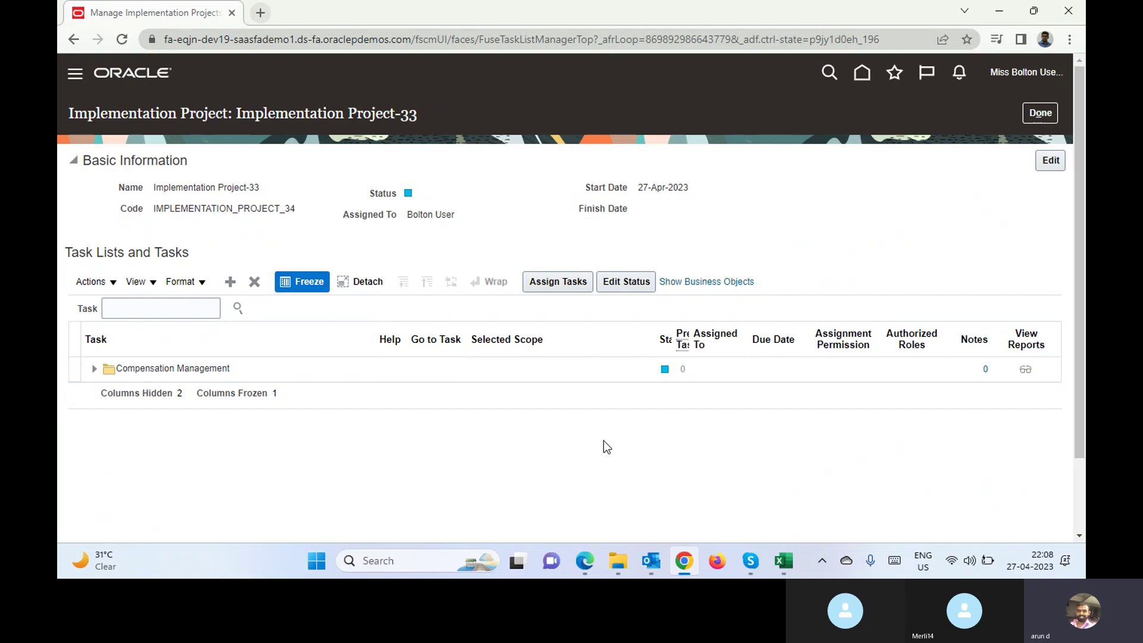
# Step: Expand the Compensation Management task list in the project and look over its task groups
pyautogui.moveTo(764, 576)
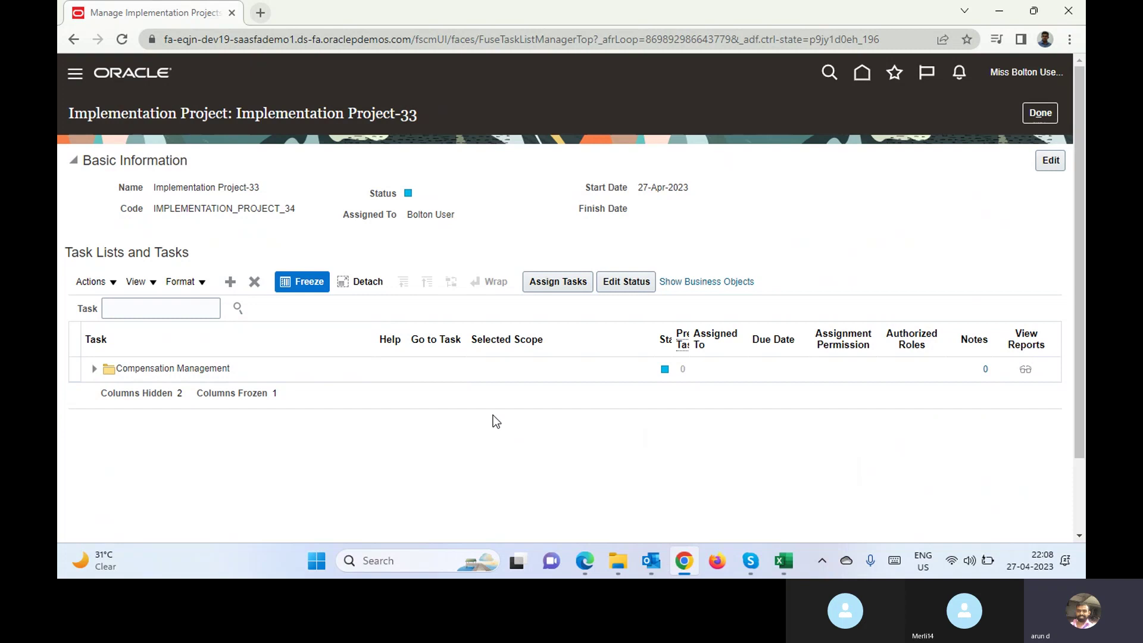
pyautogui.click(96, 370)
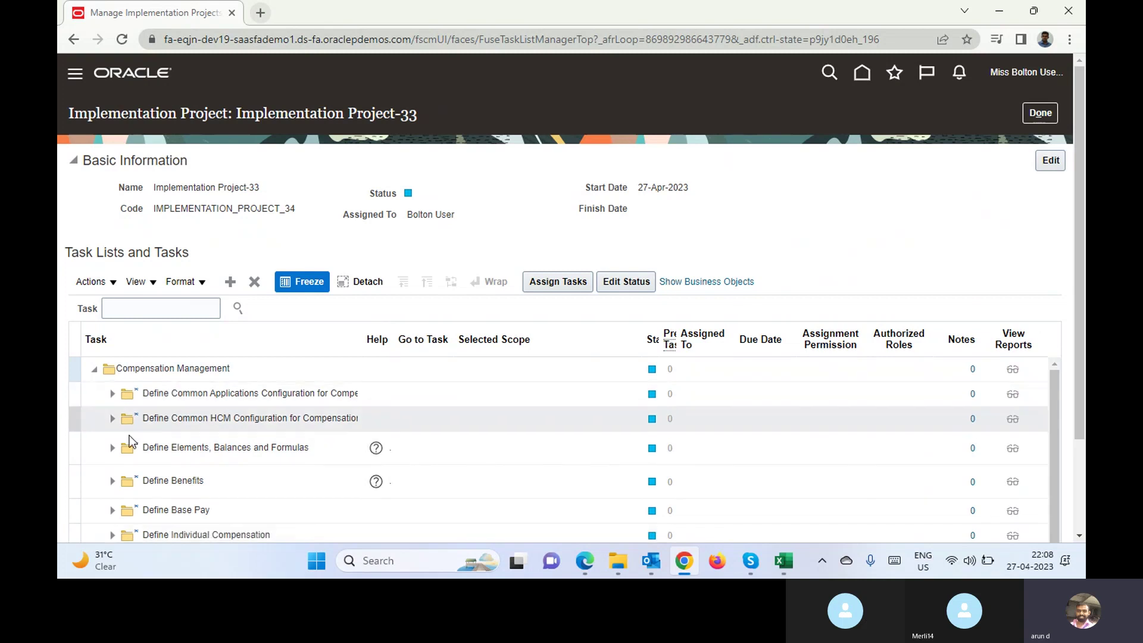
pyautogui.click(135, 307)
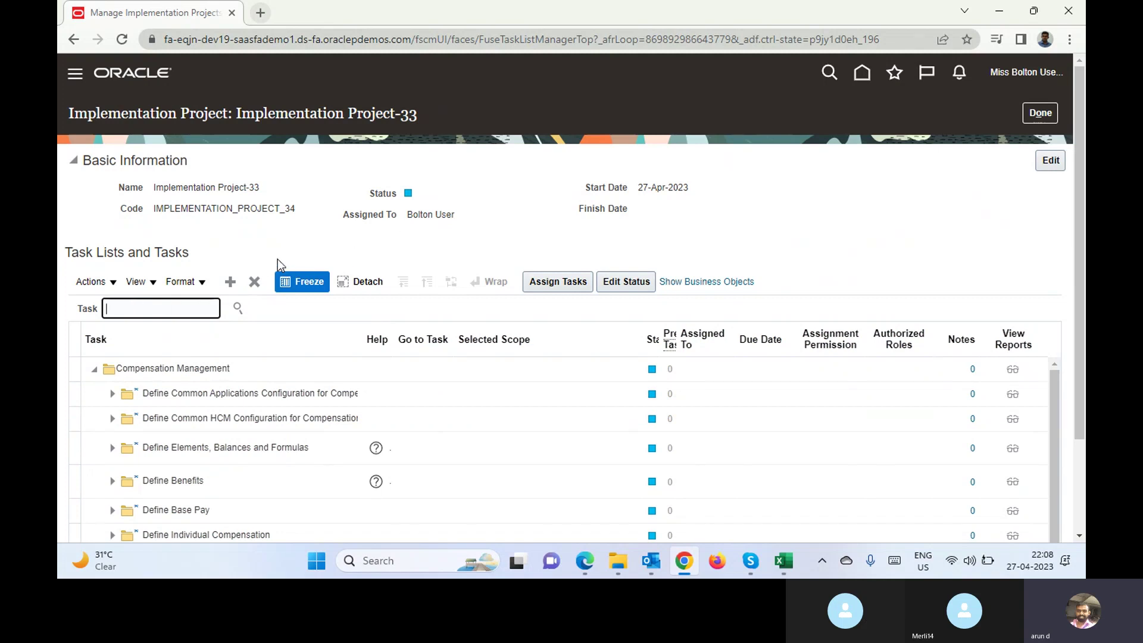
pyautogui.click(262, 245)
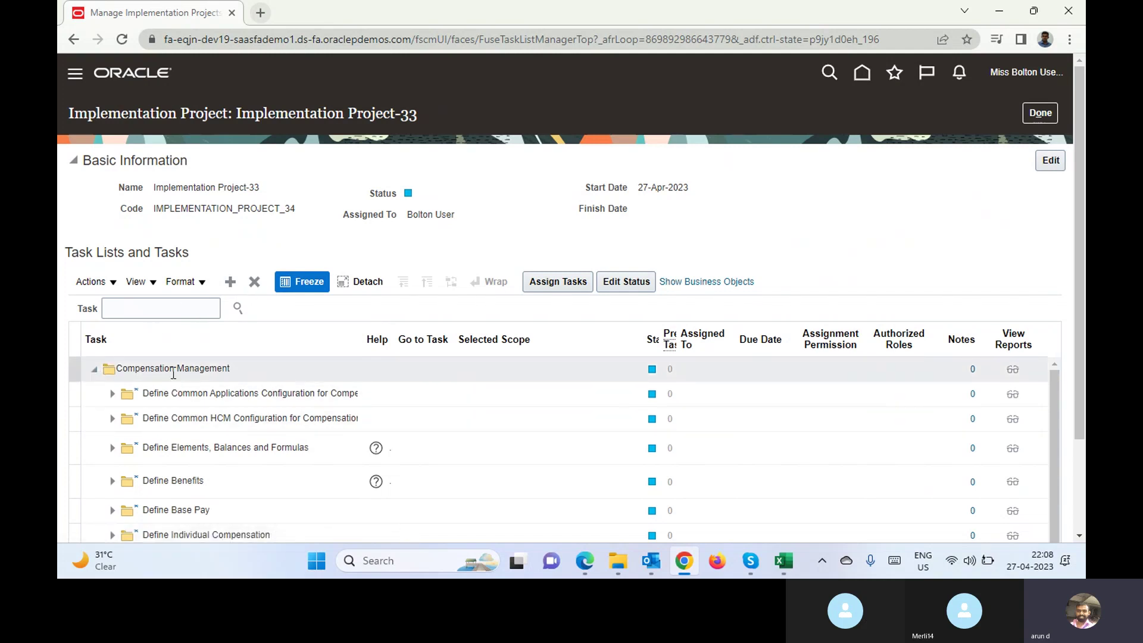
pyautogui.click(173, 373)
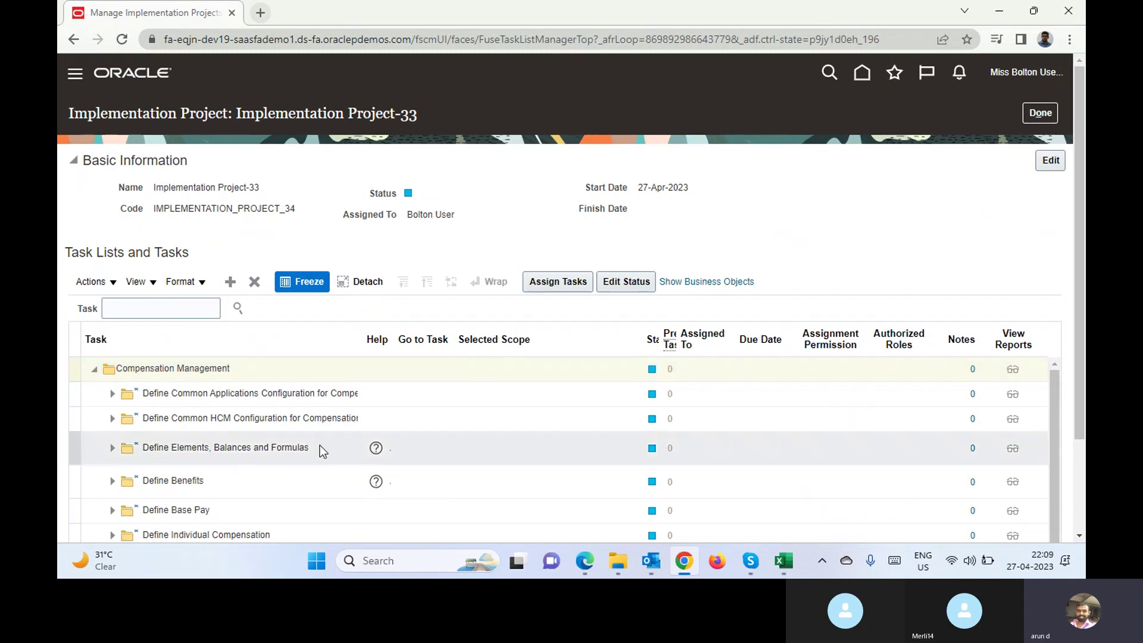
# Step: Open task assignment for Define Common Applications Configuration for Compensation Management, search users by user ID and add the first matching user
pyautogui.click(292, 391)
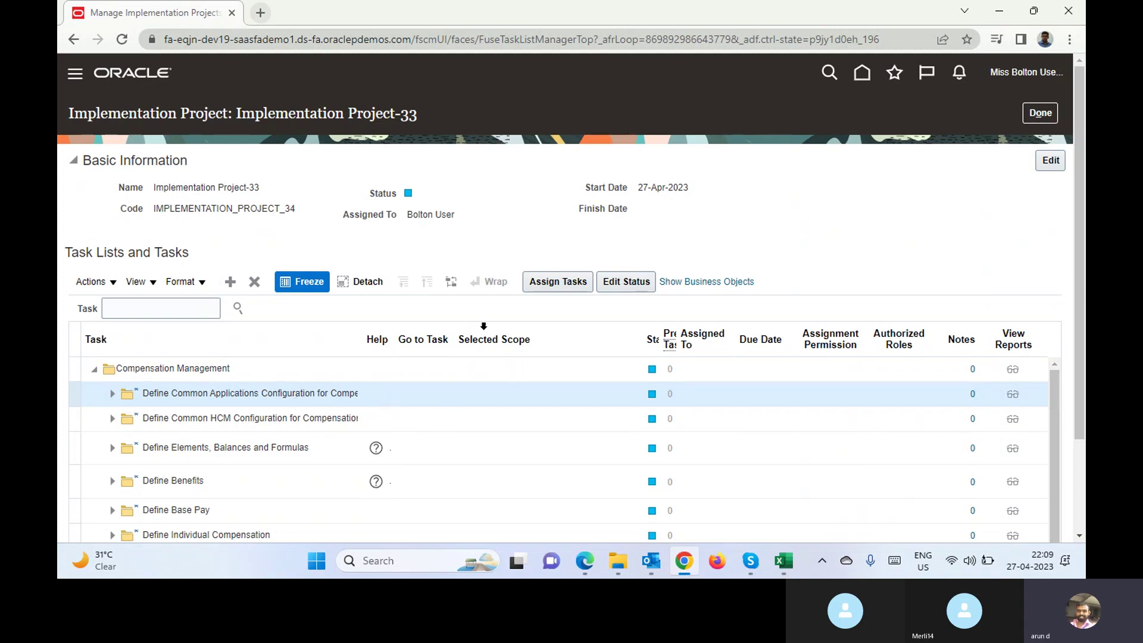
pyautogui.click(553, 278)
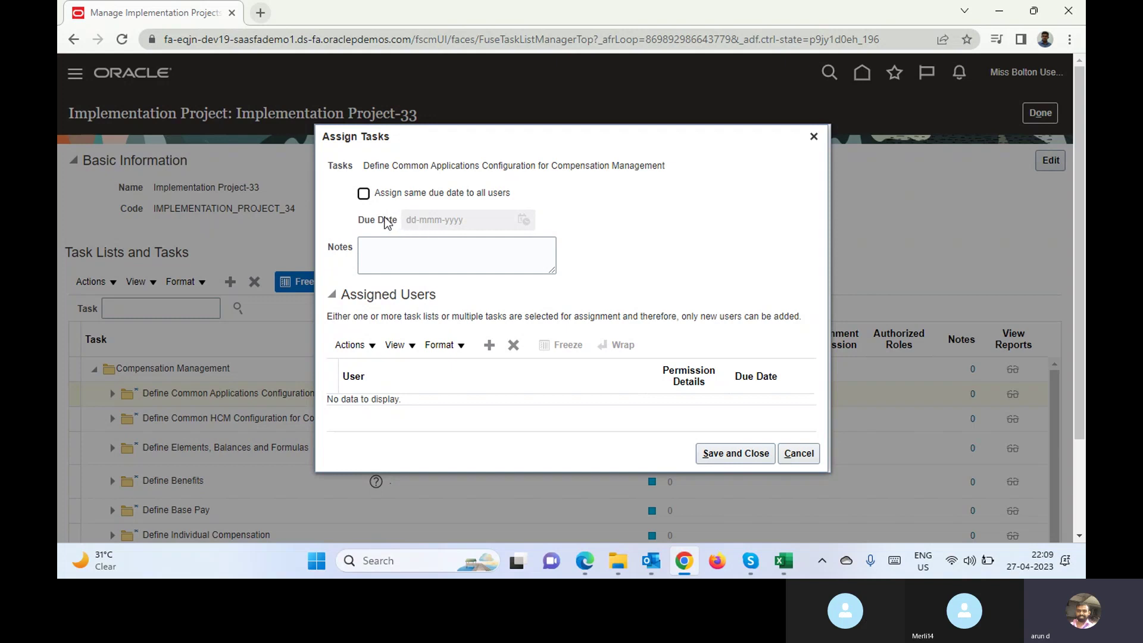
pyautogui.click(490, 346)
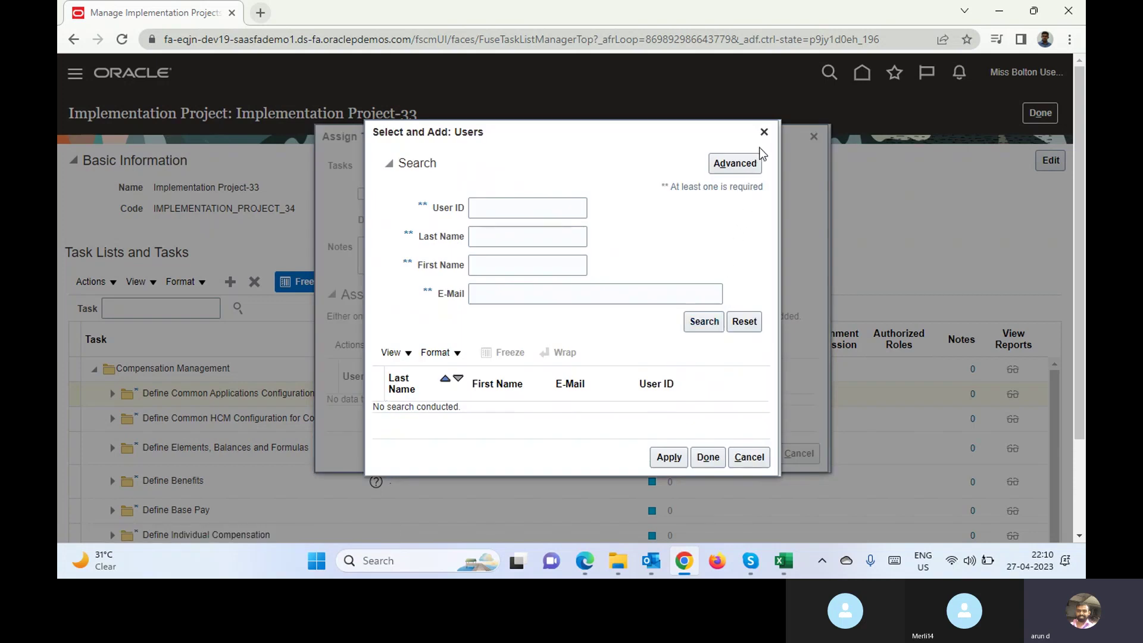
pyautogui.click(501, 234)
pyautogui.click(492, 209)
pyautogui.write('Bolt')
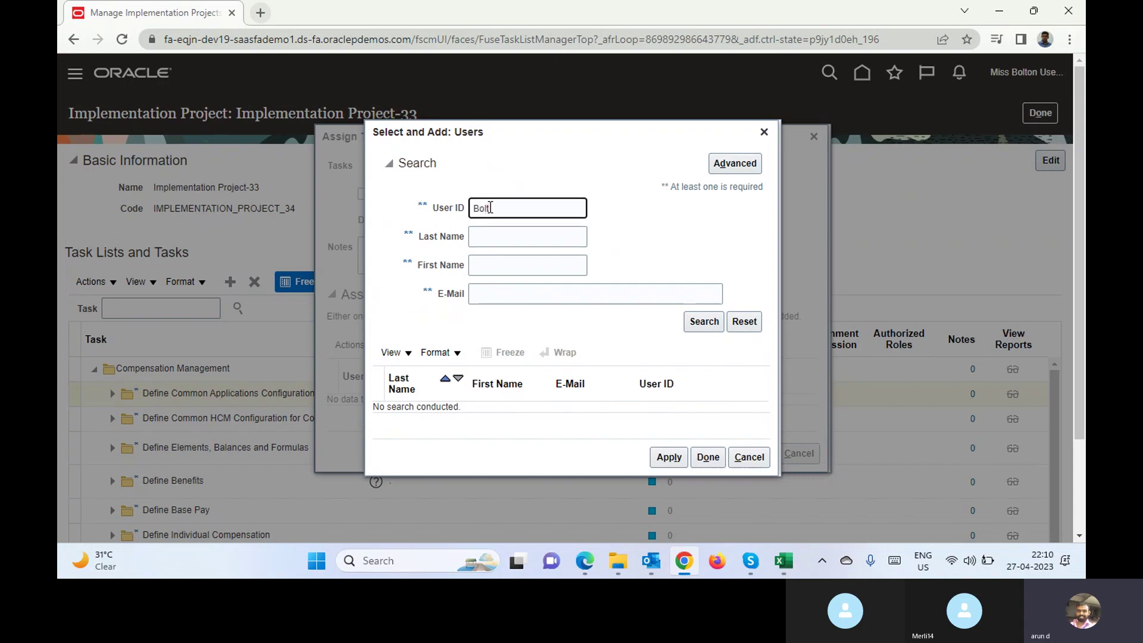
pyautogui.press('Return')
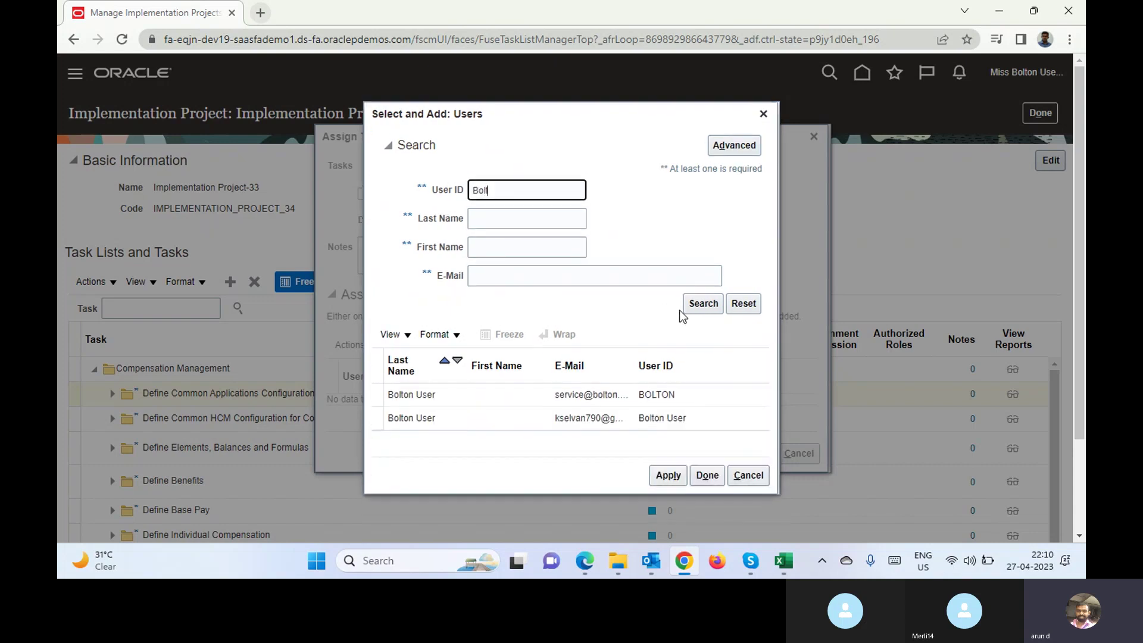
pyautogui.click(457, 396)
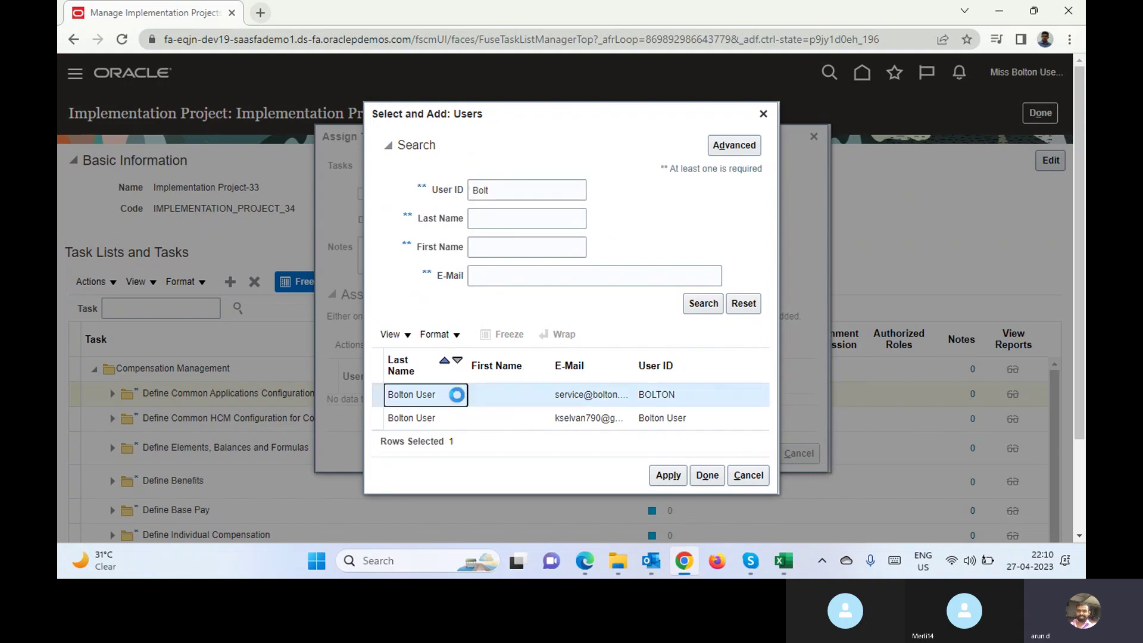
pyautogui.click(675, 477)
pyautogui.click(707, 476)
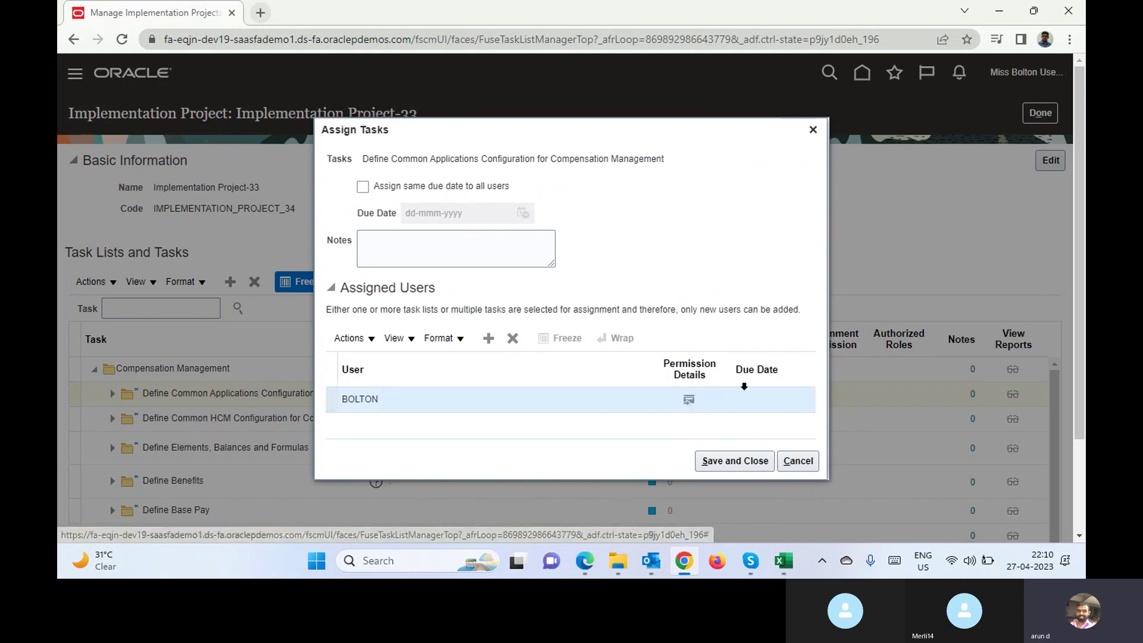
# Step: Review the added user's permission details for the assigned tasks and close the task assignment without saving
pyautogui.click(755, 400)
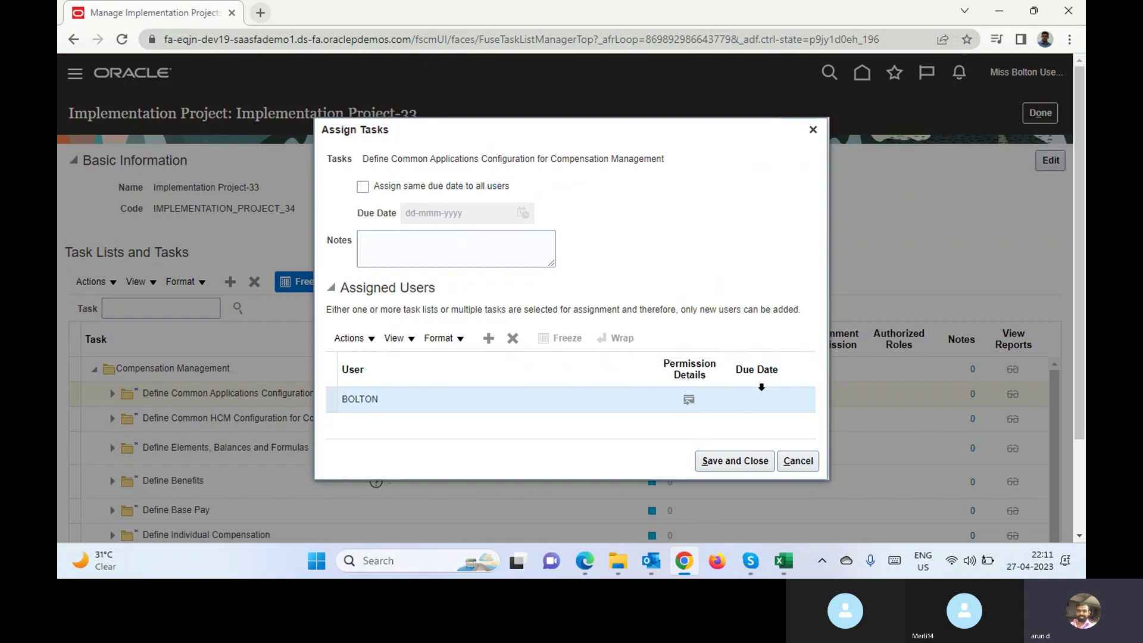
pyautogui.click(689, 401)
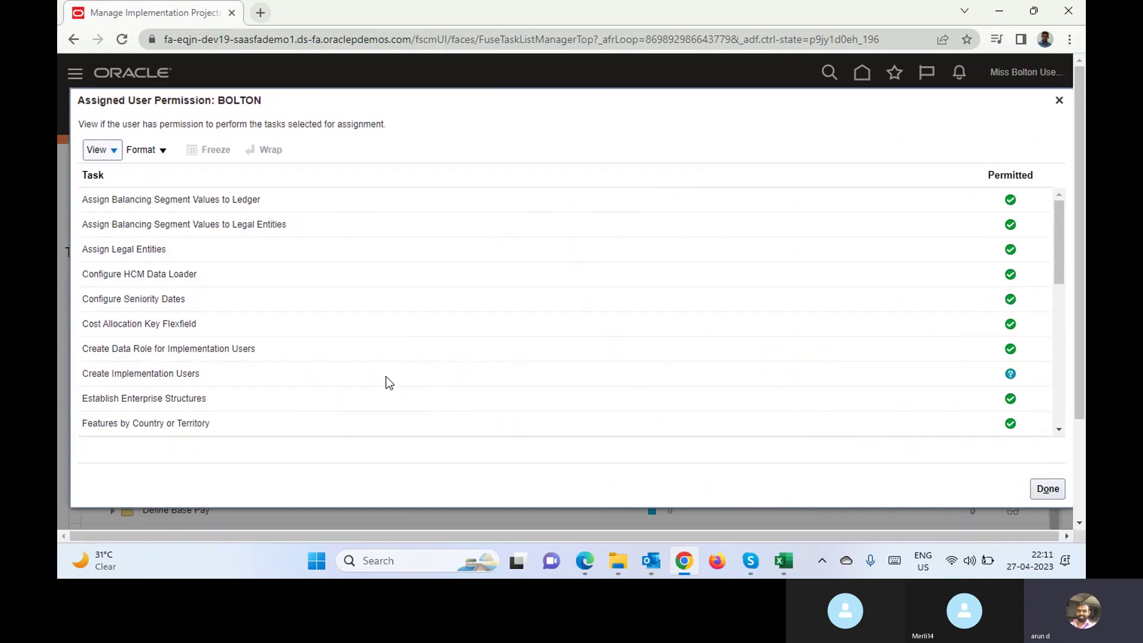
pyautogui.click(1062, 262)
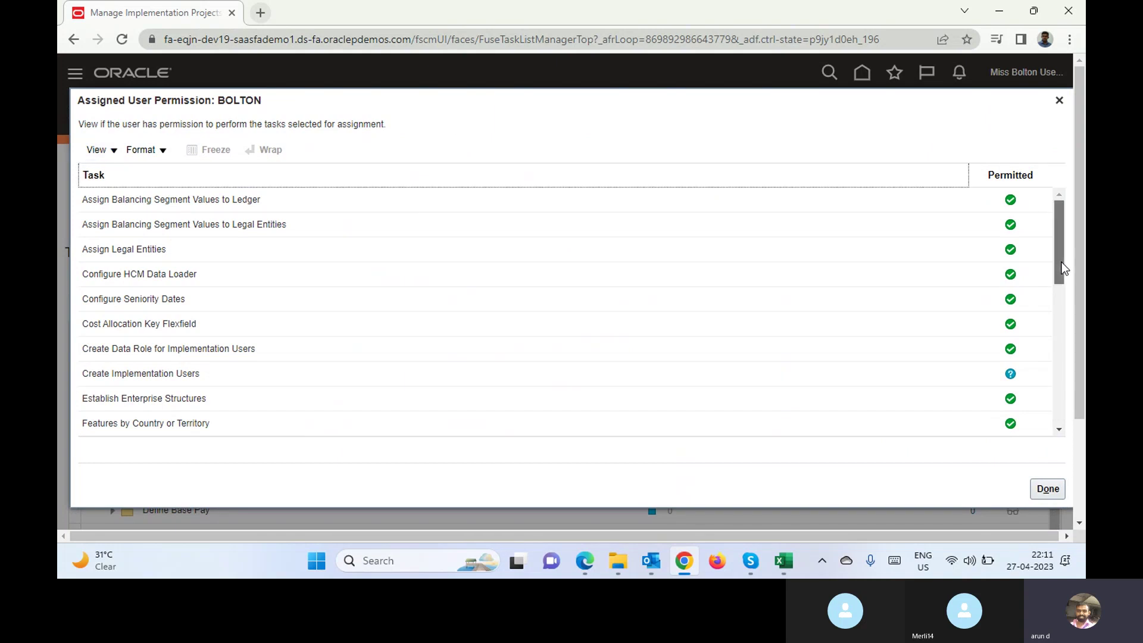
pyautogui.moveTo(1062, 262)
pyautogui.mouseDown()
pyautogui.moveTo(1056, 305)
pyautogui.moveTo(1053, 262)
pyautogui.mouseUp()
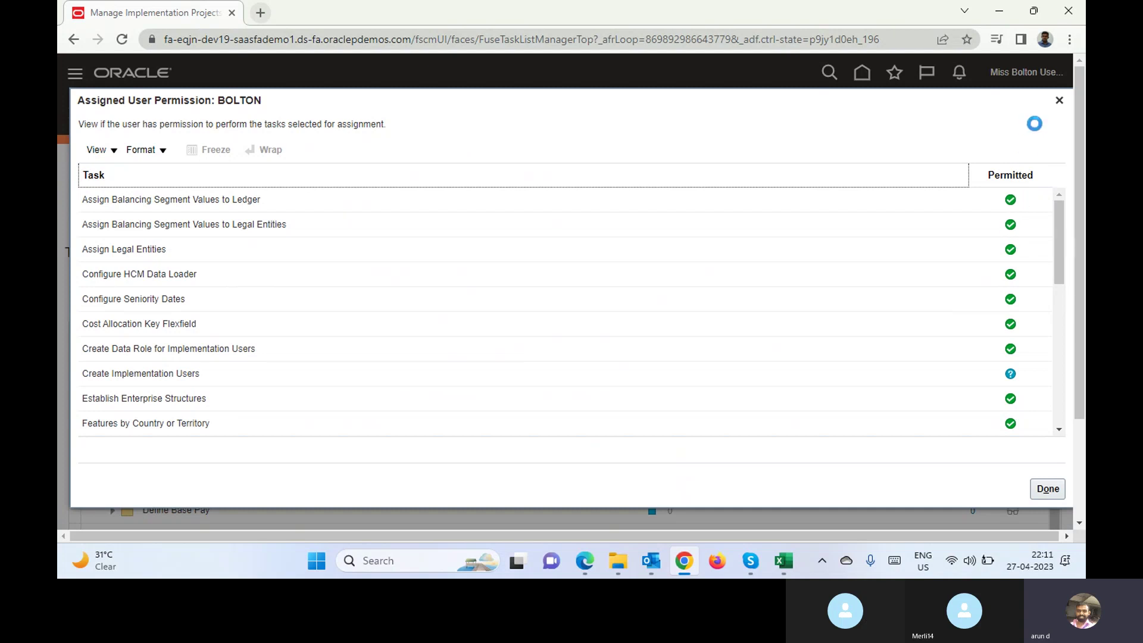
pyautogui.click(1059, 101)
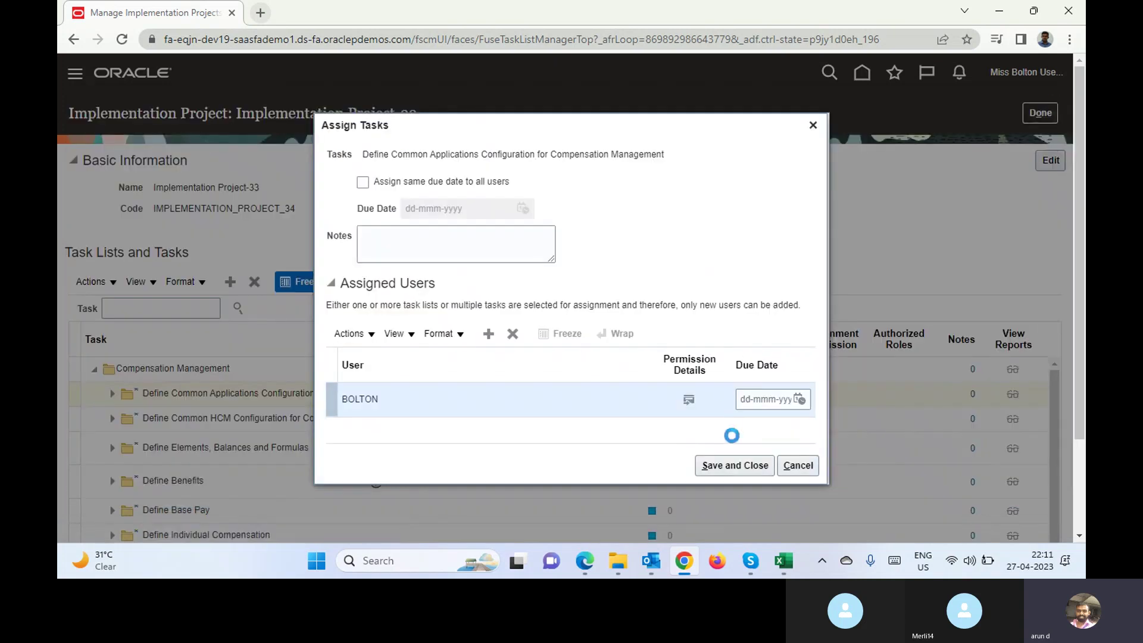
pyautogui.click(798, 466)
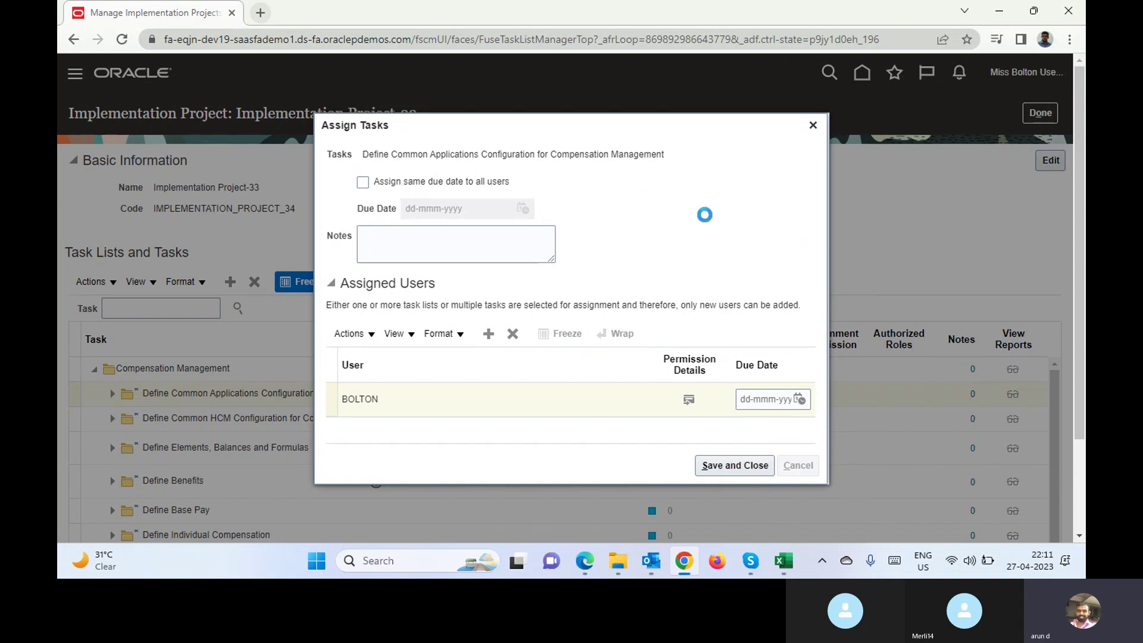
pyautogui.click(812, 126)
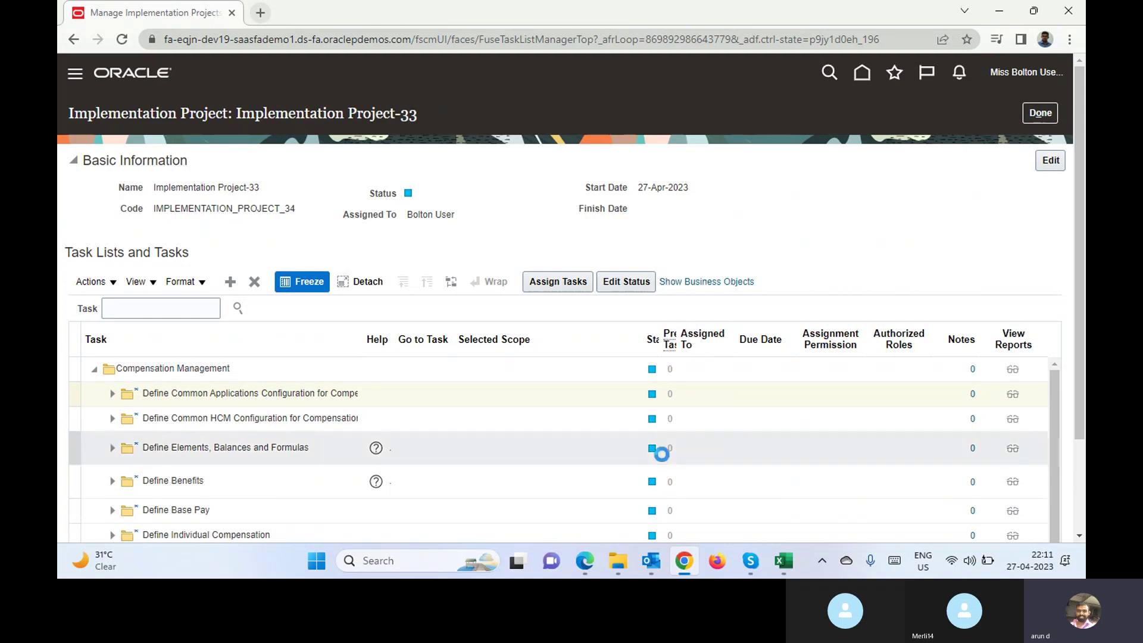
# Step: Look over the available task list actions, close Implementation Project-33 and browse the list of implementation projects
pyautogui.click(697, 416)
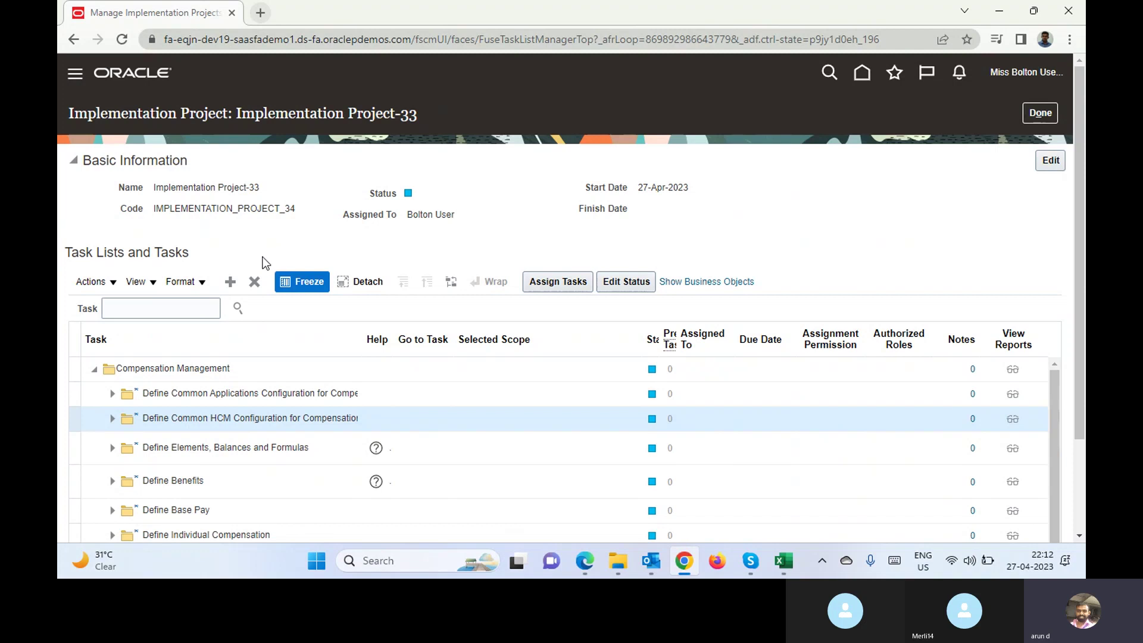
pyautogui.click(95, 282)
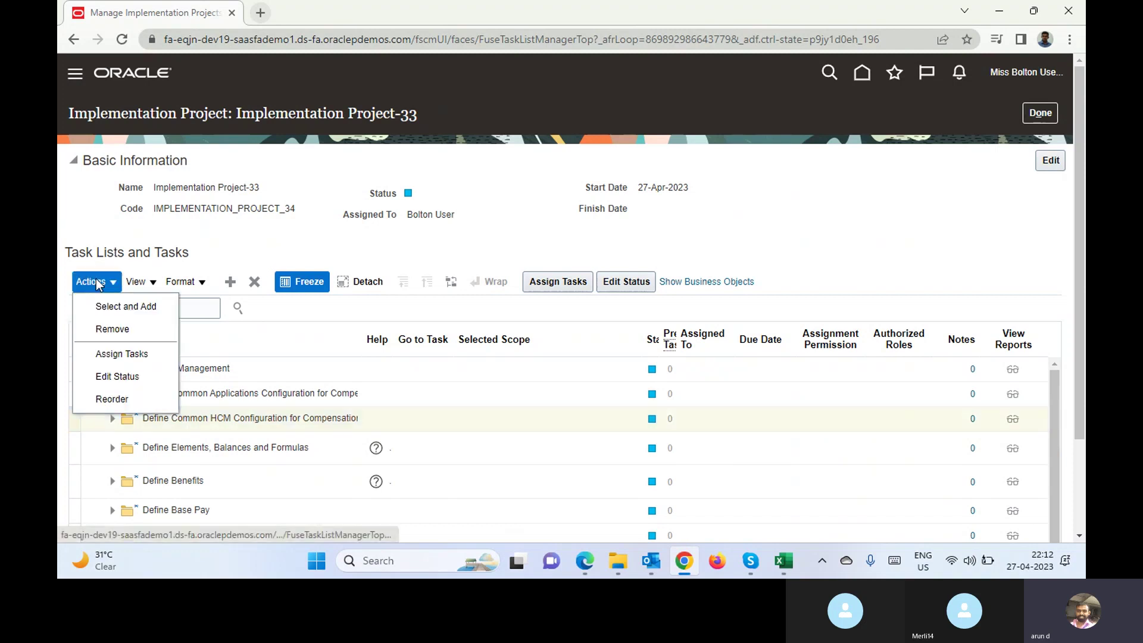
pyautogui.click(254, 213)
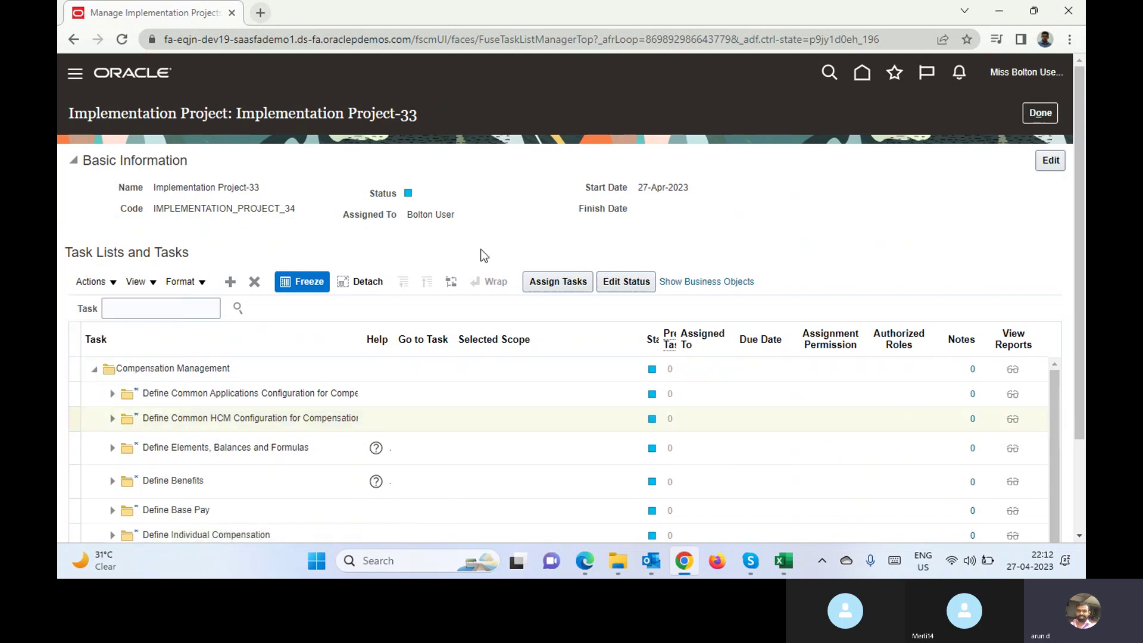
pyautogui.click(1041, 114)
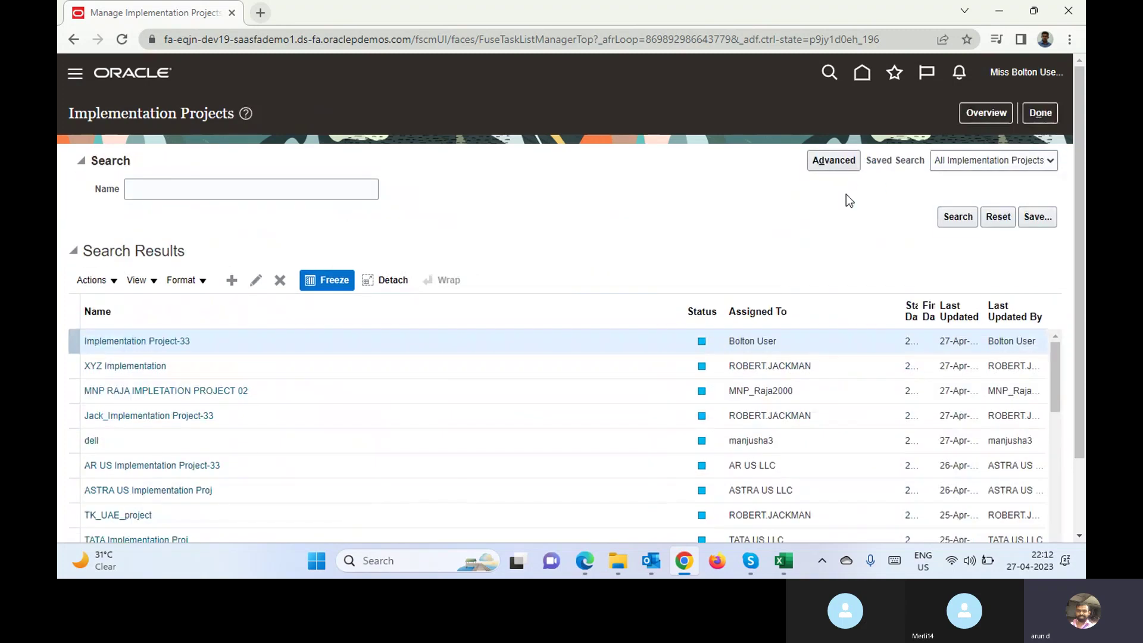
pyautogui.click(272, 390)
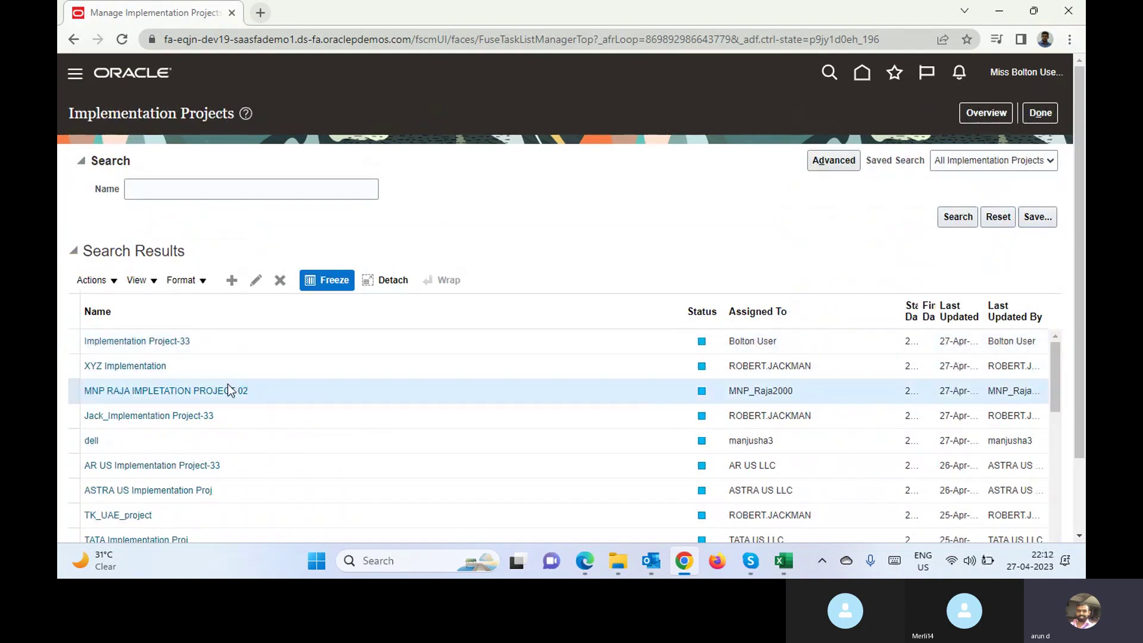
pyautogui.click(248, 493)
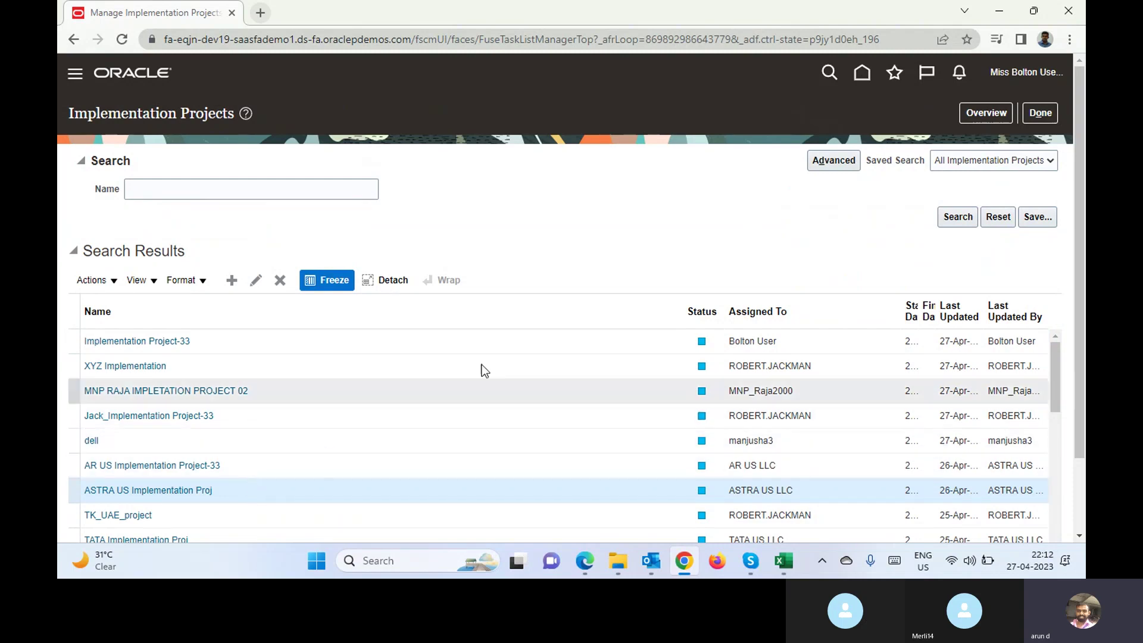
# Step: Examine the implementation projects overview with ALPHA PROJECT's assignment charts, and return to the Compensation Management setup
pyautogui.click(983, 113)
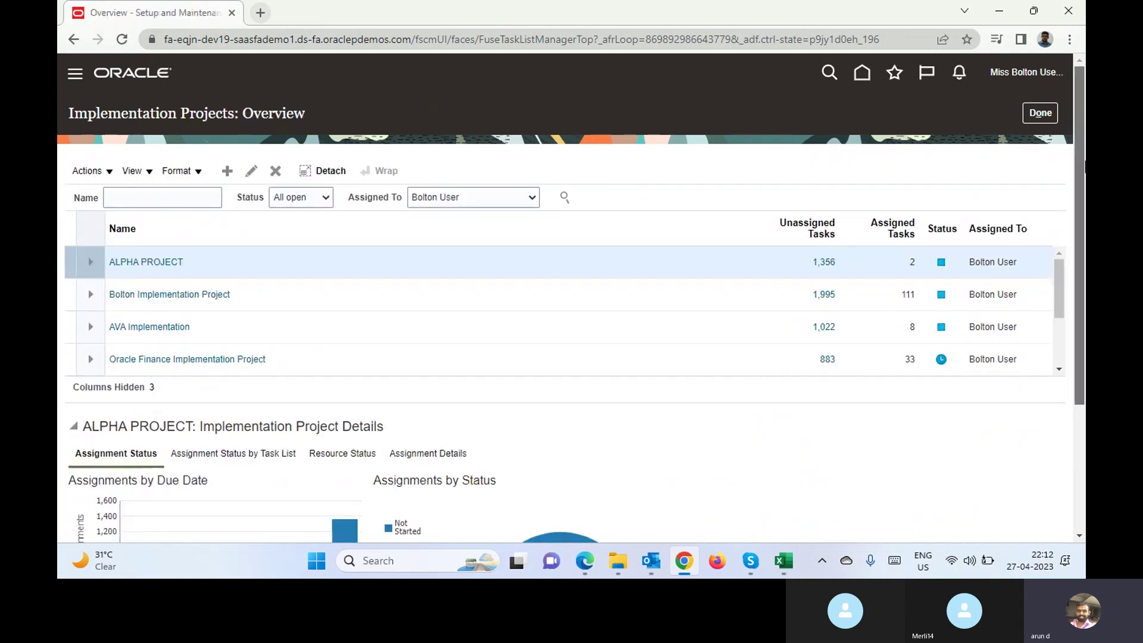
pyautogui.scroll(-3, 404, 338)
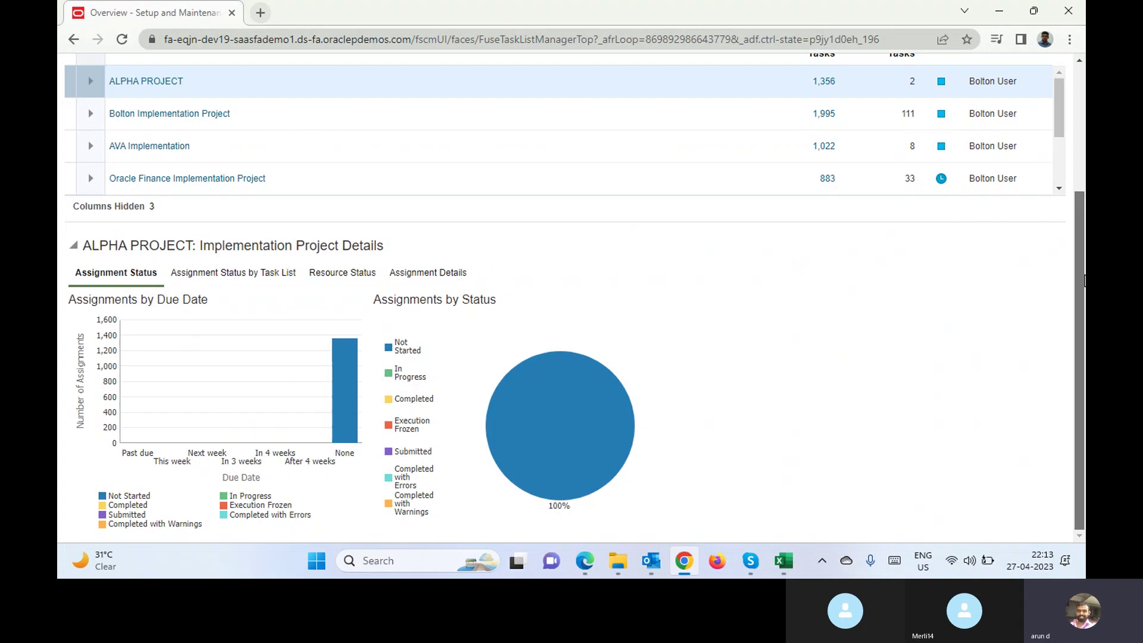
pyautogui.moveTo(1084, 281); pyautogui.dragTo(1084, 149)
pyautogui.click(1041, 122)
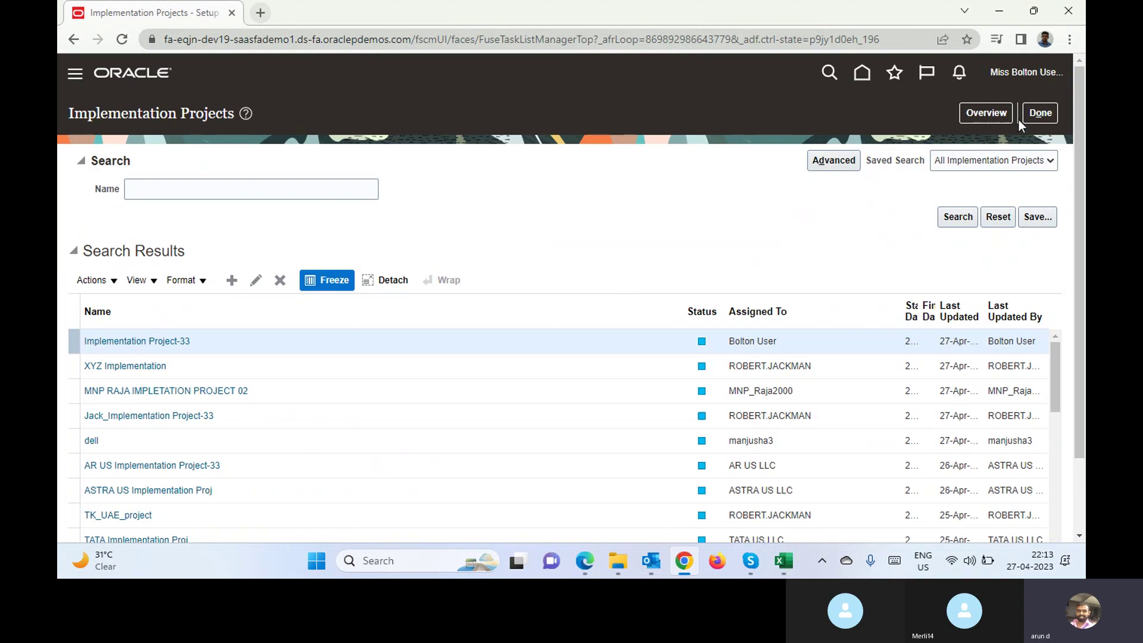
pyautogui.click(1039, 112)
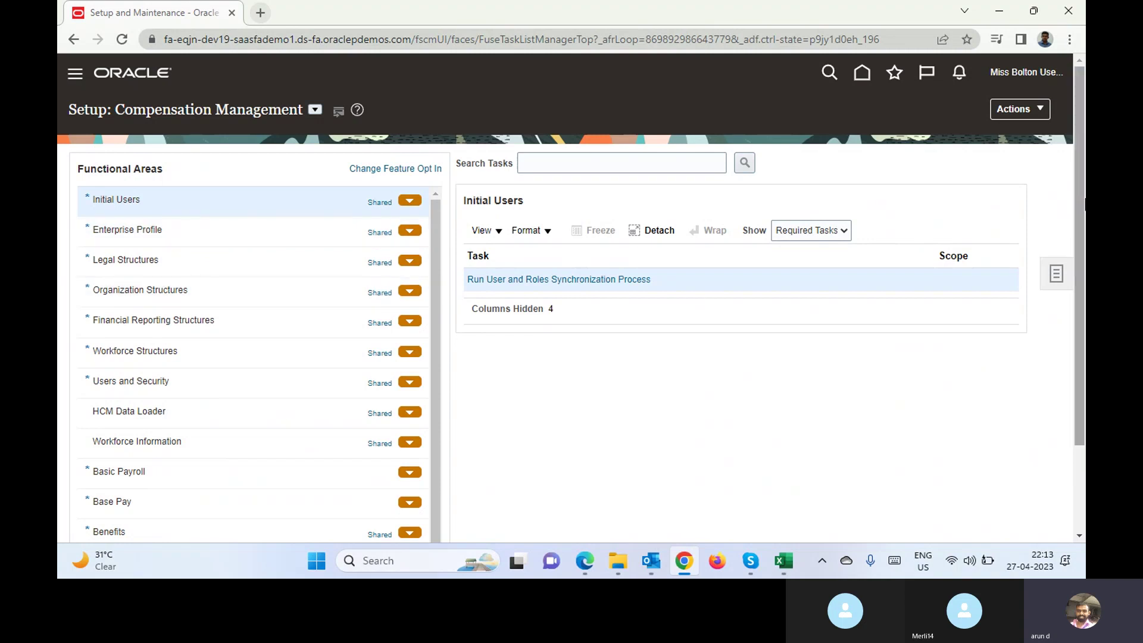
# Step: Open the setup search page for tasks, task lists and business objects from the Compensation Management setup
pyautogui.moveTo(1079, 199); pyautogui.dragTo(1080, 283)
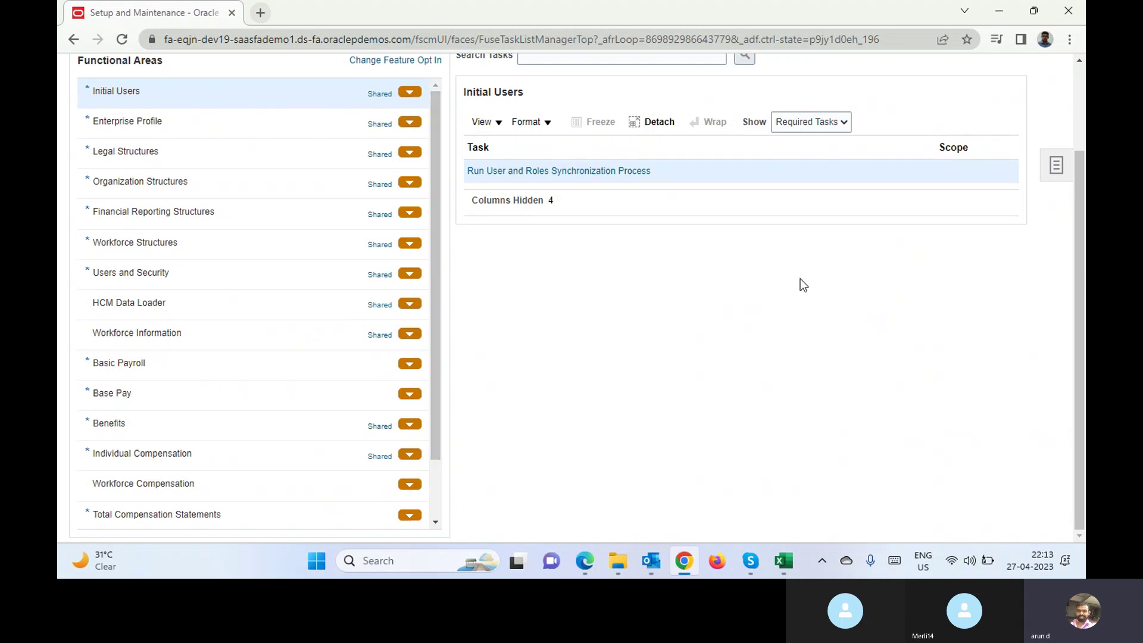
pyautogui.click(1056, 166)
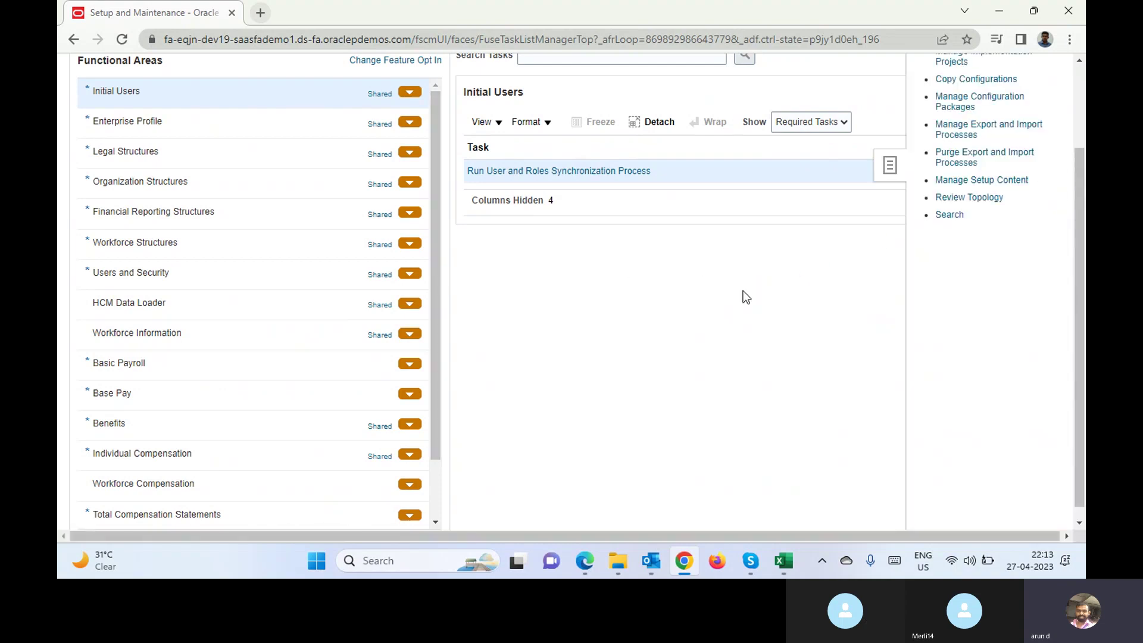
pyautogui.click(950, 214)
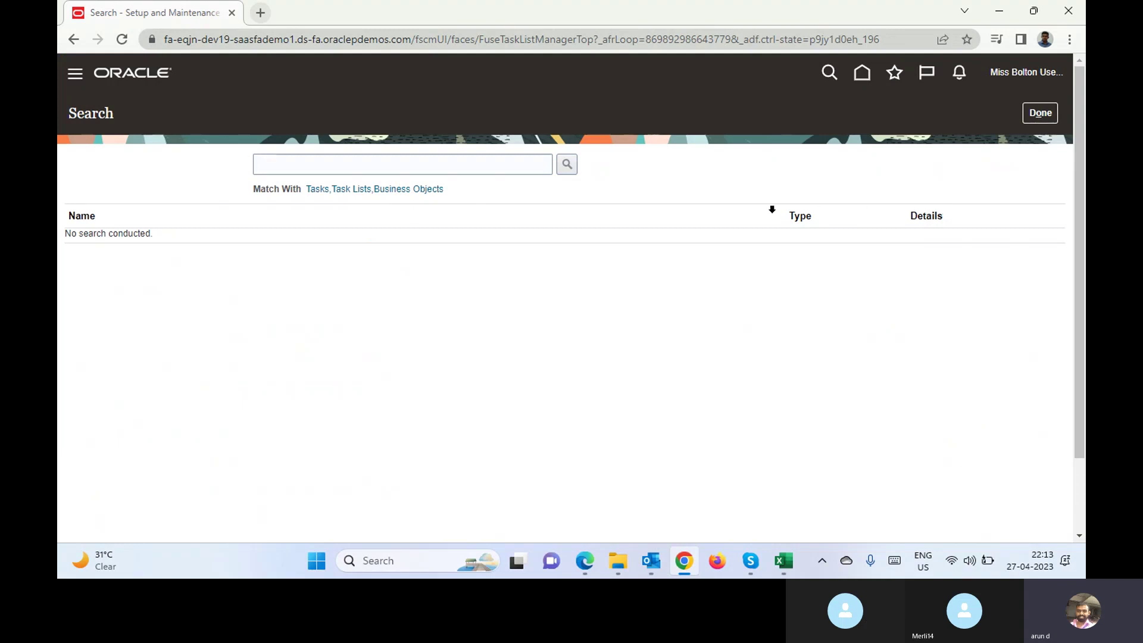
# Step: Search the setup tasks for "Manage Geo" and open the Manage Geographies task
pyautogui.click(472, 162)
pyautogui.write('Manage')
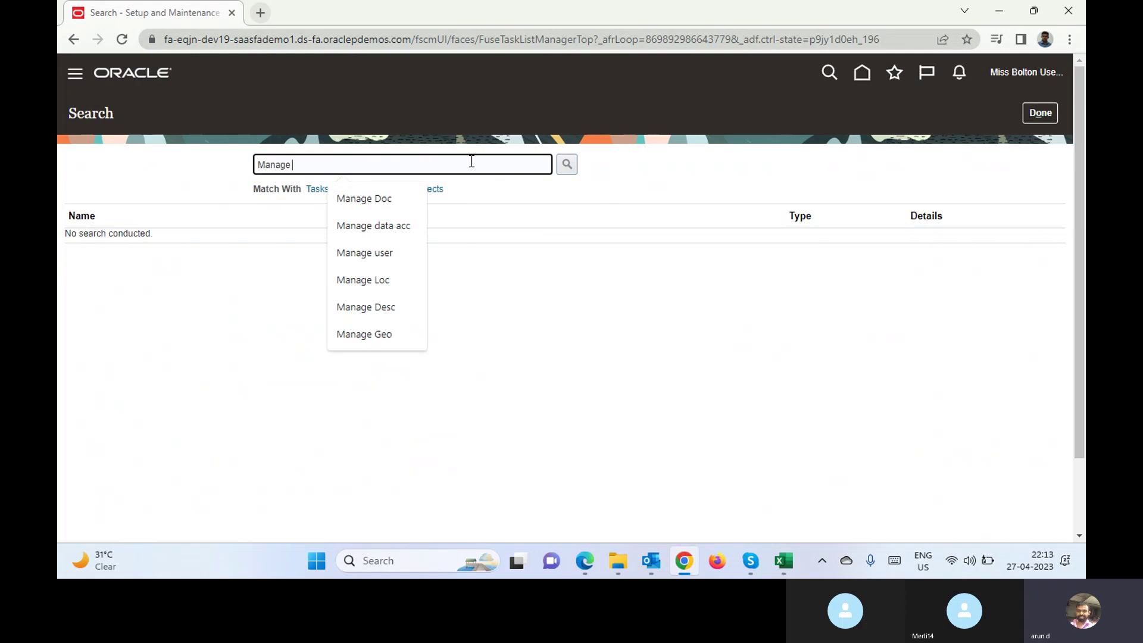
pyautogui.write(' Geo')
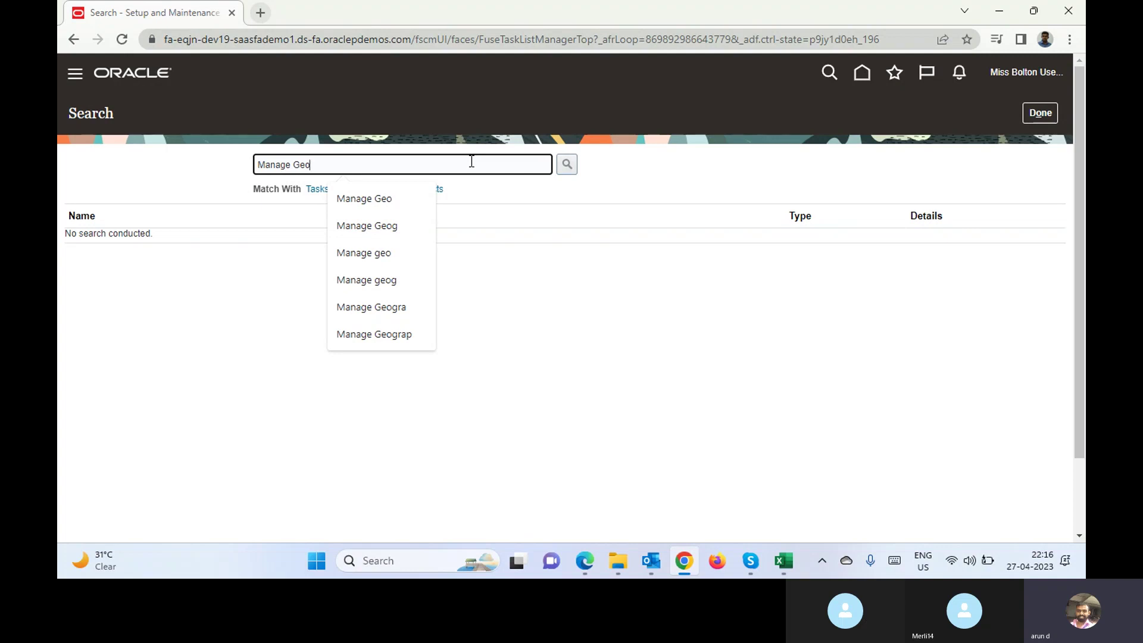
pyautogui.click(570, 169)
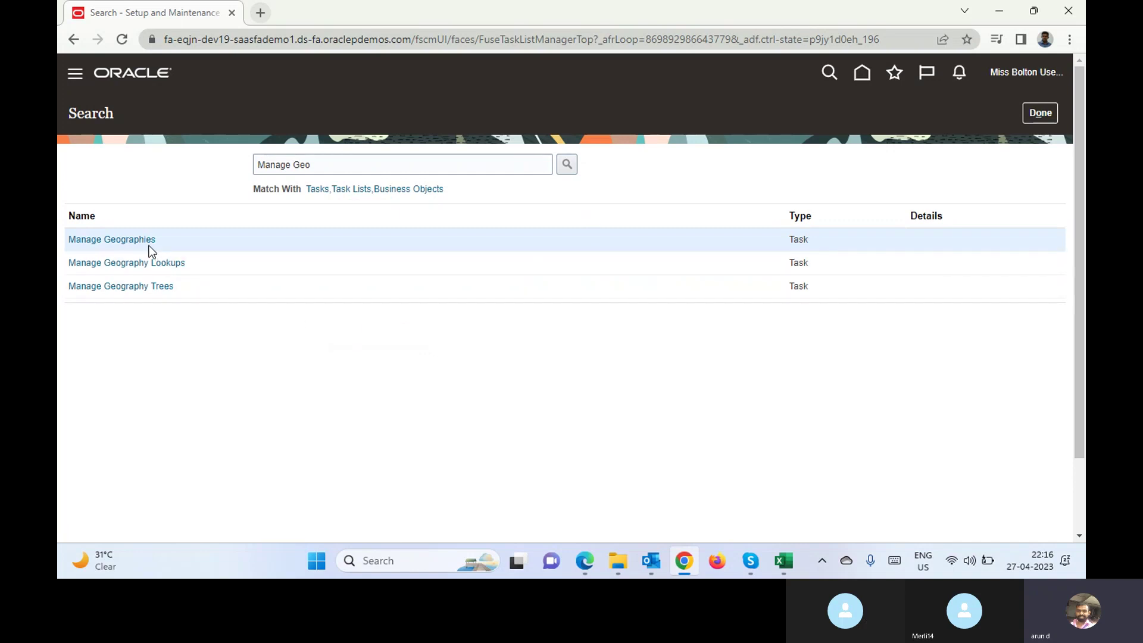
pyautogui.click(146, 241)
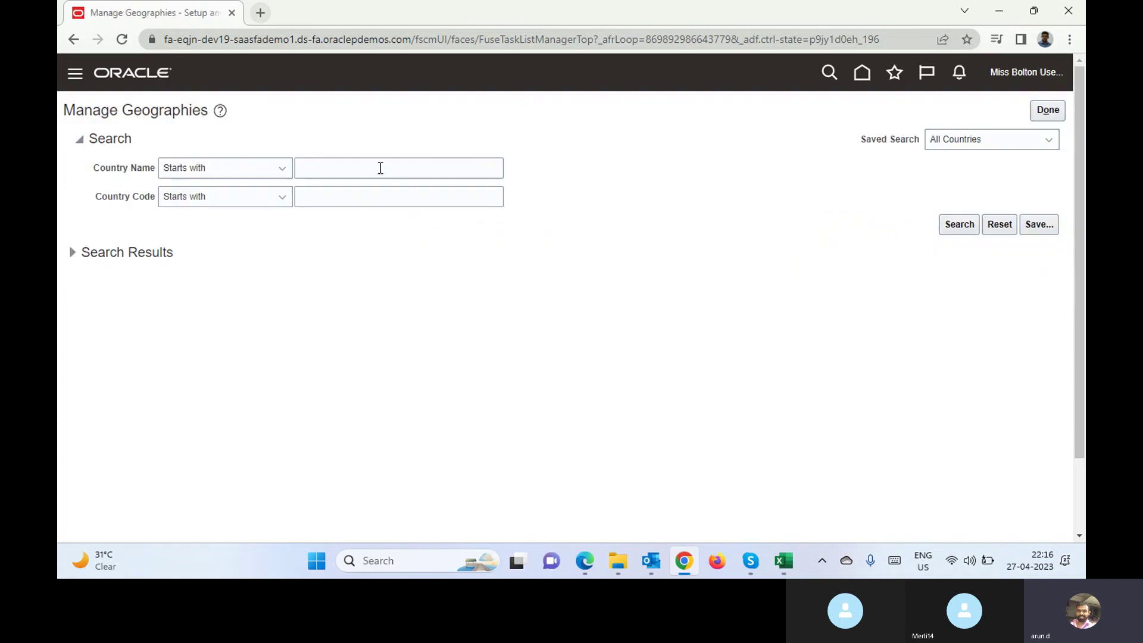
# Step: Search for countries whose name starts with "Indi", select India and check its geocoding and address cleansing status
pyautogui.click(340, 168)
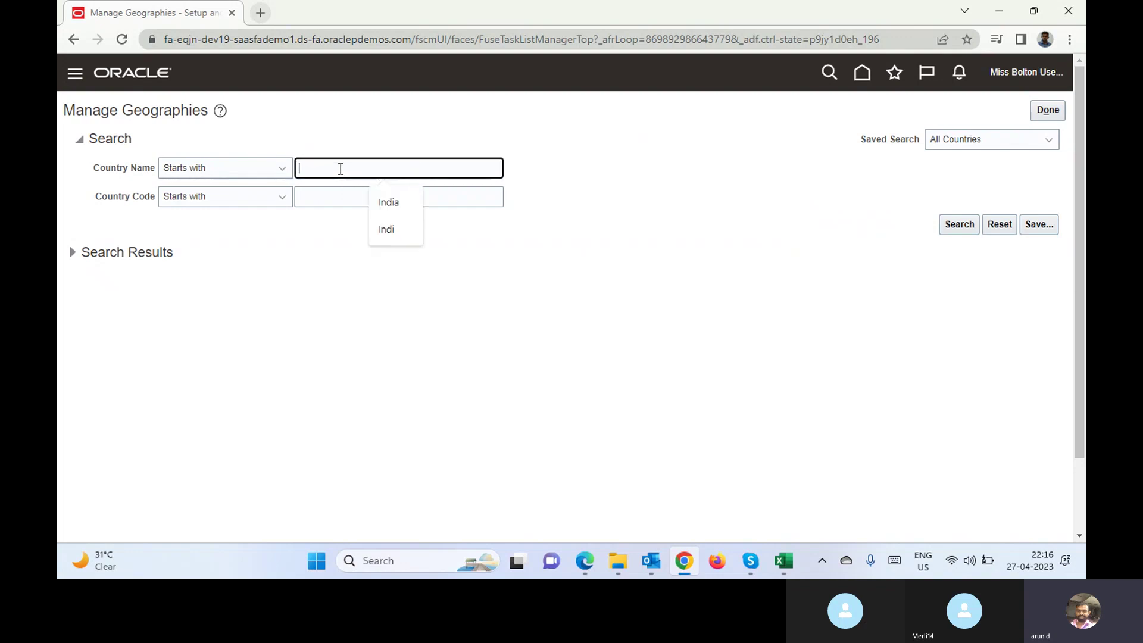
pyautogui.write('Indi')
pyautogui.press('Return')
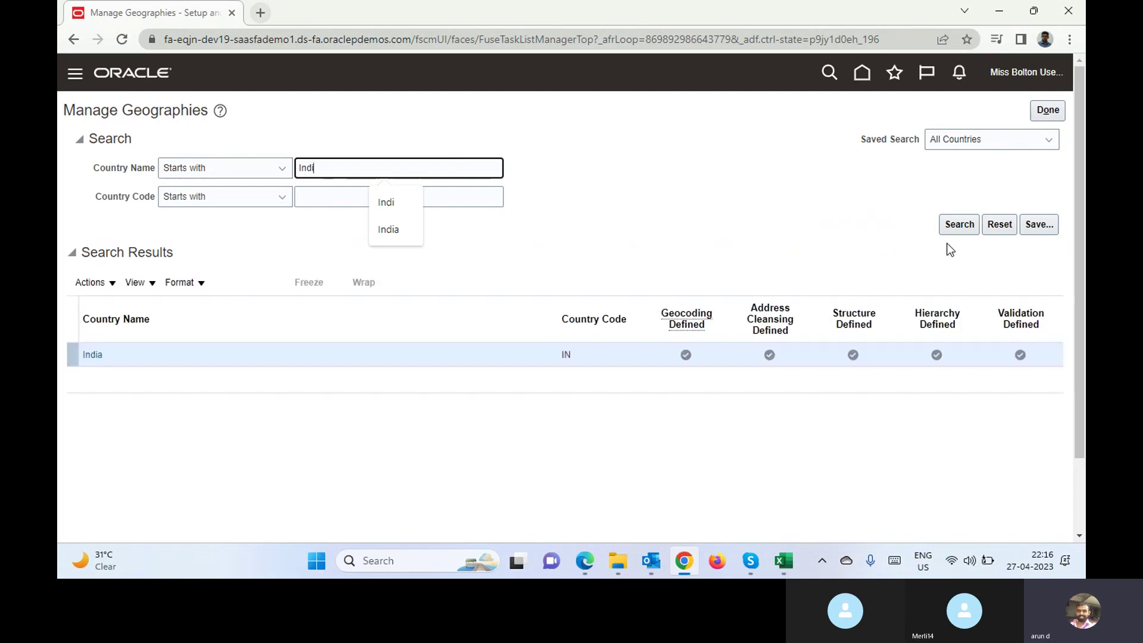
pyautogui.click(306, 350)
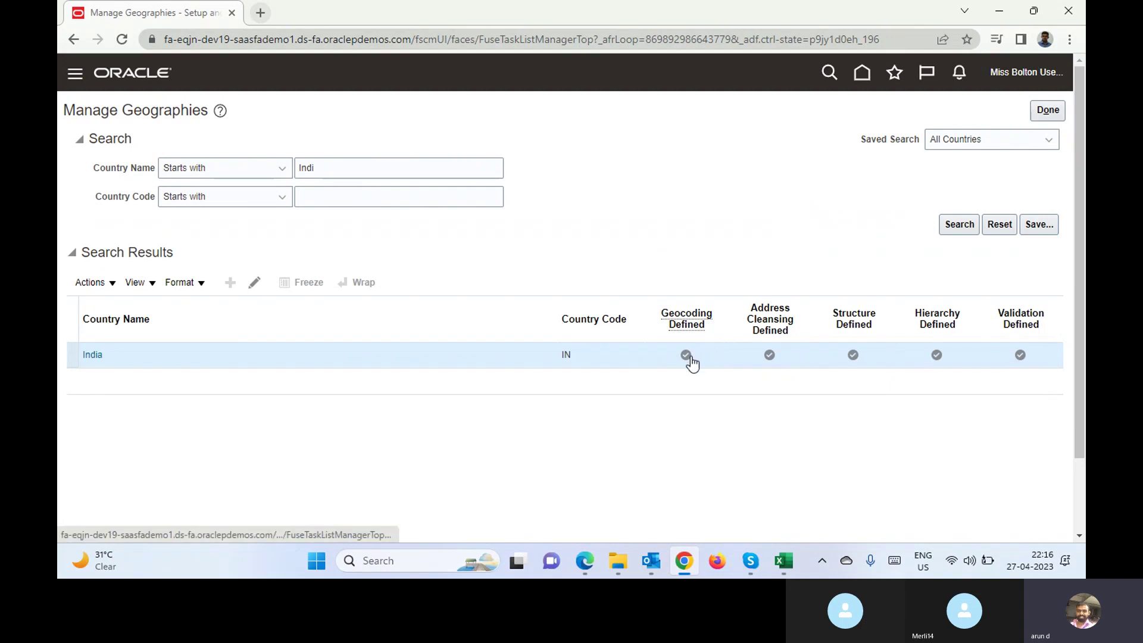
pyautogui.moveTo(691, 359)
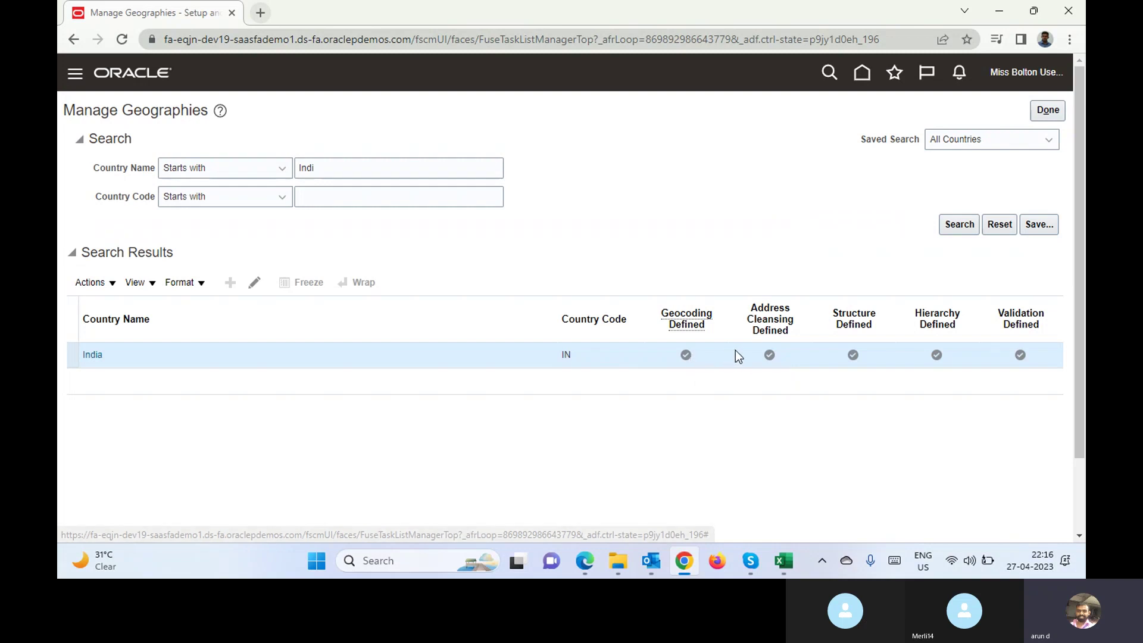
pyautogui.moveTo(771, 361)
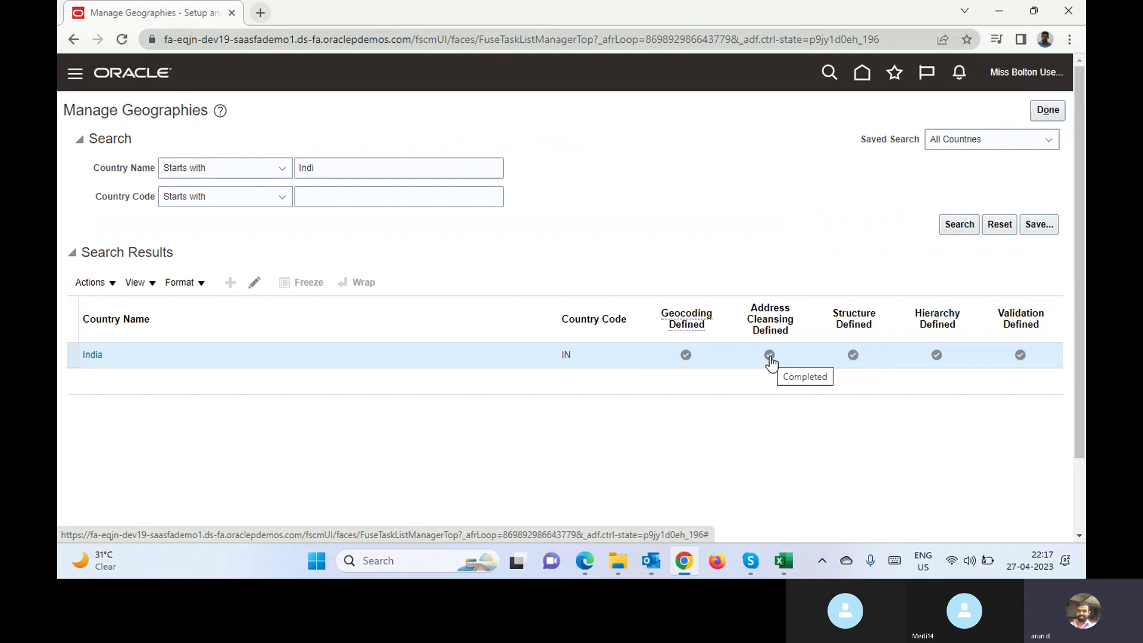
# Step: Open India's geography structure and review the options for adding or creating a geography type without adding one
pyautogui.click(853, 354)
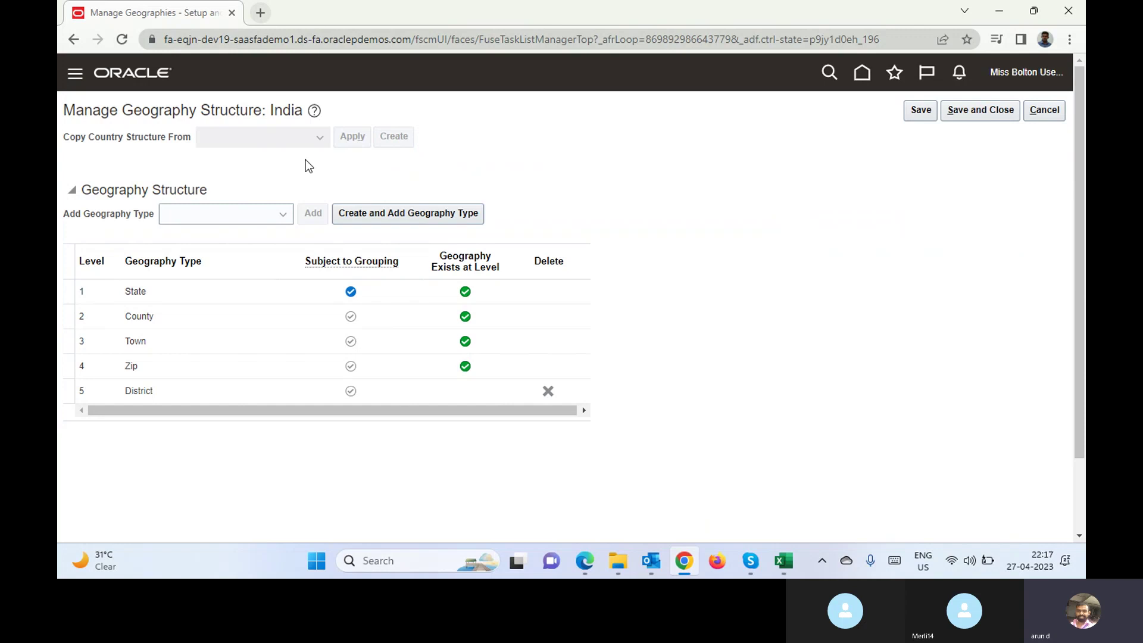
pyautogui.click(254, 215)
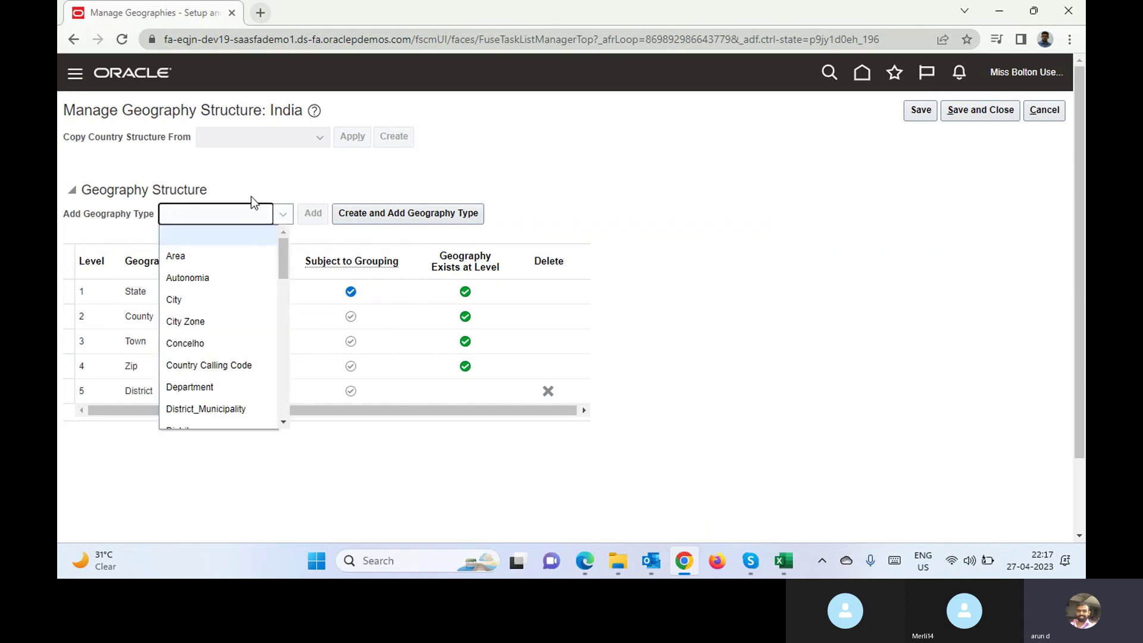
pyautogui.click(265, 171)
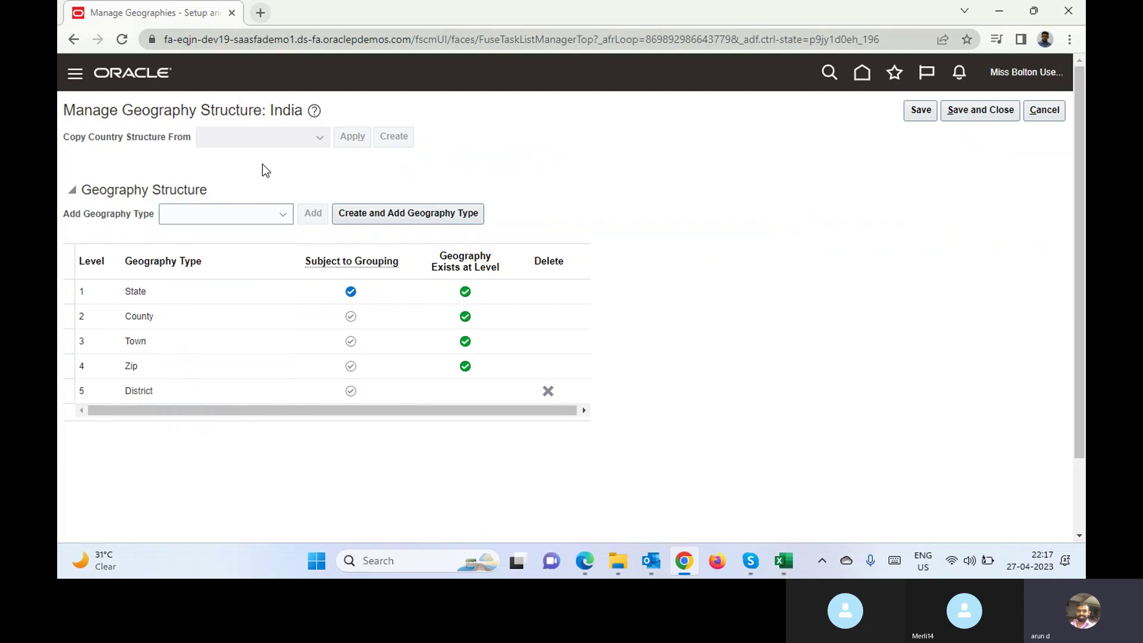
pyautogui.click(267, 218)
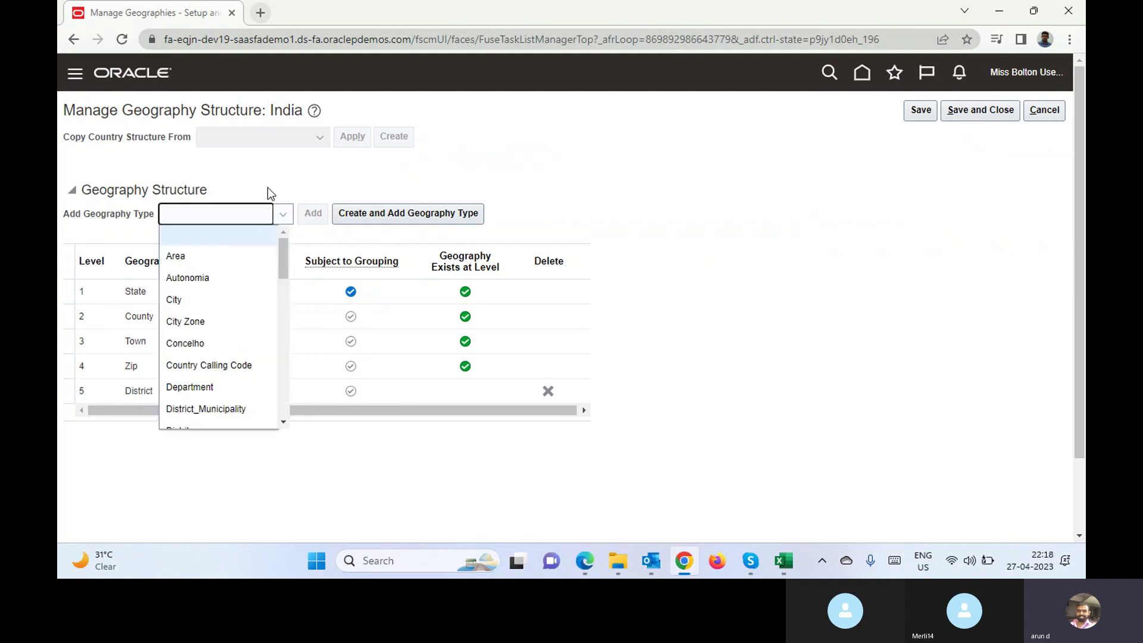
pyautogui.click(269, 189)
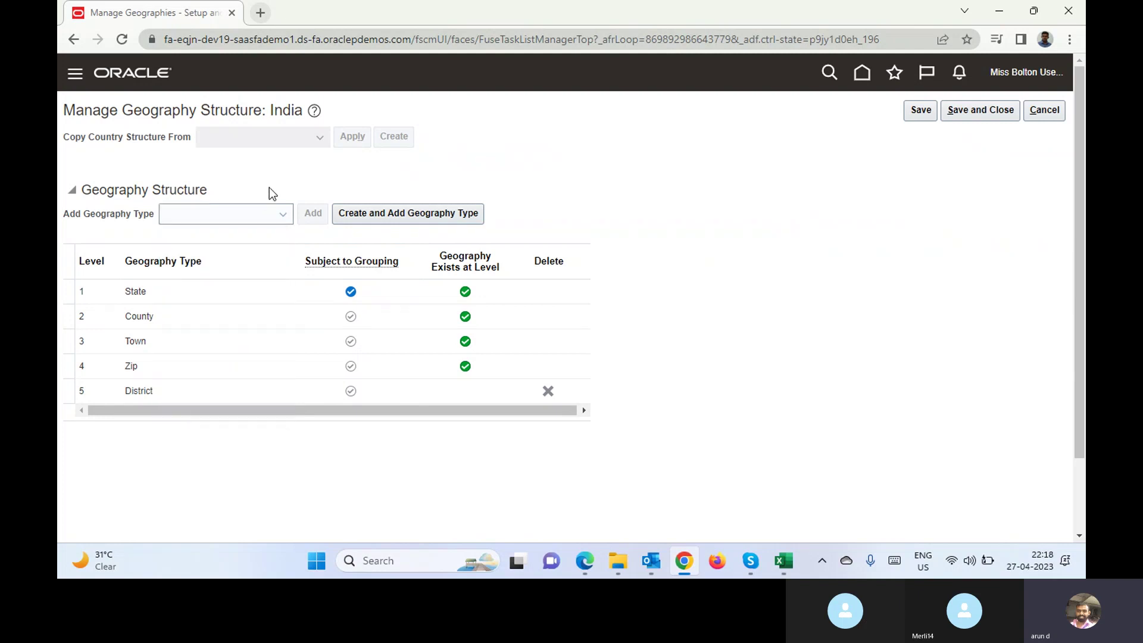
pyautogui.click(370, 216)
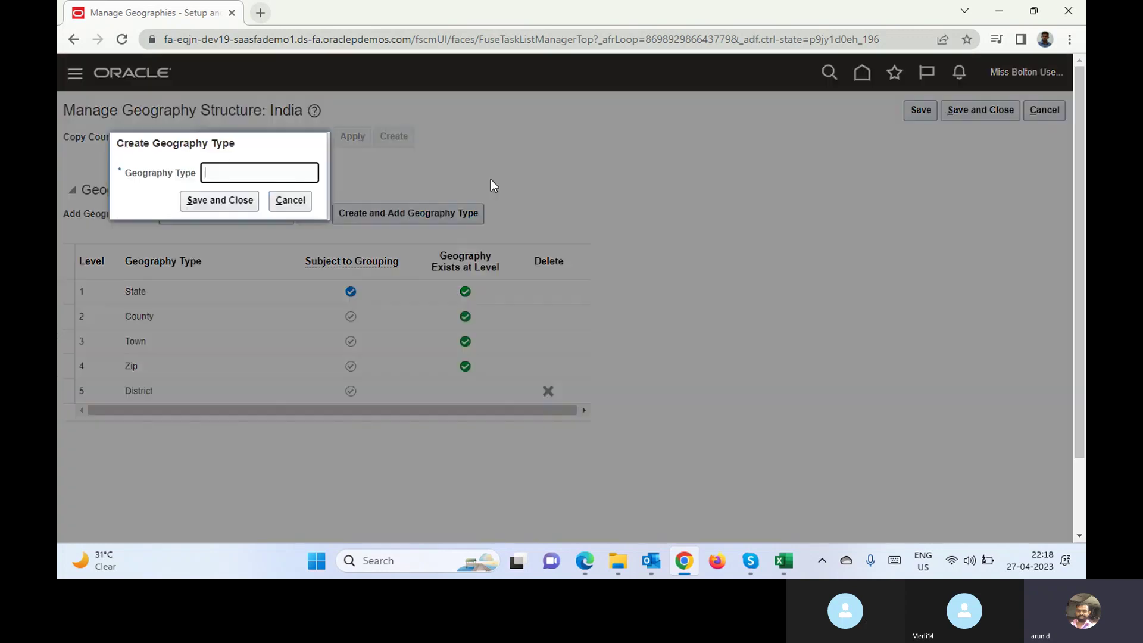
pyautogui.click(289, 205)
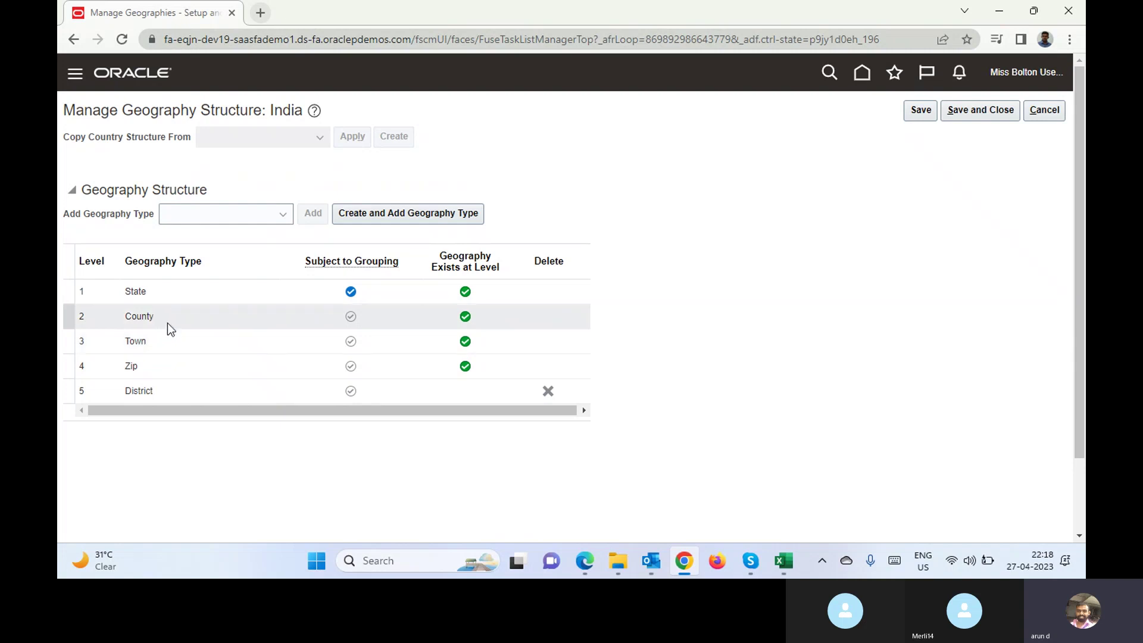
# Step: Go through India's State, County, Town, Zip and District levels and leave the geography structure without saving
pyautogui.click(158, 295)
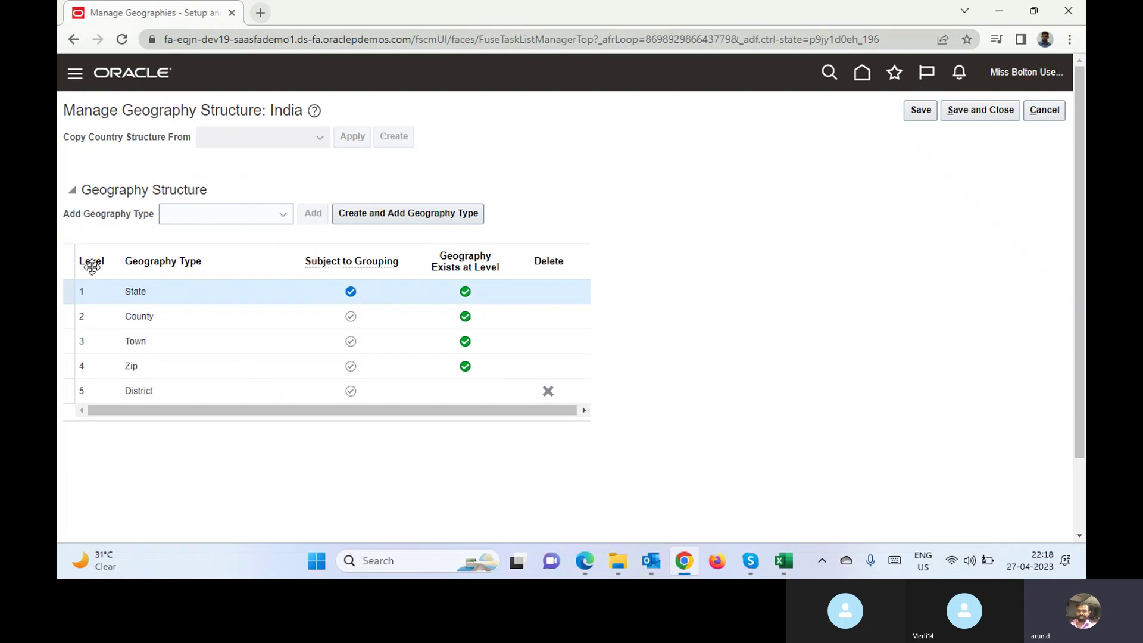
pyautogui.click(163, 322)
pyautogui.click(173, 338)
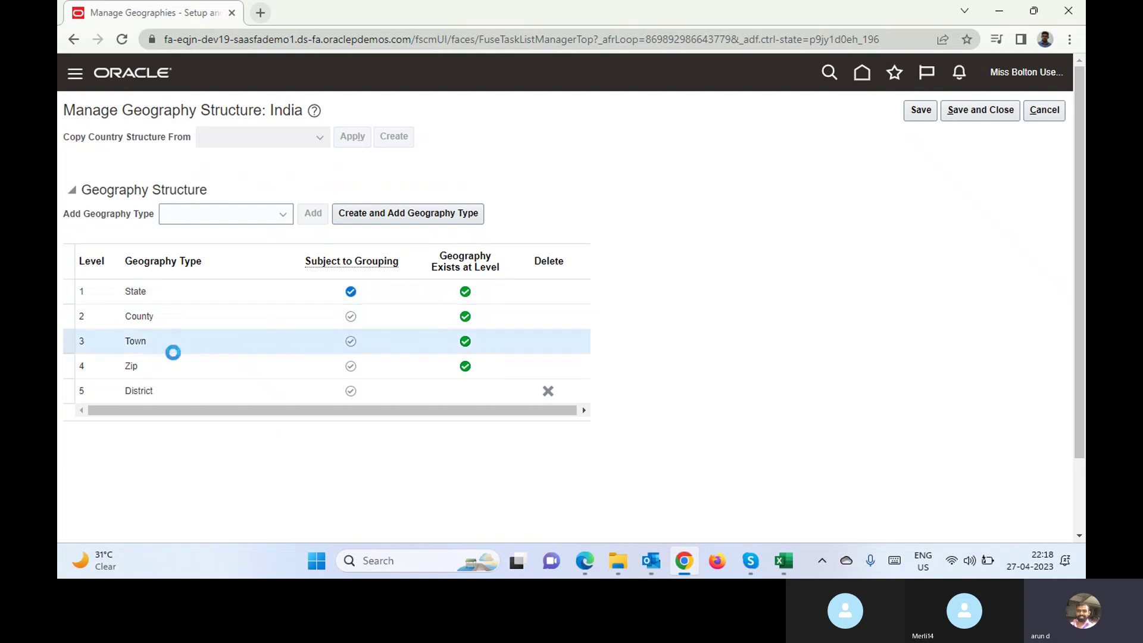
pyautogui.click(179, 367)
pyautogui.click(186, 389)
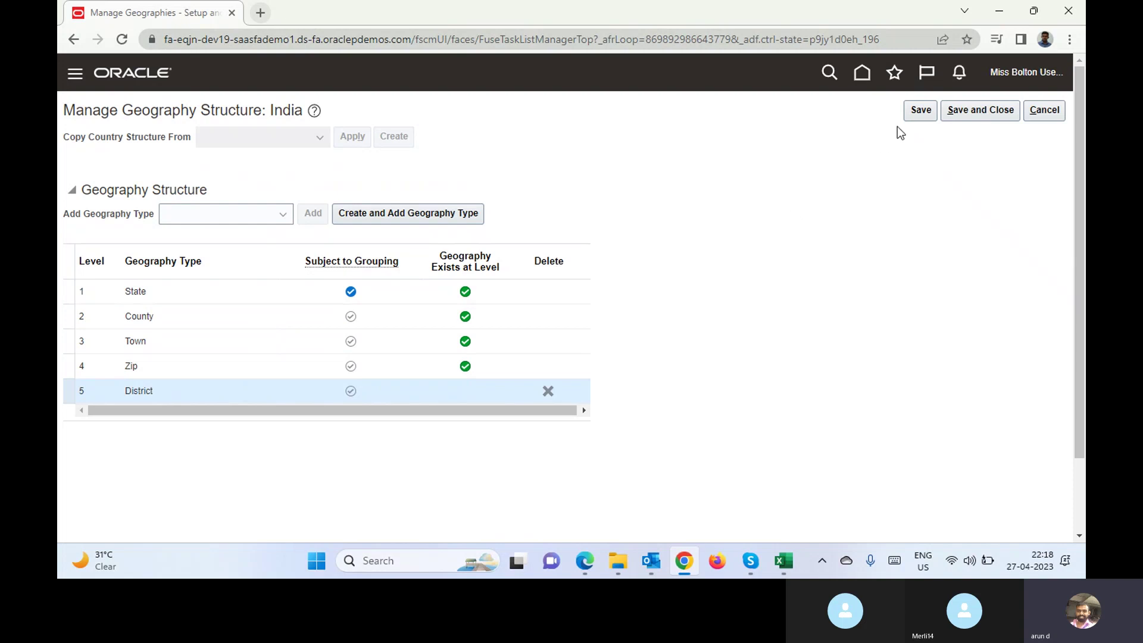
pyautogui.click(1048, 112)
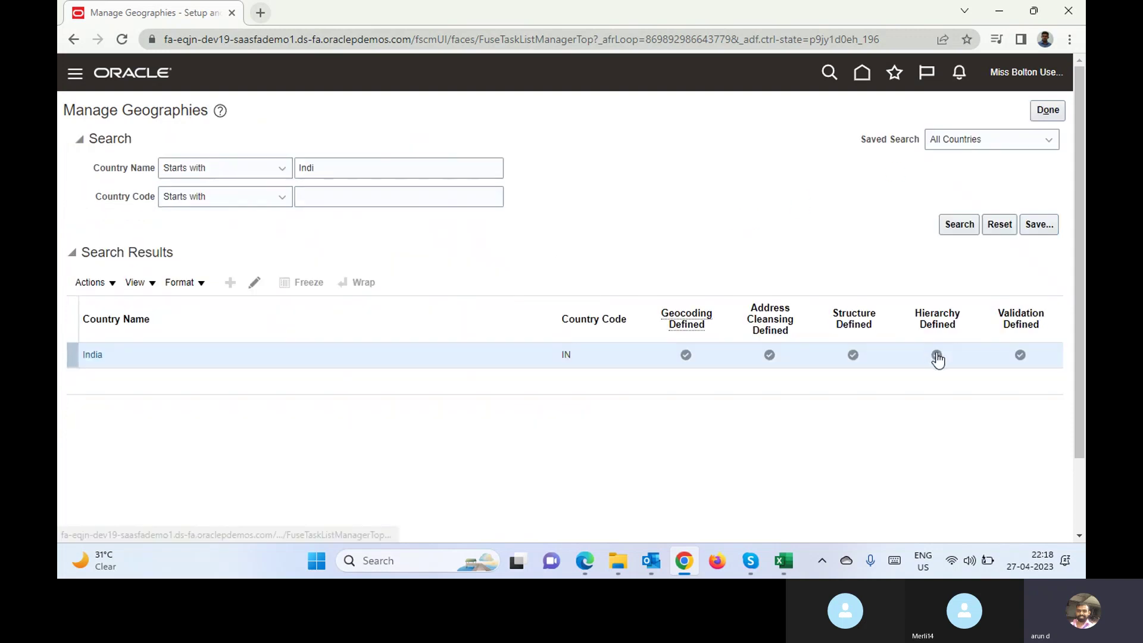
# Step: Open India's geography hierarchy and expand Andhra Pradesh, its county Adilabad and the town Achalapur to examine the levels
pyautogui.click(937, 356)
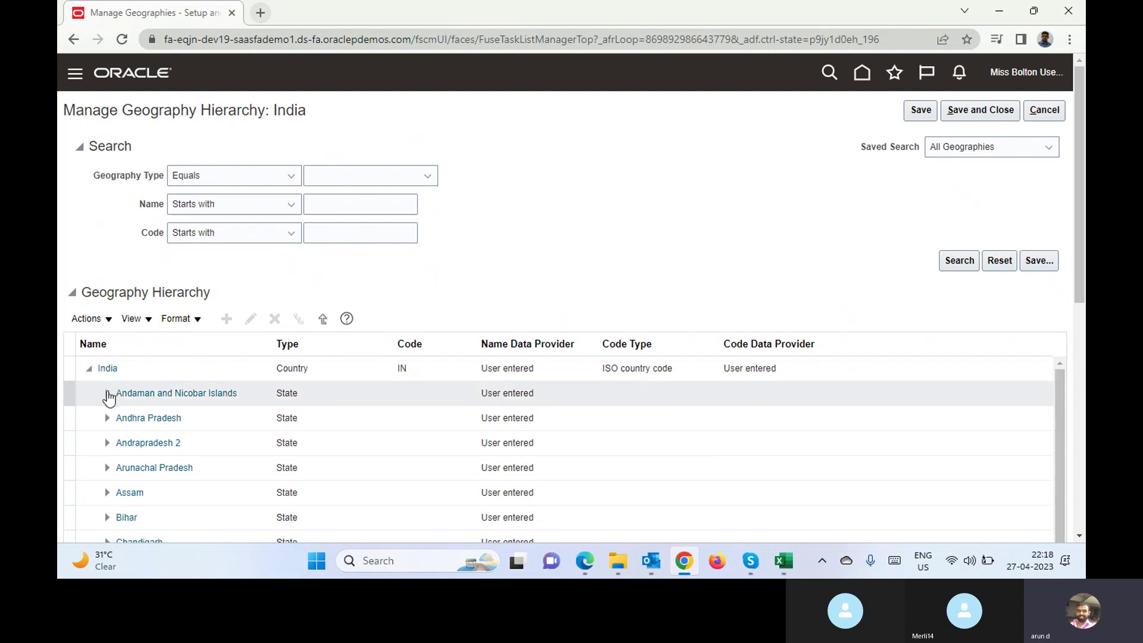
pyautogui.click(149, 369)
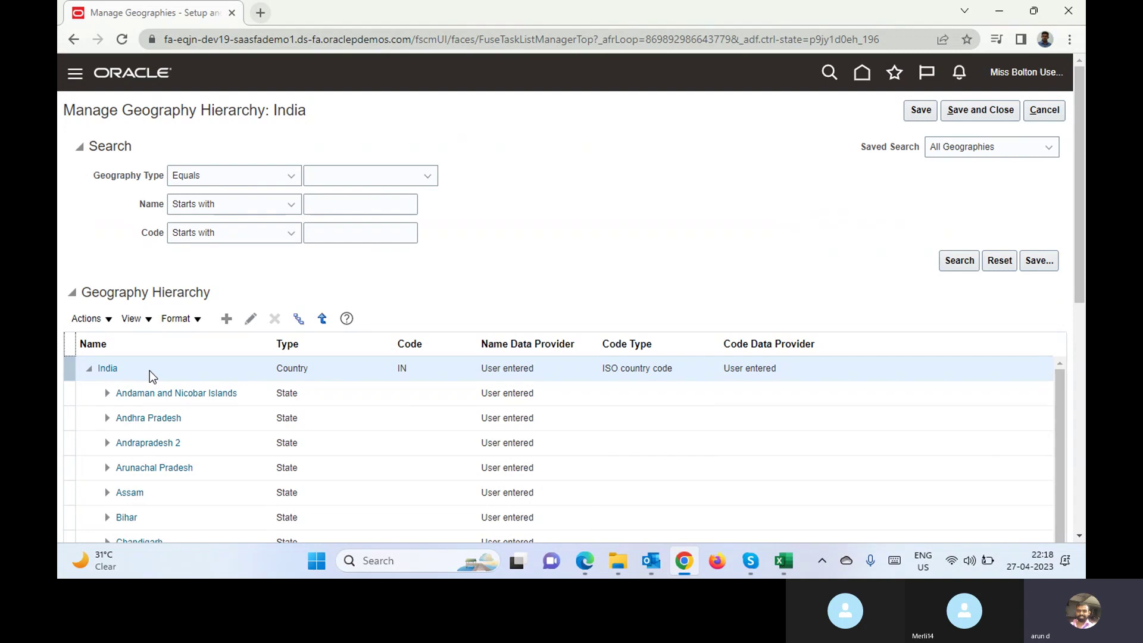
pyautogui.click(107, 422)
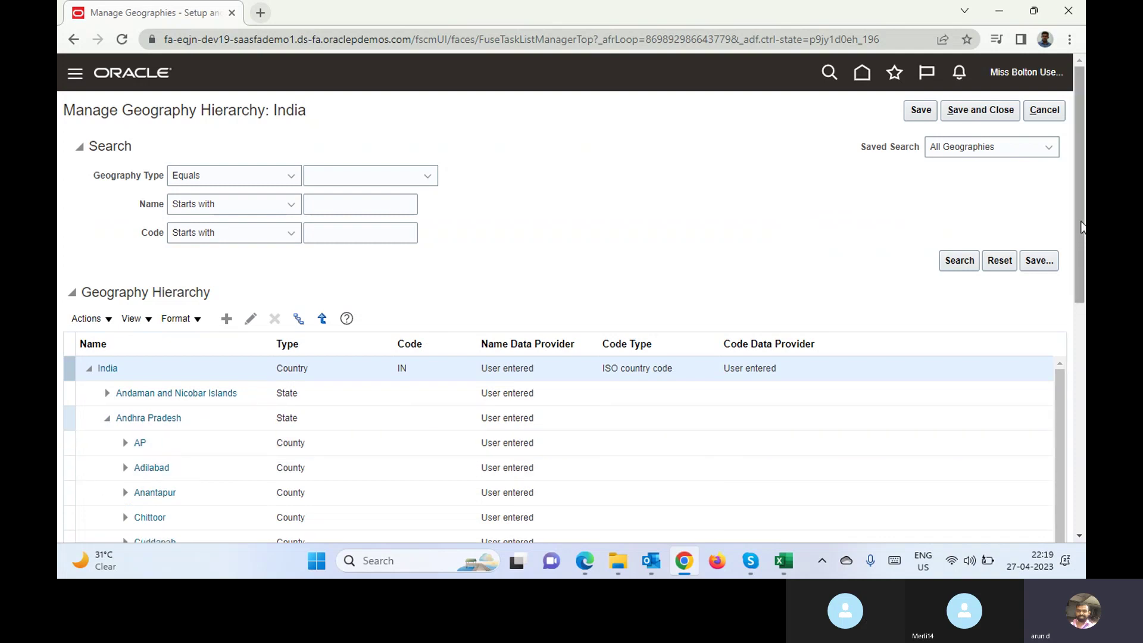
pyautogui.moveTo(1083, 230); pyautogui.dragTo(1083, 301)
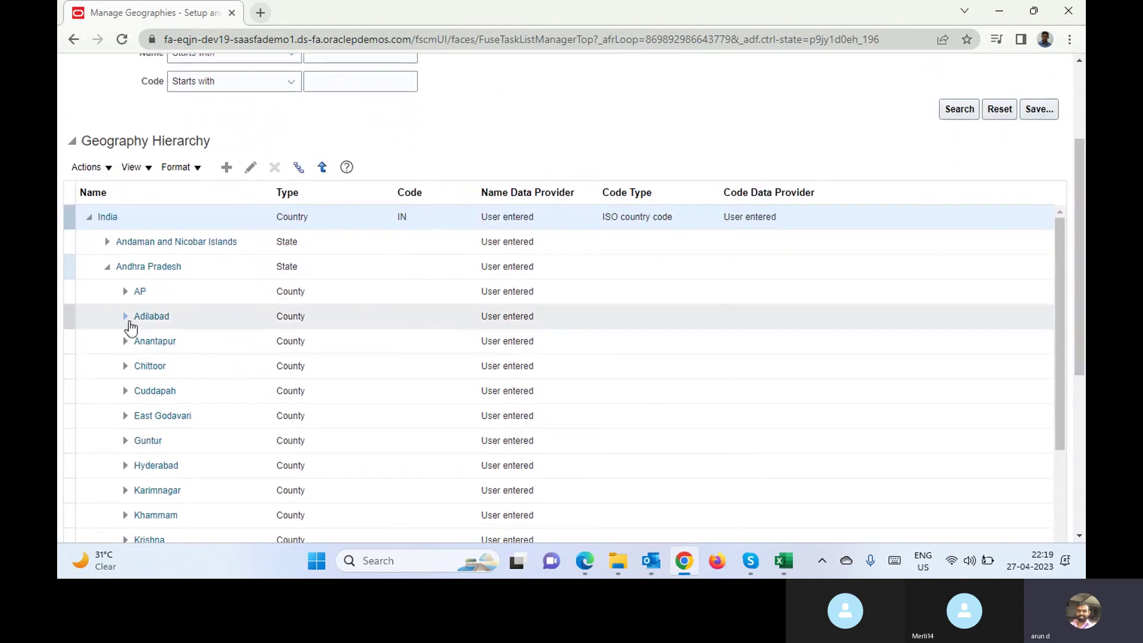
pyautogui.click(125, 320)
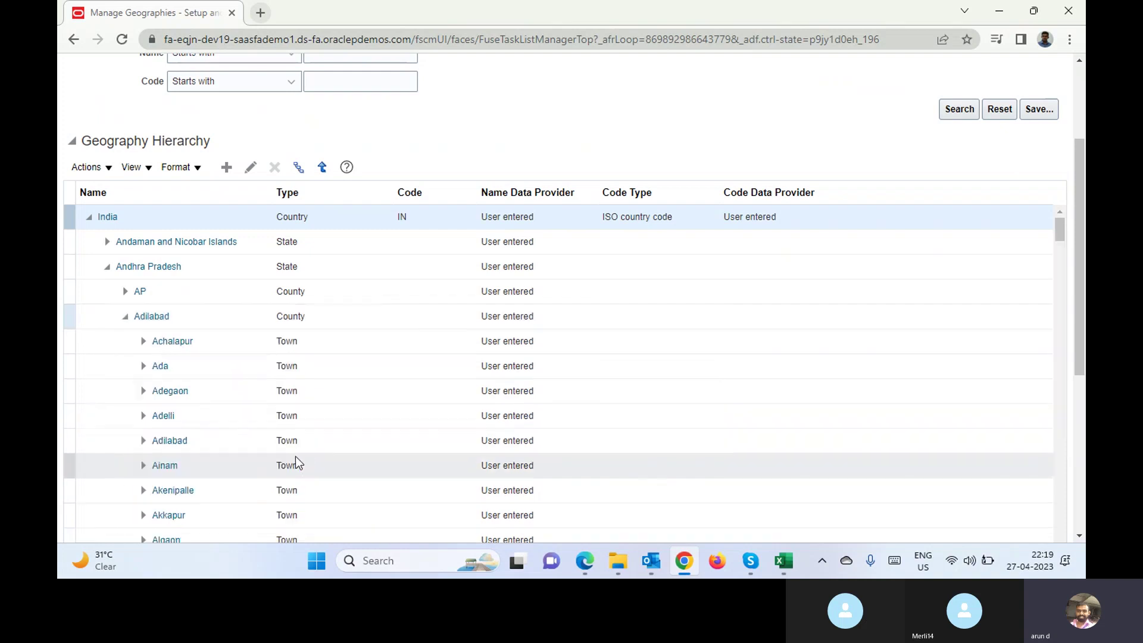
pyautogui.click(144, 342)
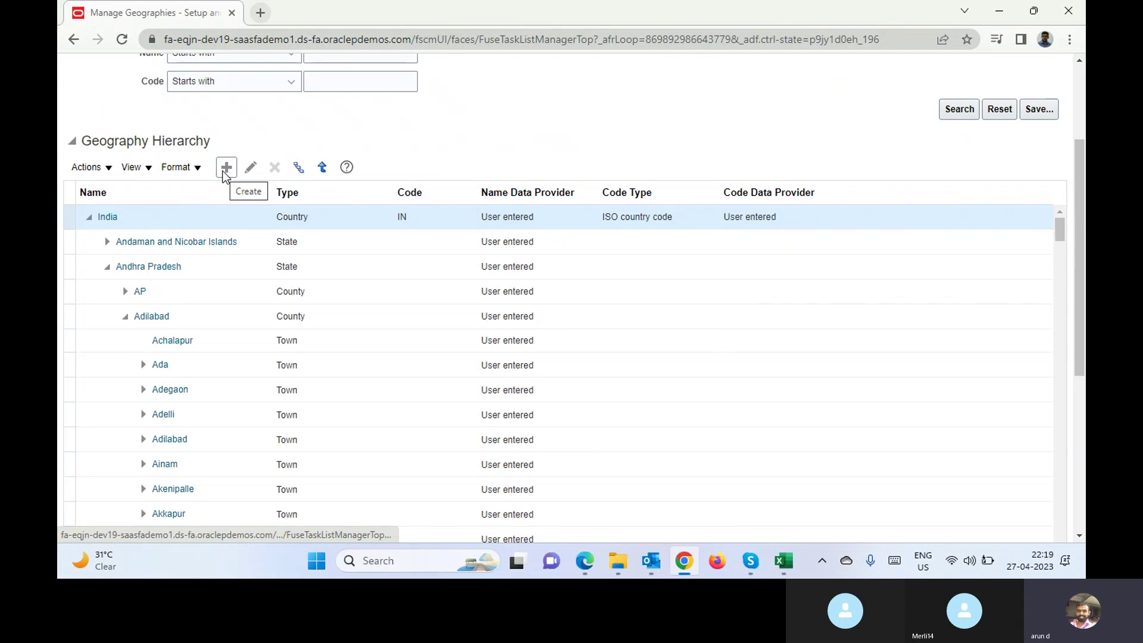
# Step: Select the states Andaman and Nicobar Islands and Andhra Pradesh in the hierarchy, and leave it without saving
pyautogui.click(267, 242)
pyautogui.click(224, 262)
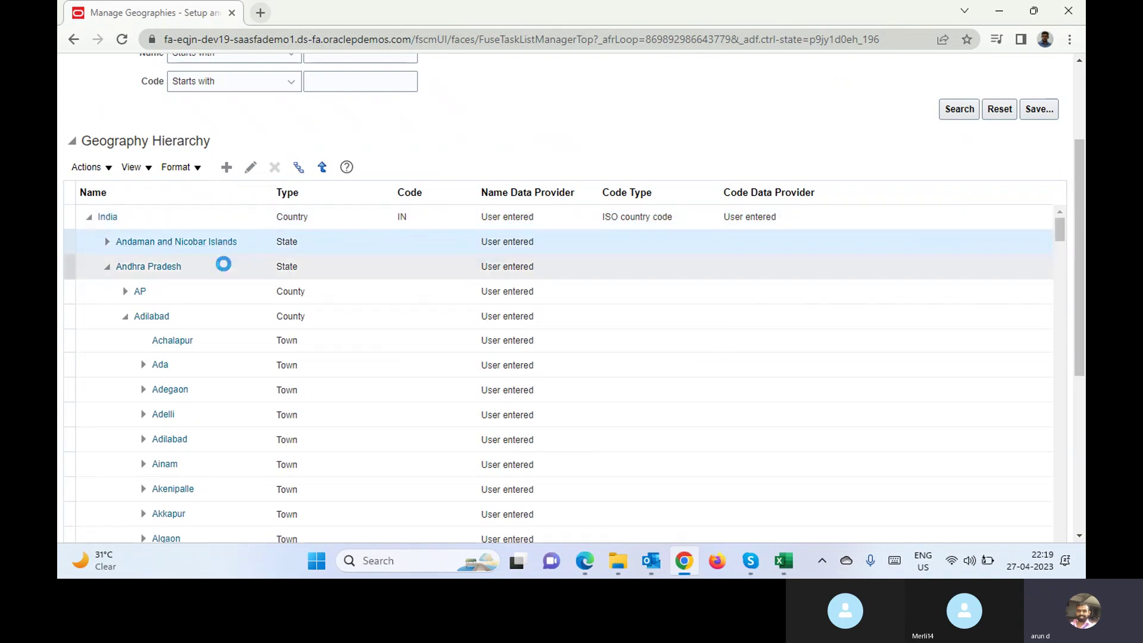
pyautogui.click(223, 263)
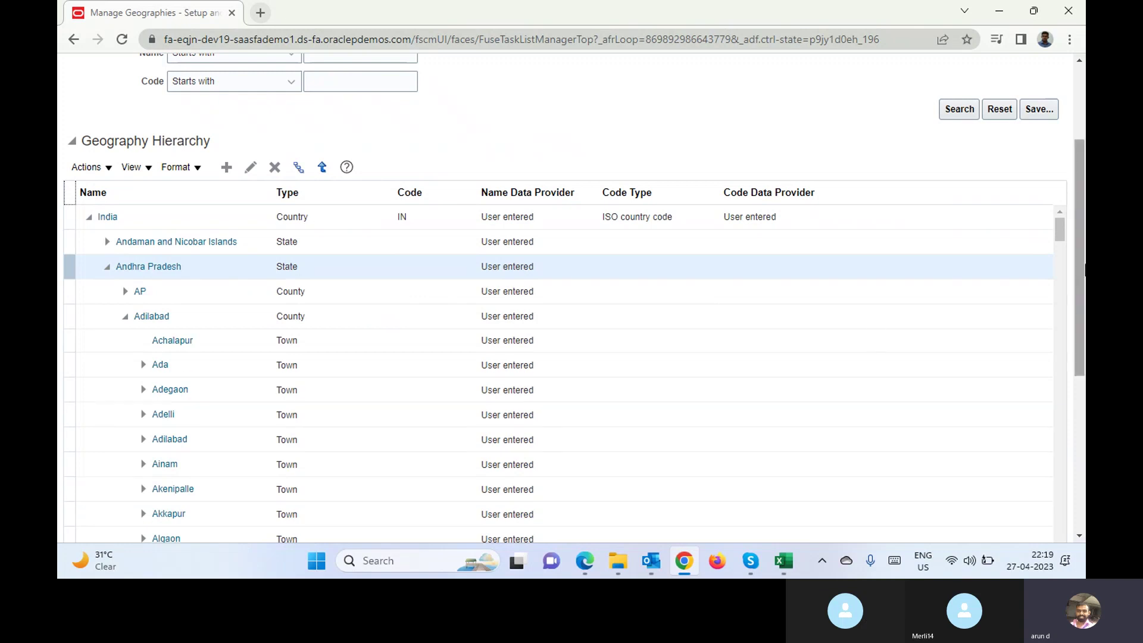
pyautogui.moveTo(1083, 268); pyautogui.dragTo(1084, 152)
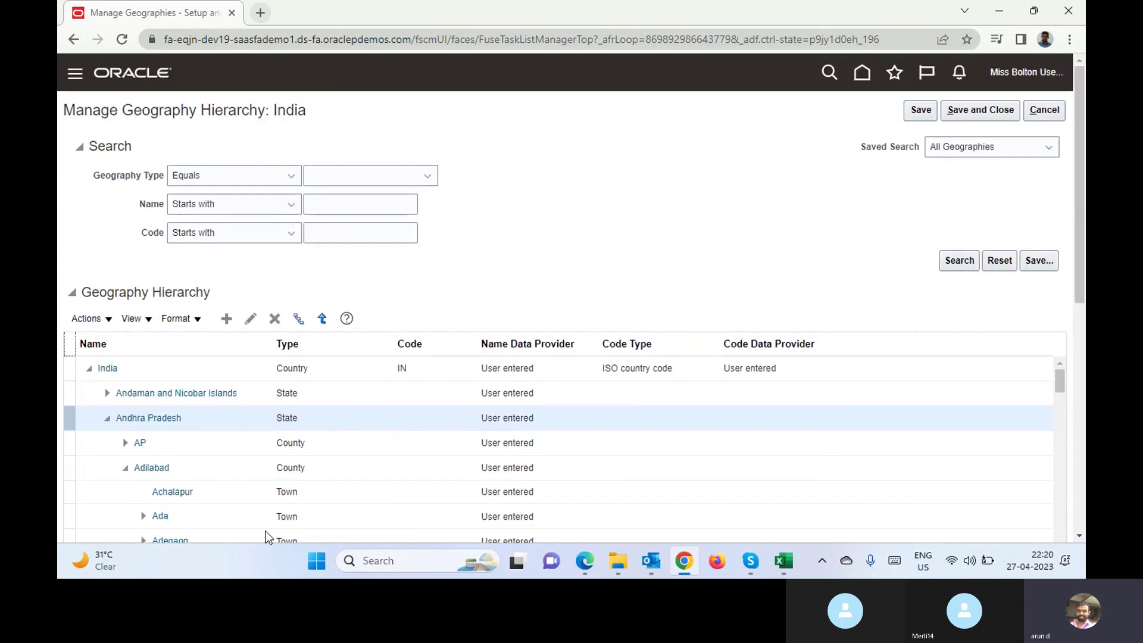
pyautogui.click(1046, 110)
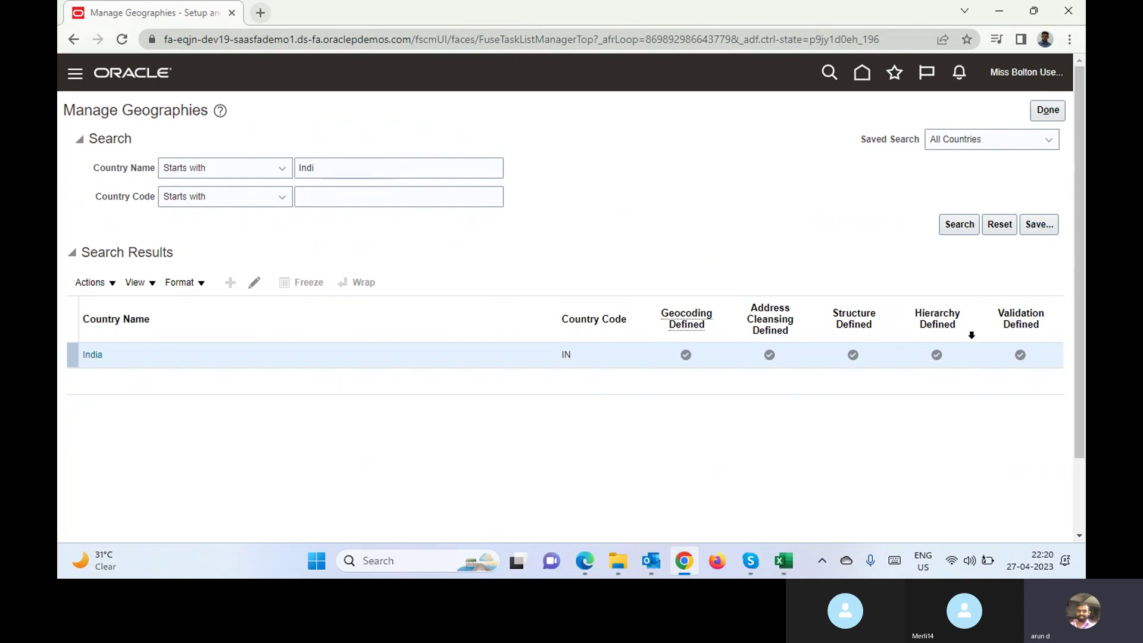
# Step: Review India's geography validation, including the address styles and County mapping, and return to the Compensation Management setup without saving
pyautogui.click(1019, 356)
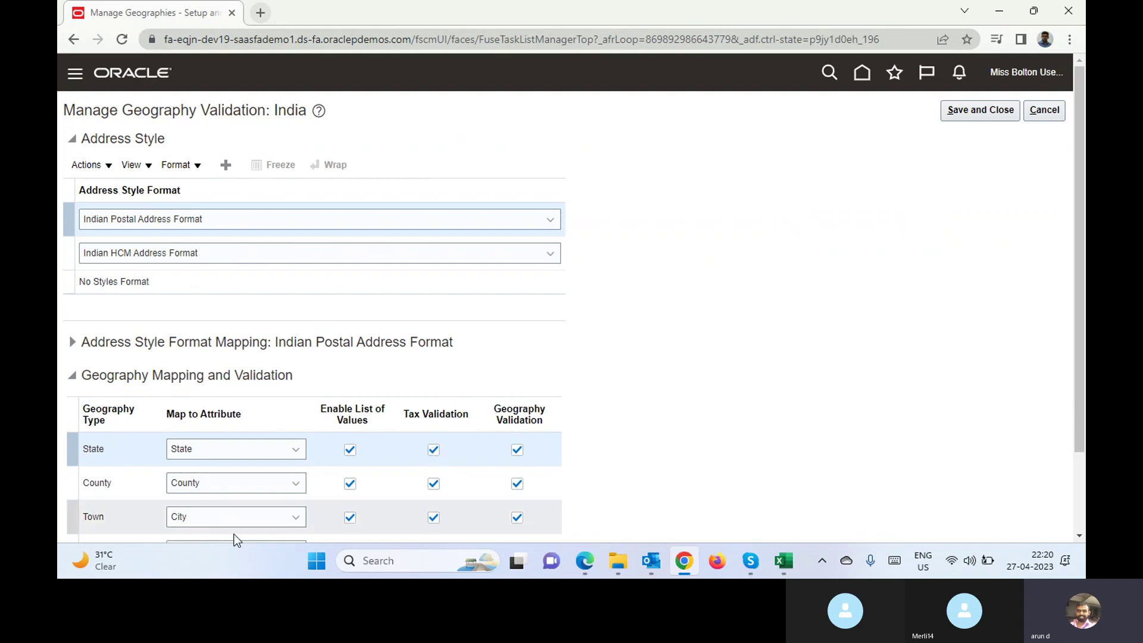
pyautogui.click(113, 479)
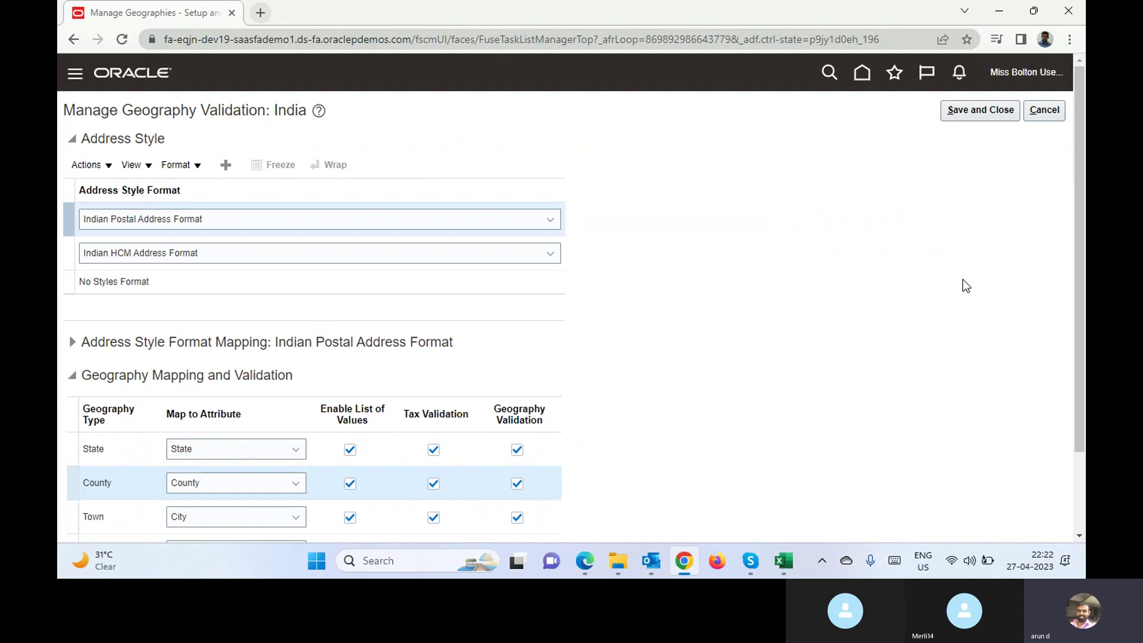
pyautogui.click(1041, 110)
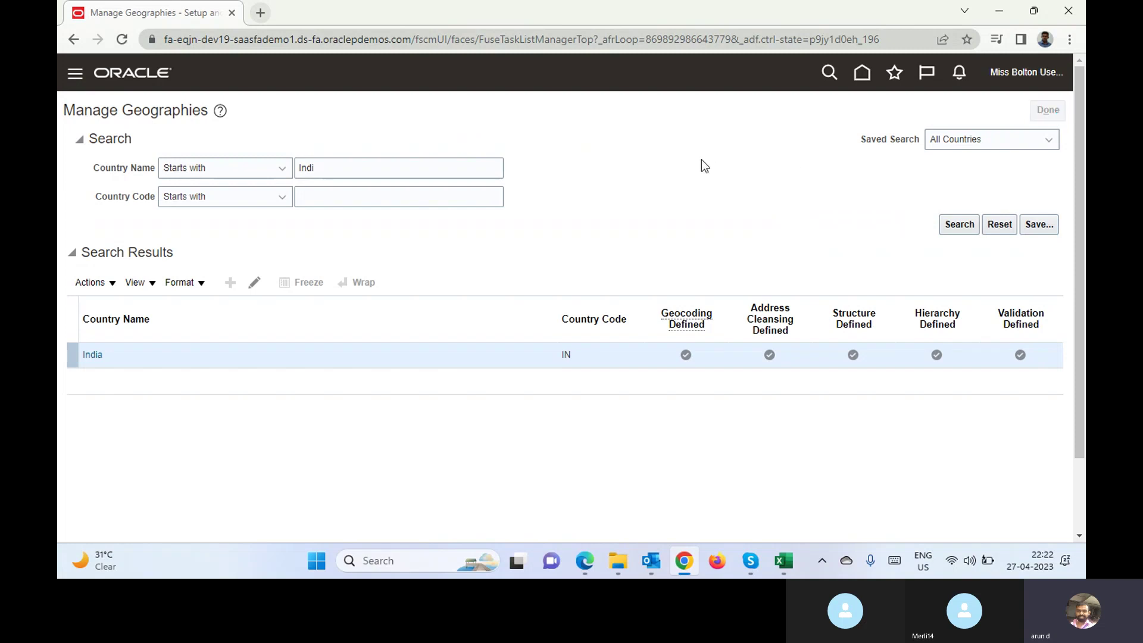
pyautogui.click(1056, 105)
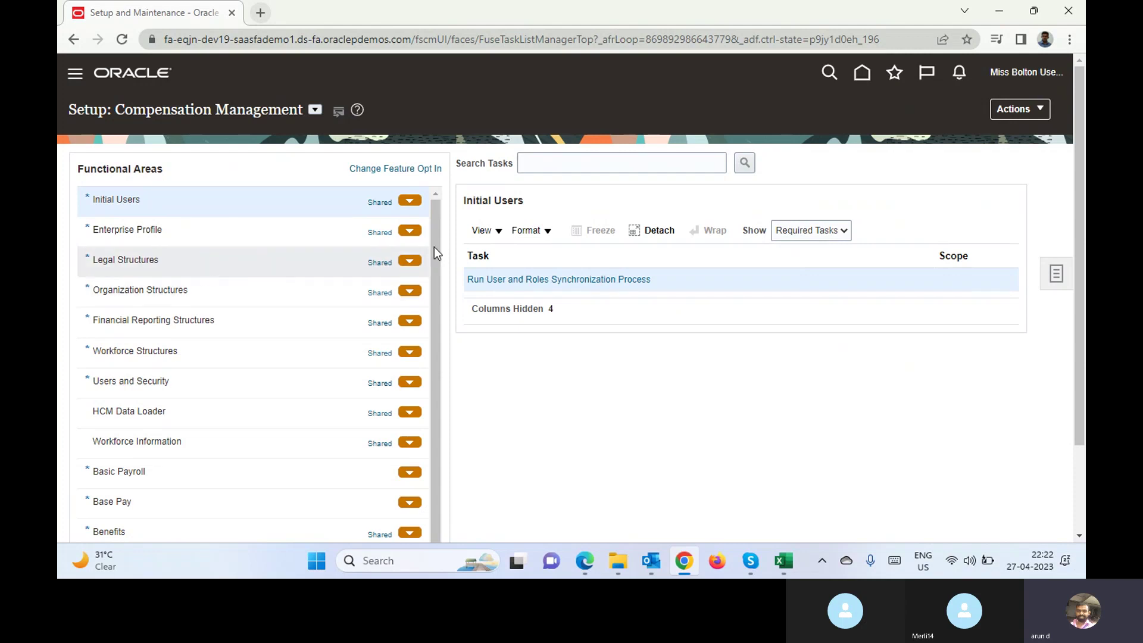
# Step: Search across all setup tasks for "Manage Loc" and open the Manage Locations task
pyautogui.click(1056, 274)
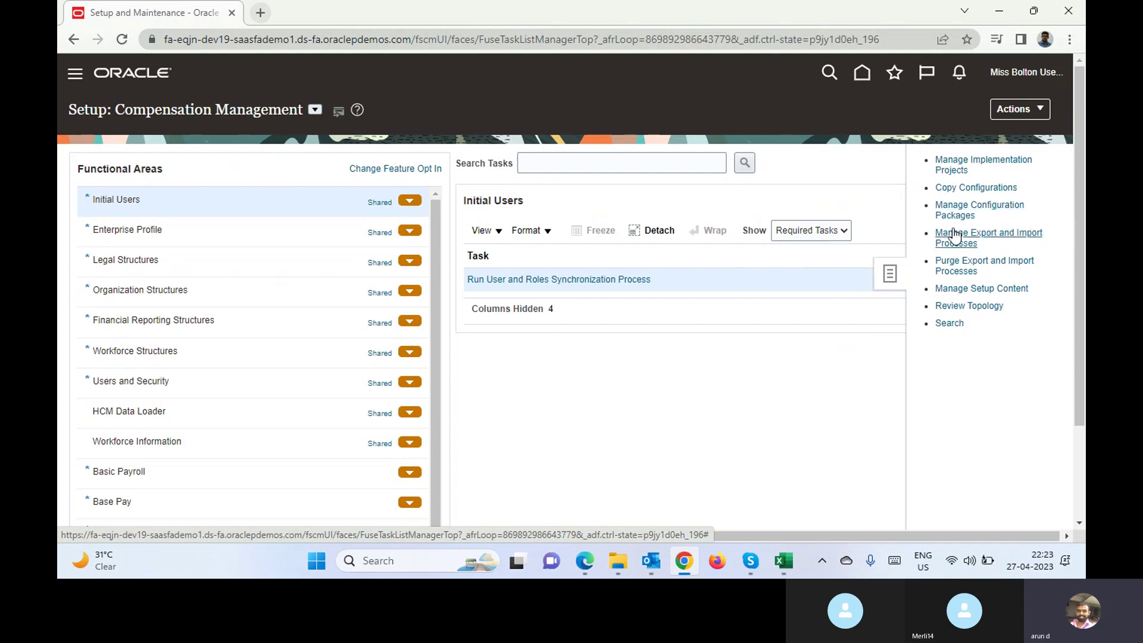
pyautogui.click(948, 323)
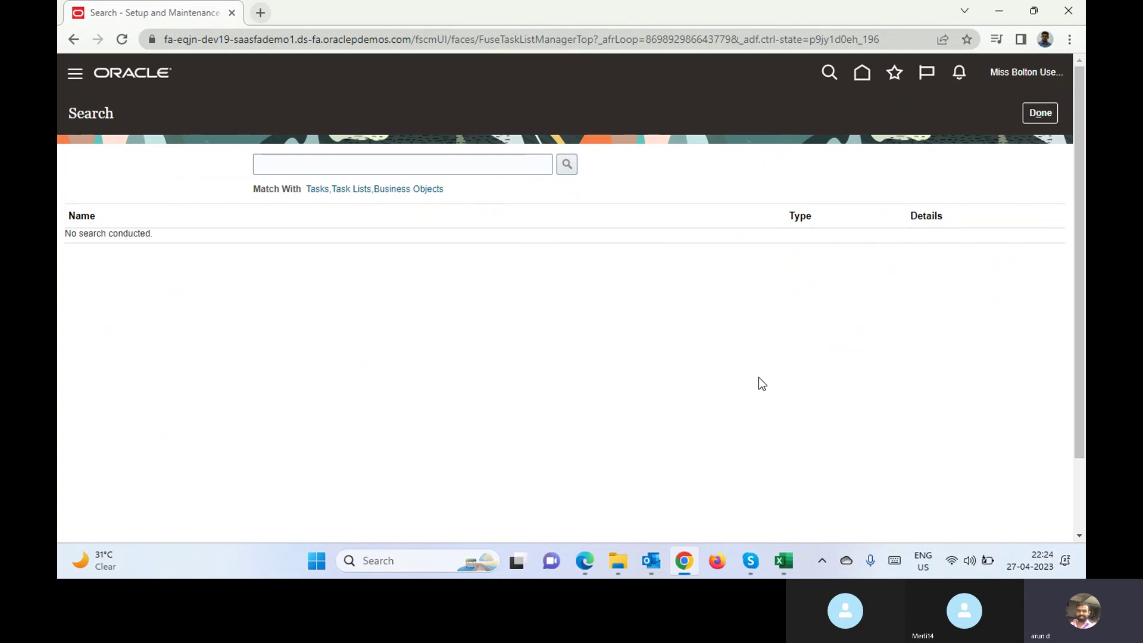
pyautogui.click(339, 168)
pyautogui.write('Manage')
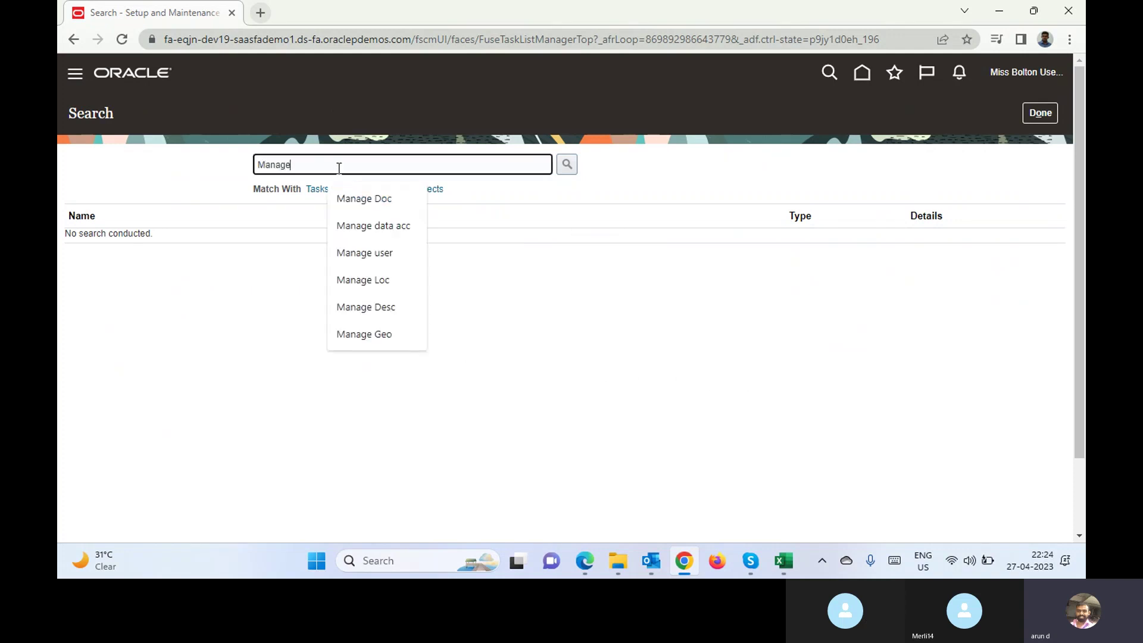
pyautogui.write(' Loc')
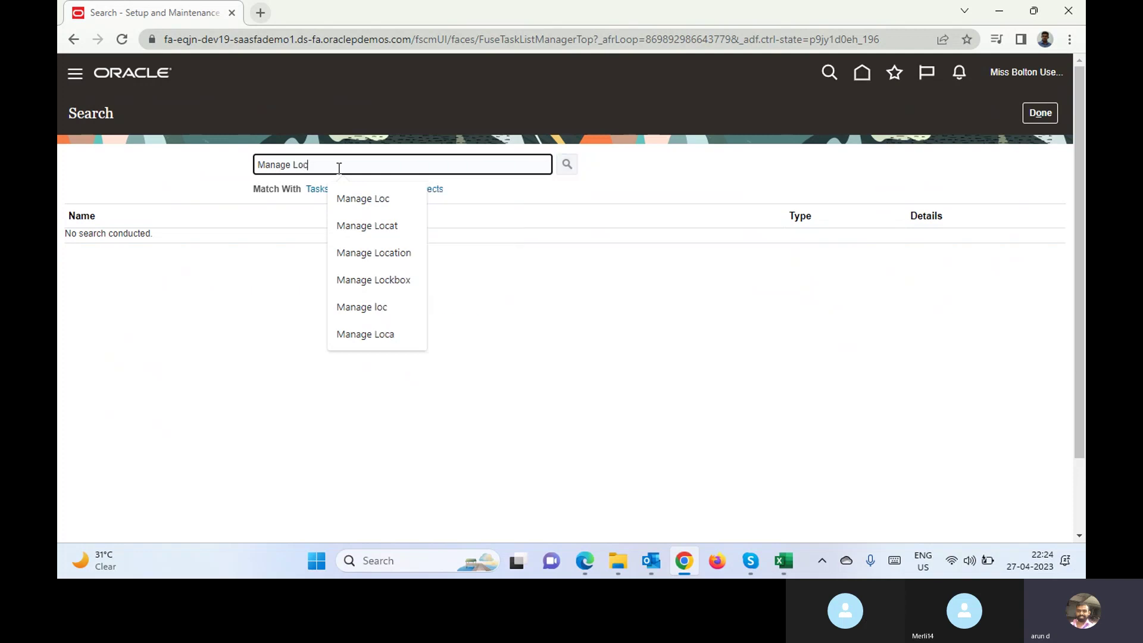
pyautogui.press('Return')
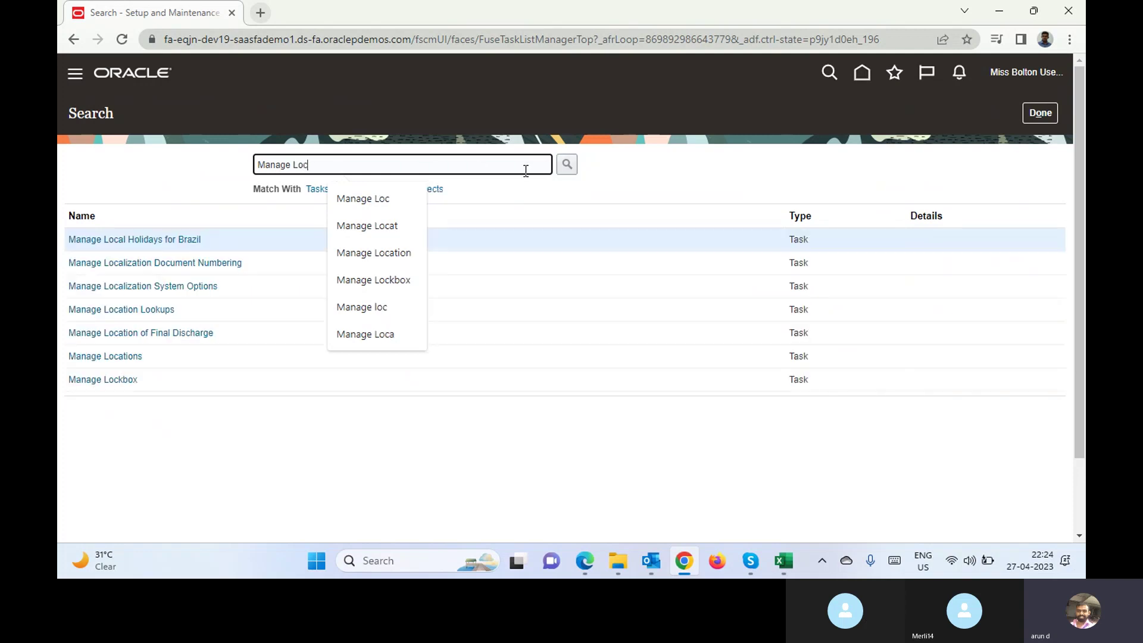
pyautogui.click(105, 357)
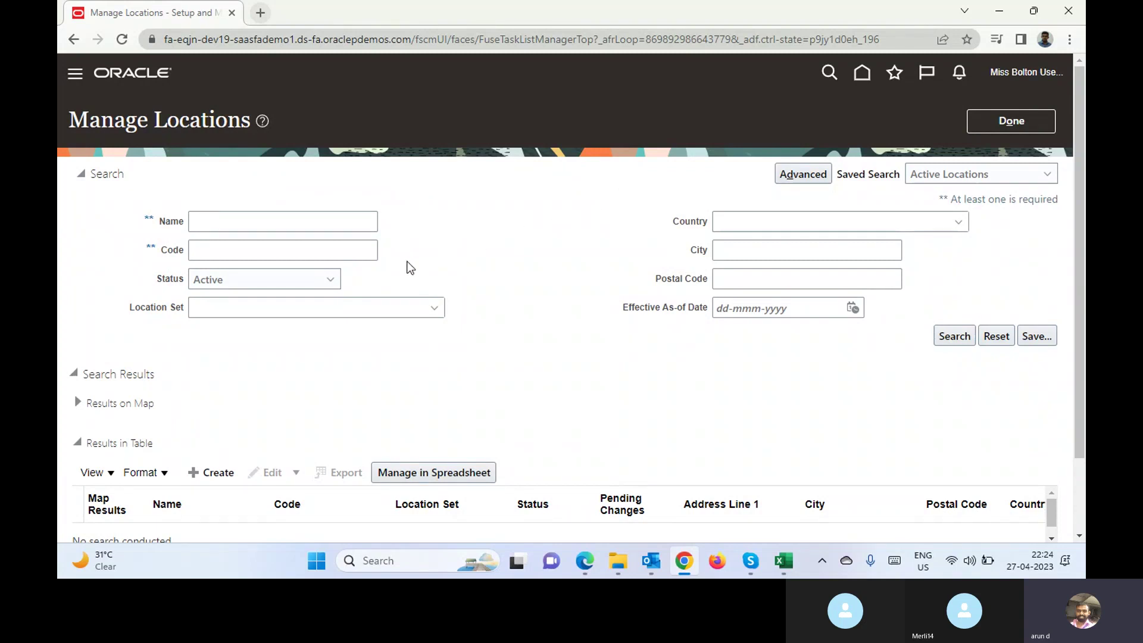
# Step: Start creating a location and review the available location sets, keeping Common set
pyautogui.moveTo(1084, 168); pyautogui.dragTo(1083, 228)
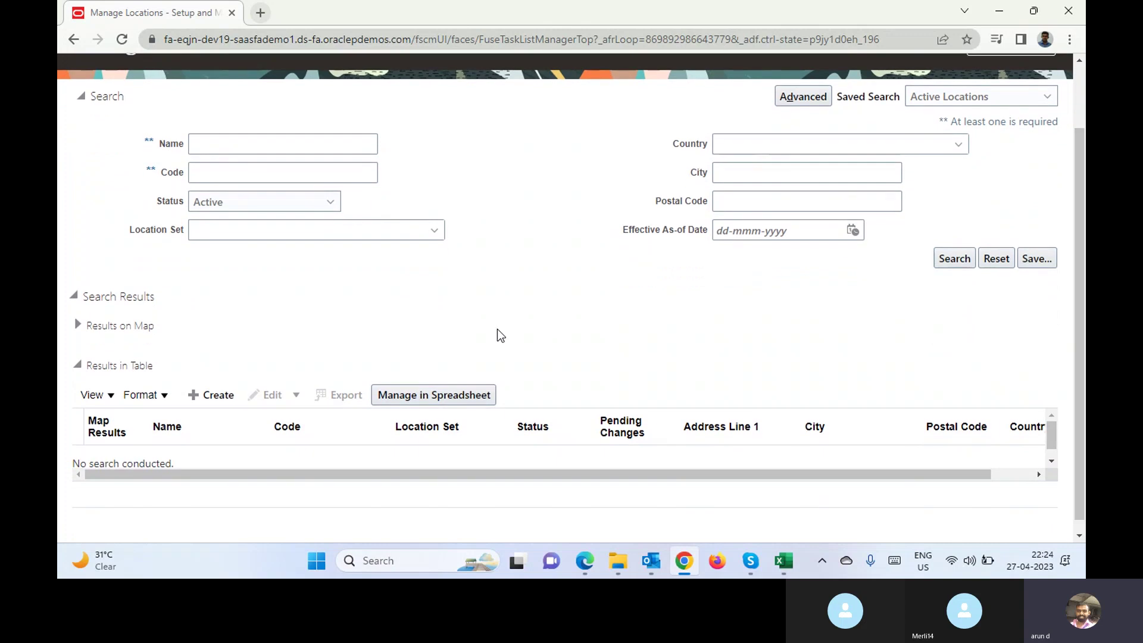
pyautogui.click(215, 395)
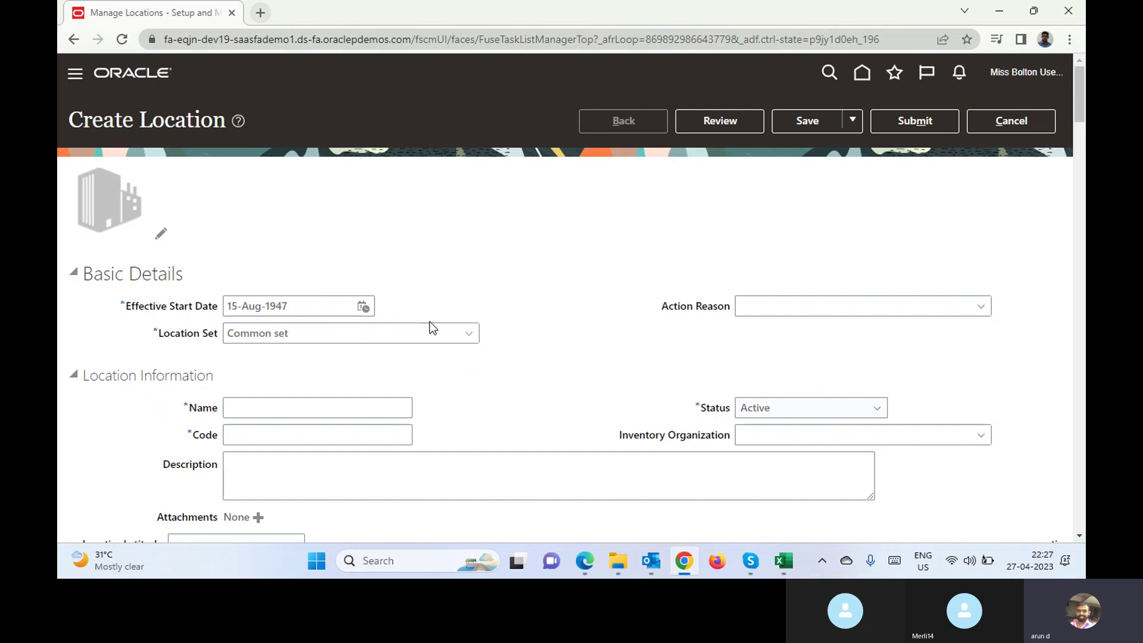
pyautogui.click(472, 333)
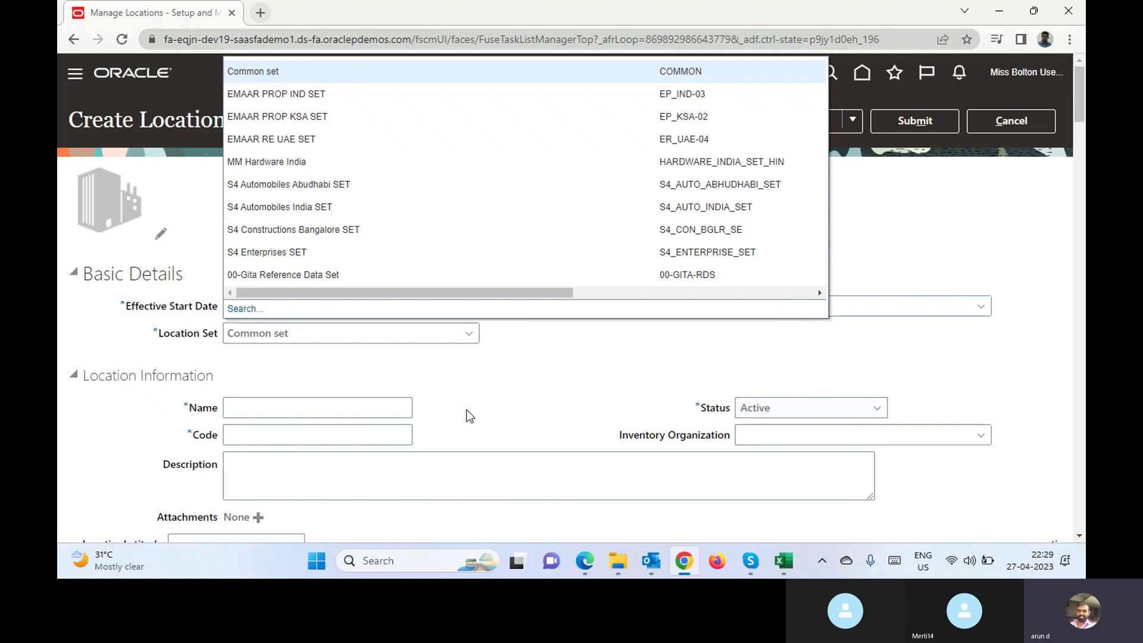
pyautogui.click(488, 397)
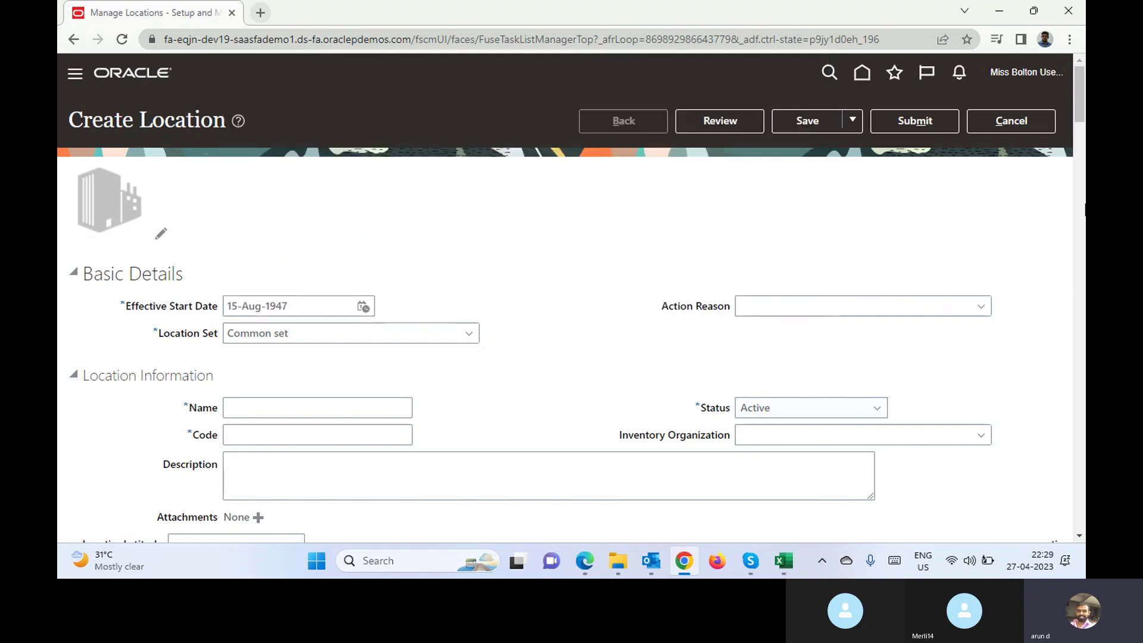
# Step: Go through the location's Name, Code and Description fields without entering anything
pyautogui.moveTo(1083, 95); pyautogui.dragTo(1083, 123)
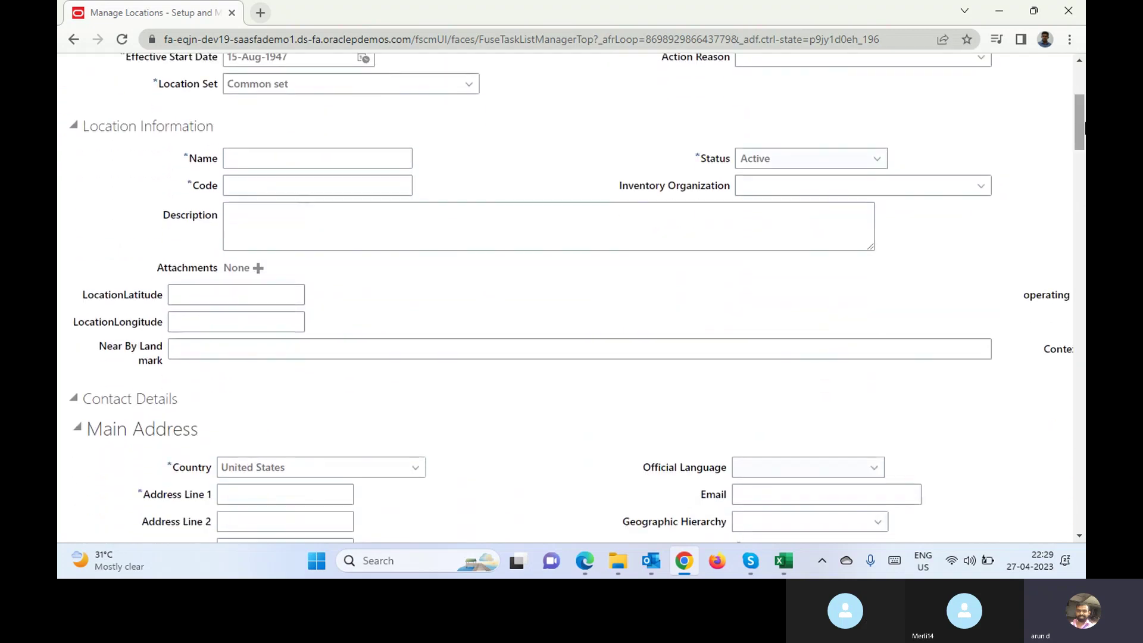
pyautogui.click(261, 159)
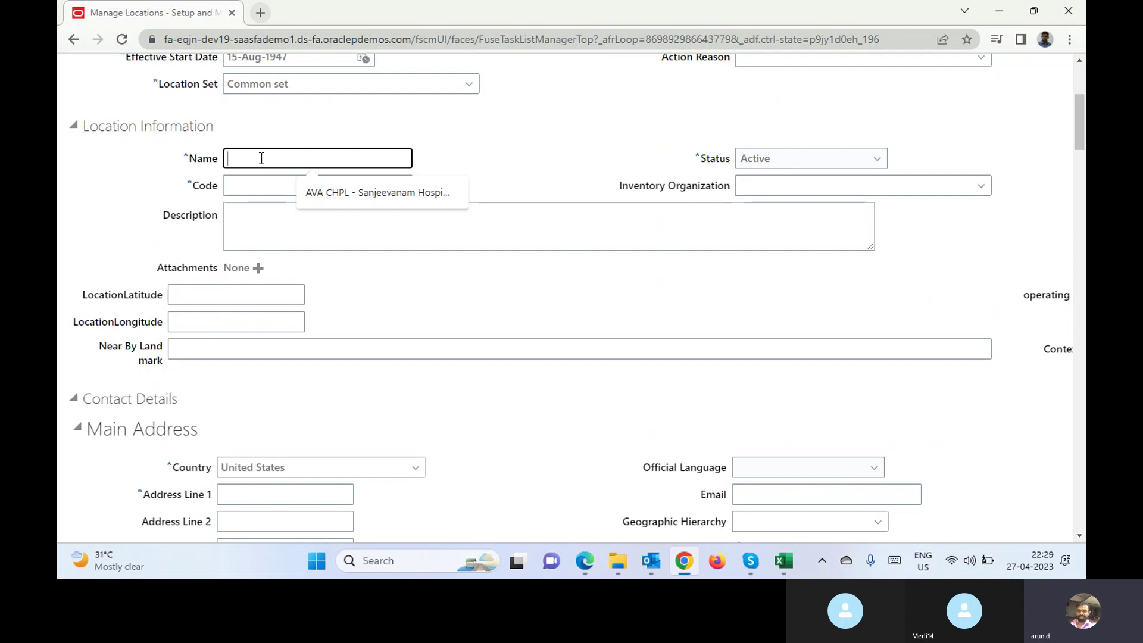
pyautogui.click(589, 237)
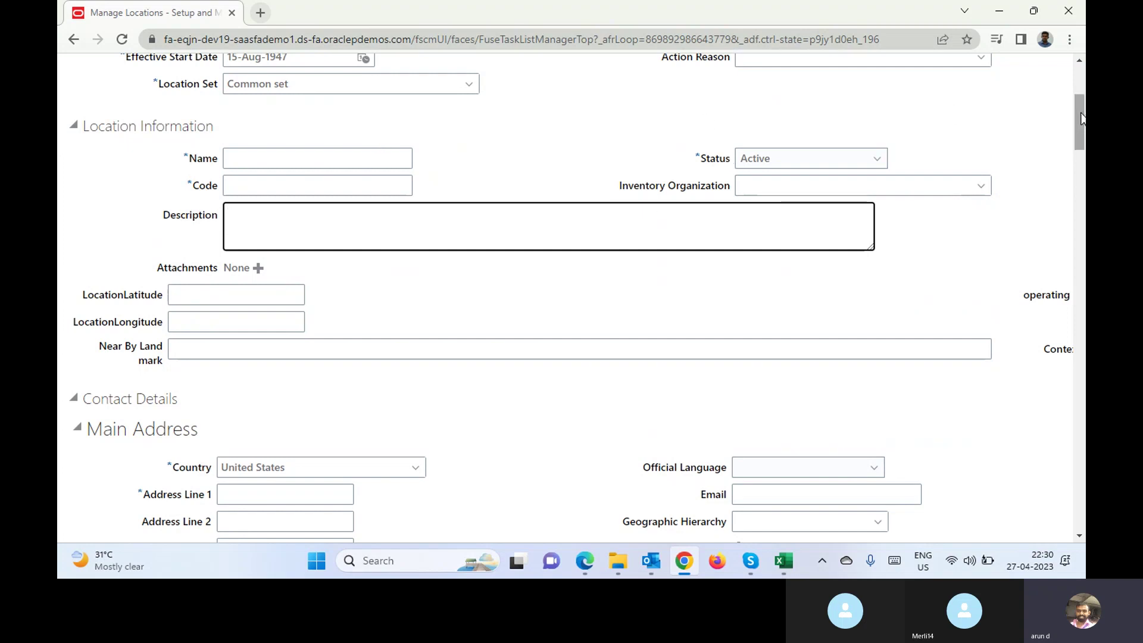
# Step: Set the country of the location's main address to India
pyautogui.moveTo(1082, 119); pyautogui.dragTo(1084, 135)
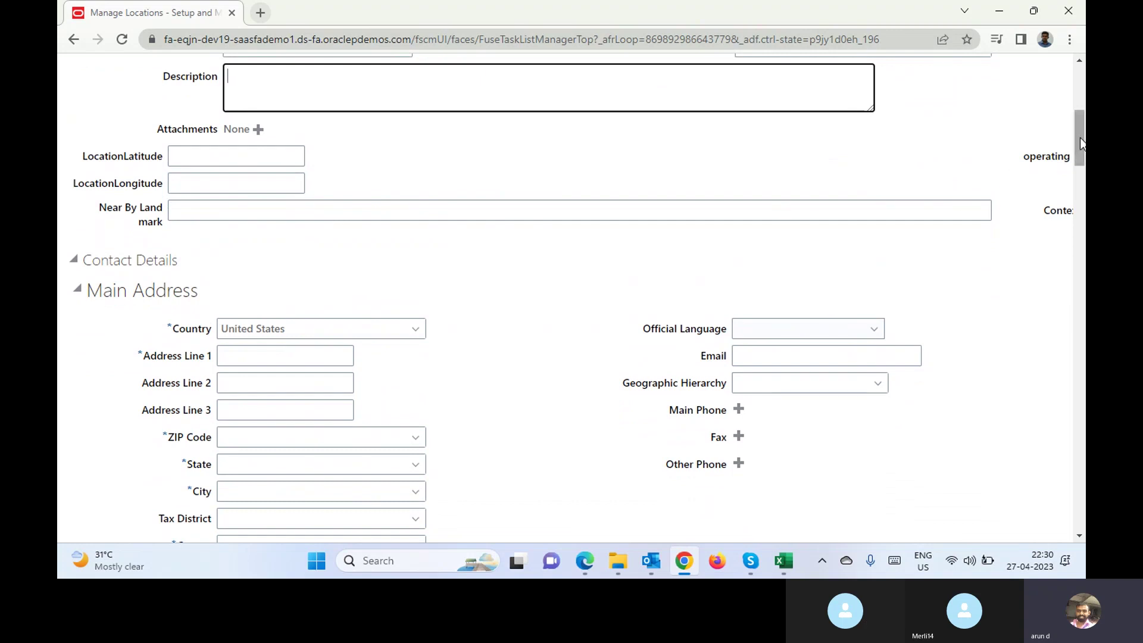
pyautogui.moveTo(1080, 138); pyautogui.dragTo(1081, 162)
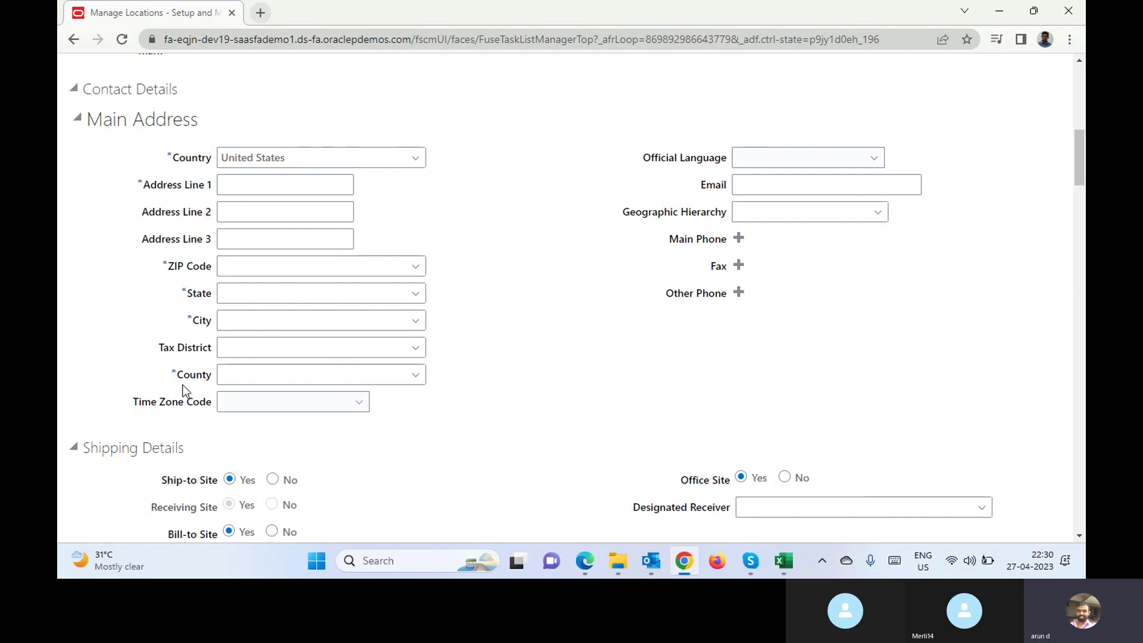
pyautogui.tripleClick(352, 157)
pyautogui.write('Indi')
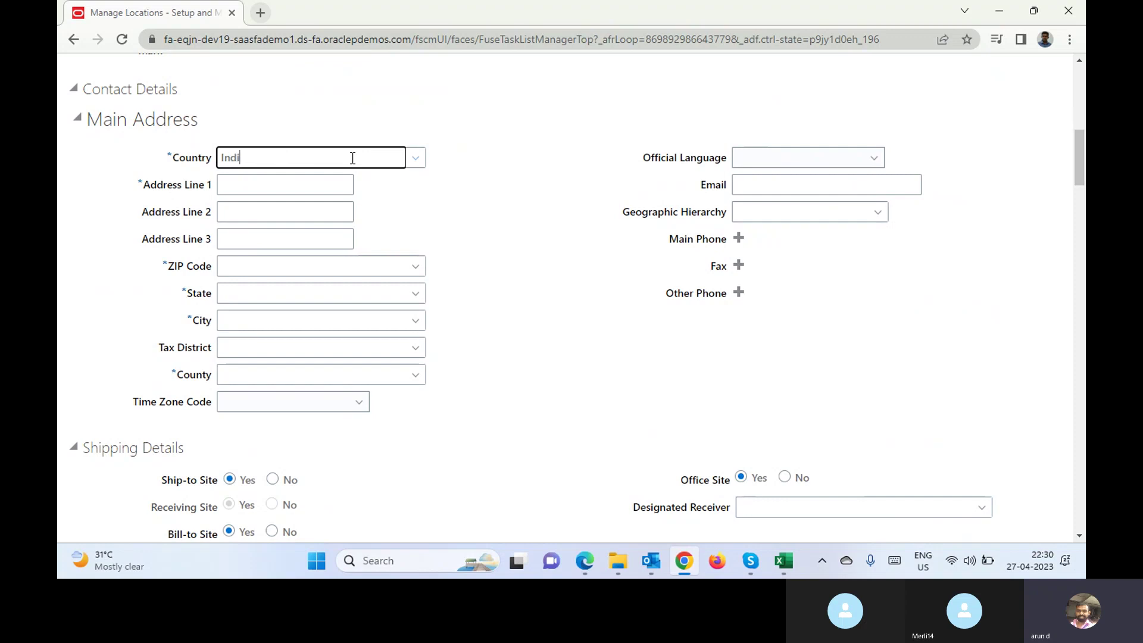
pyautogui.press('Tab')
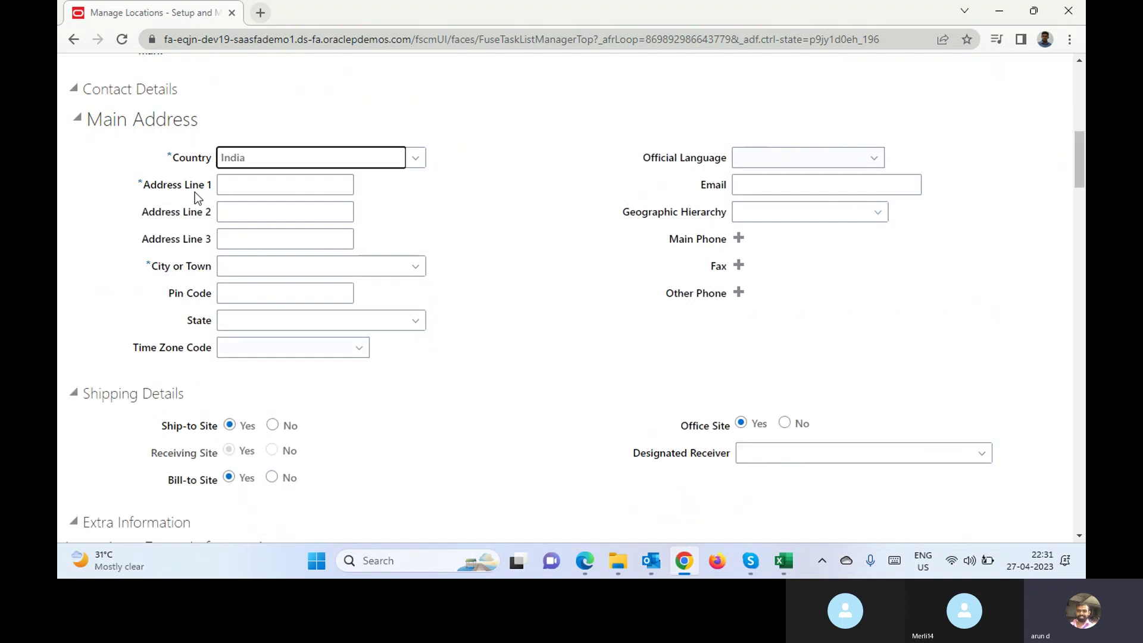
# Step: Review the required Address Line 1, City or Town and Country fields, and the shipping and extra information sections
pyautogui.tripleClick(152, 182)
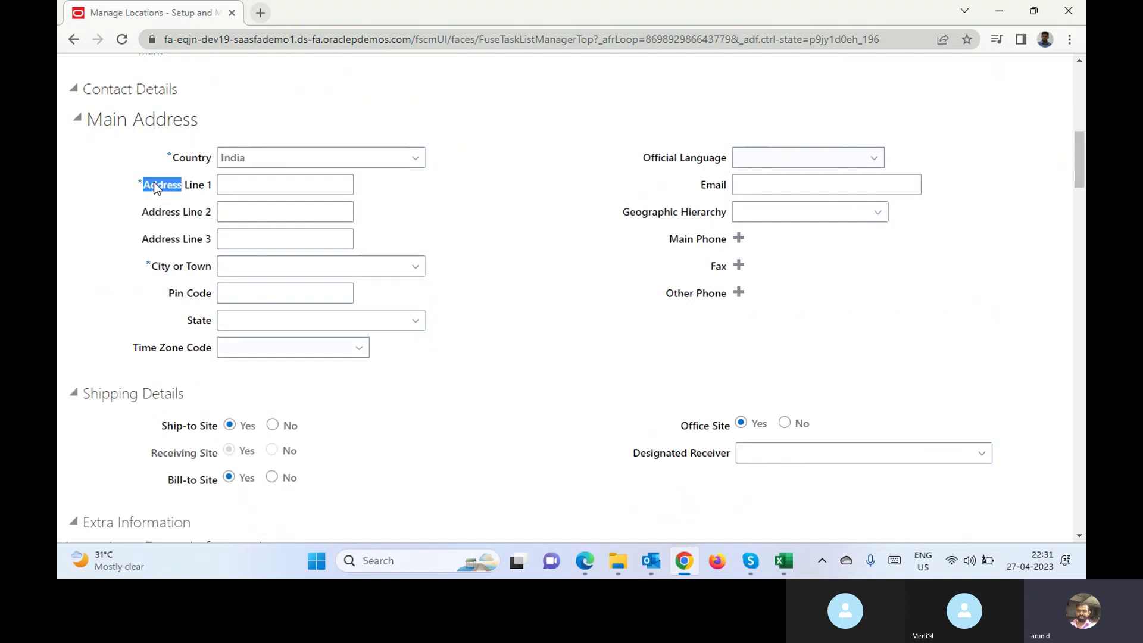
pyautogui.tripleClick(166, 269)
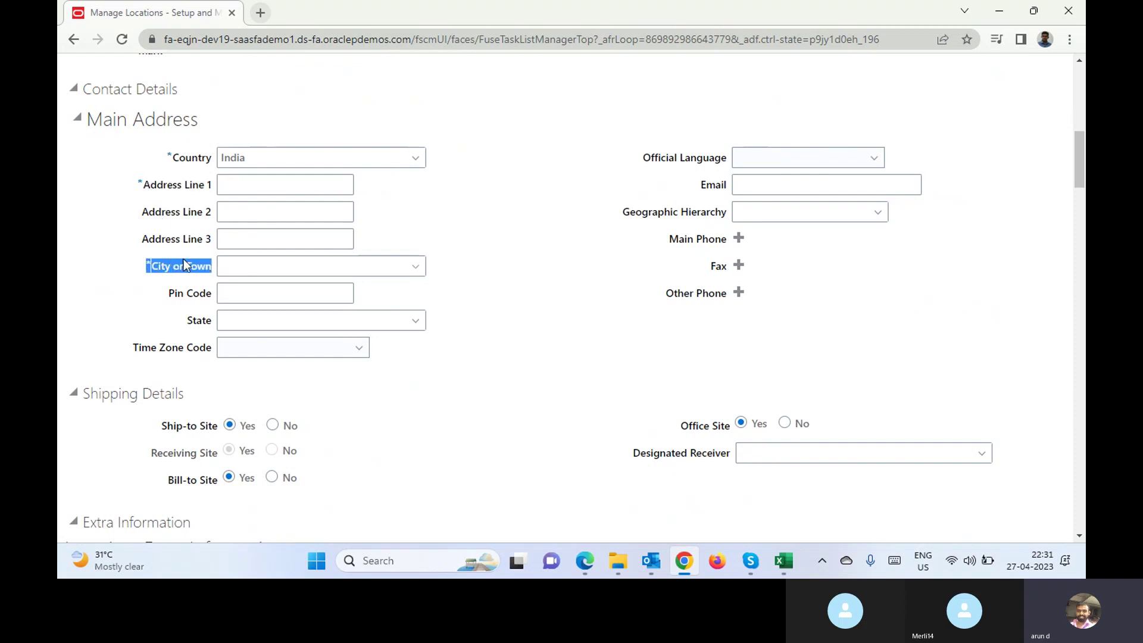
pyautogui.click(182, 158)
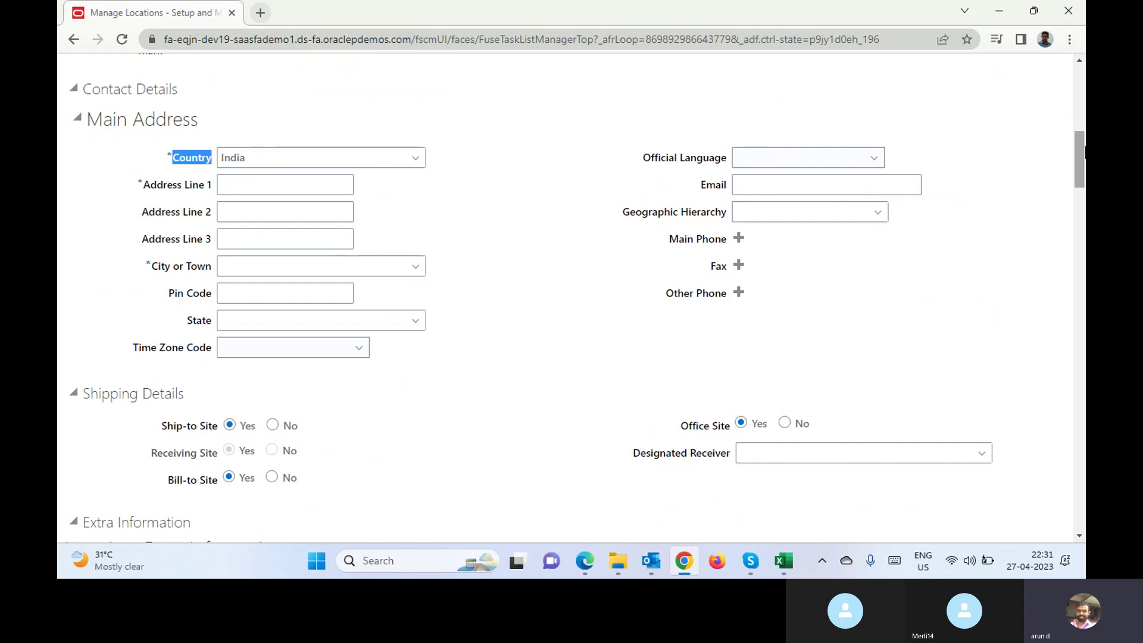
pyautogui.moveTo(1082, 149); pyautogui.dragTo(1083, 173)
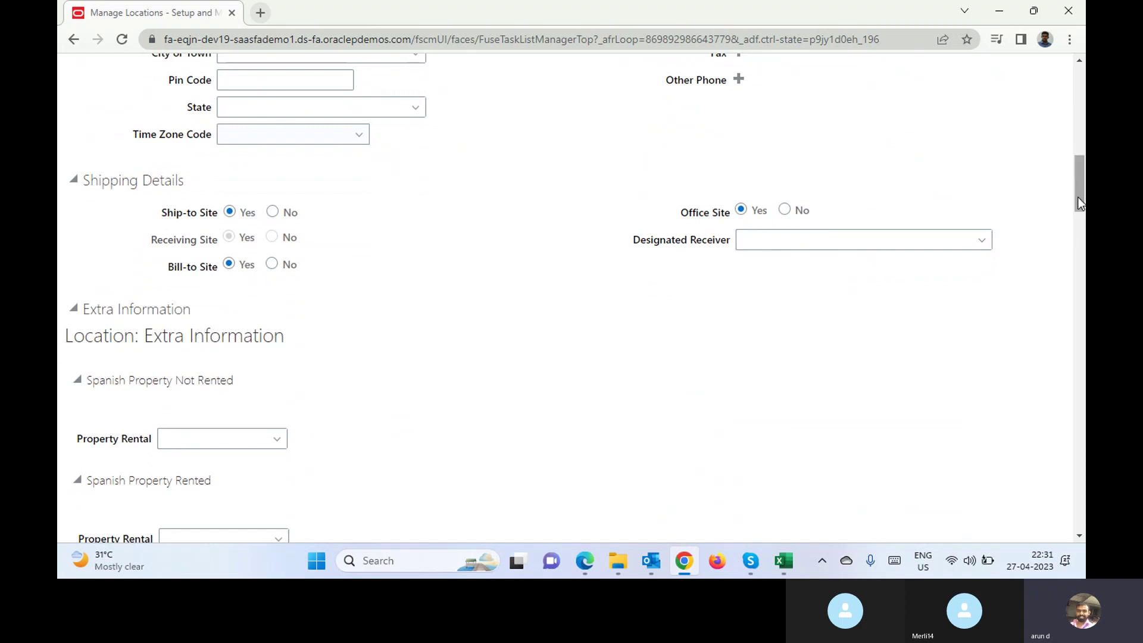
# Step: Review the location's Extra Information sections, from the Spanish property details to the legal employers and location details tables
pyautogui.moveTo(1077, 184); pyautogui.dragTo(1082, 212)
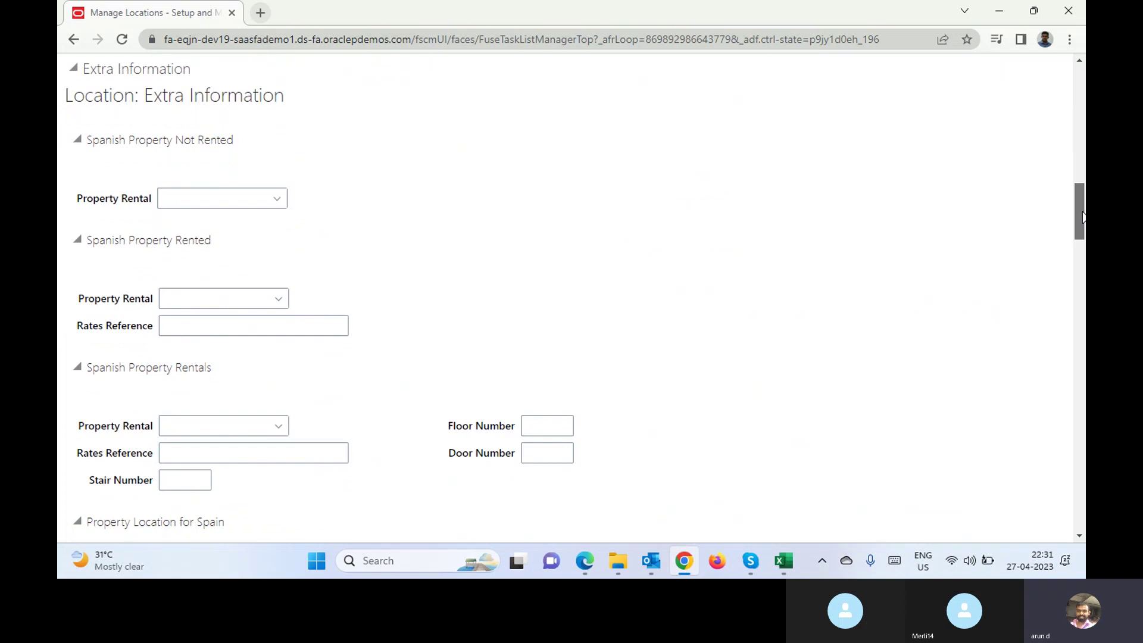
pyautogui.tripleClick(168, 95)
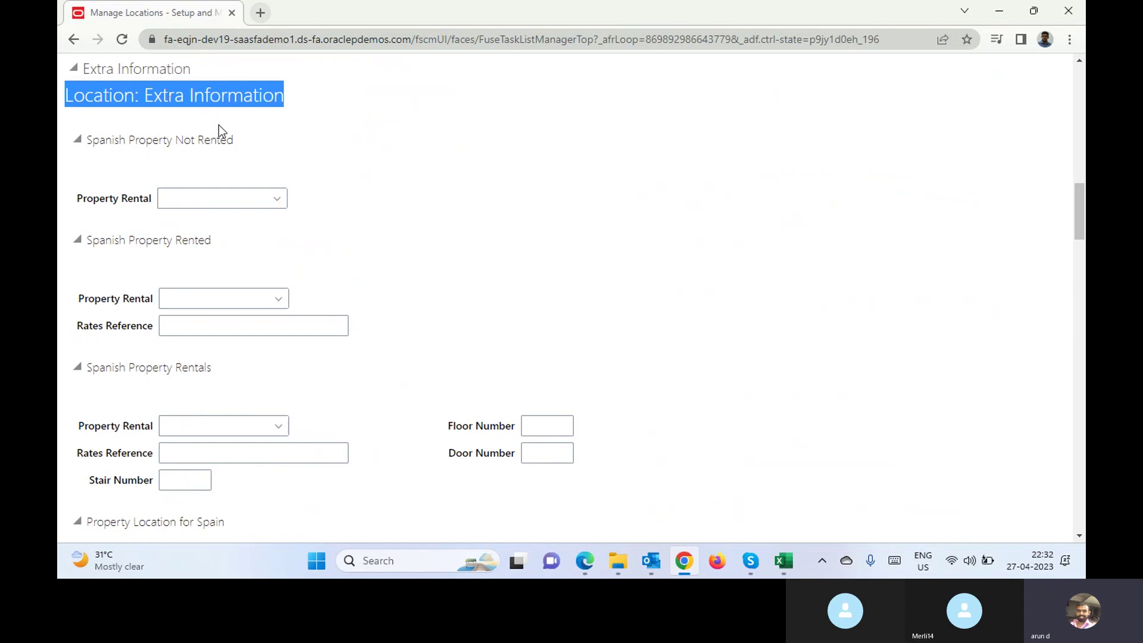
pyautogui.click(474, 214)
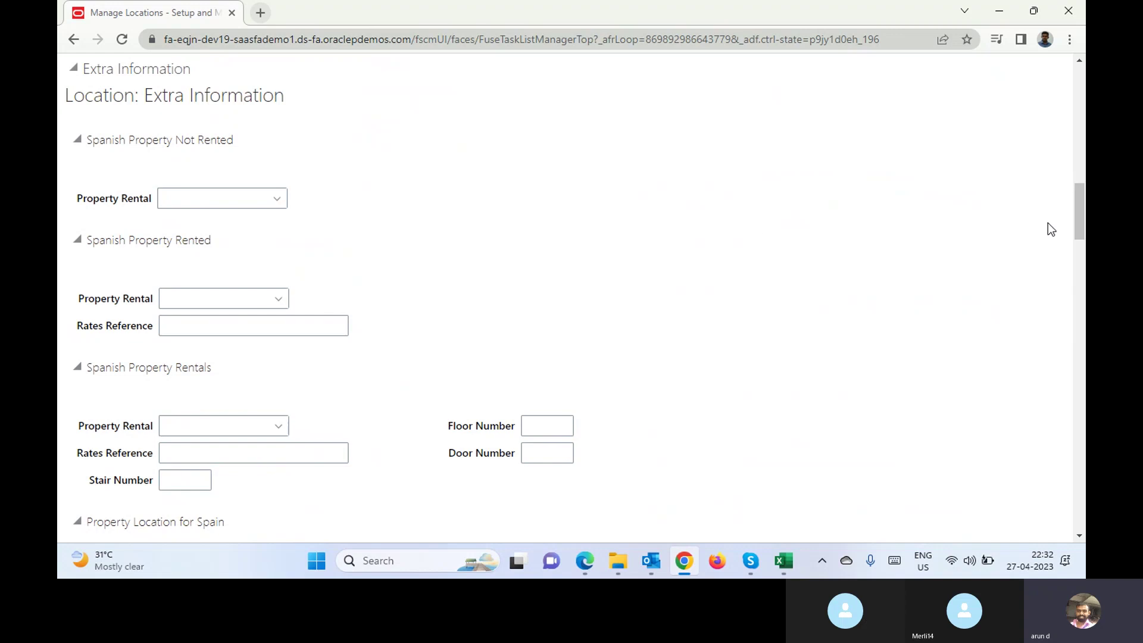
pyautogui.moveTo(1083, 209); pyautogui.dragTo(1084, 227)
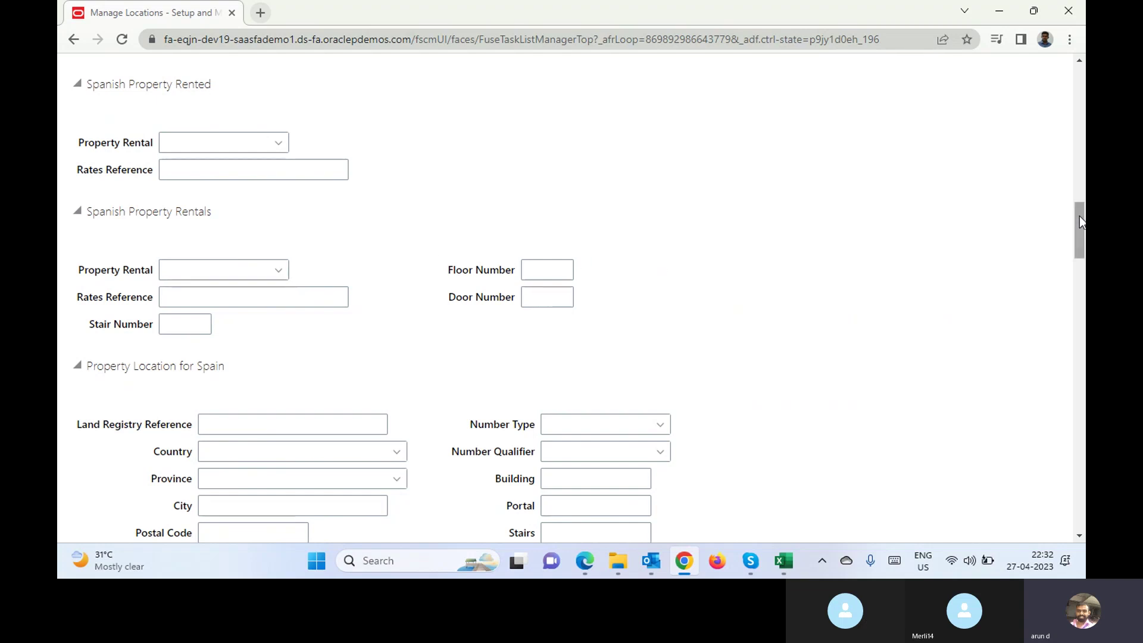
pyautogui.moveTo(1080, 216); pyautogui.dragTo(1080, 245)
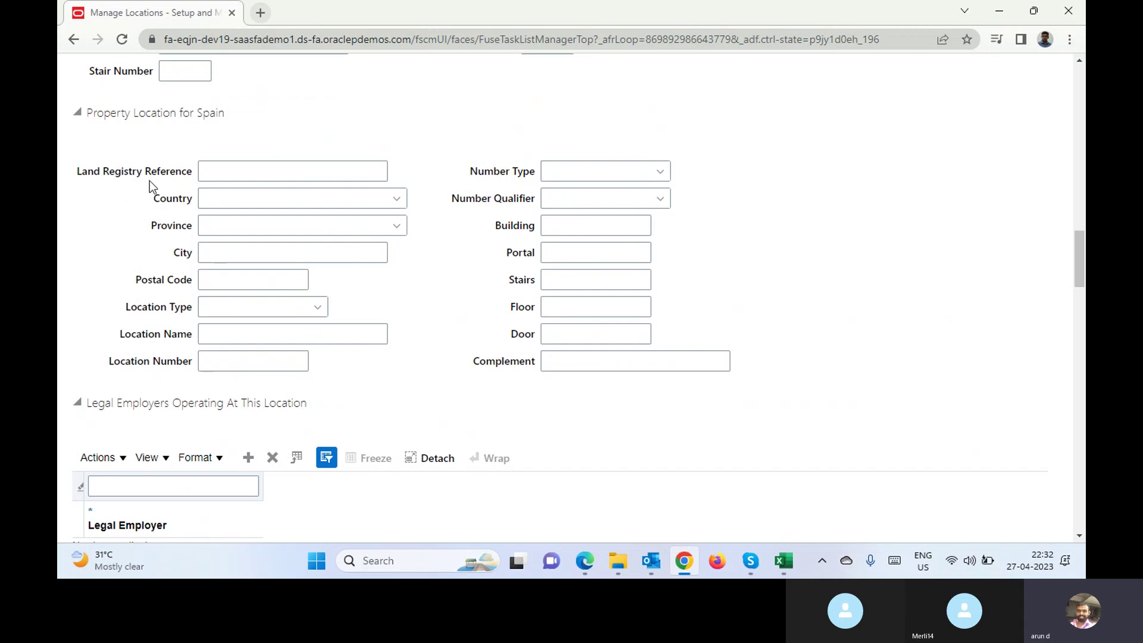
pyautogui.moveTo(1078, 248); pyautogui.dragTo(1078, 248)
pyautogui.moveTo(1079, 249); pyautogui.dragTo(1078, 284)
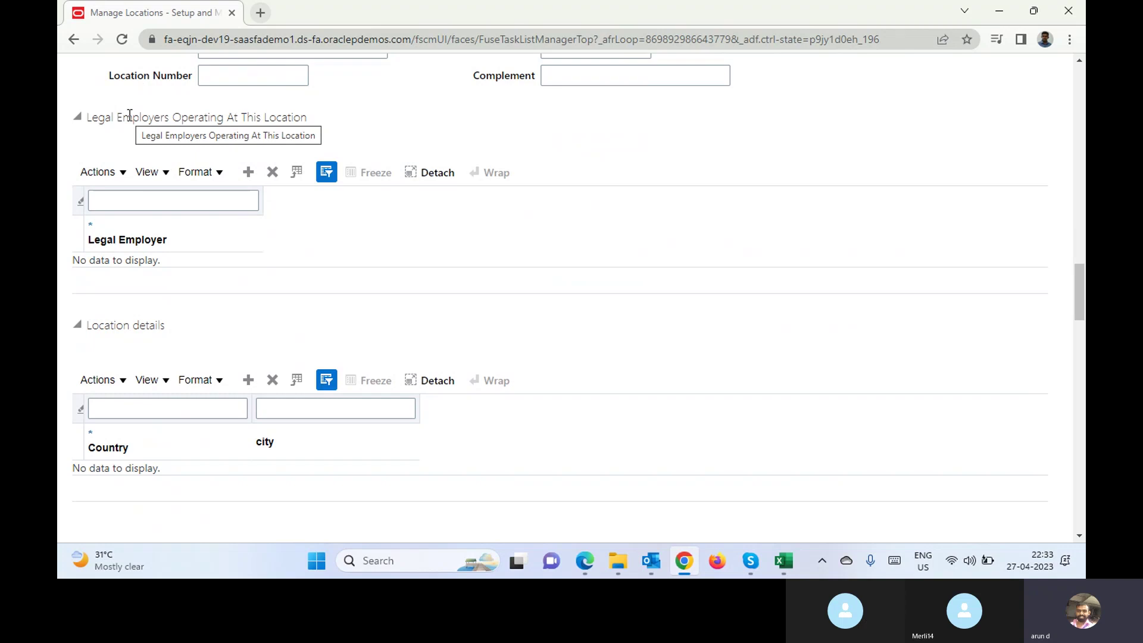
# Step: Add a row under Legal Employers Operating At This Location and set its legal employer to S4 Constructions Hyderabad
pyautogui.click(246, 177)
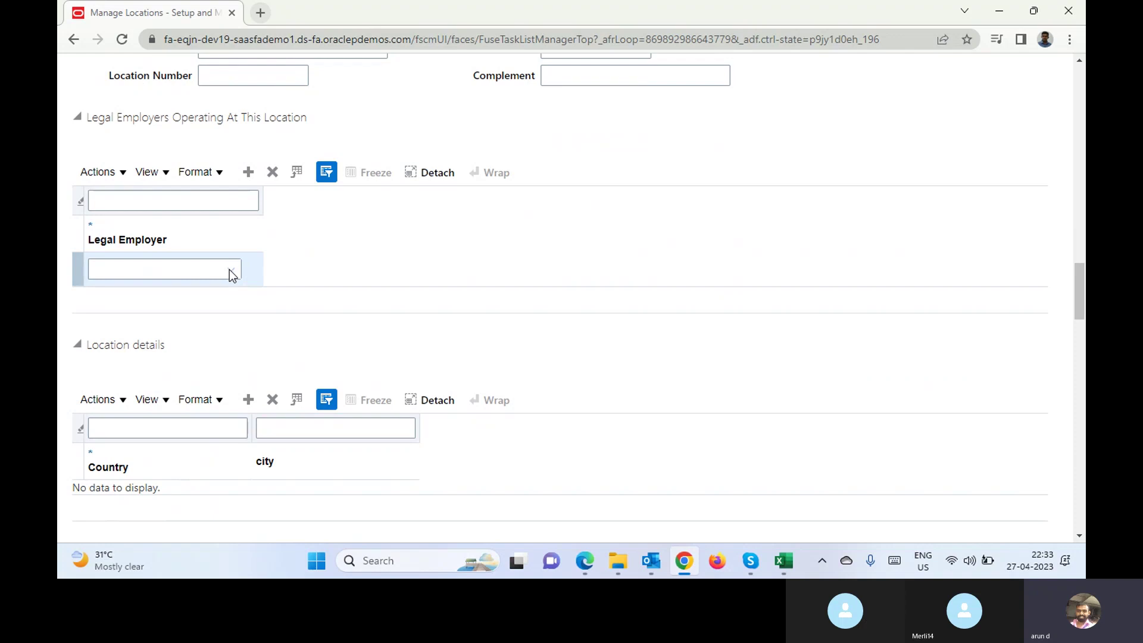
pyautogui.click(232, 272)
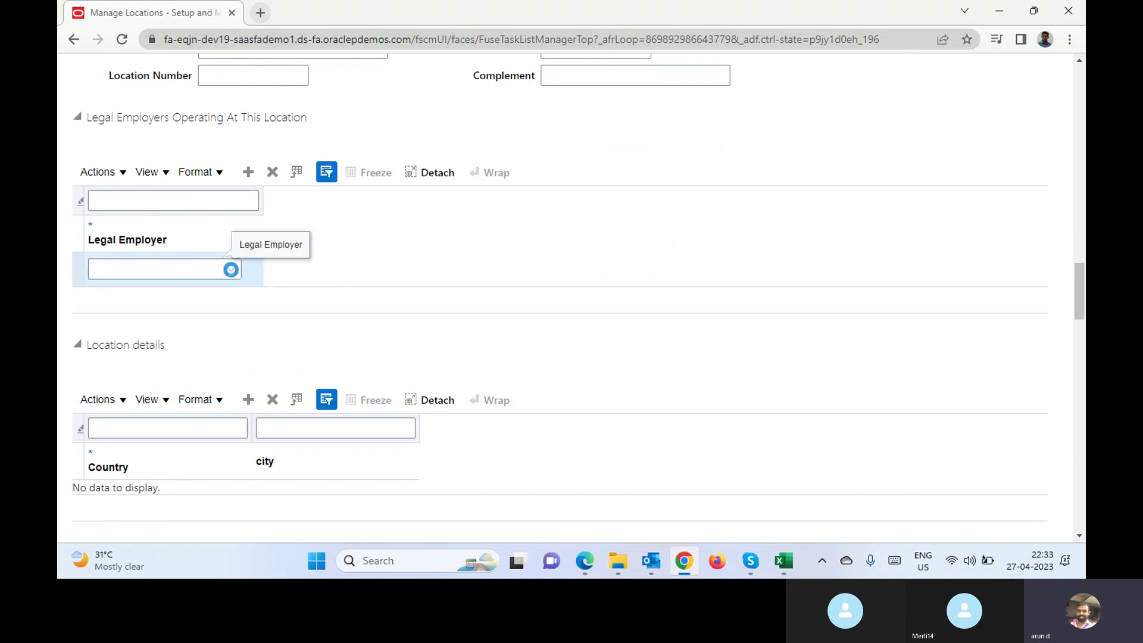
pyautogui.click(231, 271)
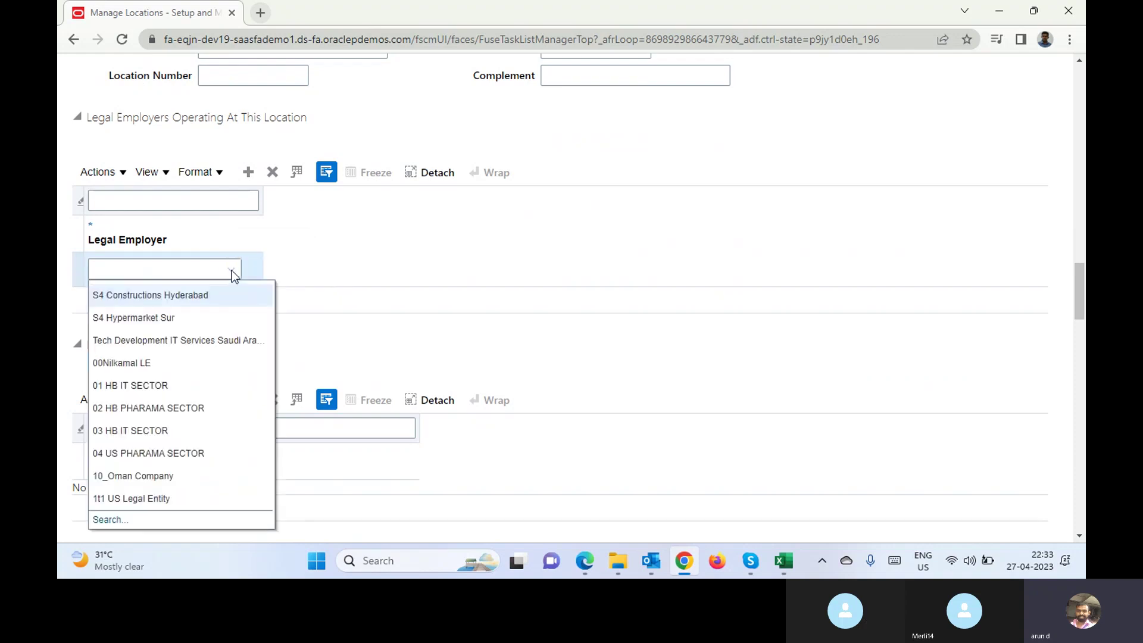
pyautogui.click(348, 246)
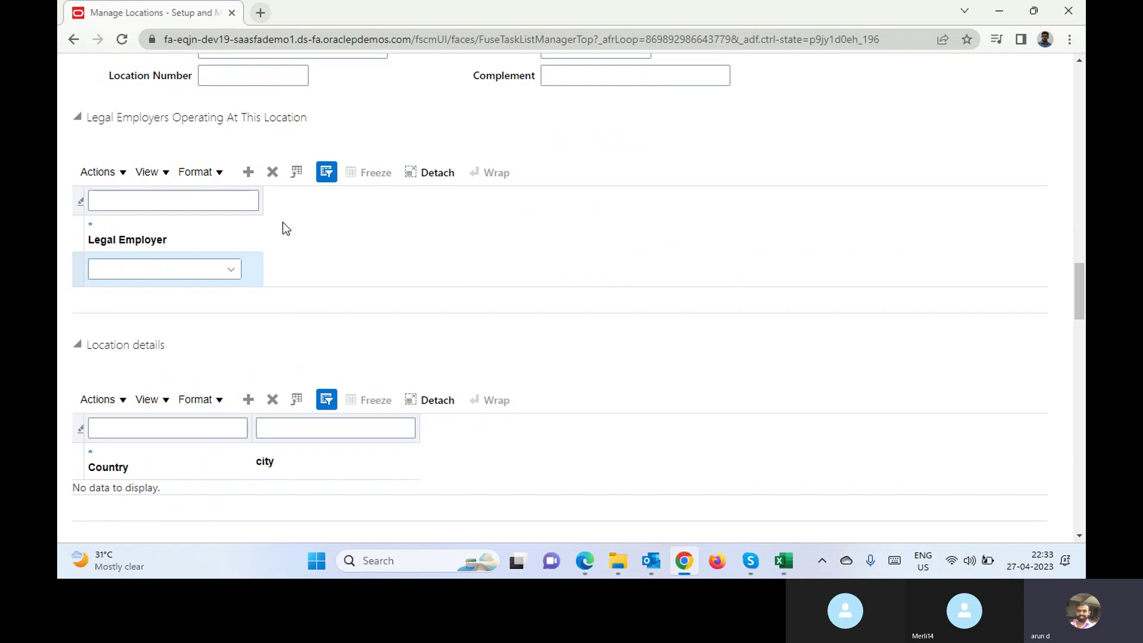
pyautogui.click(269, 173)
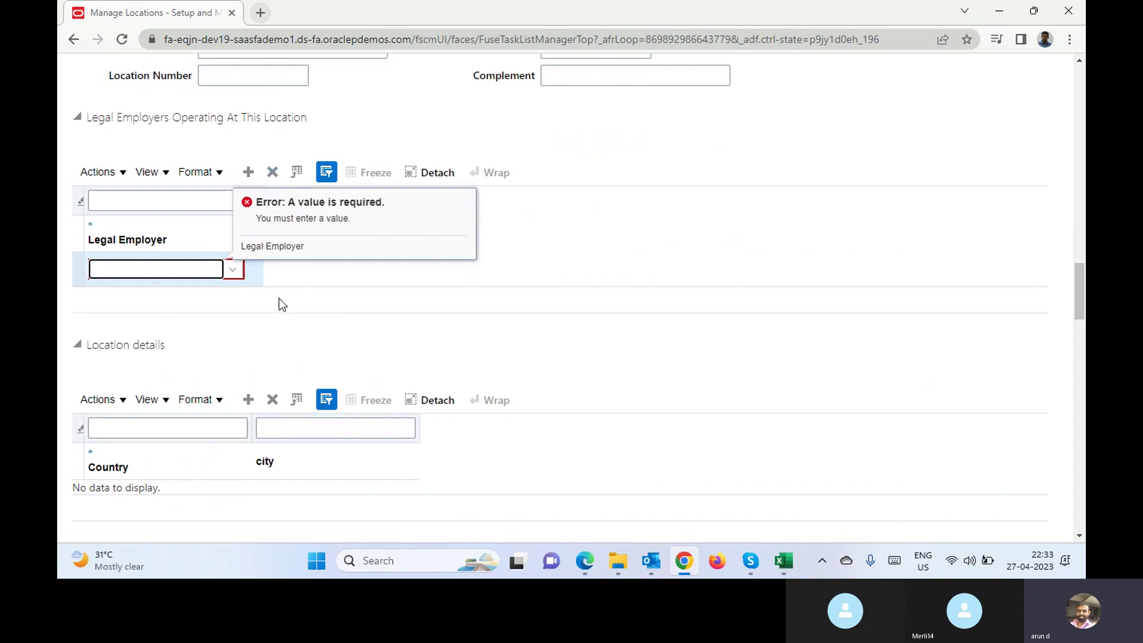
pyautogui.click(233, 267)
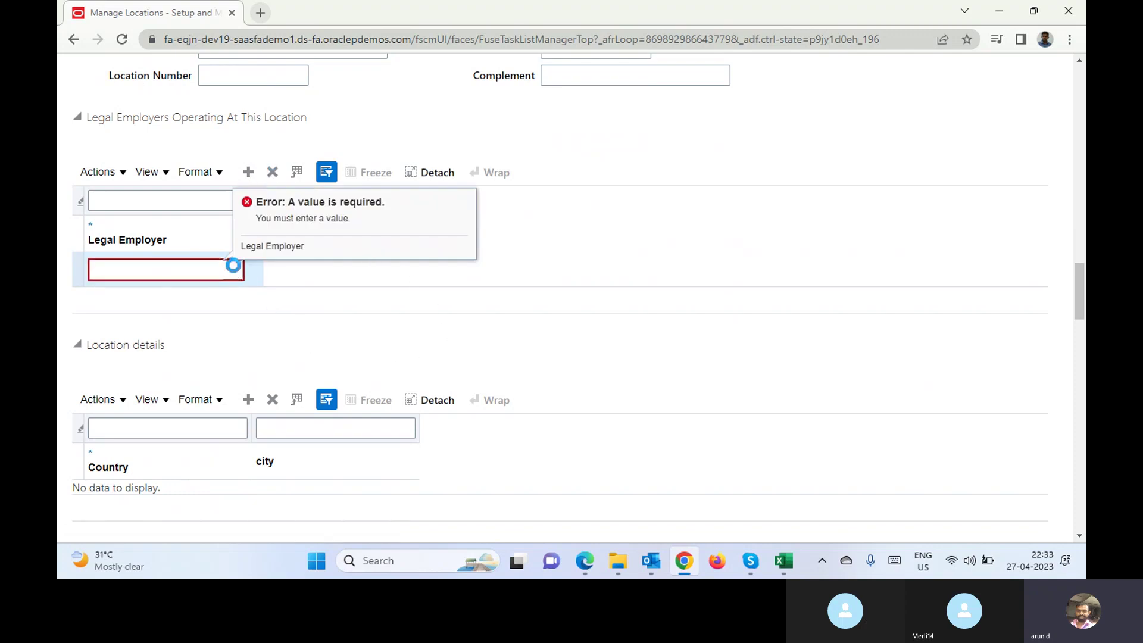
pyautogui.click(148, 291)
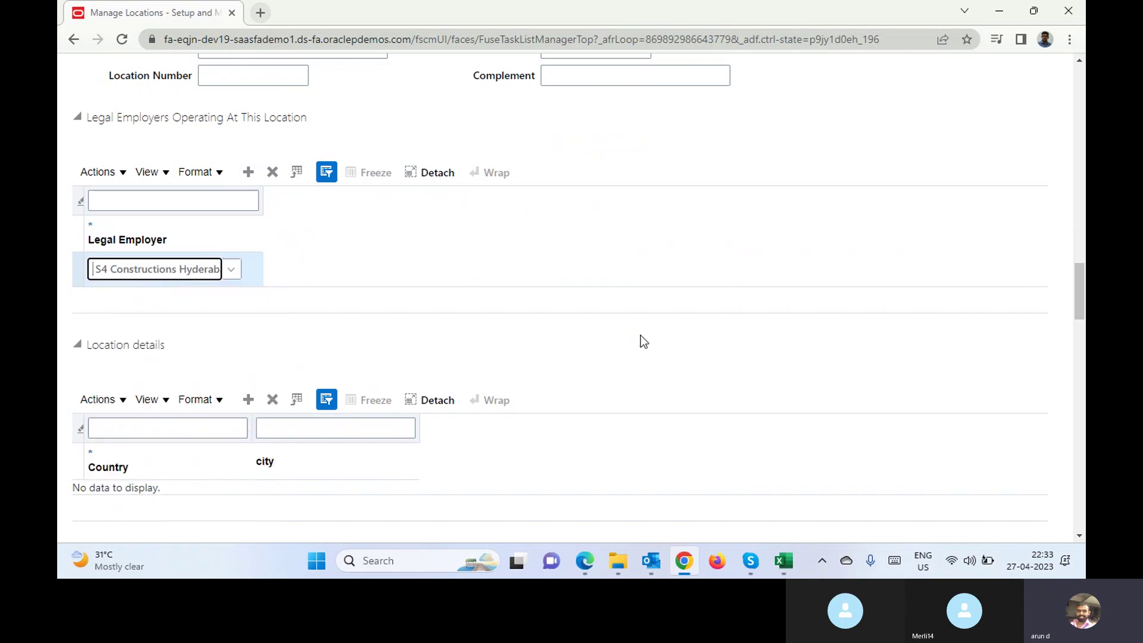
# Step: Review the location's Legislative Information sections for the United States, Canada and France, and India's Alternate Email ID field
pyautogui.moveTo(1077, 281); pyautogui.dragTo(1082, 339)
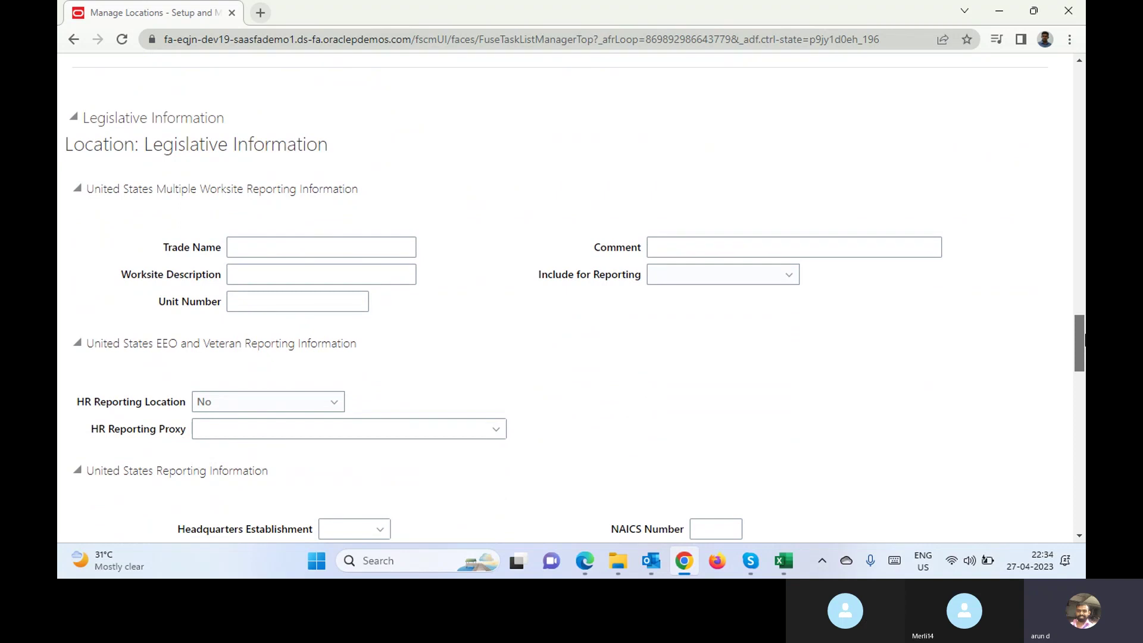
pyautogui.moveTo(1084, 342); pyautogui.dragTo(1083, 379)
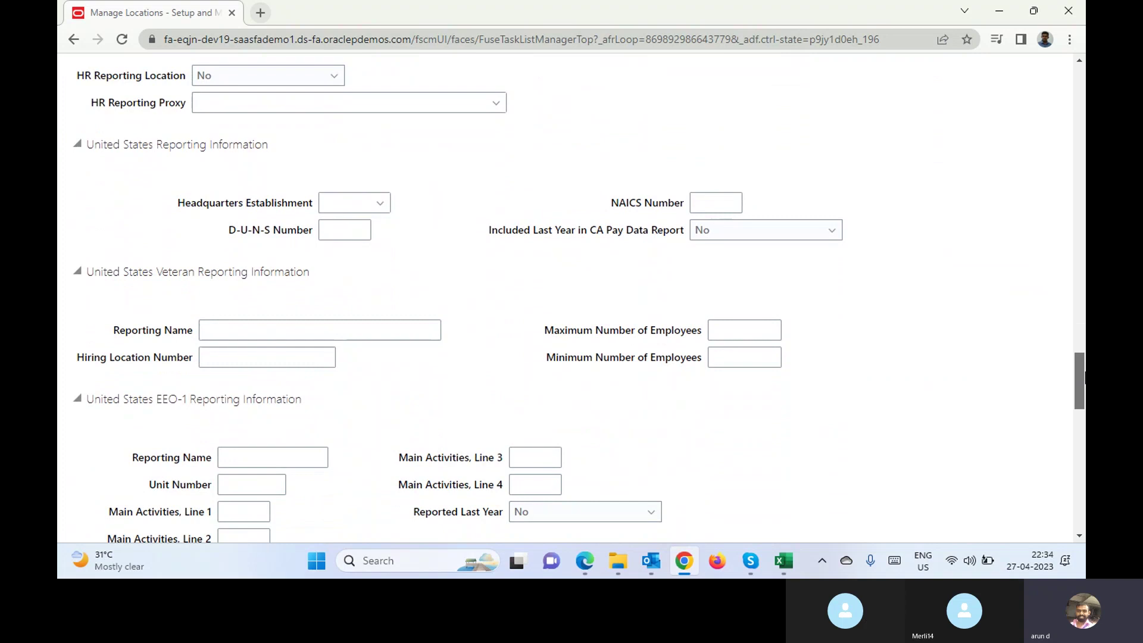
pyautogui.moveTo(1084, 378); pyautogui.dragTo(1083, 417)
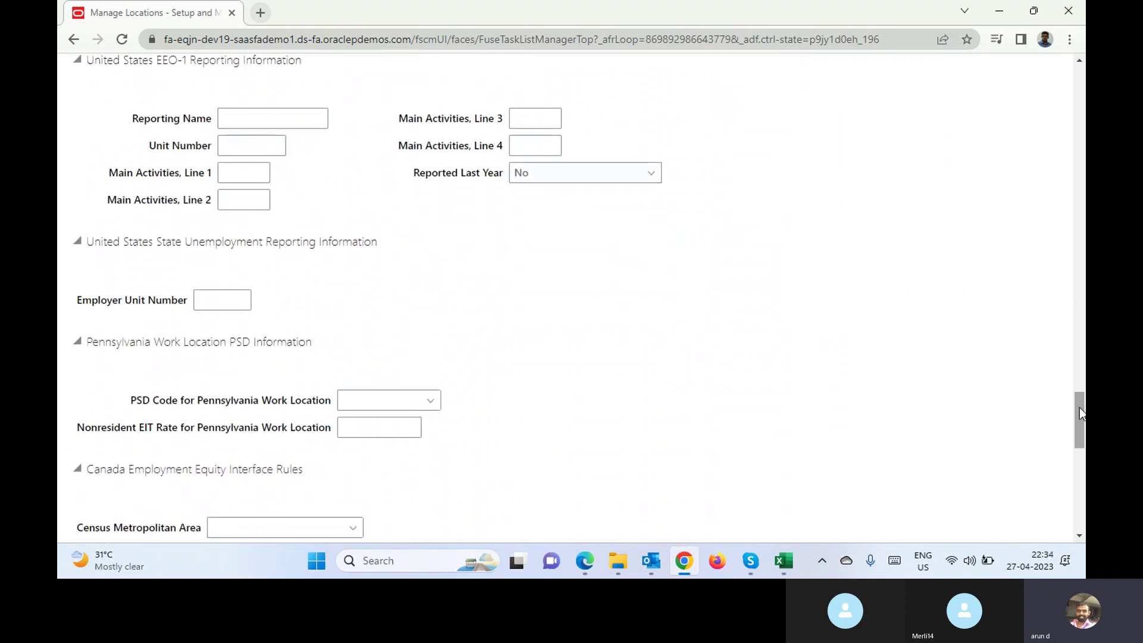
pyautogui.moveTo(1080, 408); pyautogui.dragTo(1071, 484)
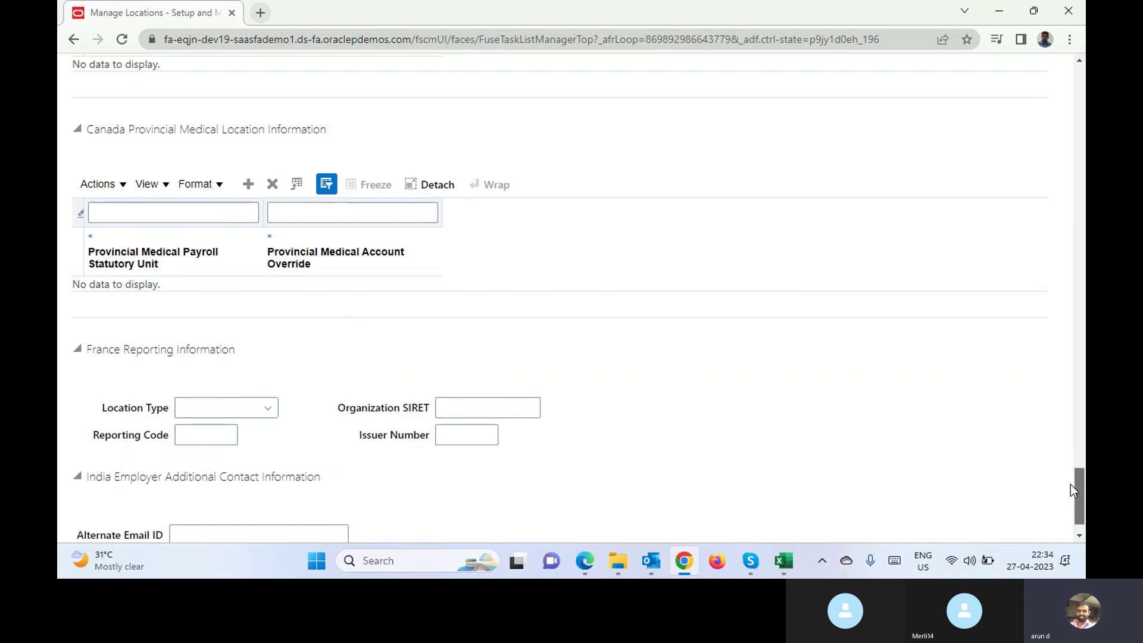
pyautogui.moveTo(1071, 484); pyautogui.dragTo(1067, 497)
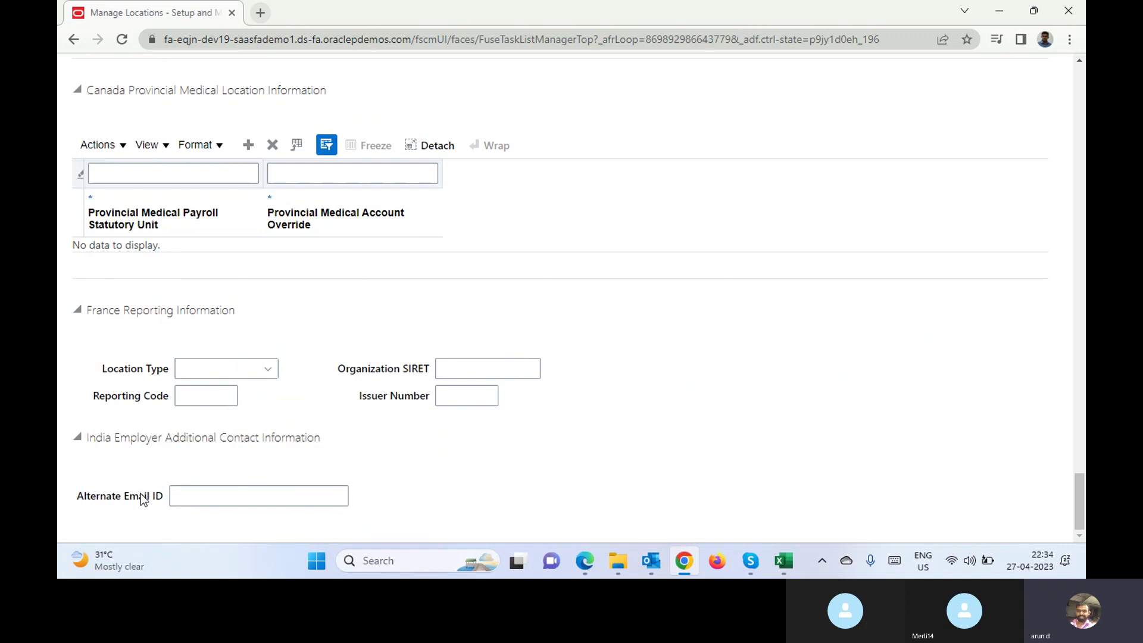
pyautogui.tripleClick(142, 499)
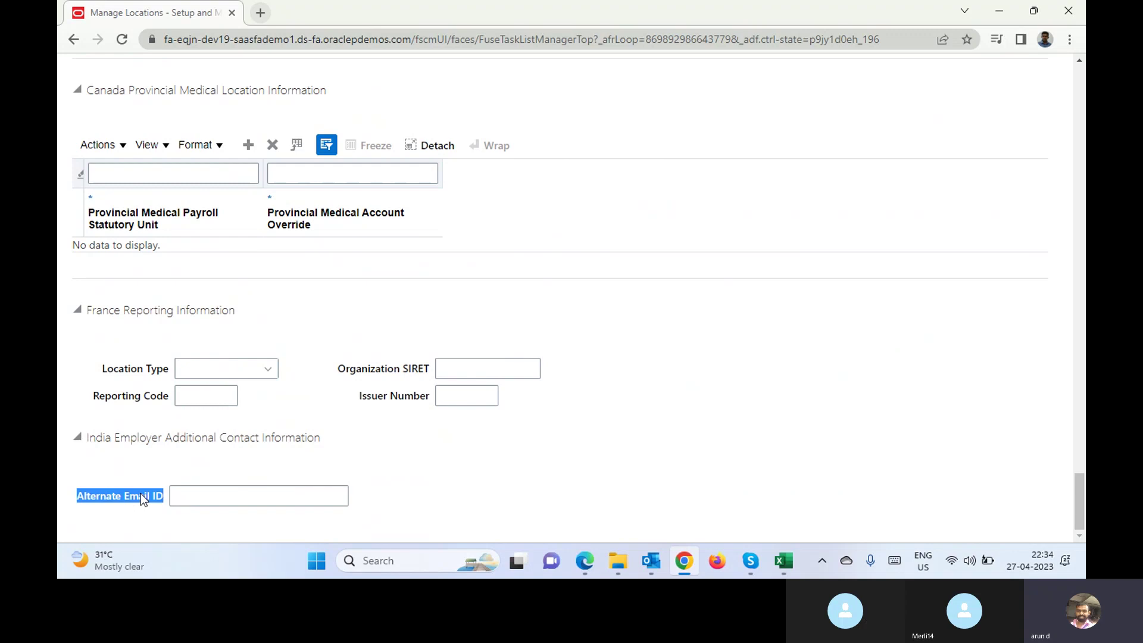
pyautogui.click(713, 431)
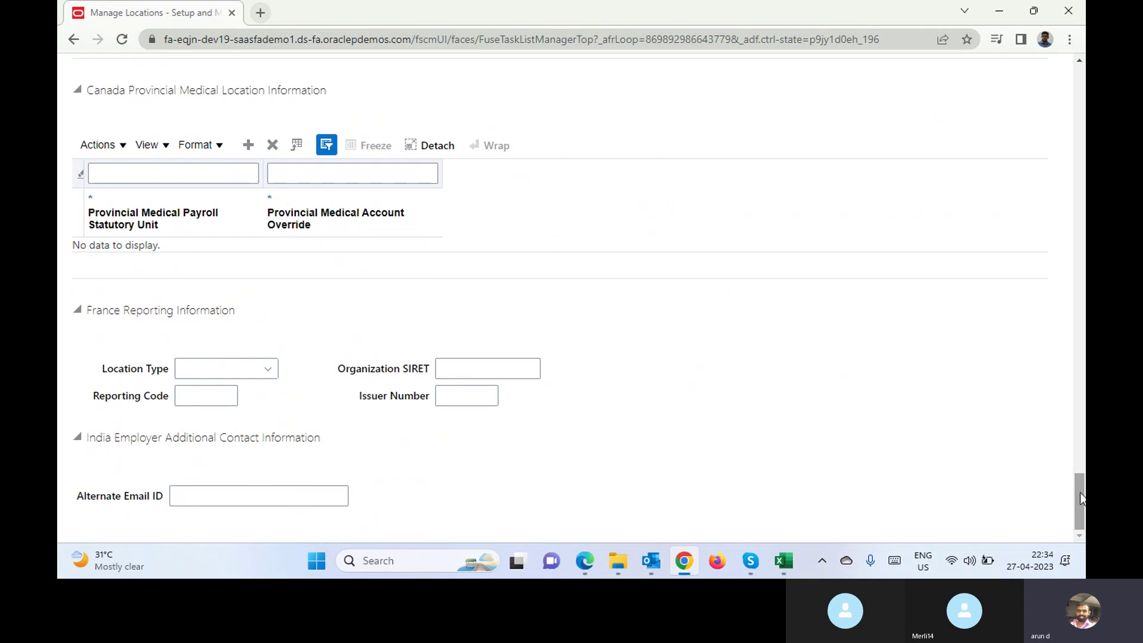
# Step: Discard the unsaved location and return to the Compensation Management setup page
pyautogui.moveTo(1080, 498); pyautogui.dragTo(1079, 91)
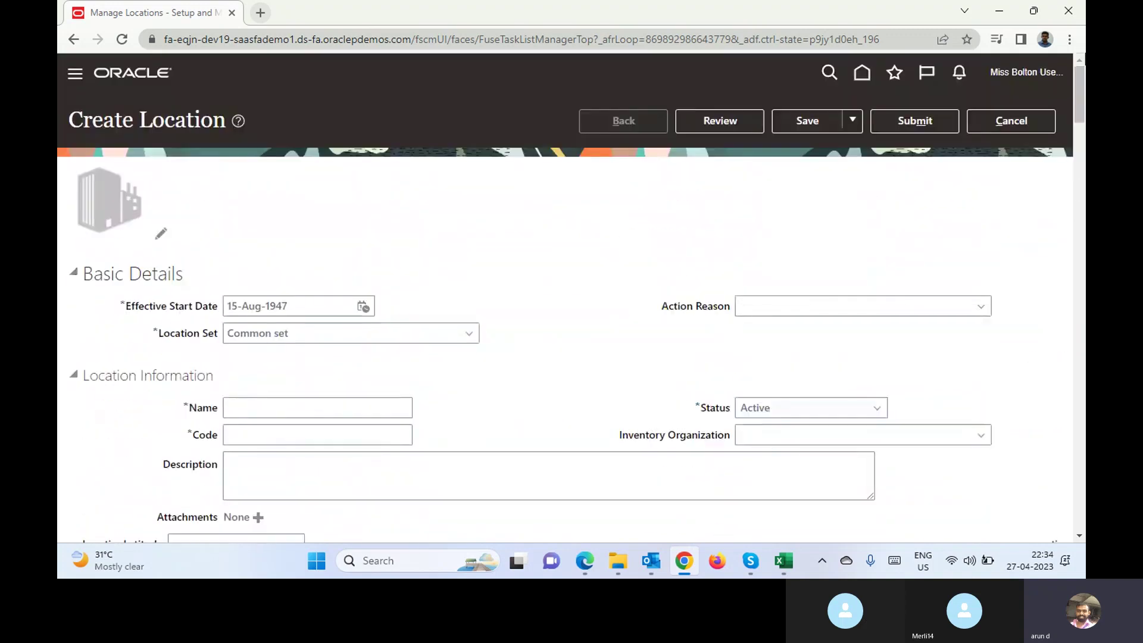
pyautogui.click(1024, 118)
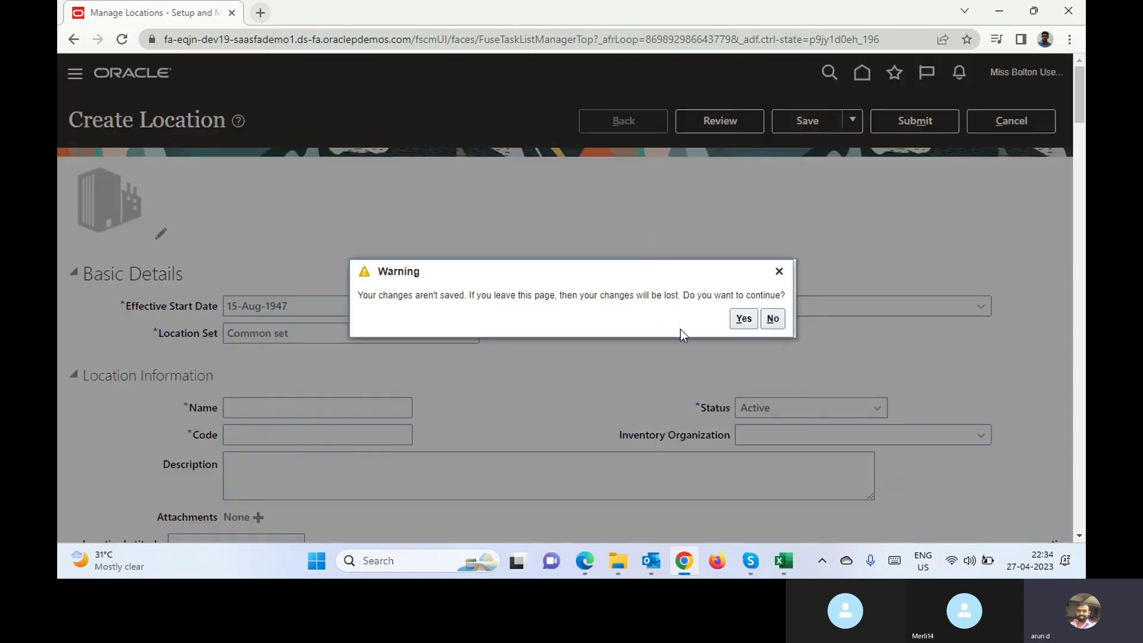
pyautogui.click(743, 319)
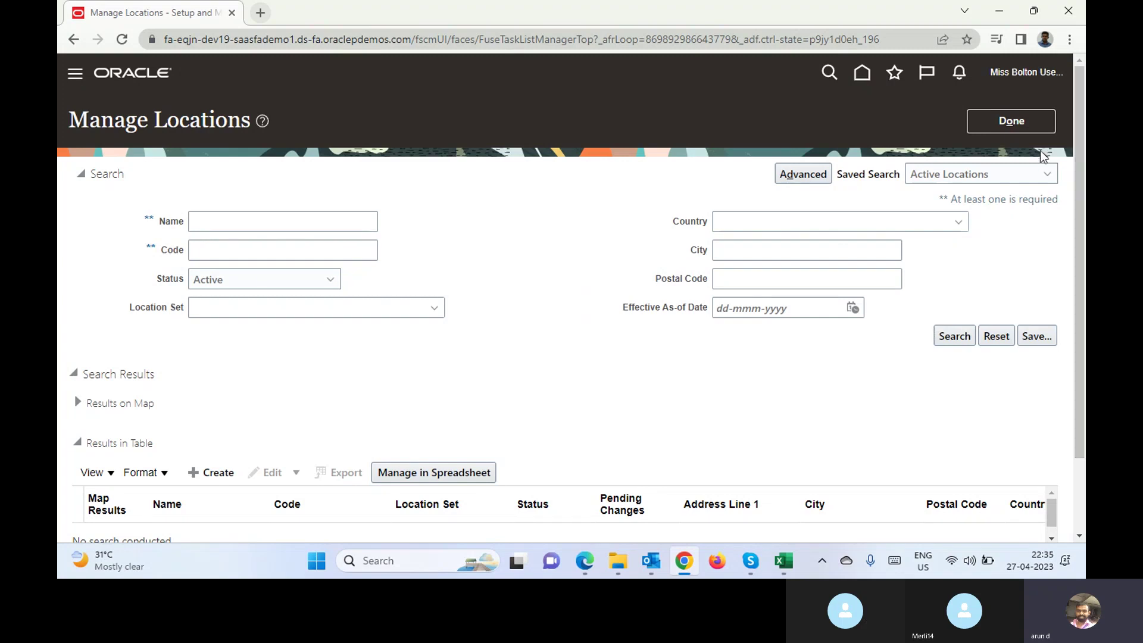
pyautogui.click(1020, 123)
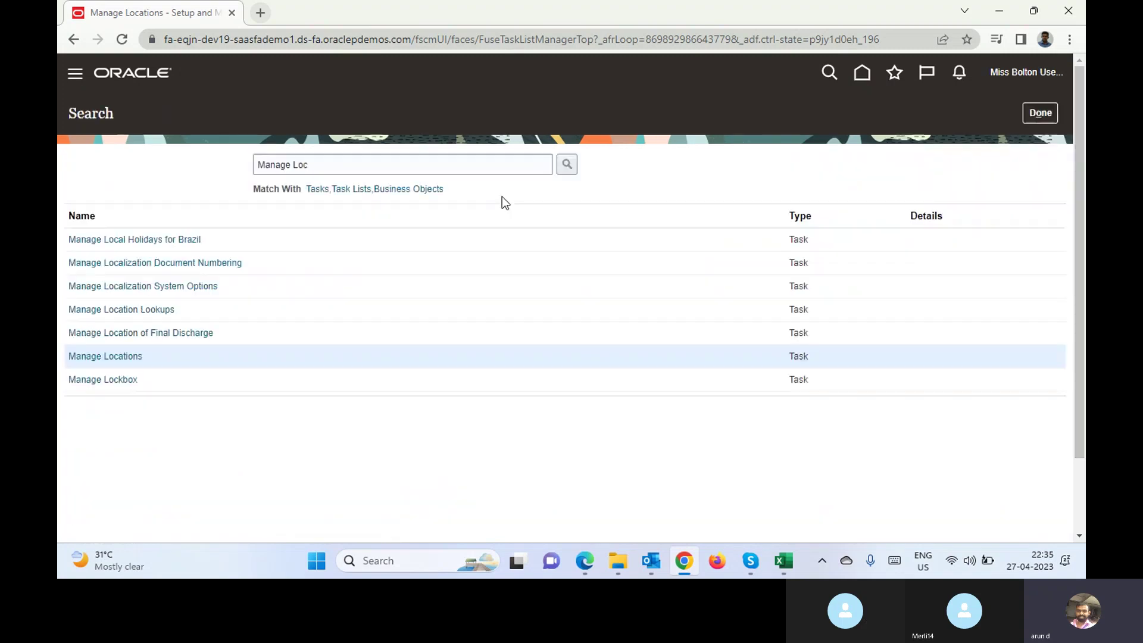
pyautogui.click(1033, 116)
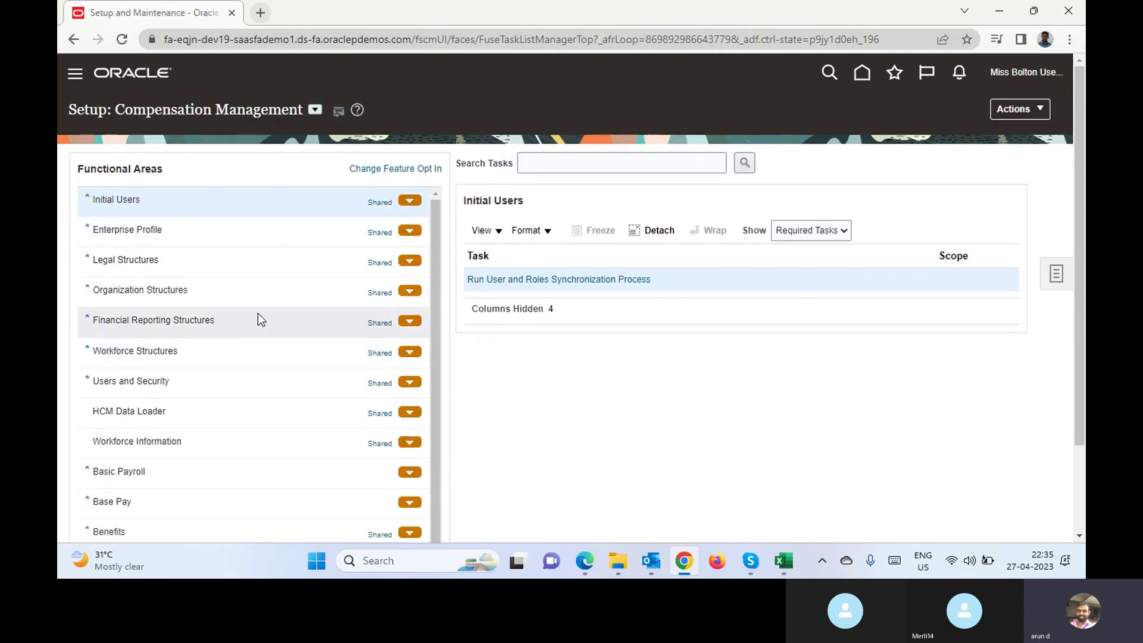
# Step: Open the Manage Legal Entity task under Legal Structures with the legal entity scope set to Create New
pyautogui.click(219, 262)
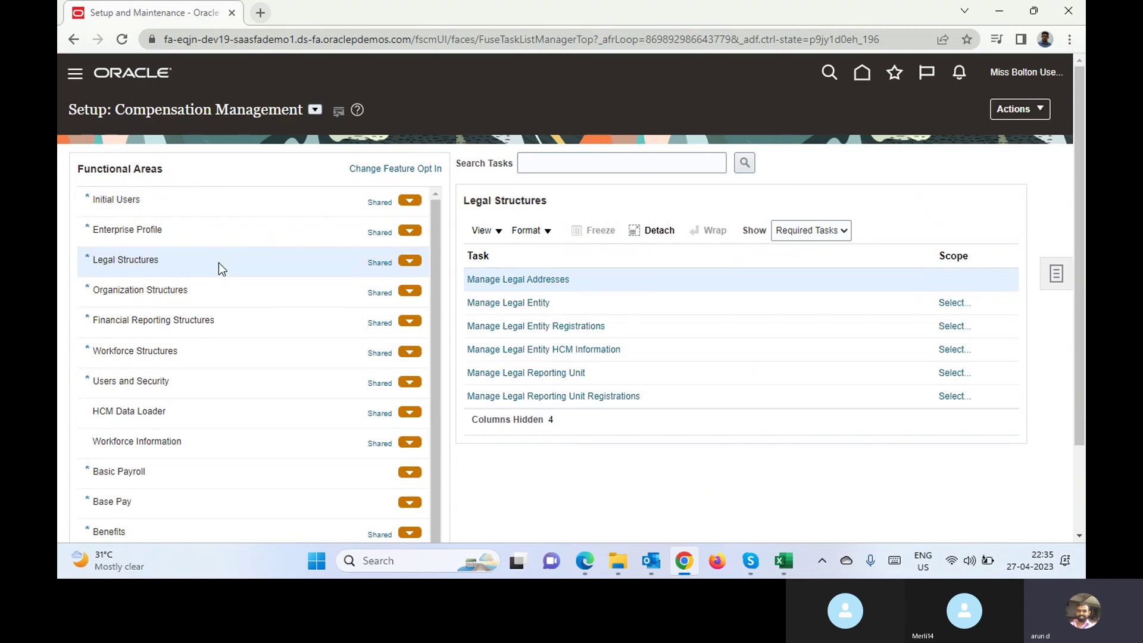
pyautogui.click(536, 303)
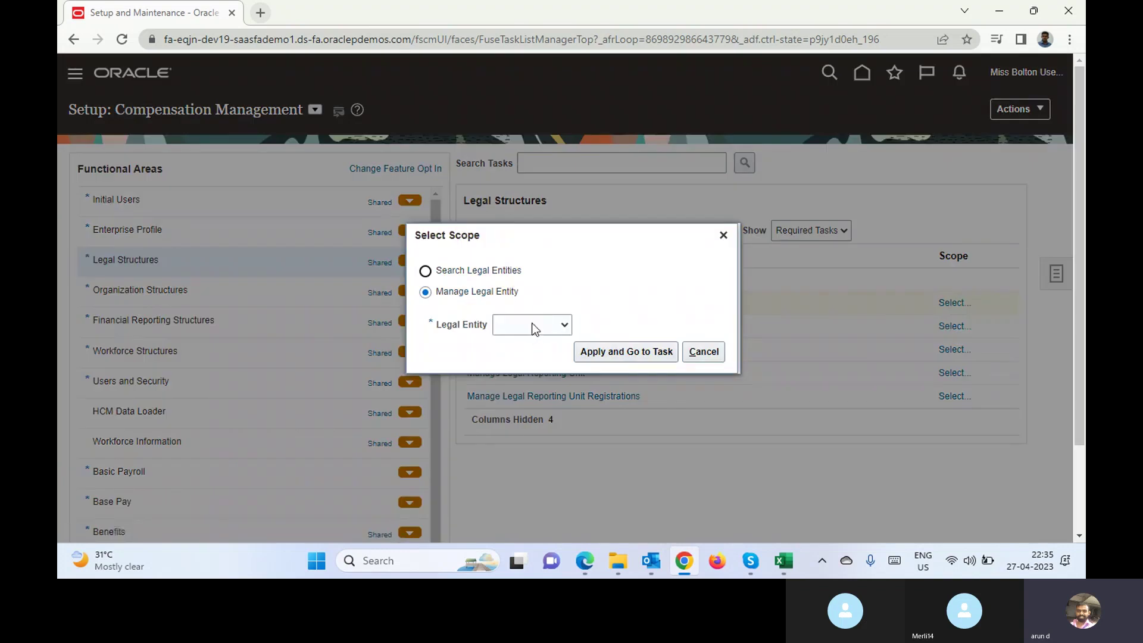
pyautogui.click(531, 327)
pyautogui.click(545, 373)
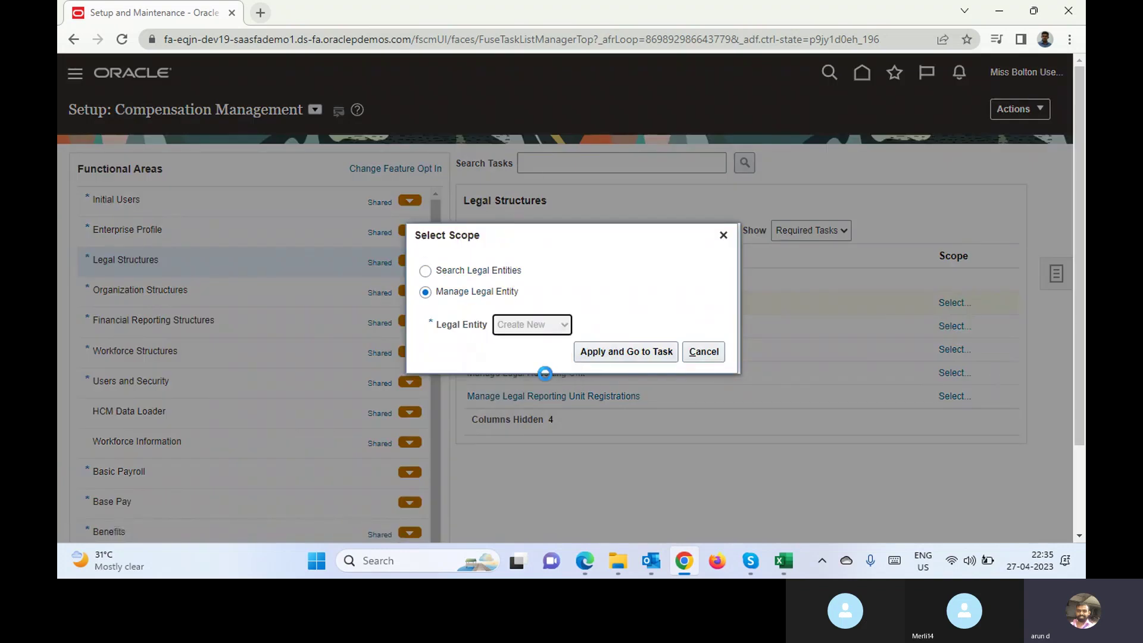
pyautogui.click(621, 350)
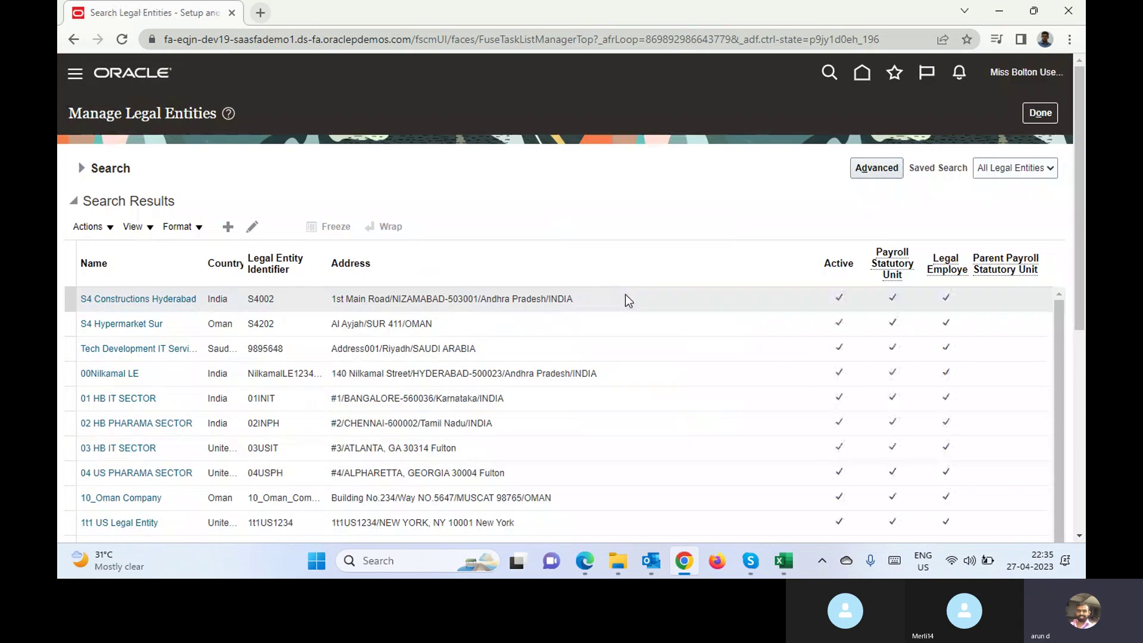
# Step: Start creating a legal entity, set its country to India and check the identifying jurisdiction
pyautogui.click(228, 227)
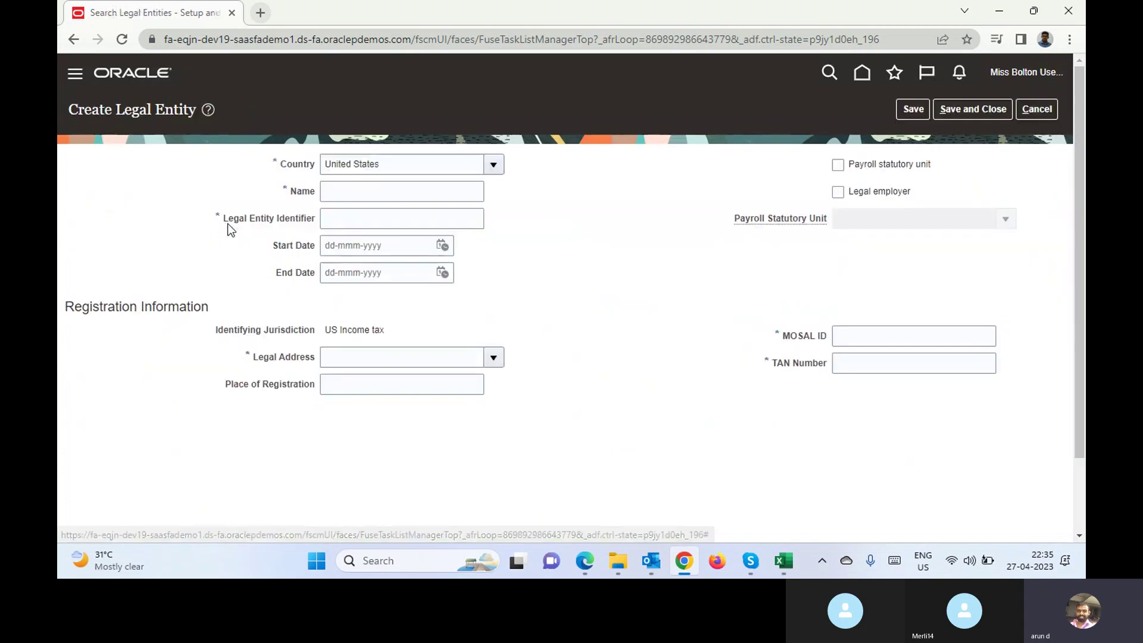
pyautogui.tripleClick(398, 167)
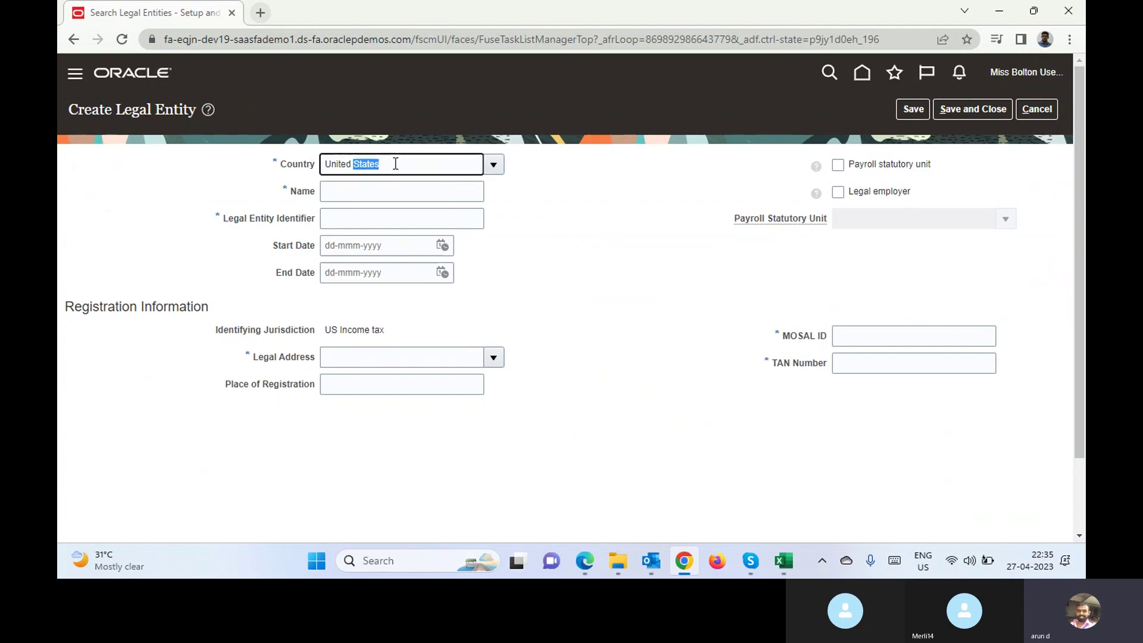
pyautogui.write('India')
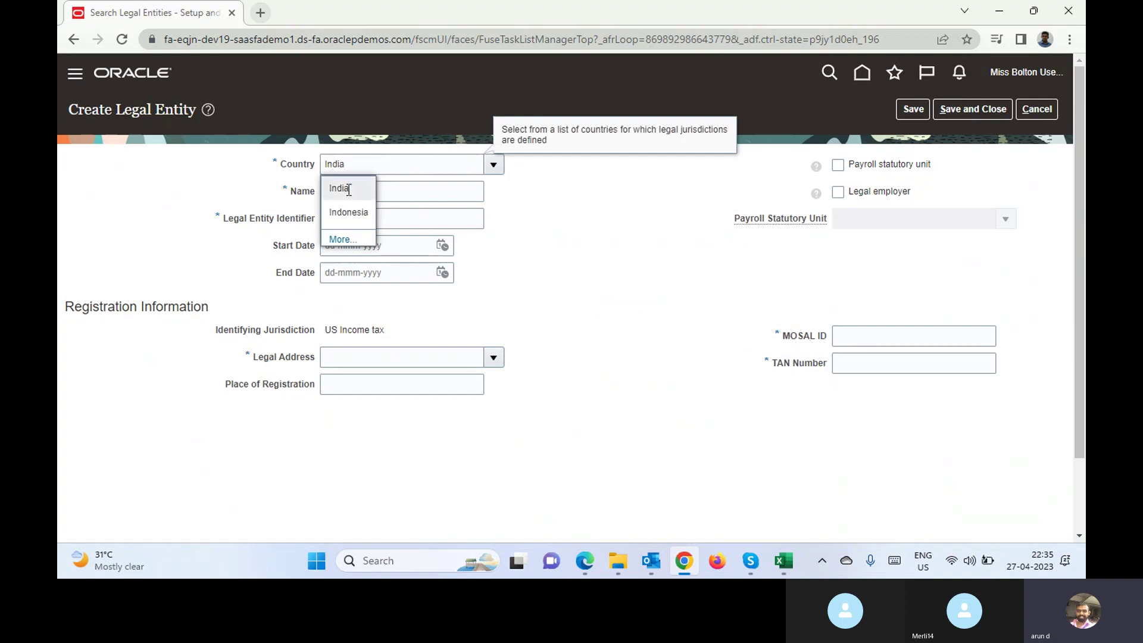
pyautogui.click(341, 188)
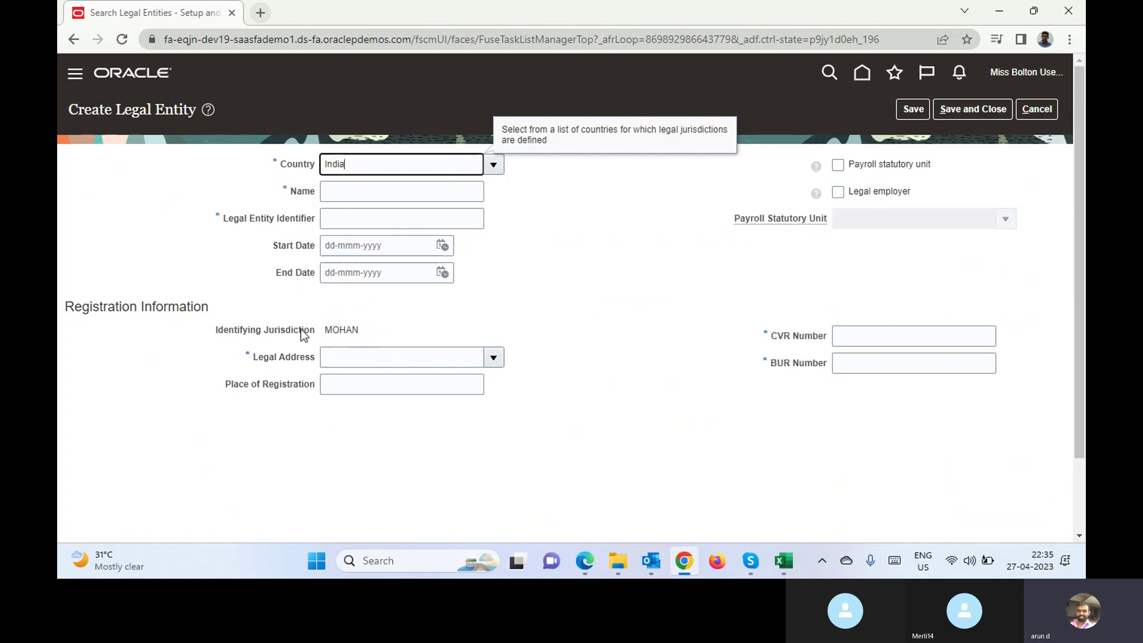
pyautogui.doubleClick(337, 329)
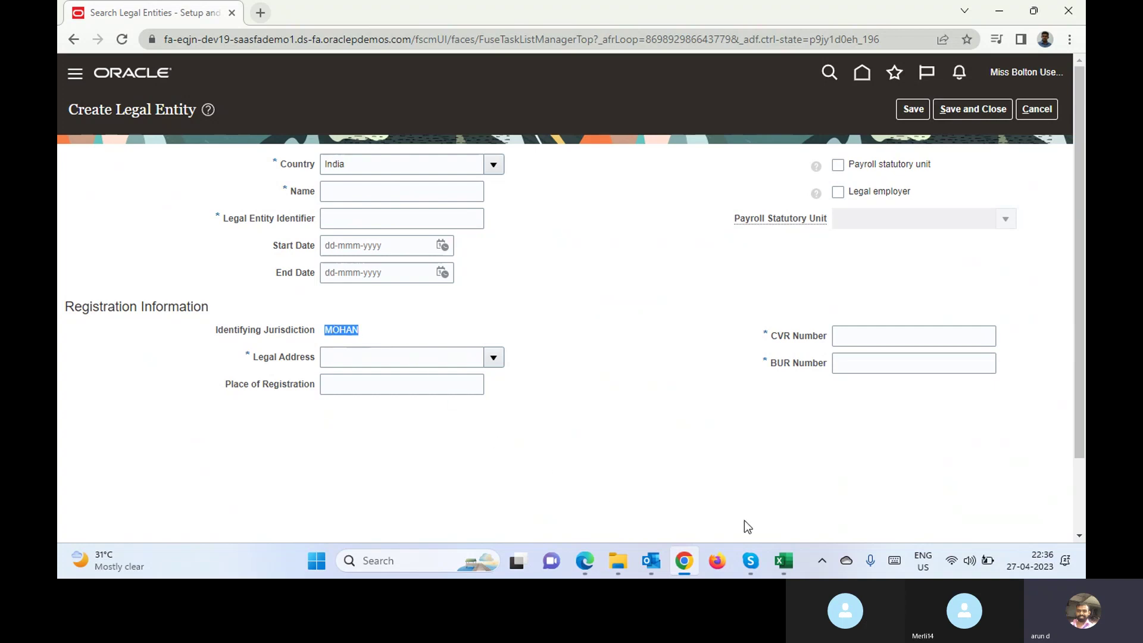
# Step: Switch to the Skype call, mute and unmute the microphone, and return to the Create Legal Entity page
pyautogui.click(750, 560)
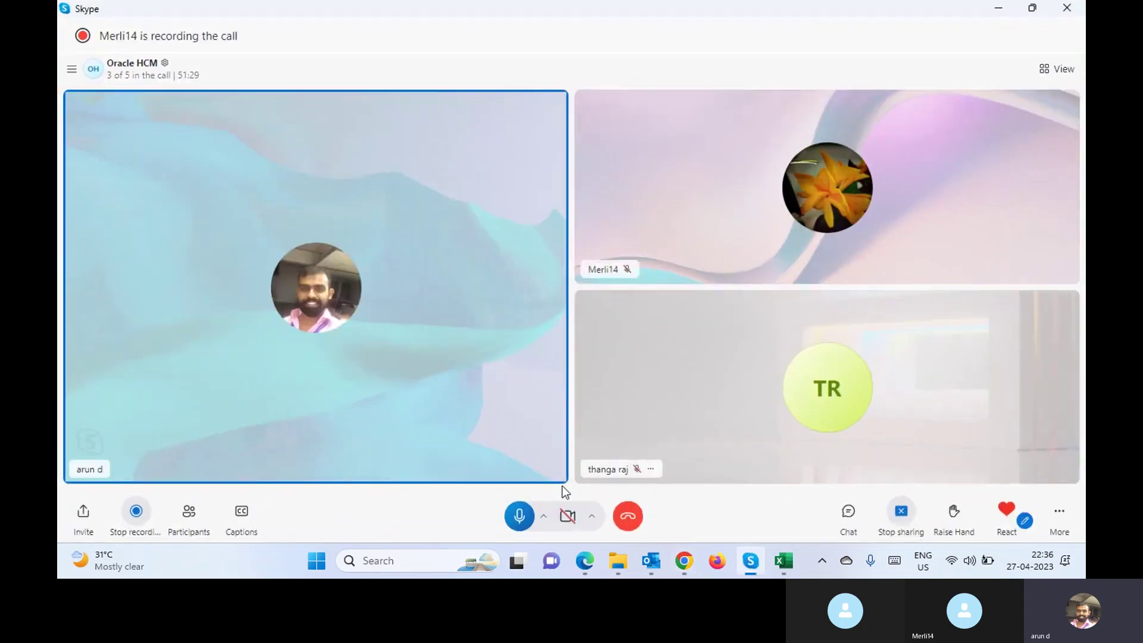
pyautogui.click(518, 516)
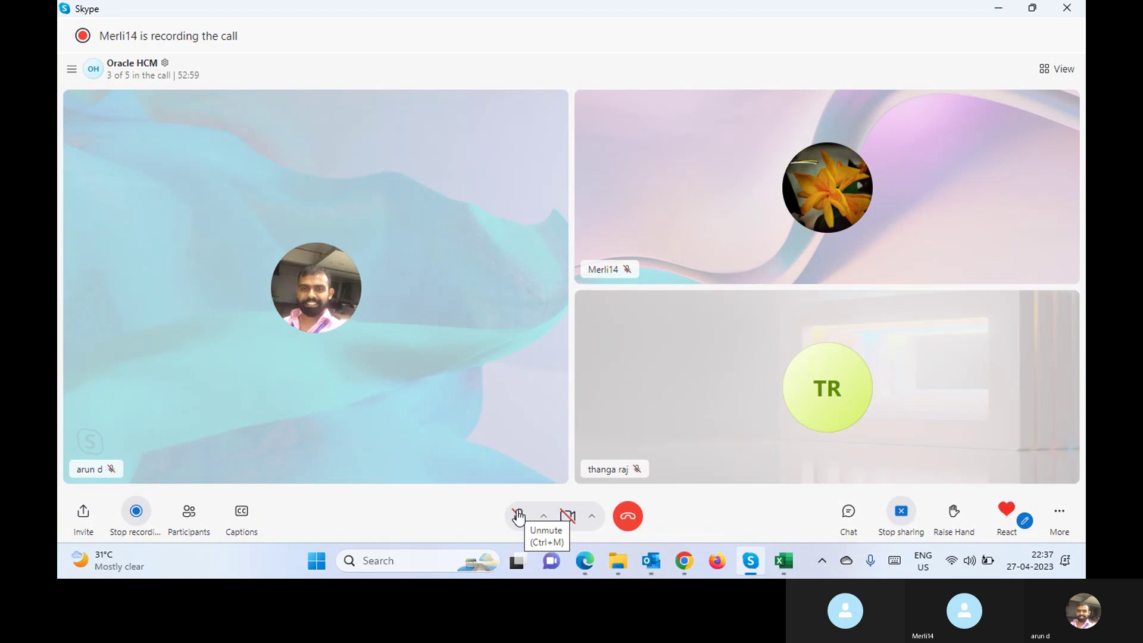
pyautogui.click(519, 517)
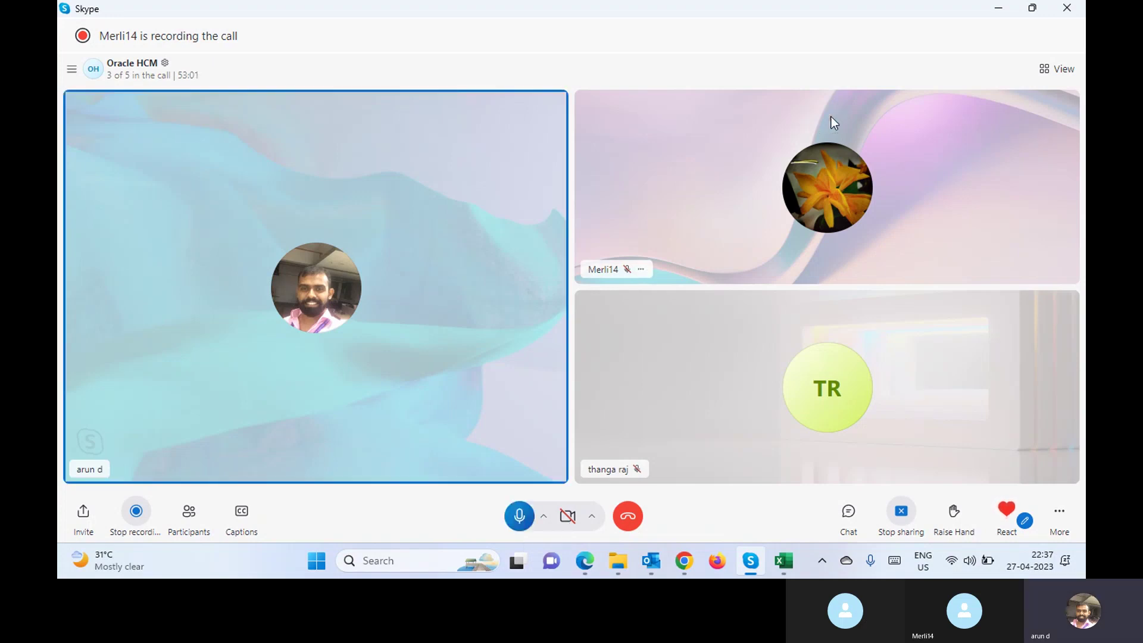
pyautogui.click(998, 9)
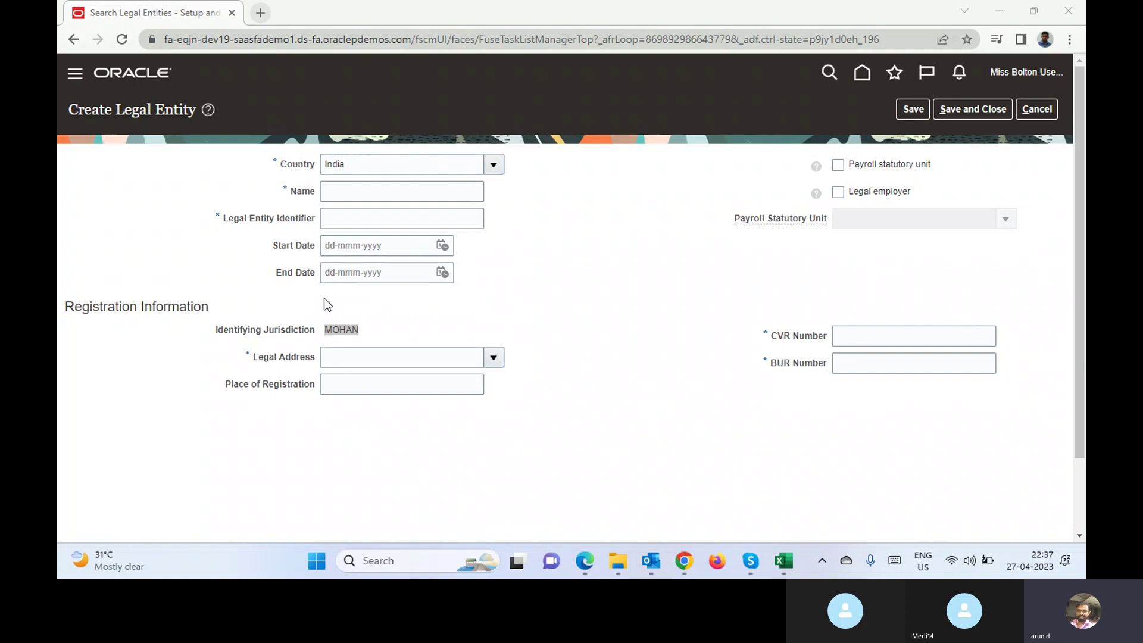
# Step: Enter jnk as both the name and the legal entity identifier of the new Indian legal entity
pyautogui.doubleClick(343, 329)
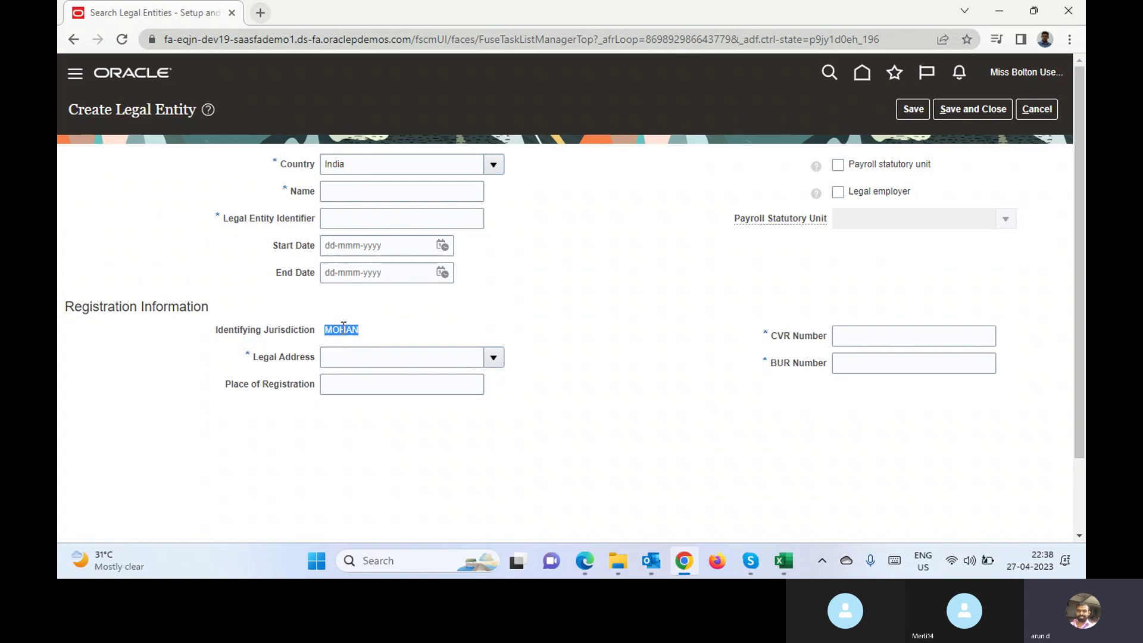
pyautogui.click(389, 185)
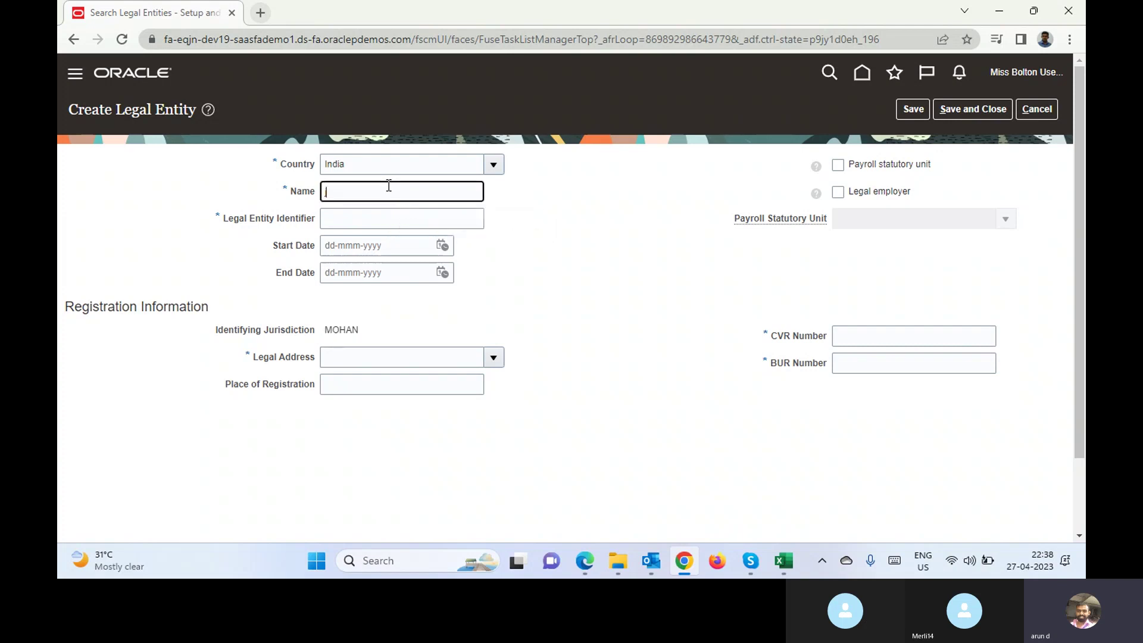
pyautogui.write('jnk')
pyautogui.press('Tab')
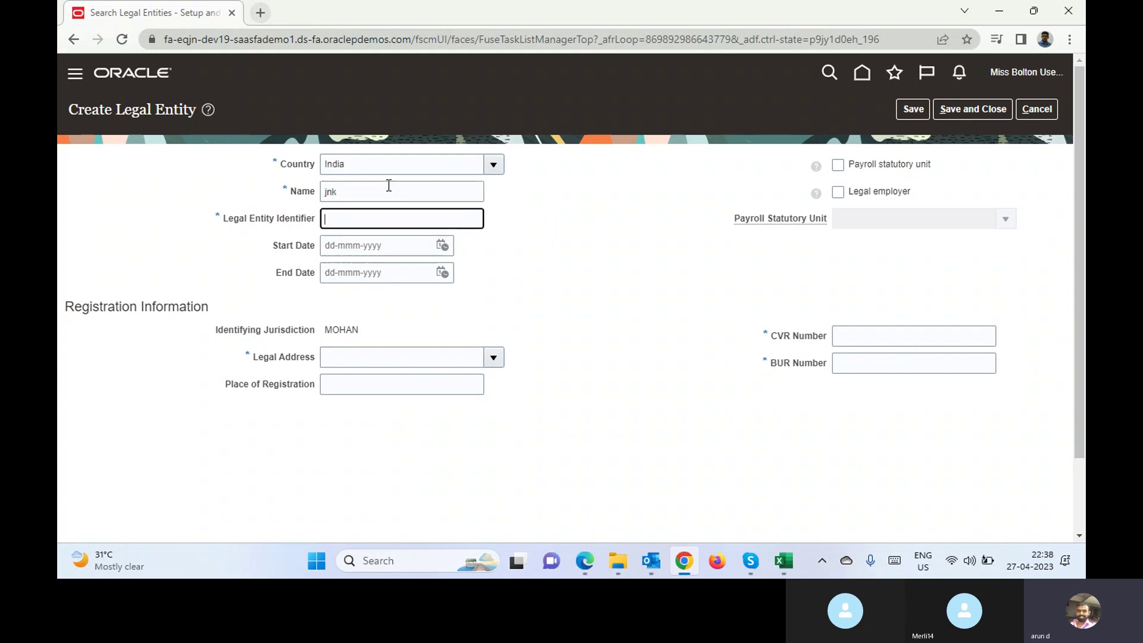
pyautogui.write('jnk')
pyautogui.press('Tab')
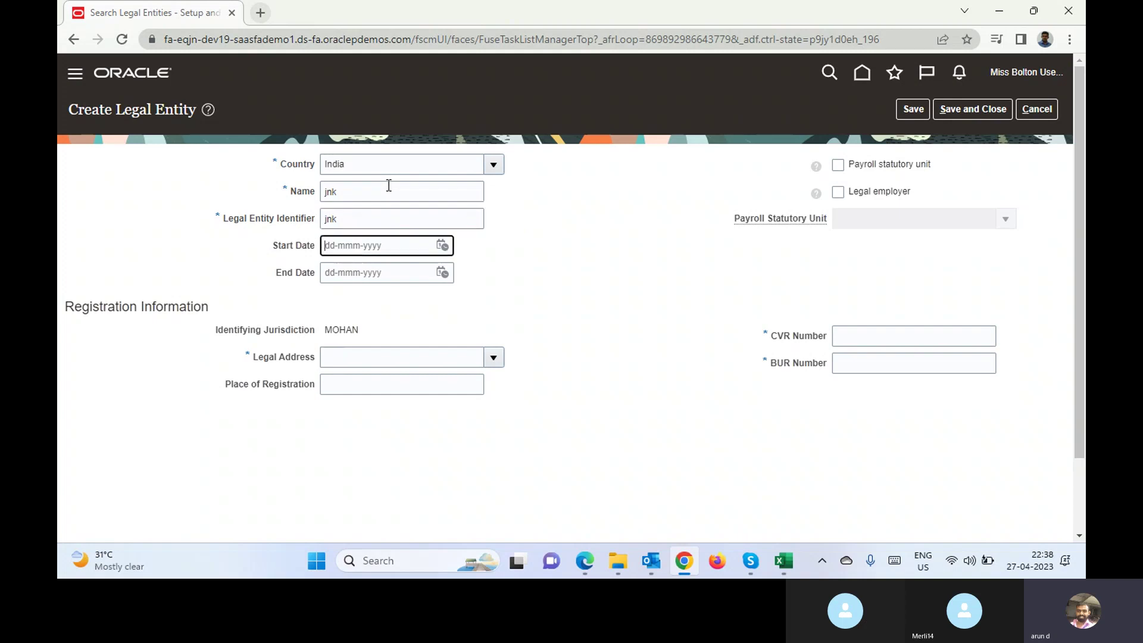
# Step: Review the Legal Entity Identifier, CVR Number and Payroll statutory unit fields, and discard the unsaved legal entity
pyautogui.click(232, 221)
pyautogui.moveTo(231, 220); pyautogui.dragTo(318, 220)
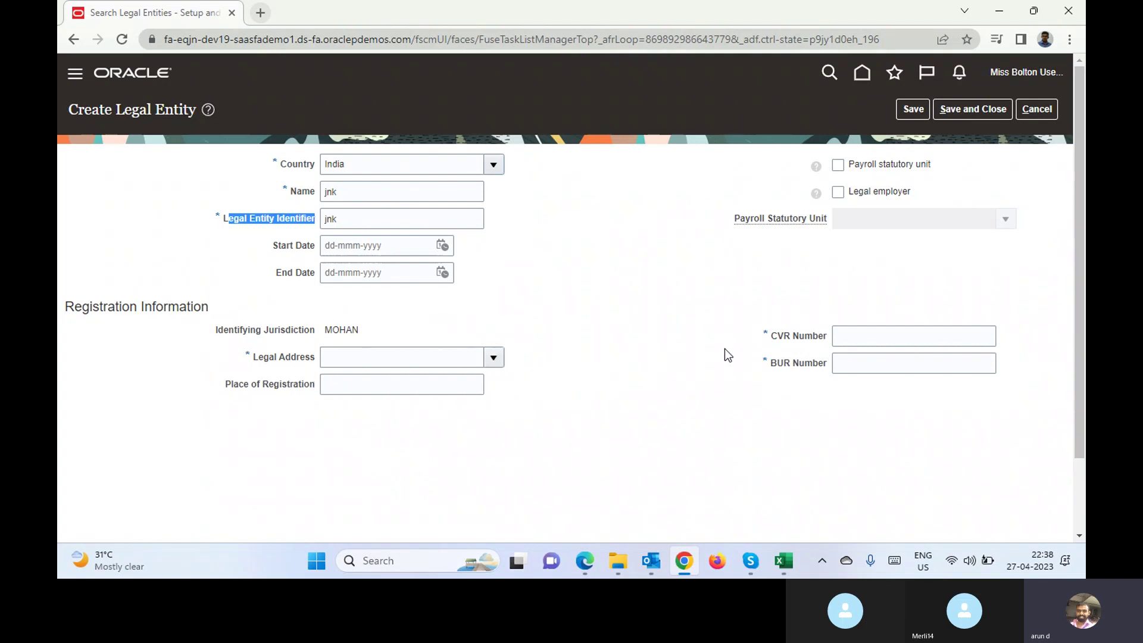
pyautogui.tripleClick(781, 334)
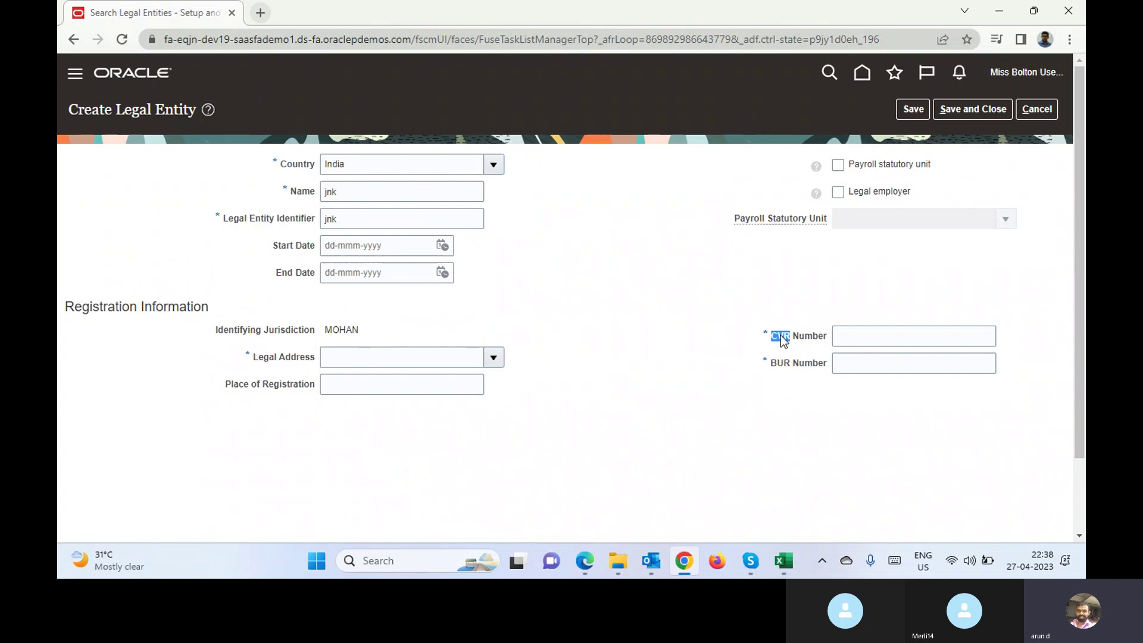
pyautogui.click(804, 394)
pyautogui.click(839, 169)
pyautogui.click(1045, 113)
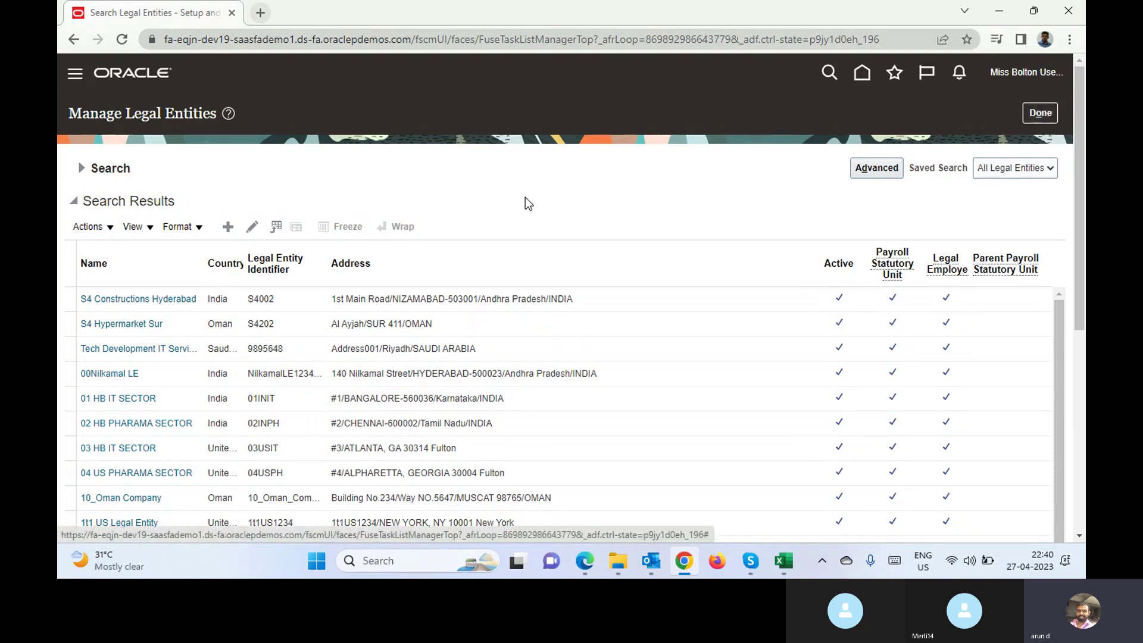
# Step: Open the S4 Constructions Hyderabad legal entity, check its primary address, and return to the Compensation Management setup page without changes
pyautogui.click(242, 303)
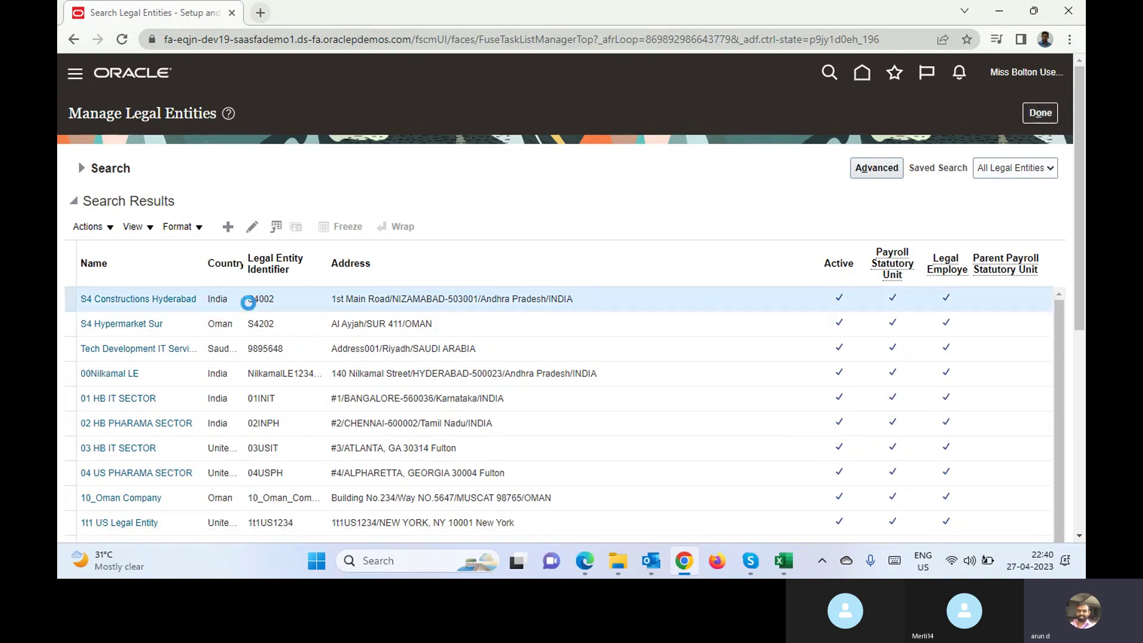
pyautogui.click(252, 231)
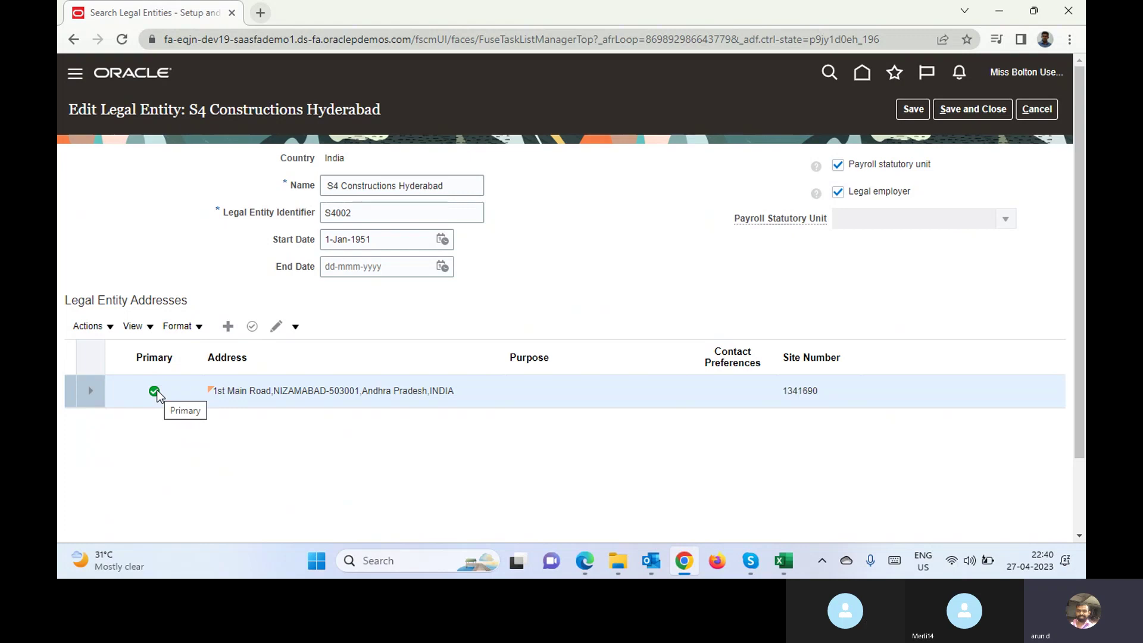
pyautogui.click(1048, 109)
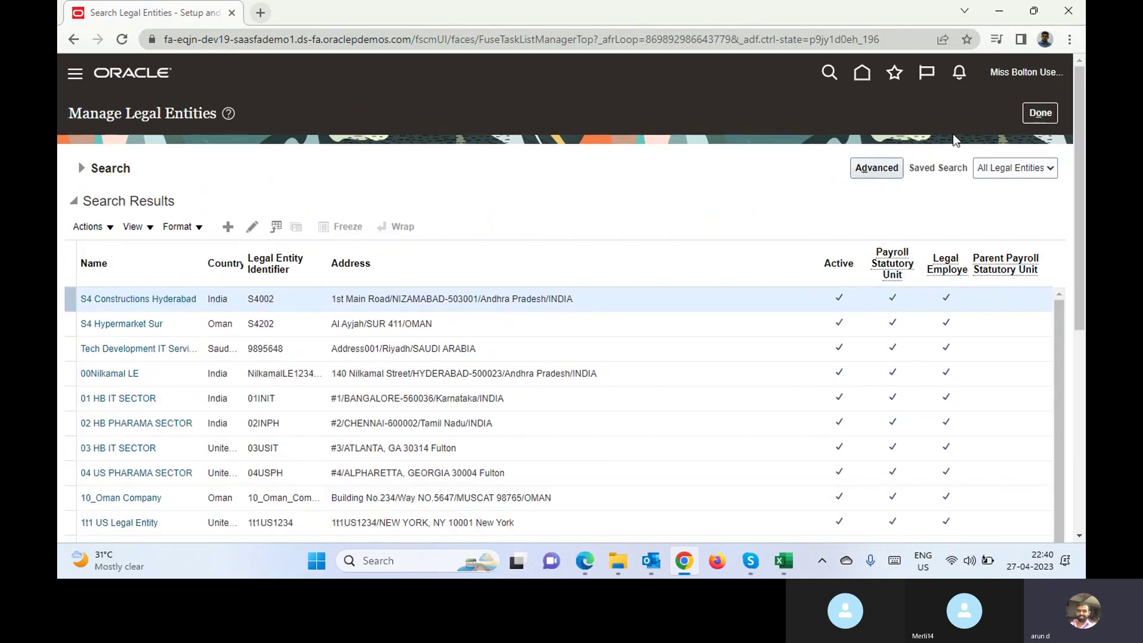
pyautogui.click(1052, 112)
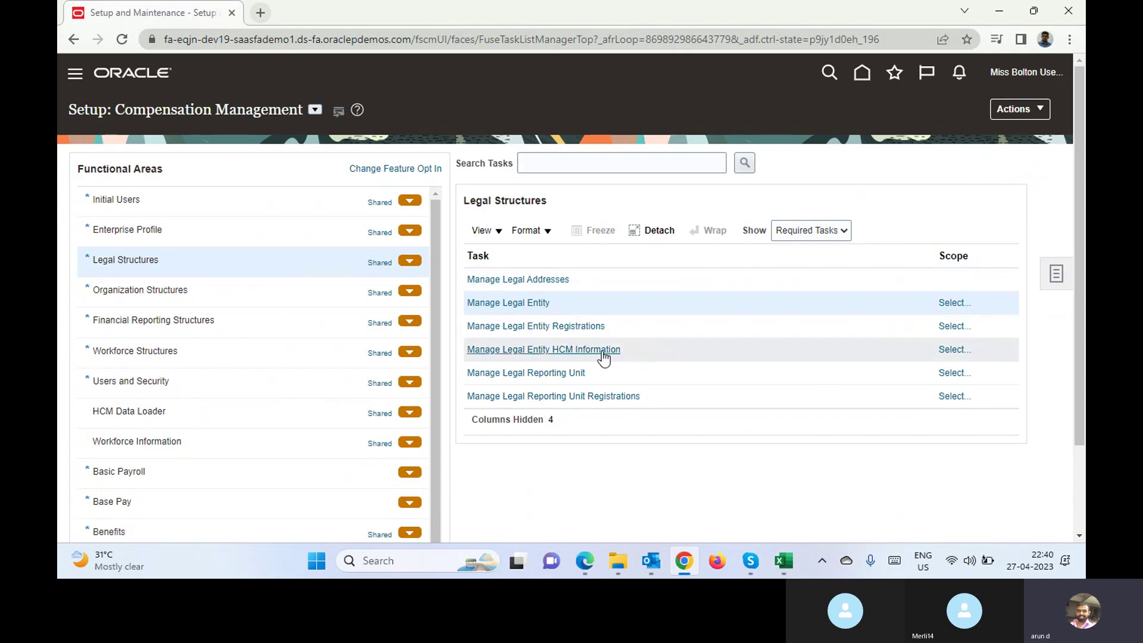
# Step: Open Manage Legal Entity HCM Information with the scope set through Select and Add to Tech Development IT Services Saudi Arabia
pyautogui.click(602, 351)
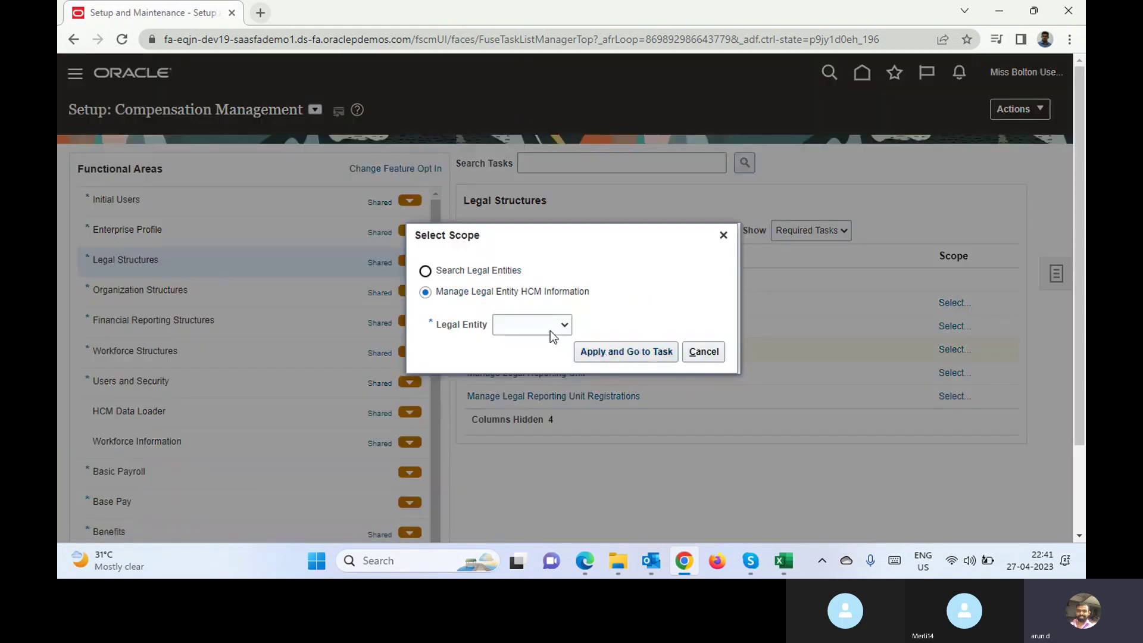
pyautogui.click(541, 327)
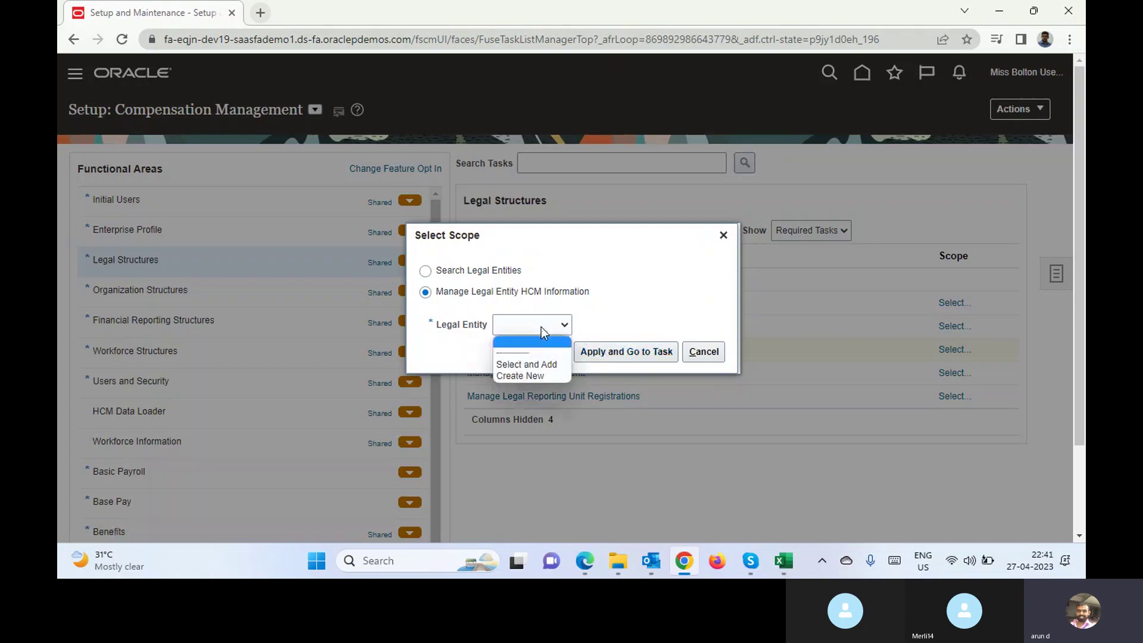
pyautogui.click(541, 364)
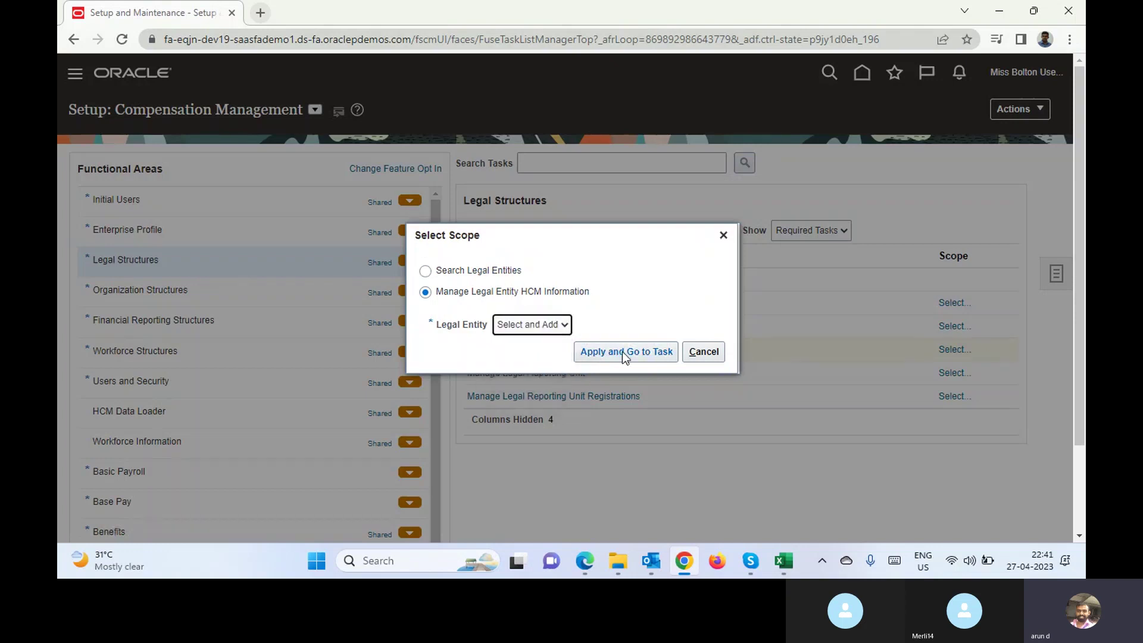
pyautogui.click(650, 353)
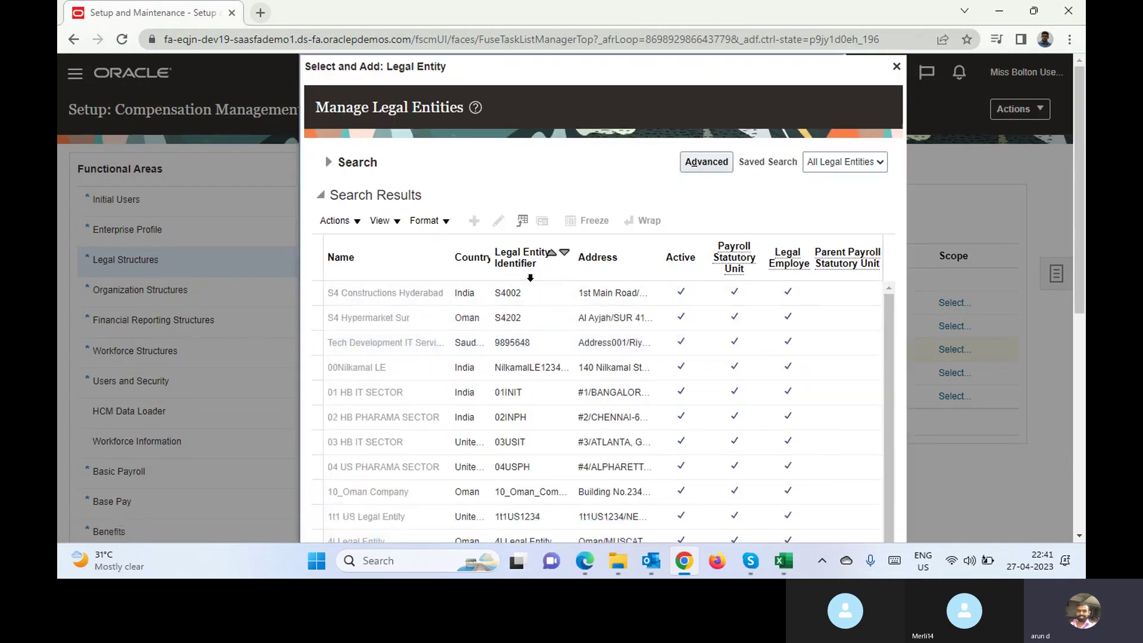
pyautogui.click(392, 349)
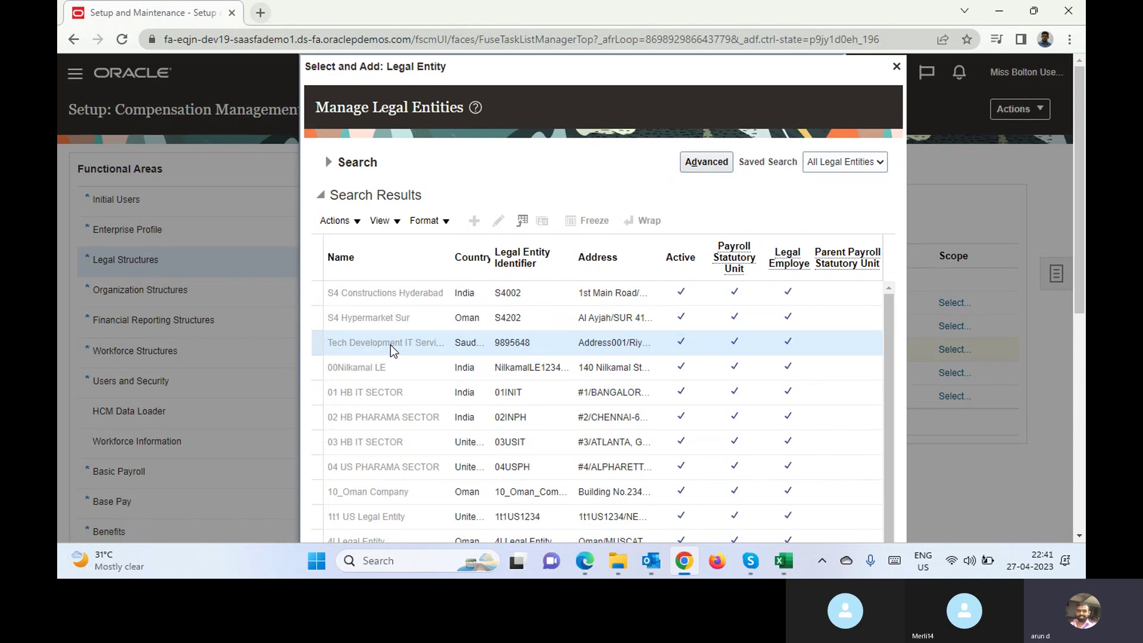
pyautogui.scroll(-3, 417, 340)
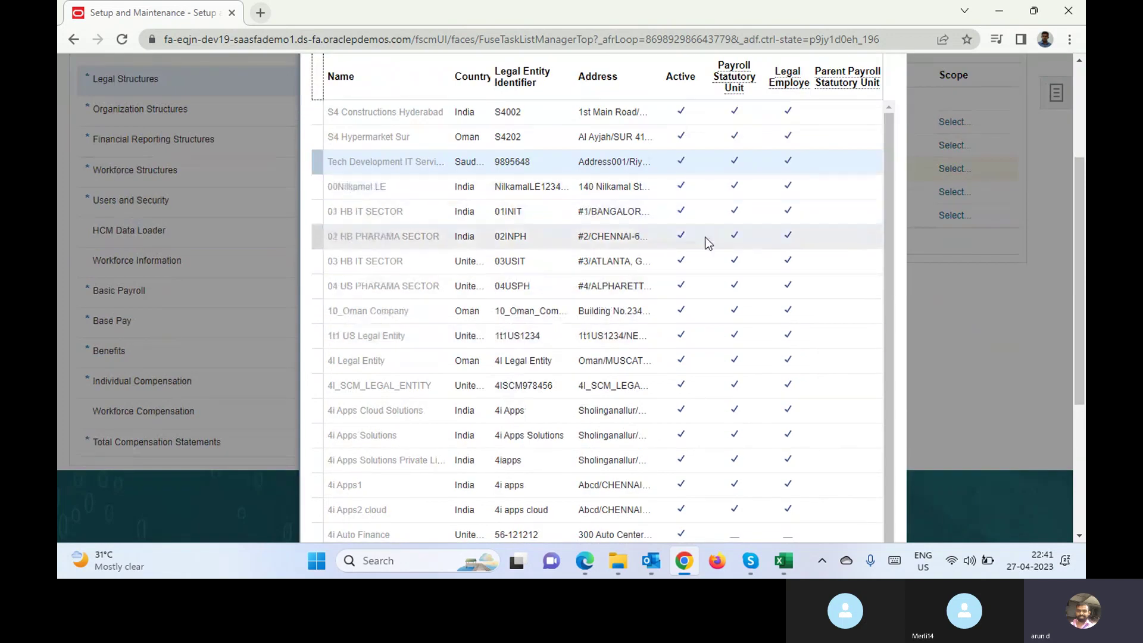
pyautogui.moveTo(1078, 259); pyautogui.dragTo(1075, 384)
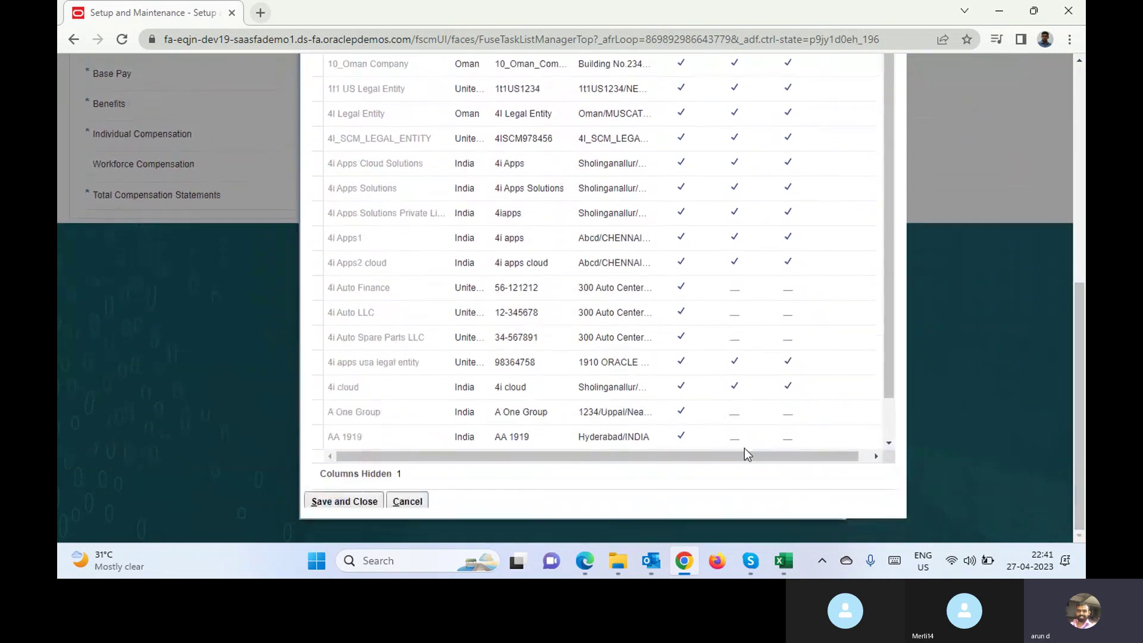
pyautogui.click(340, 501)
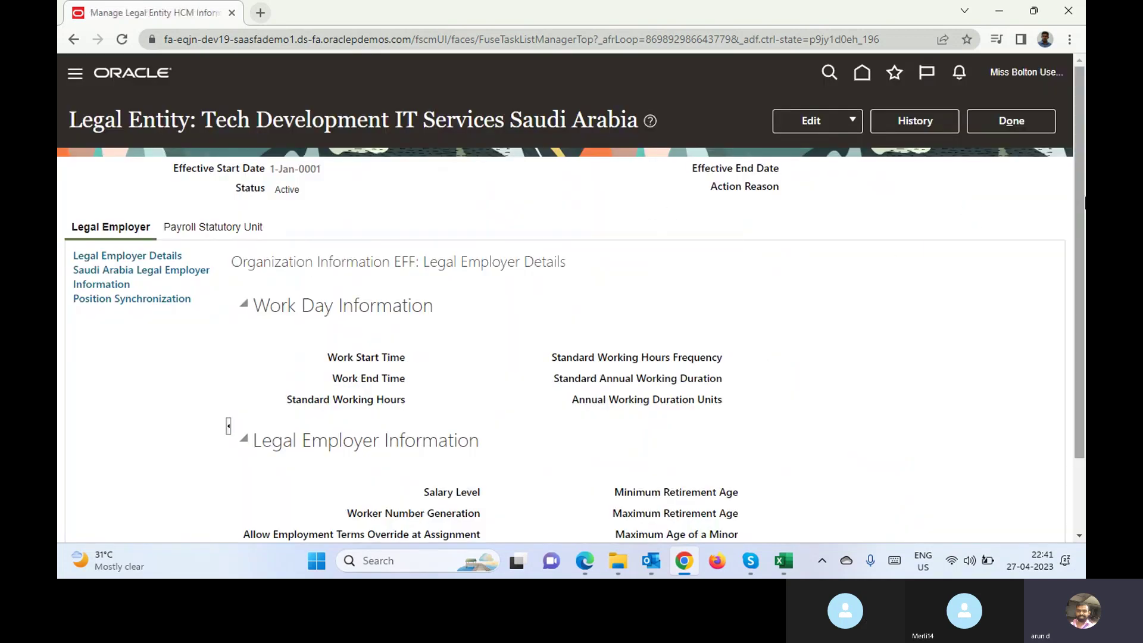
# Step: Open the legal entity's HCM information in Correct mode and review its Work Day Information and Legal Employer Information sections
pyautogui.click(805, 121)
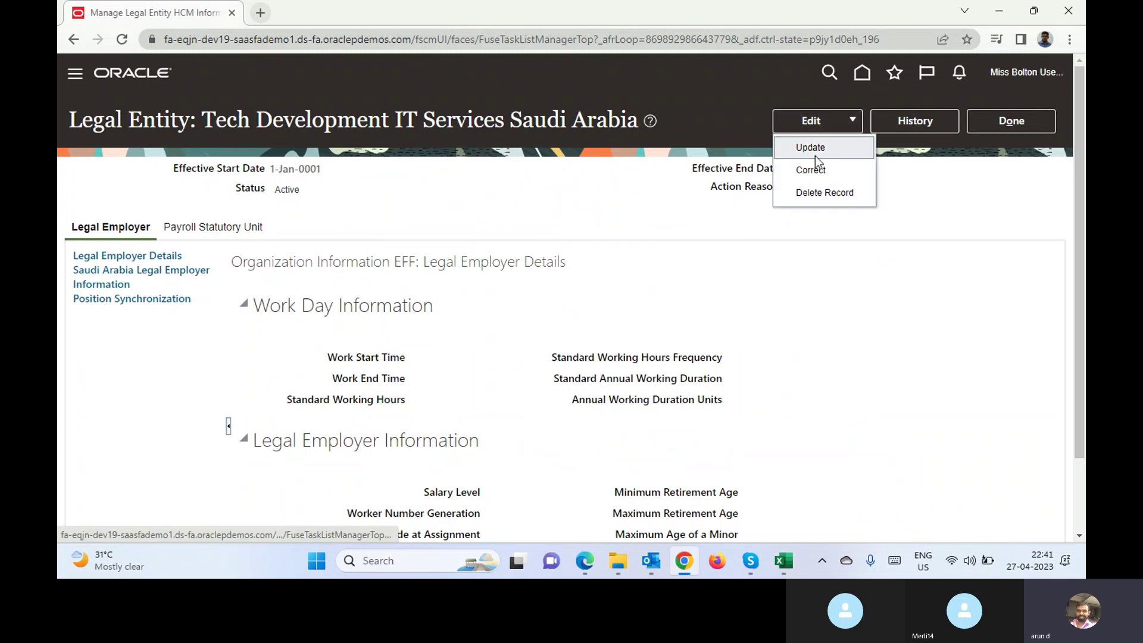
pyautogui.click(821, 174)
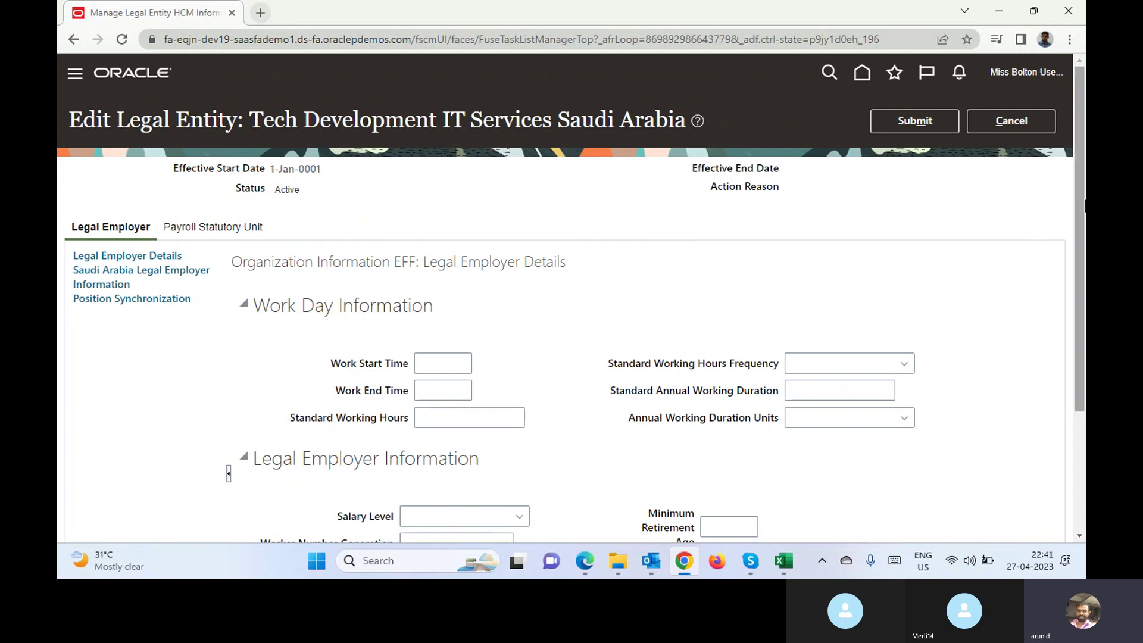
pyautogui.moveTo(1082, 167); pyautogui.dragTo(1083, 227)
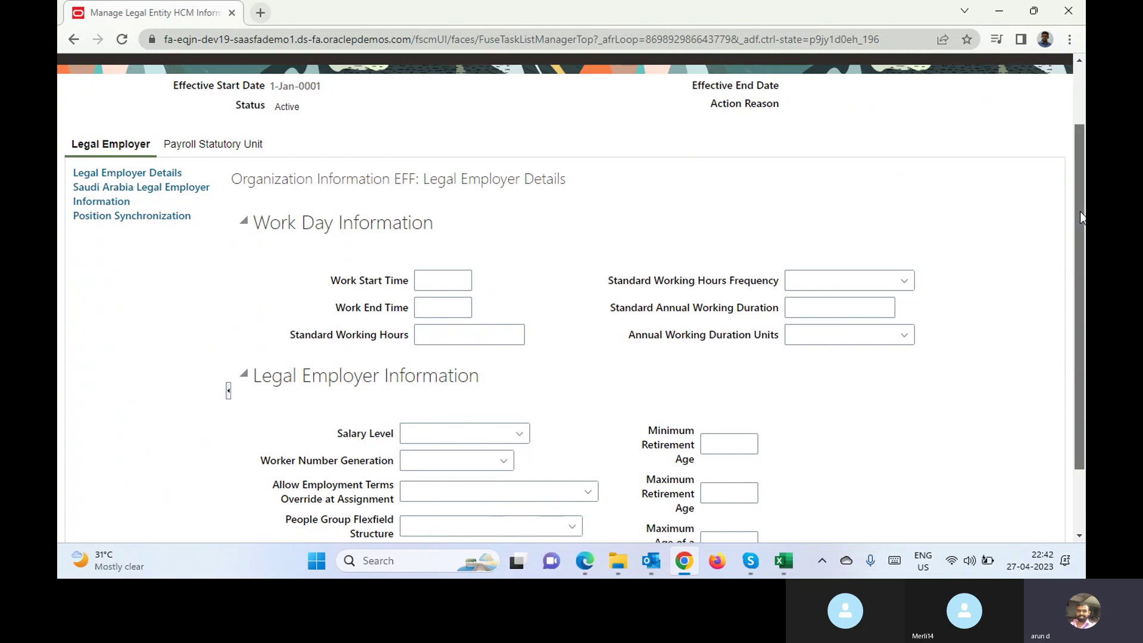
pyautogui.moveTo(1080, 212); pyautogui.dragTo(1084, 322)
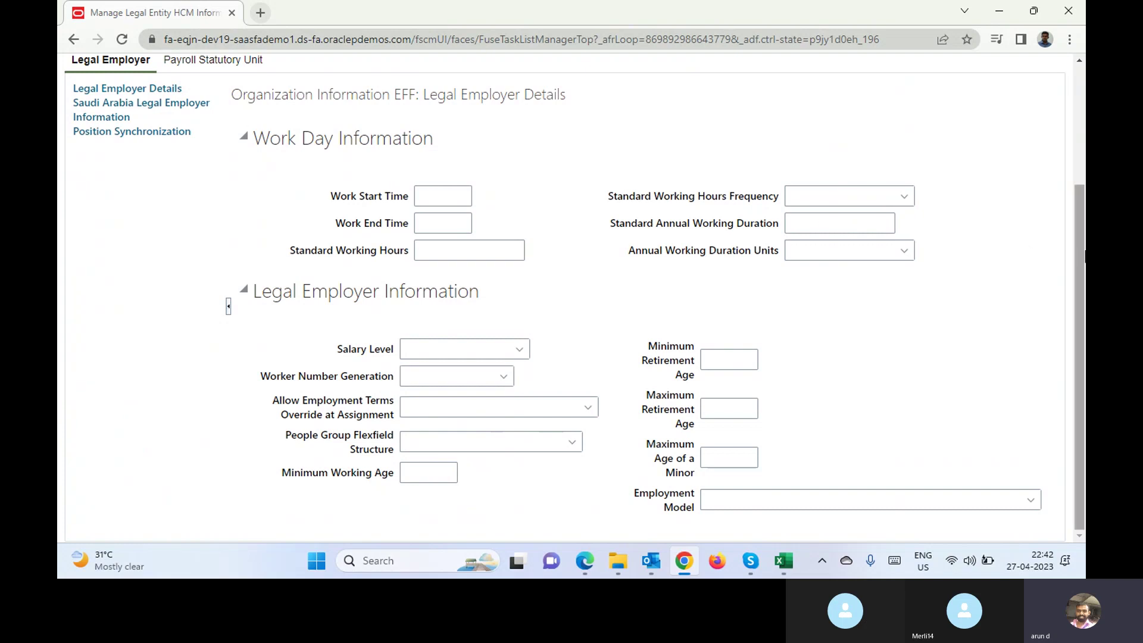
pyautogui.scroll(2, 415, 175)
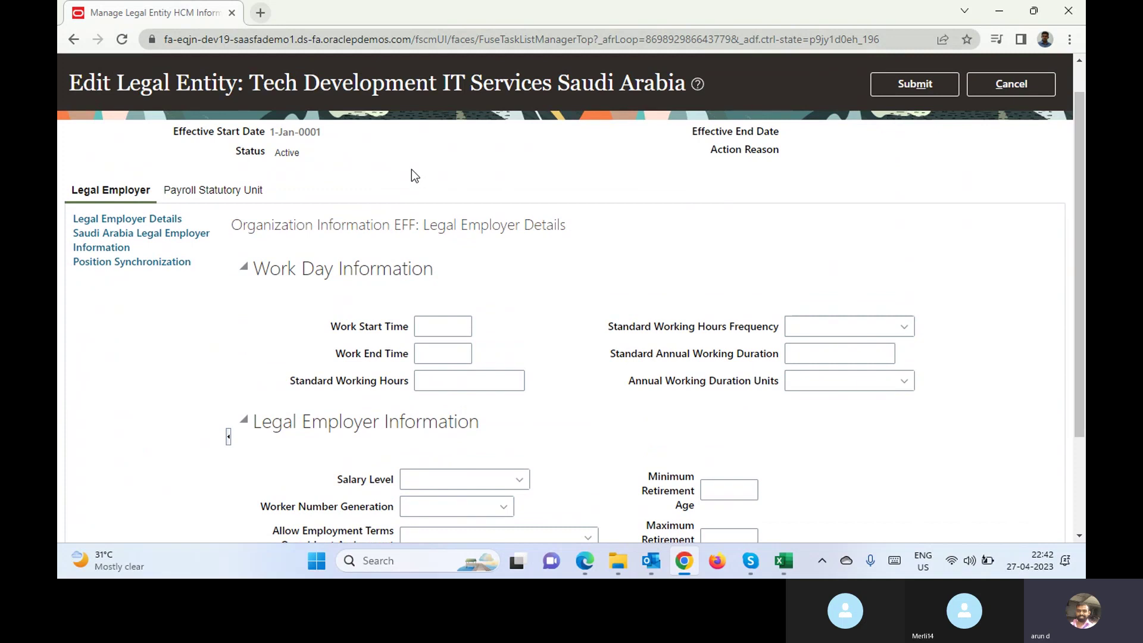
# Step: Examine the Payroll Statutory Unit's Associated Legislative Data Group, discard the correction and return to the Compensation Management setup page
pyautogui.click(210, 190)
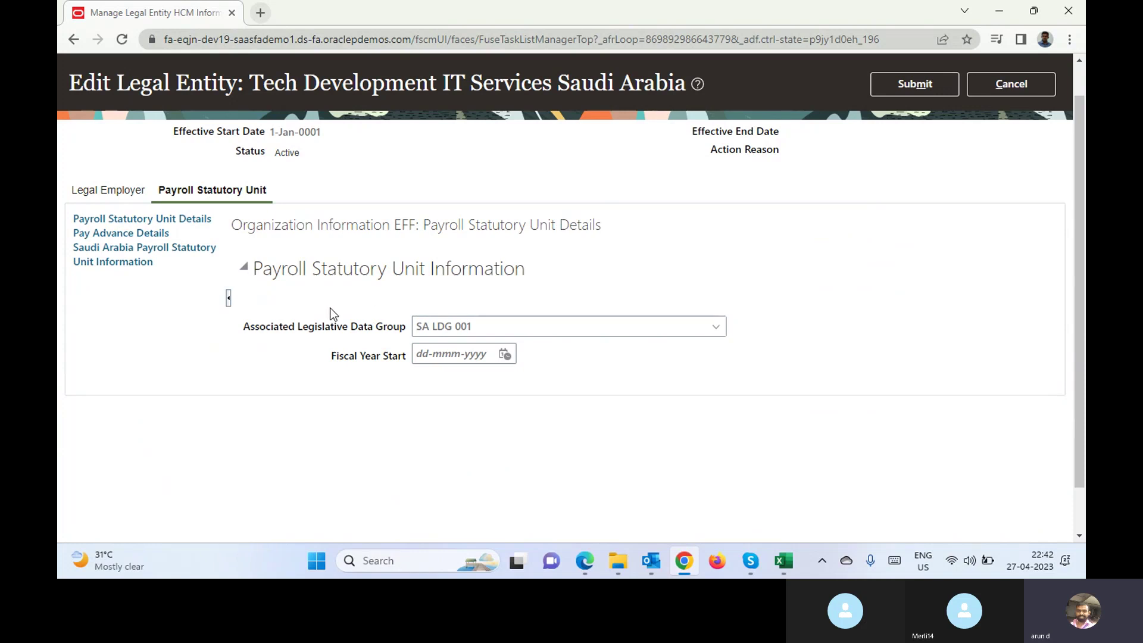
pyautogui.tripleClick(320, 327)
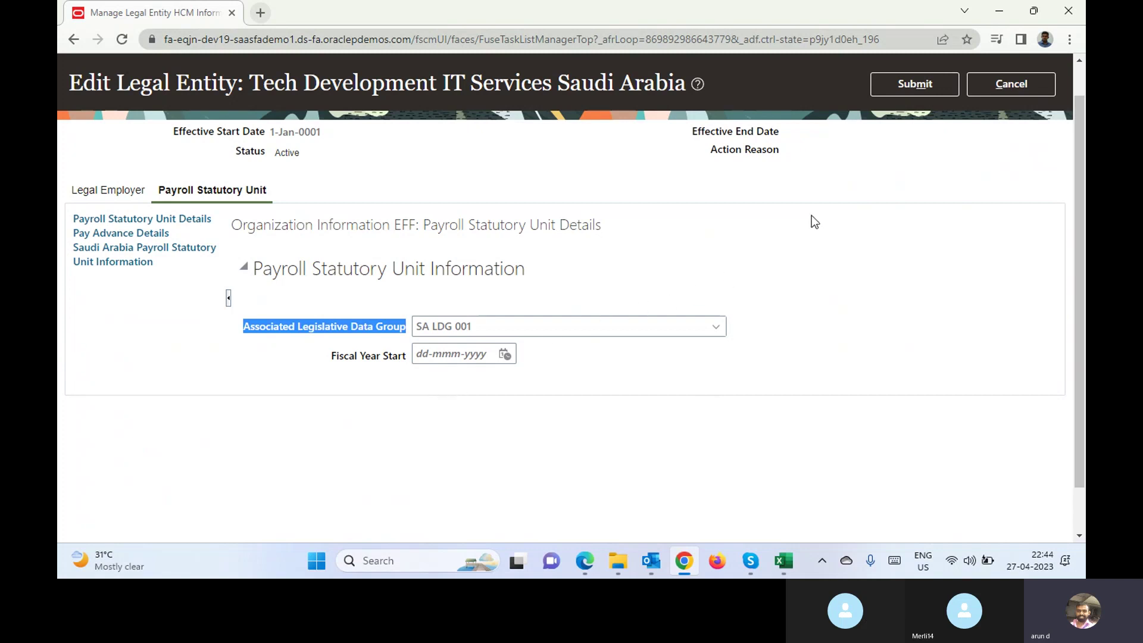
pyautogui.click(1009, 84)
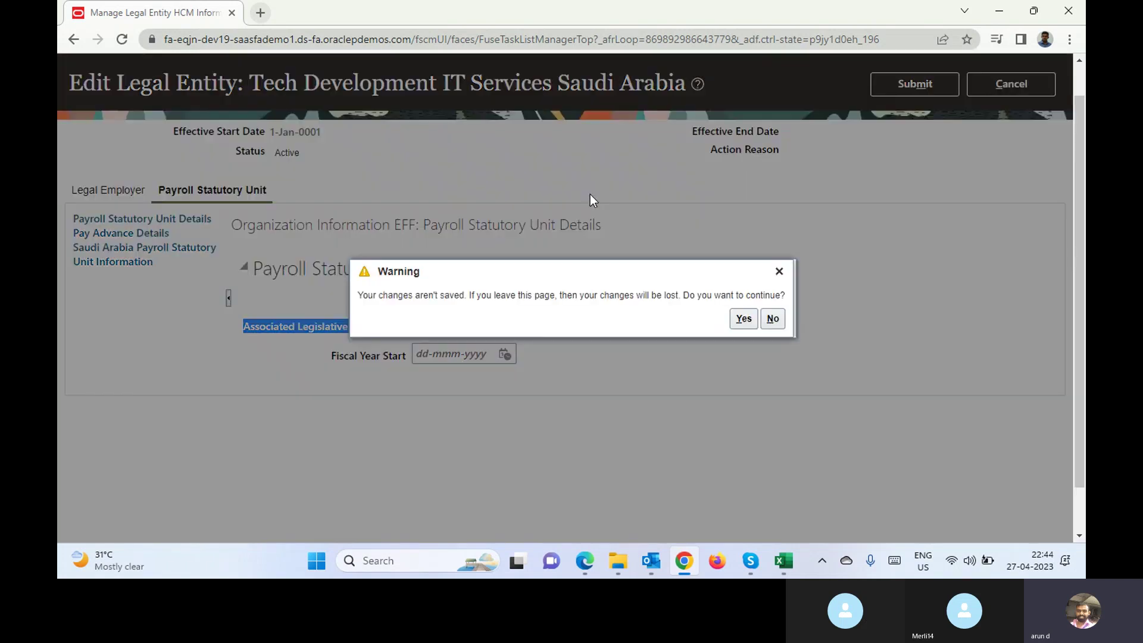
pyautogui.click(743, 320)
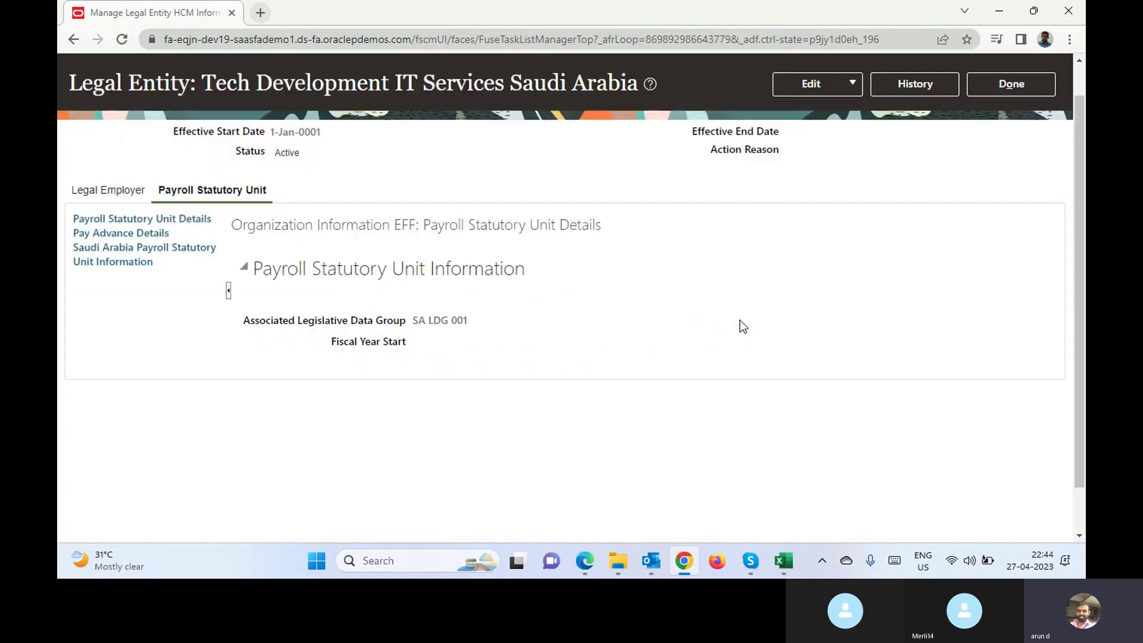
pyautogui.click(1009, 83)
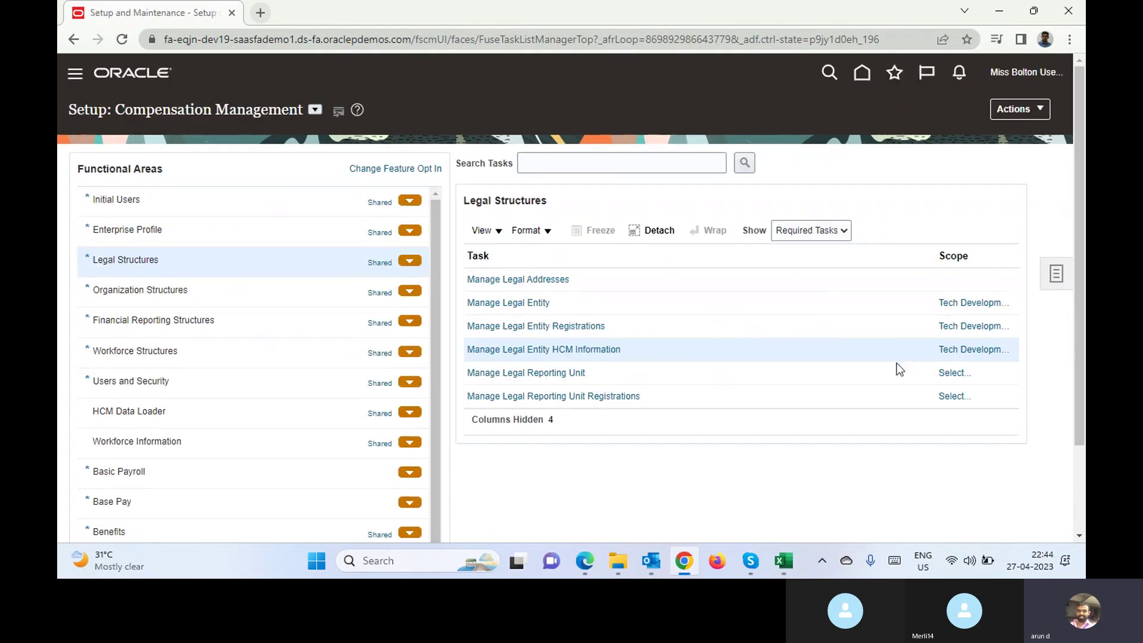
# Step: Select the Manage Legal Reporting Unit task row and switch to the Skype call
pyautogui.click(655, 372)
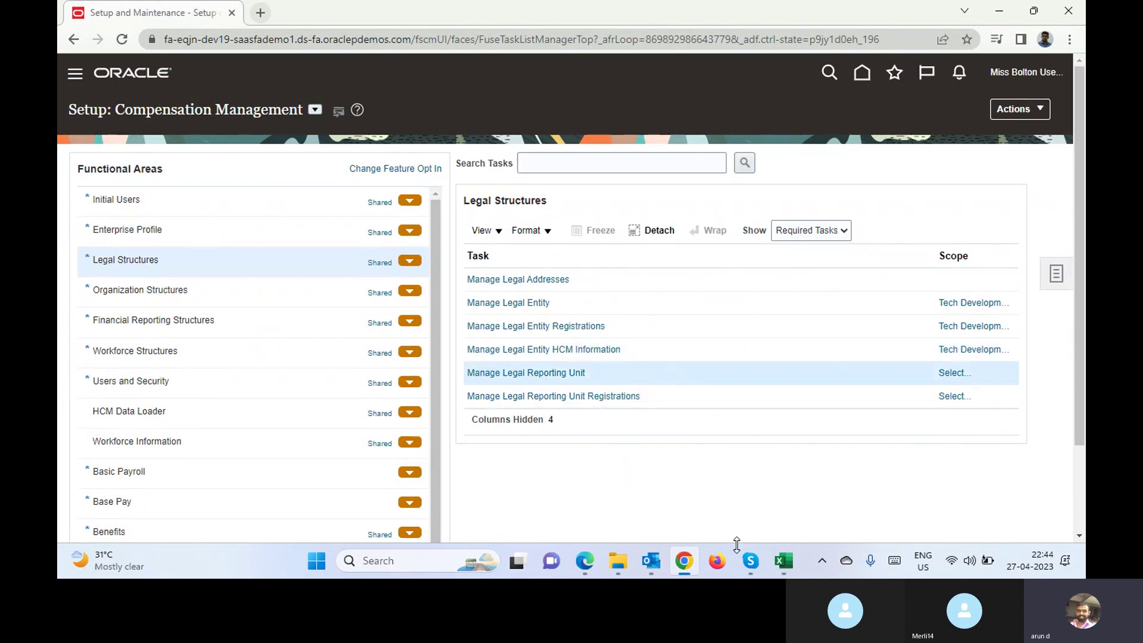
pyautogui.click(752, 565)
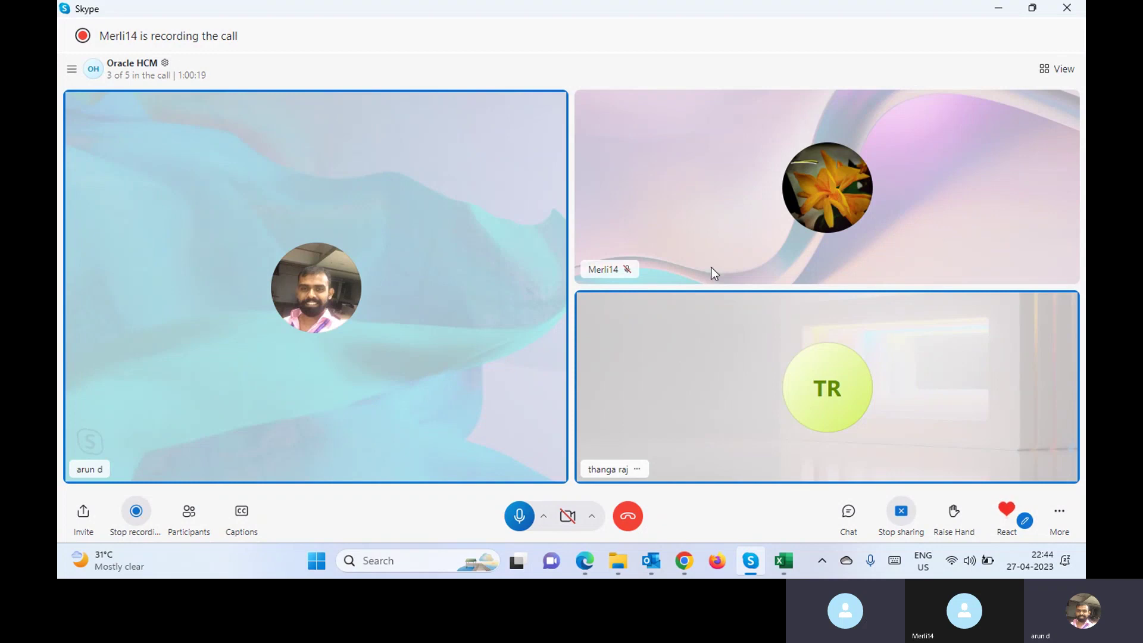
# Step: Open Manage Legal Reporting Unit for Tech Development IT Services Saudi Arabia, setting the scope through Select and Add to its main reporting unit
pyautogui.click(999, 8)
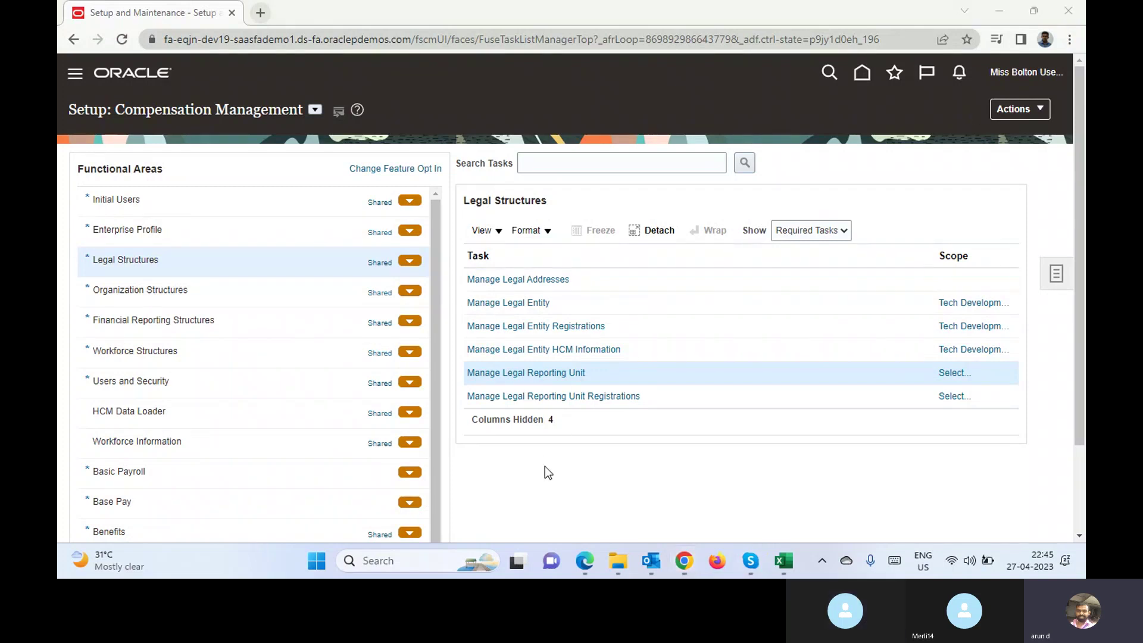
pyautogui.click(529, 377)
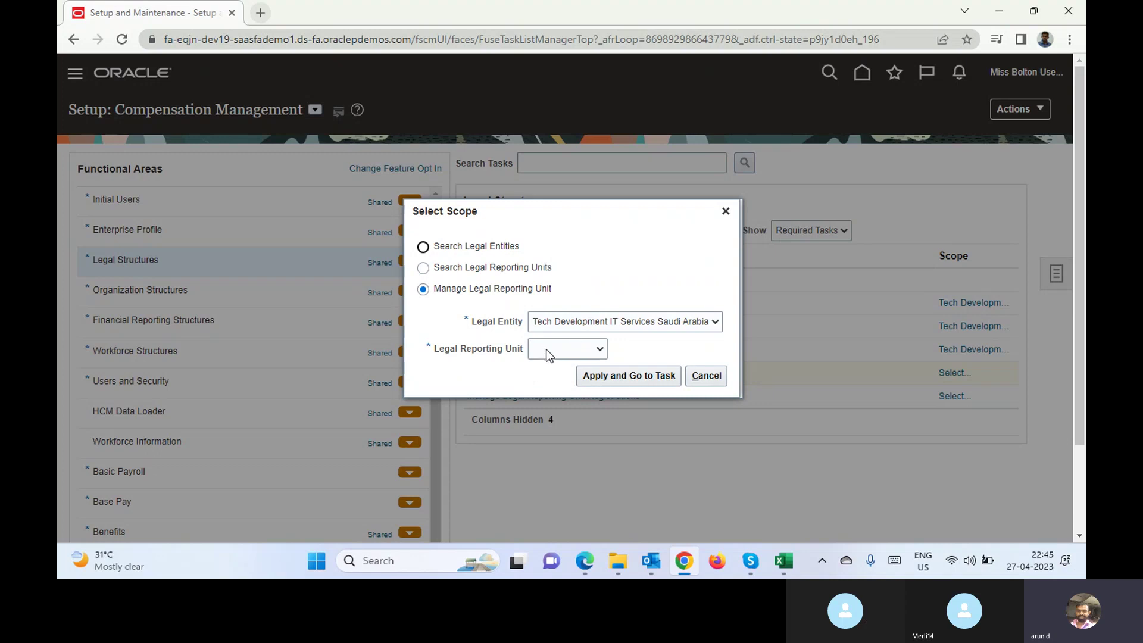
pyautogui.click(548, 350)
pyautogui.click(553, 386)
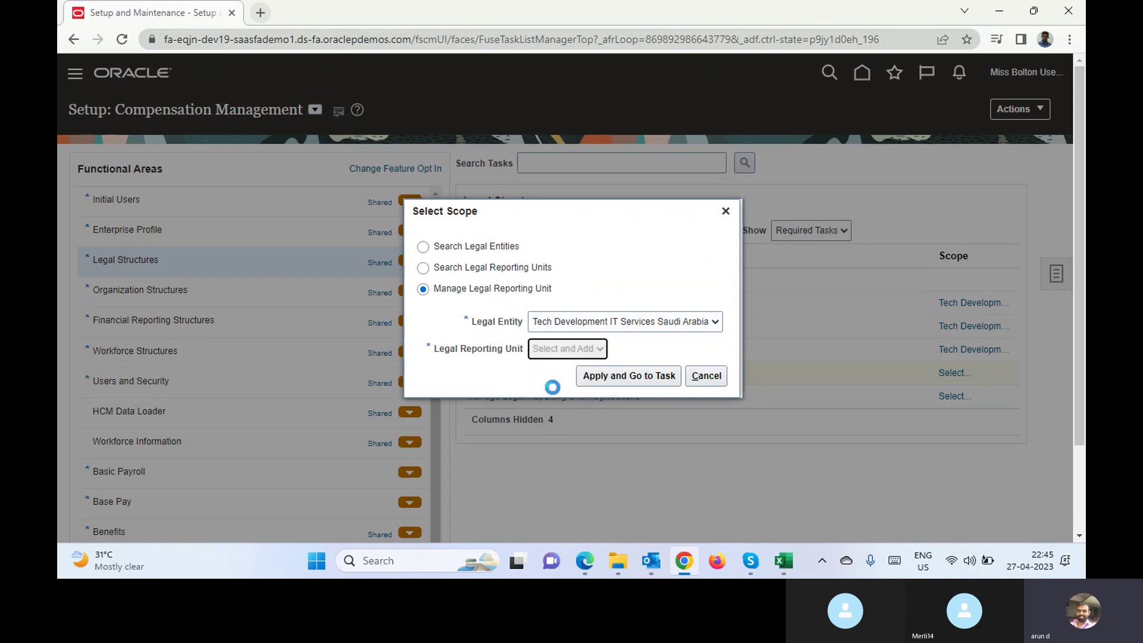
pyautogui.click(621, 378)
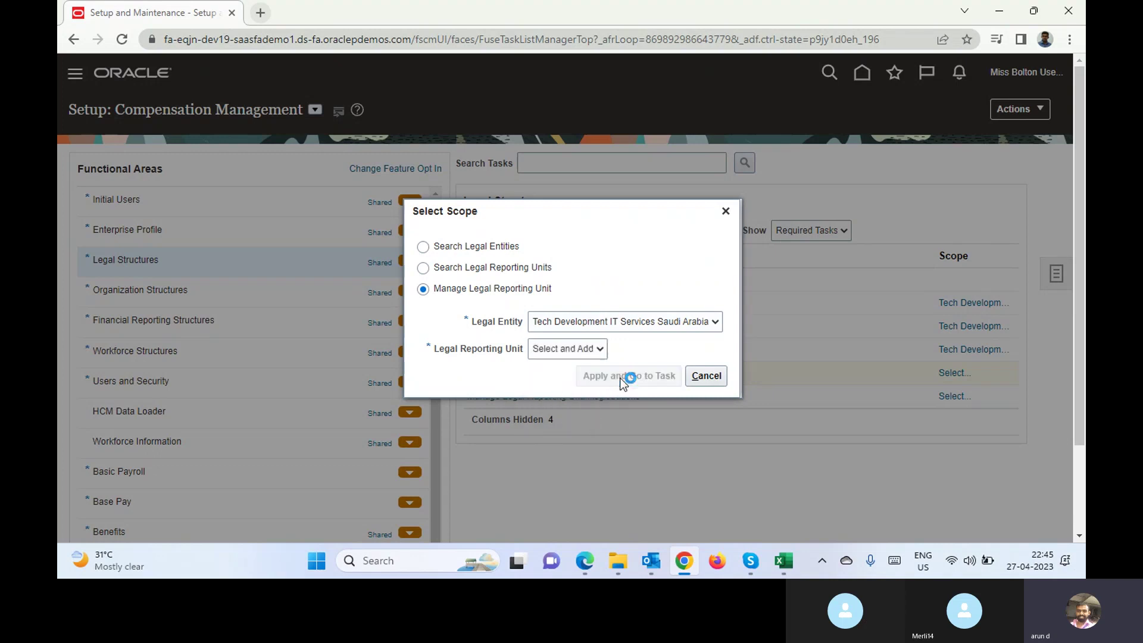
pyautogui.click(414, 350)
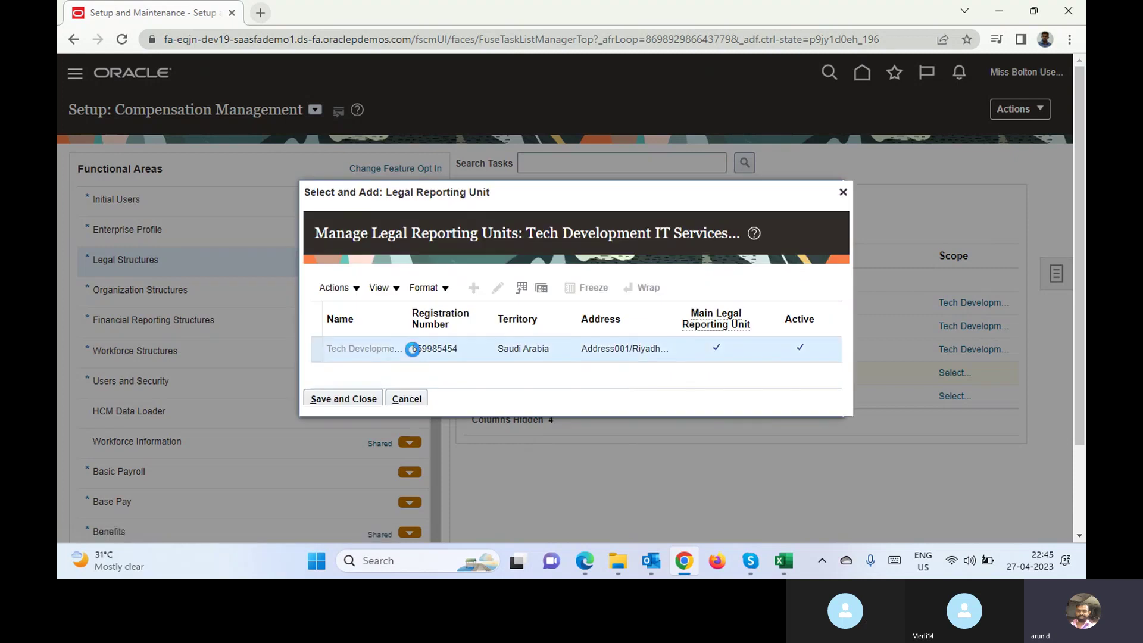
pyautogui.click(351, 400)
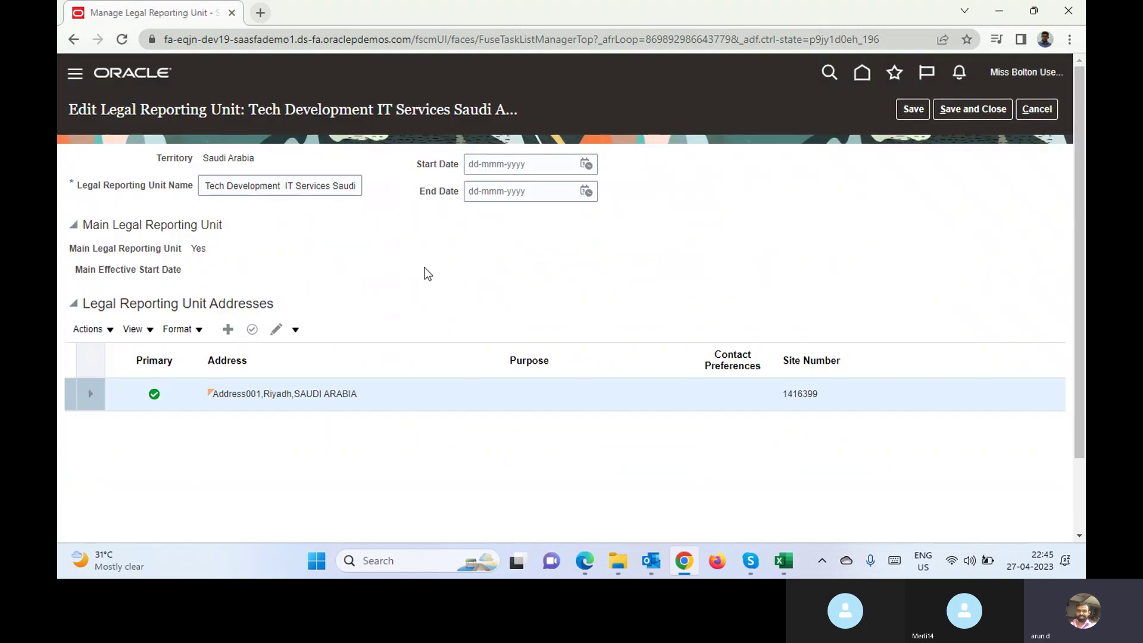
# Step: Review the legal reporting unit's territory, name and main-unit setting, and cancel back to the Compensation Management setup page
pyautogui.tripleClick(218, 184)
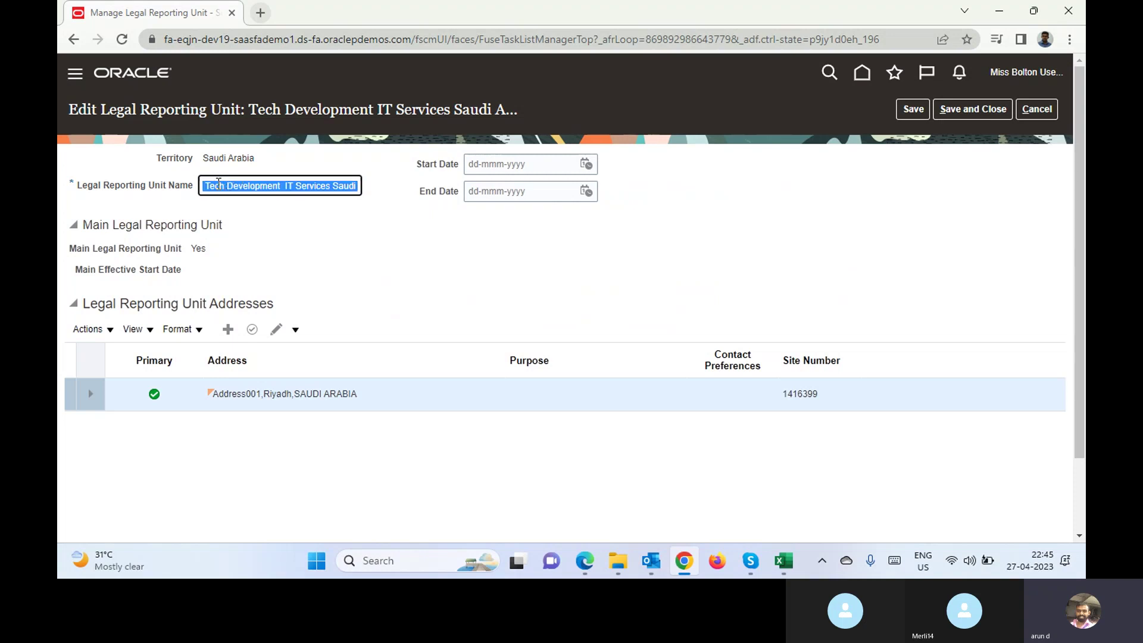
pyautogui.doubleClick(180, 158)
pyautogui.tripleClick(208, 159)
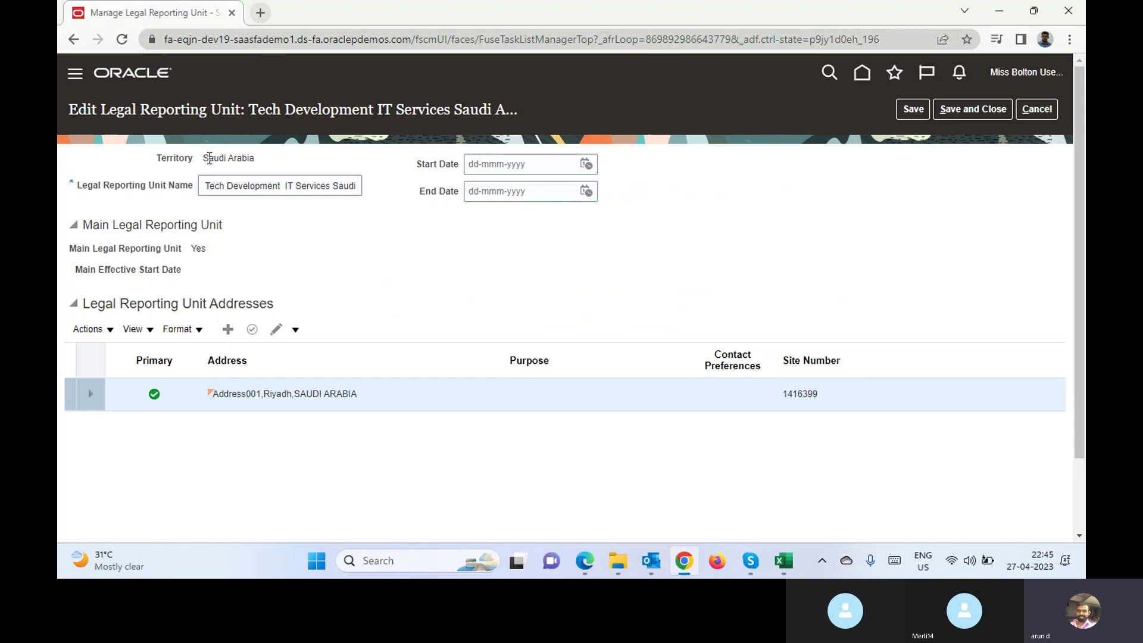
pyautogui.tripleClick(117, 188)
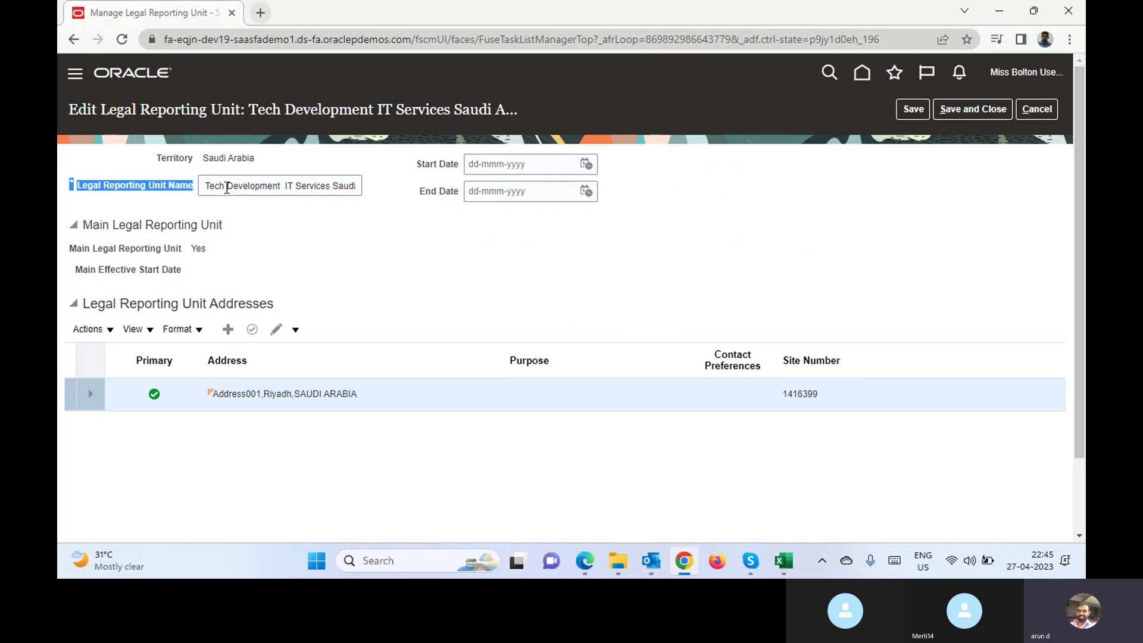
pyautogui.click(227, 188)
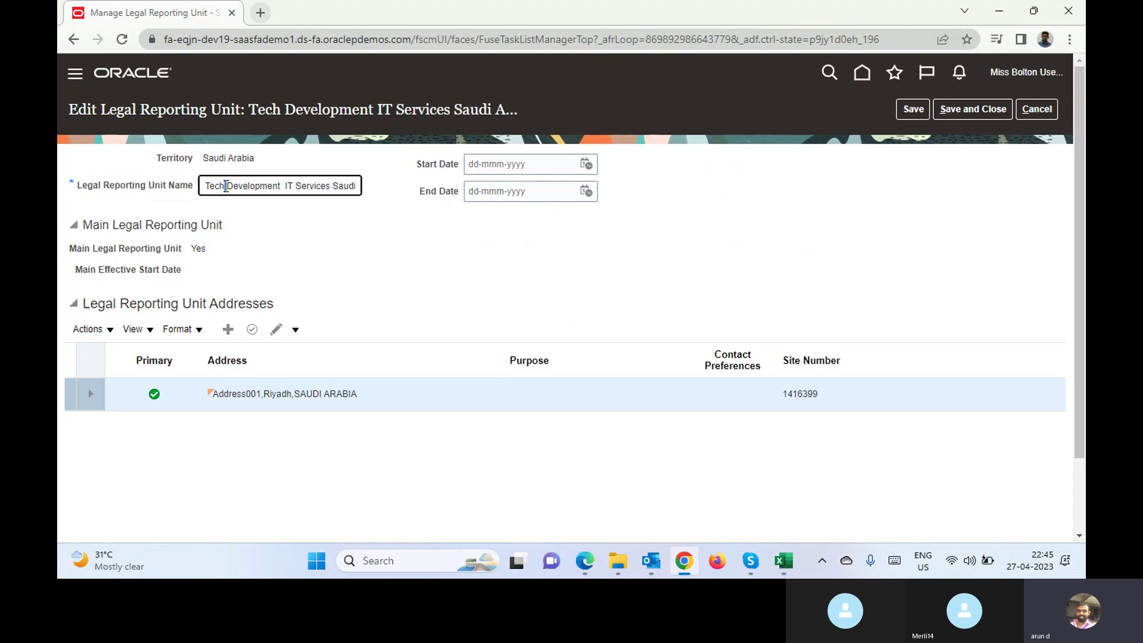
pyautogui.hotkey('ctrl', 'a')
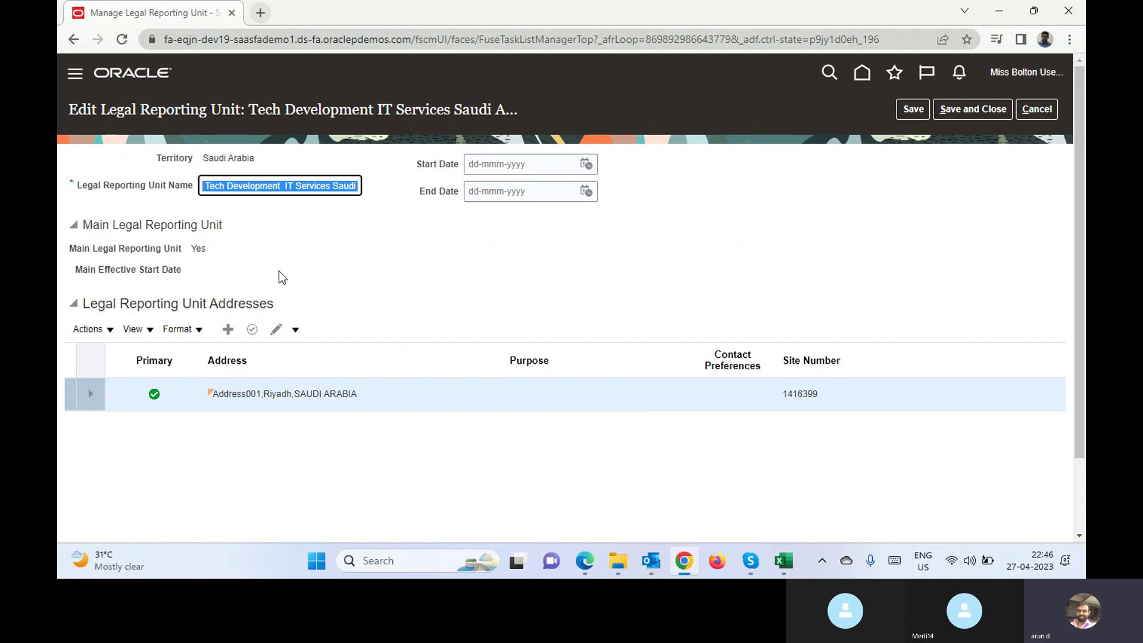
pyautogui.doubleClick(108, 249)
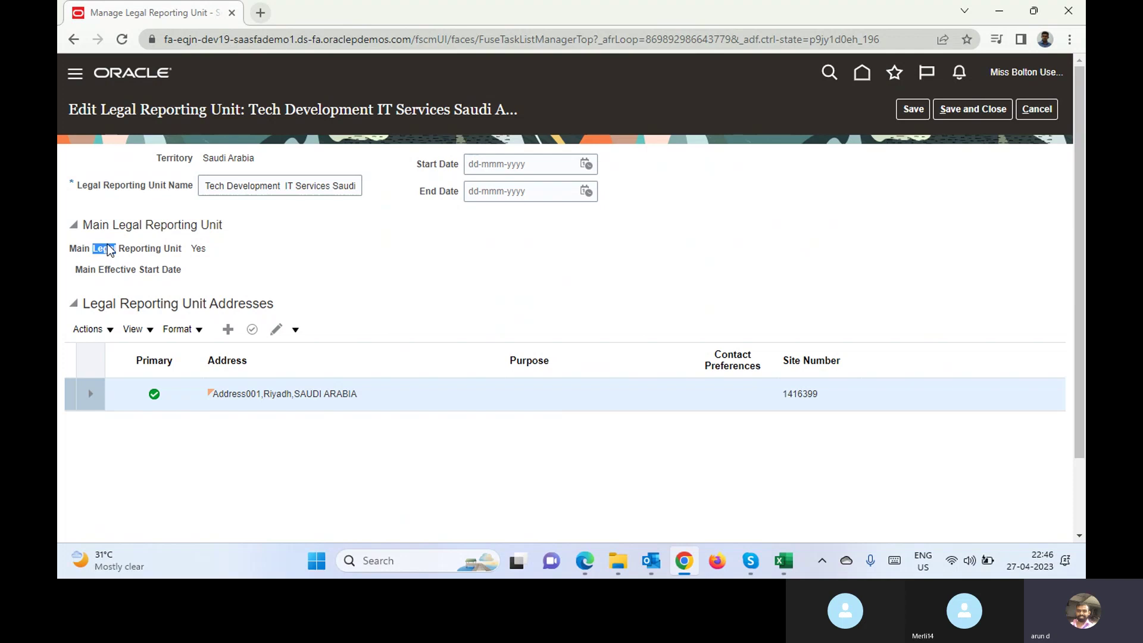
pyautogui.doubleClick(199, 248)
pyautogui.click(370, 277)
pyautogui.click(1038, 111)
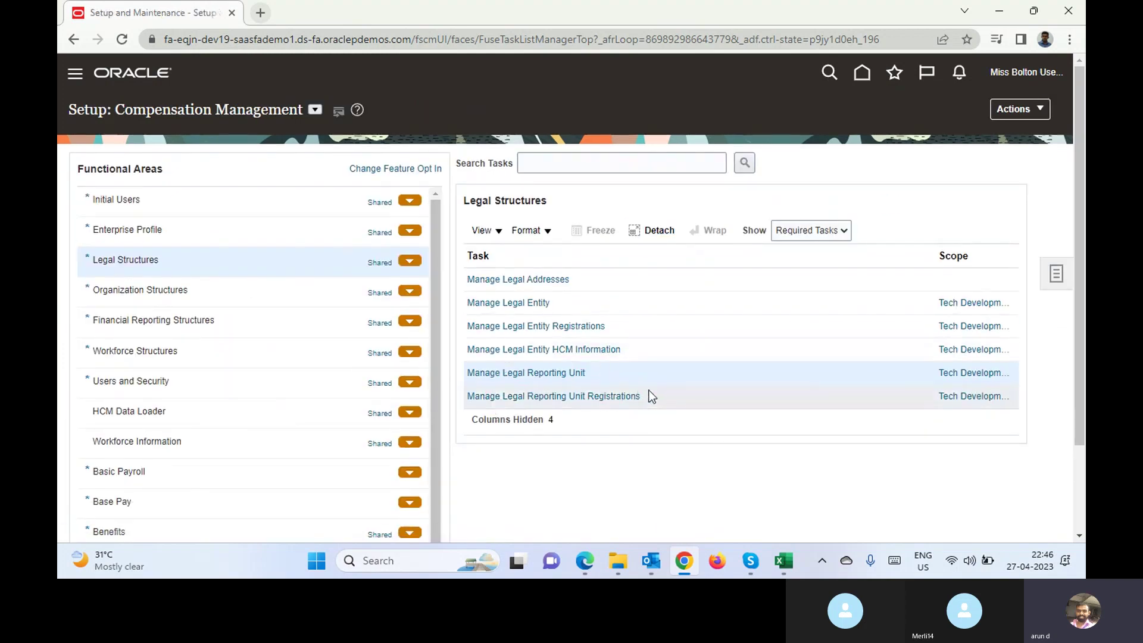
# Step: Select the Manage Legal Reporting Unit Registrations task row, switch to Skype and end the call
pyautogui.click(611, 403)
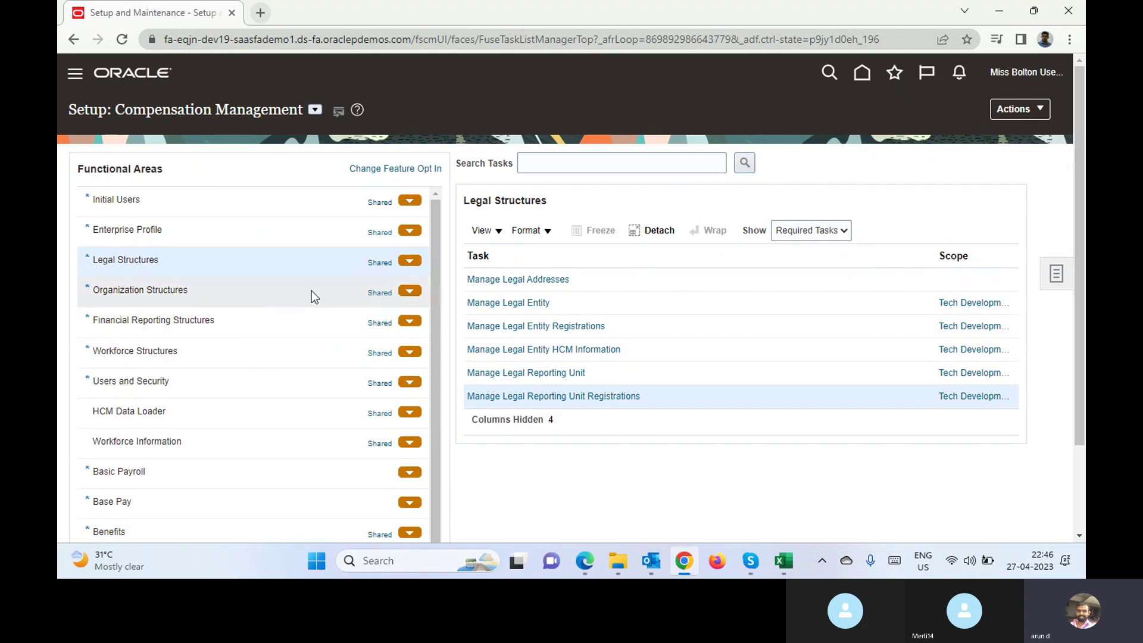
pyautogui.click(751, 561)
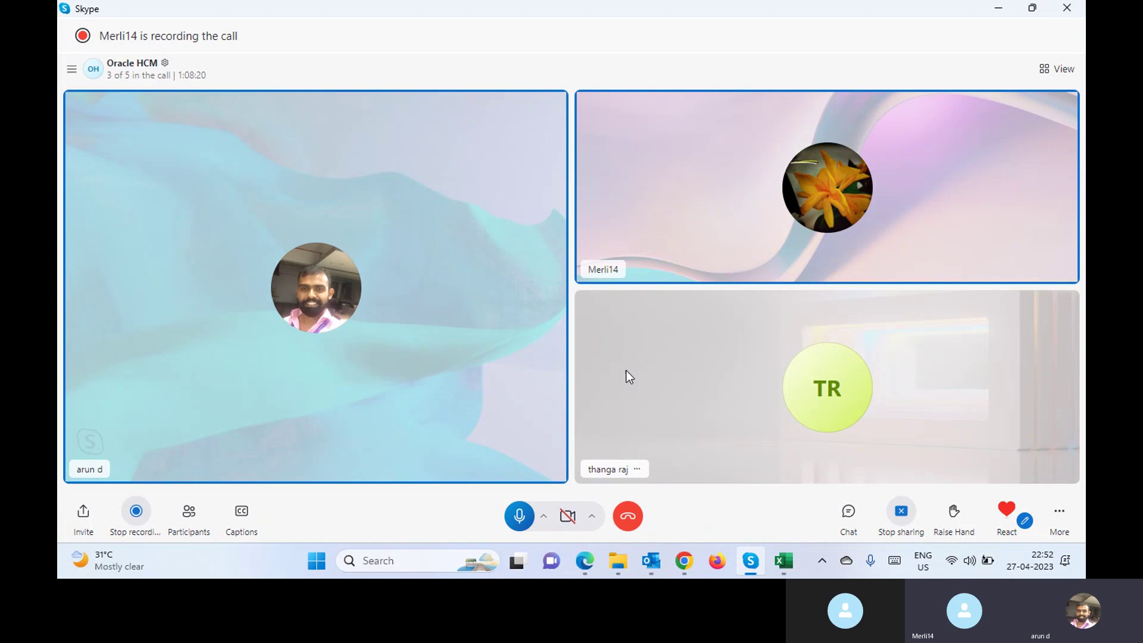
pyautogui.click(626, 519)
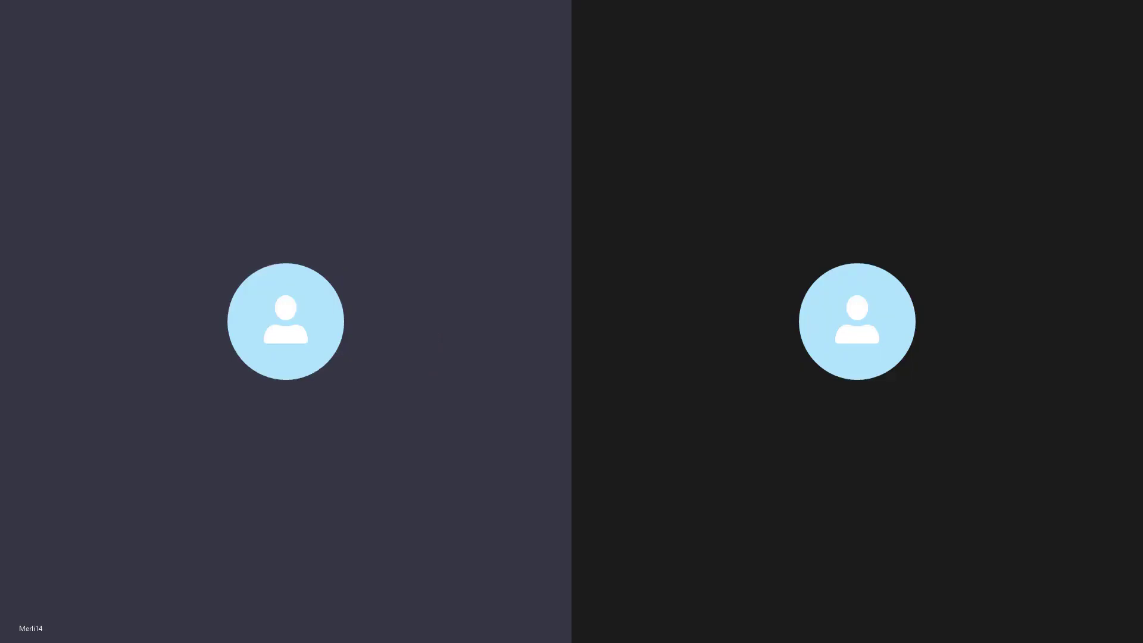